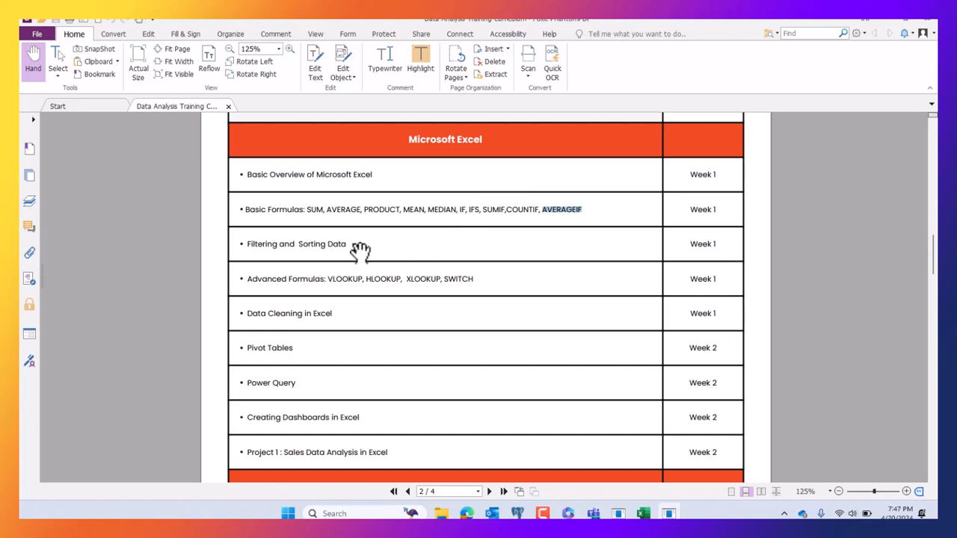
Review the Filtering and Sorting Data and Advanced Formulas topics and the rest of the Microsoft Excel section in the training curriculum.
{"action": "left_click", "coordinate": [359, 244]}
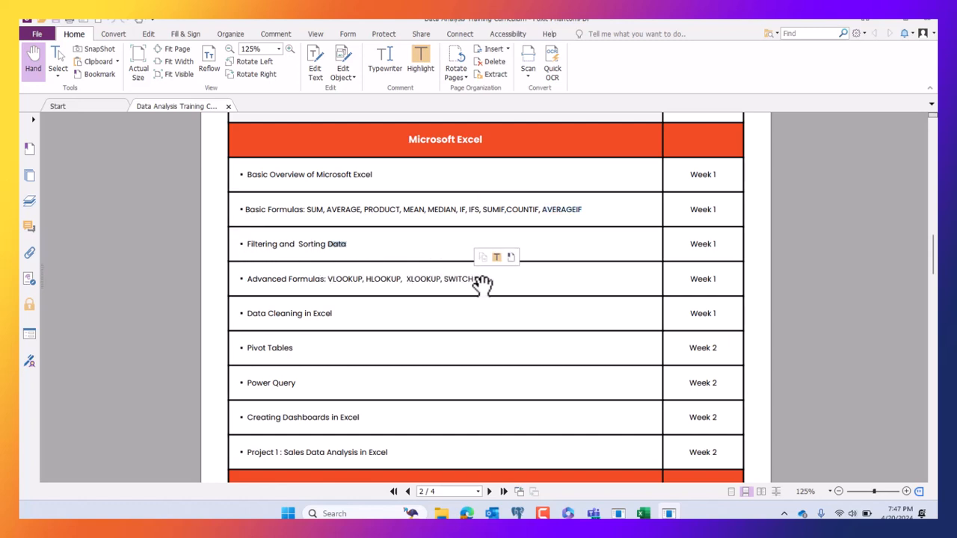
{"action": "left_click_drag", "start_coordinate": [479, 282], "coordinate": [243, 249]}
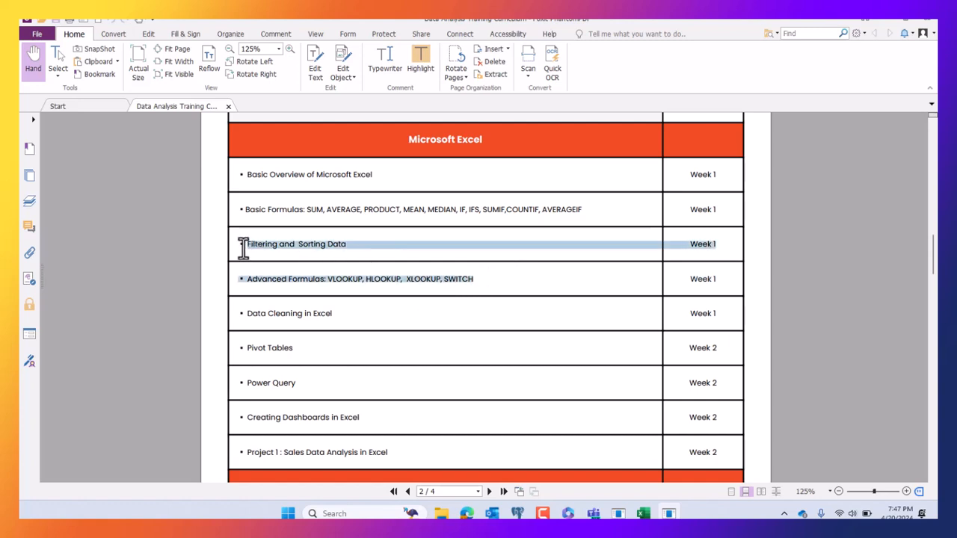
{"action": "left_click", "coordinate": [242, 248]}
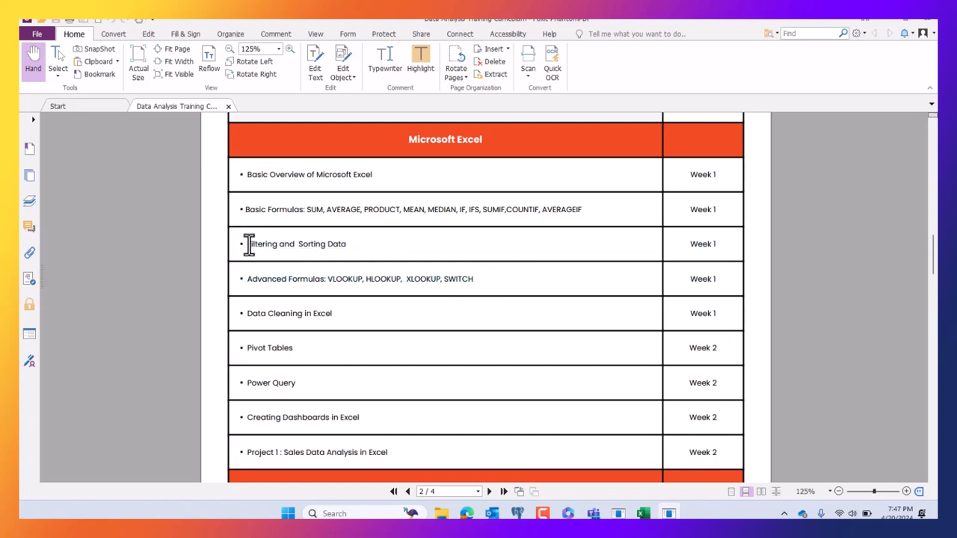
{"action": "left_click_drag", "start_coordinate": [418, 270], "coordinate": [480, 276]}
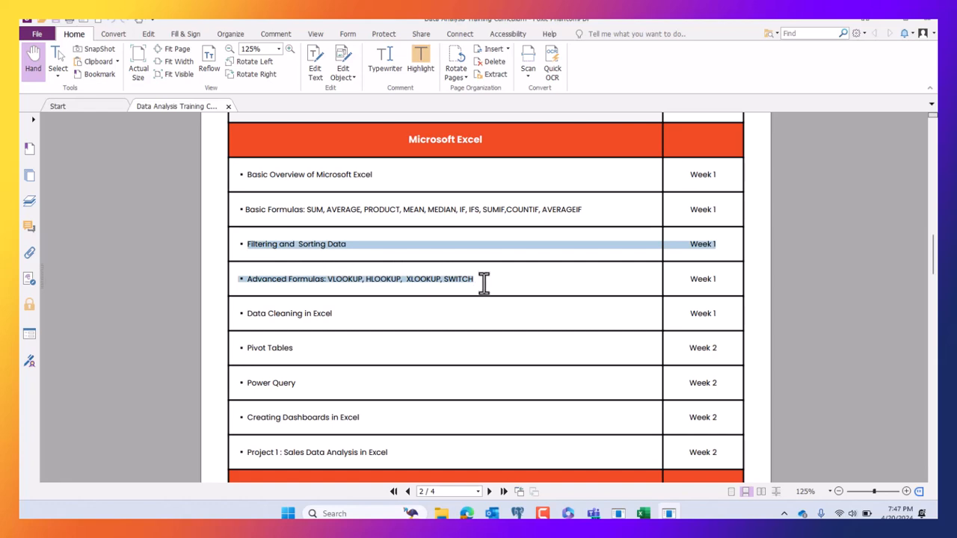
{"action": "left_click", "coordinate": [484, 282]}
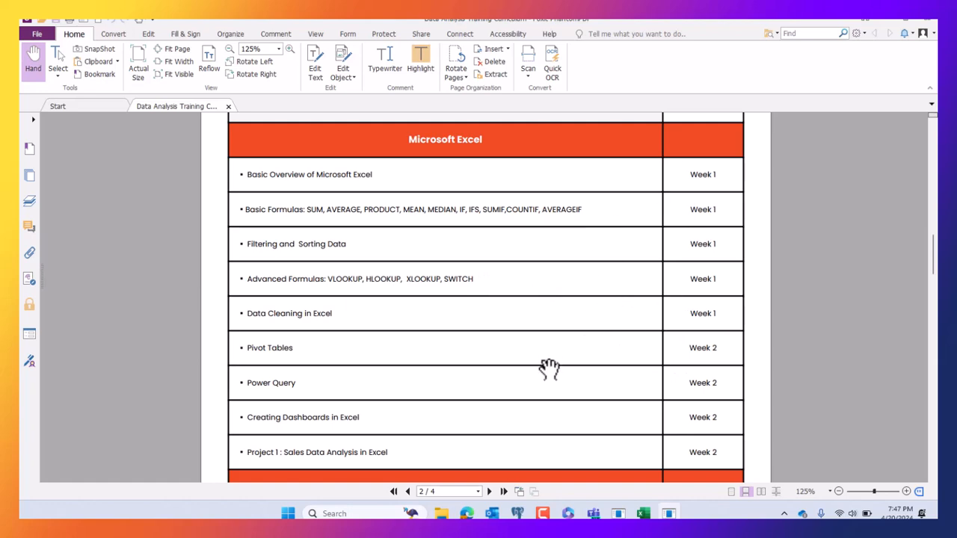
{"action": "scroll", "coordinate": [379, 299], "scroll_direction": "down", "scroll_amount": 4}
{"action": "scroll", "coordinate": [380, 292], "scroll_direction": "up", "scroll_amount": 2}
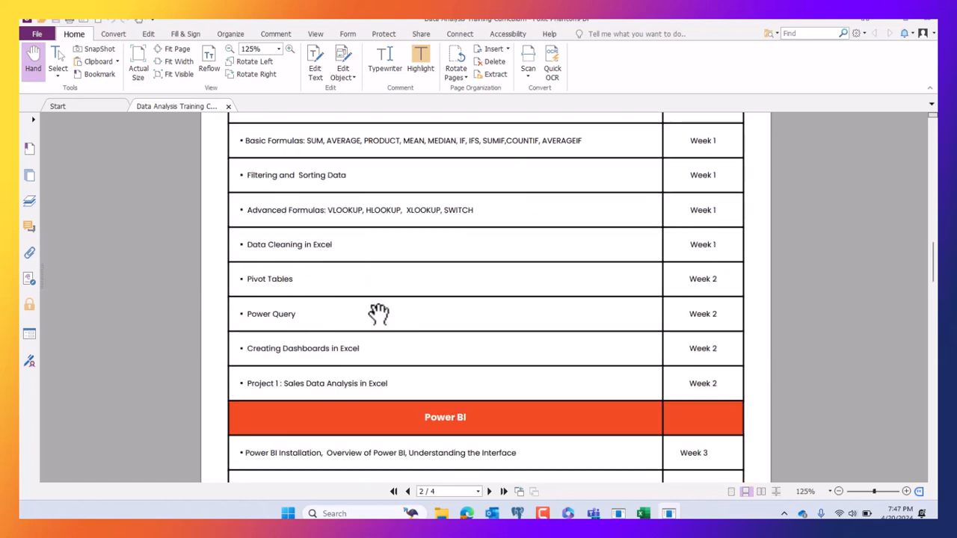
{"action": "scroll", "coordinate": [376, 314], "scroll_direction": "down", "scroll_amount": 4}
{"action": "scroll", "coordinate": [394, 318], "scroll_direction": "down", "scroll_amount": 3}
{"action": "scroll", "coordinate": [395, 323], "scroll_direction": "up", "scroll_amount": 7}
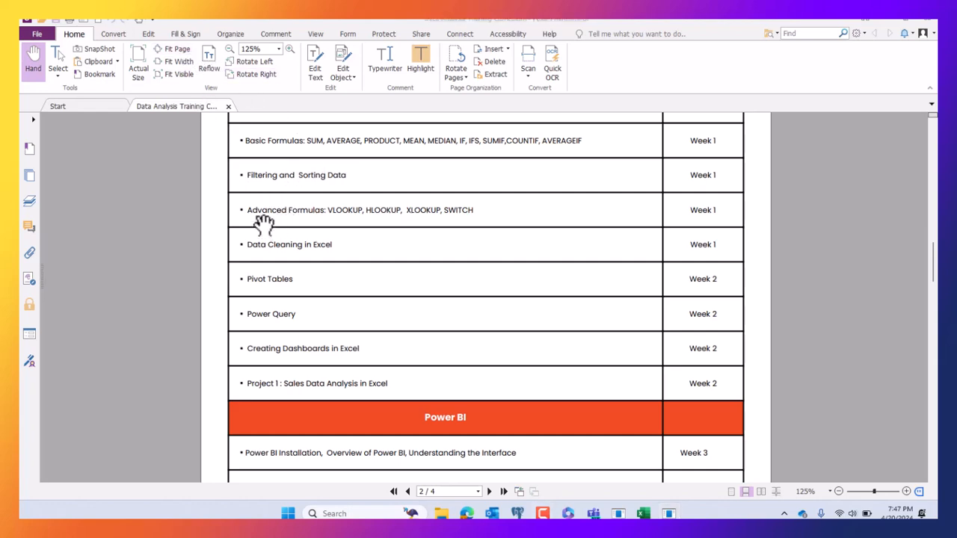
Read the Advanced Formulas topic, highlighting VLOOKUP, HLOOKUP, XLOOKUP and SWITCH in the curriculum.
{"action": "left_click_drag", "start_coordinate": [246, 211], "coordinate": [498, 210]}
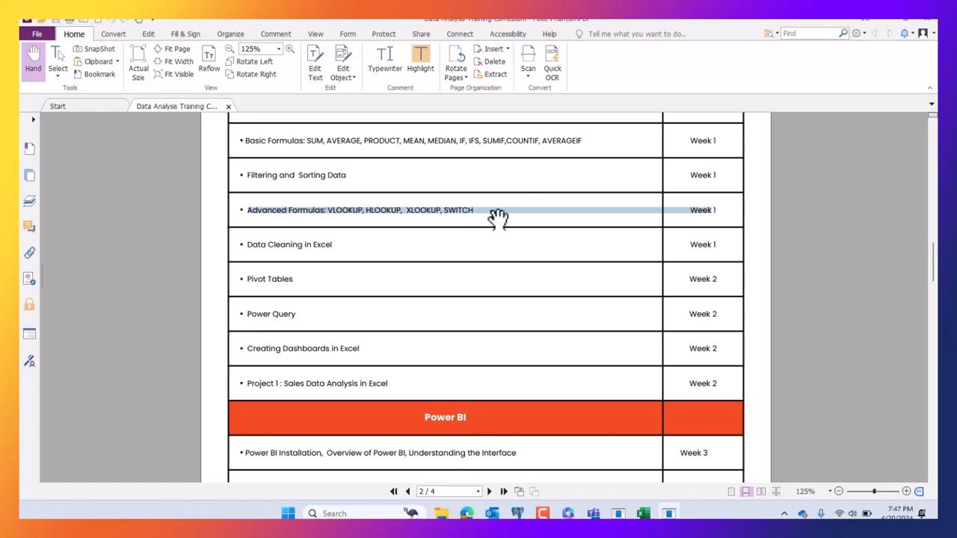
{"action": "left_click", "coordinate": [494, 216]}
{"action": "left_click_drag", "start_coordinate": [476, 215], "coordinate": [308, 211]}
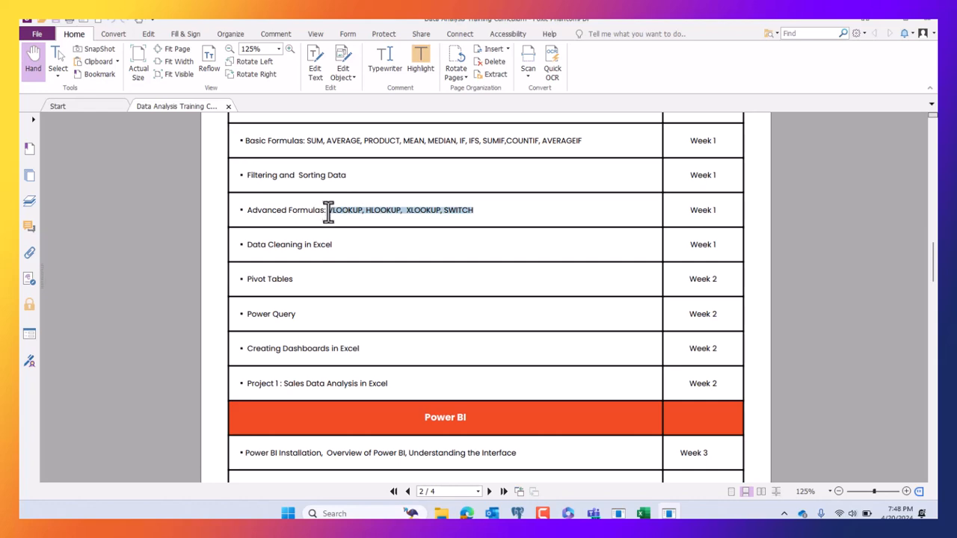
{"action": "left_click", "coordinate": [354, 210]}
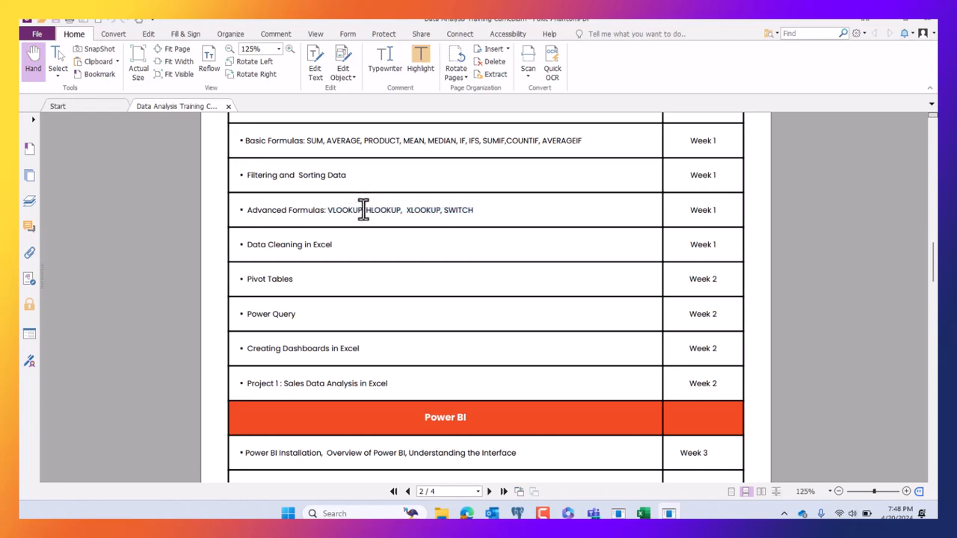
{"action": "left_click_drag", "start_coordinate": [364, 209], "coordinate": [483, 211]}
{"action": "left_click", "coordinate": [483, 211]}
Read the Data Cleaning in Excel topic in the curriculum, highlighting its text.
{"action": "left_click_drag", "start_coordinate": [334, 244], "coordinate": [247, 244]}
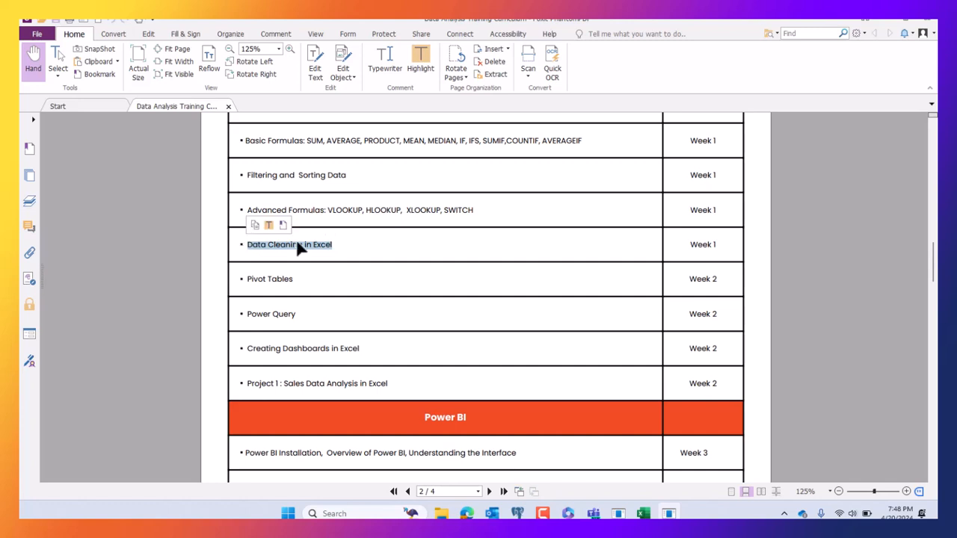
{"action": "left_click", "coordinate": [340, 244]}
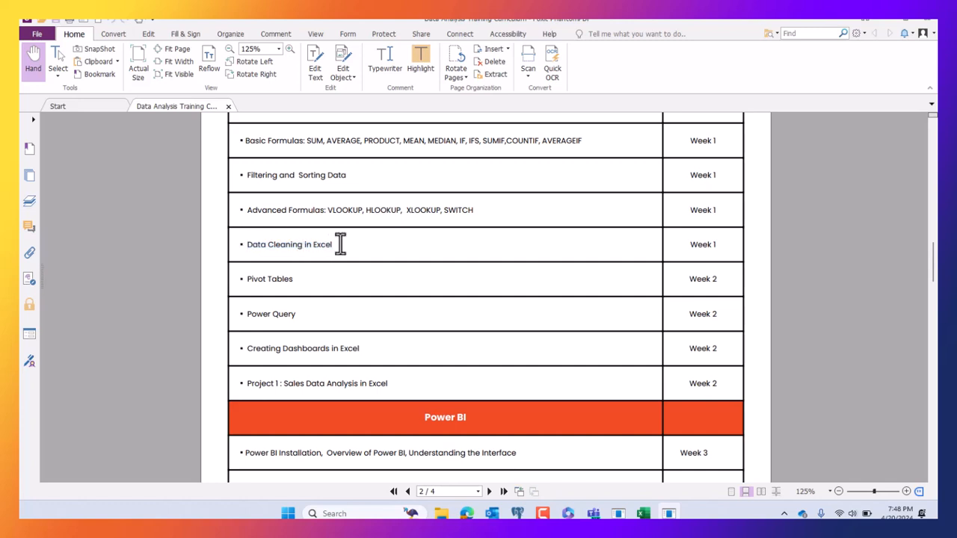
{"action": "left_click_drag", "start_coordinate": [340, 244], "coordinate": [244, 245]}
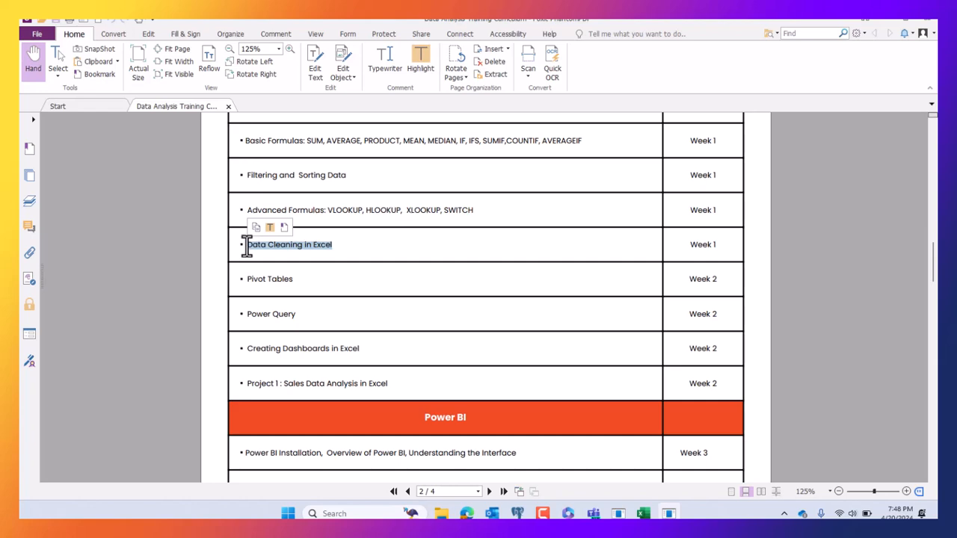
{"action": "left_click", "coordinate": [299, 283]}
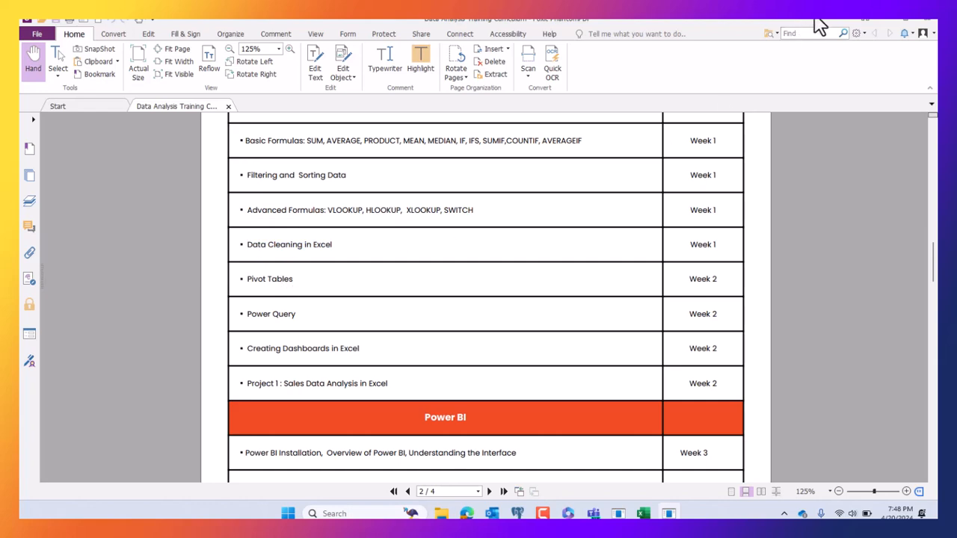
Switch to Excel and add a blank worksheet to the sales2017_raw workbook.
{"action": "left_click", "coordinate": [882, 22]}
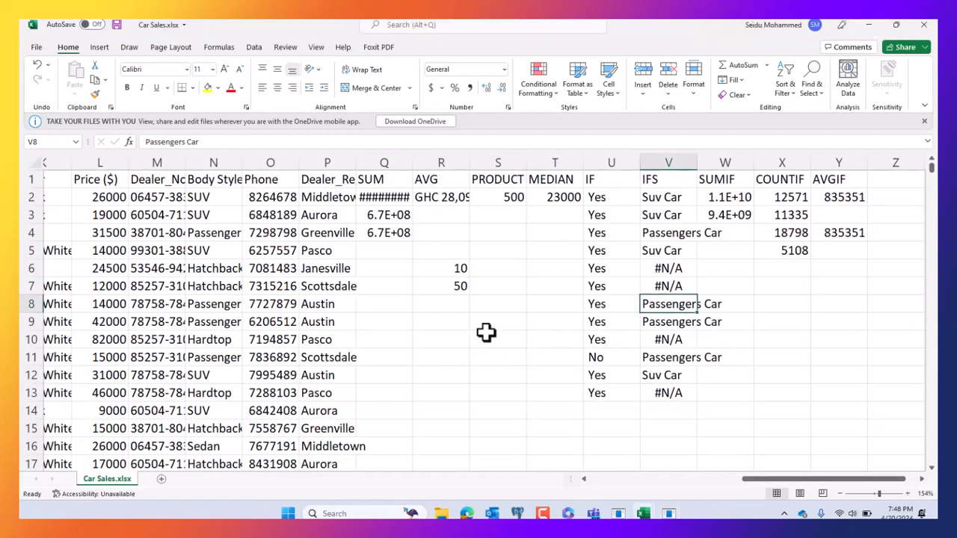
{"action": "left_click_drag", "start_coordinate": [755, 482], "coordinate": [768, 482]}
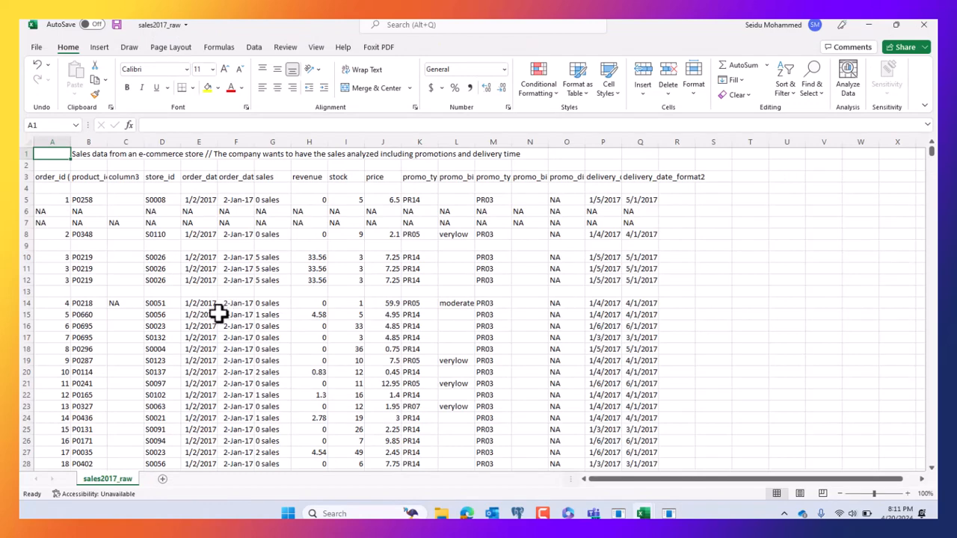
{"action": "left_click", "coordinate": [379, 326]}
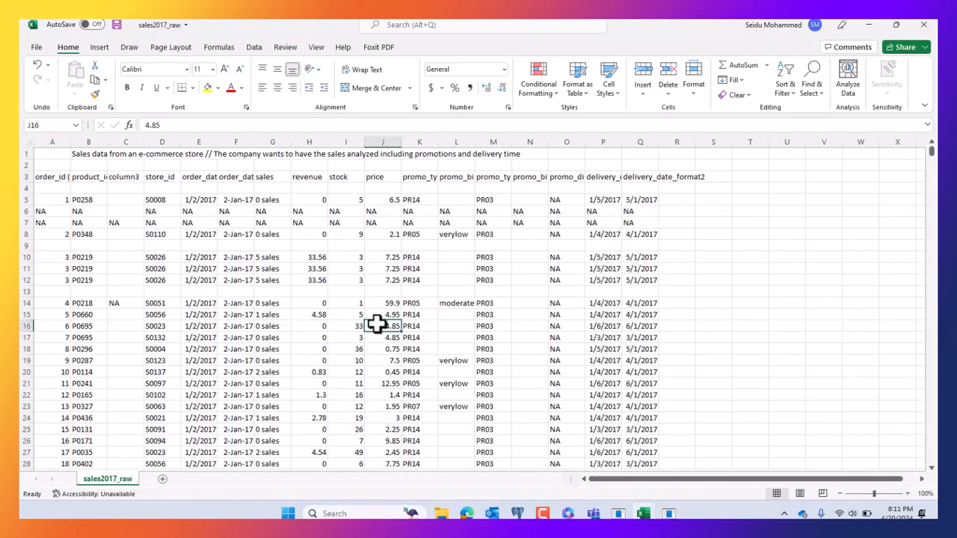
{"action": "left_click", "coordinate": [162, 479]}
Create a copy of the sales2017_raw sheet within the same workbook, placed before the original sheet.
{"action": "right_click", "coordinate": [106, 479]}
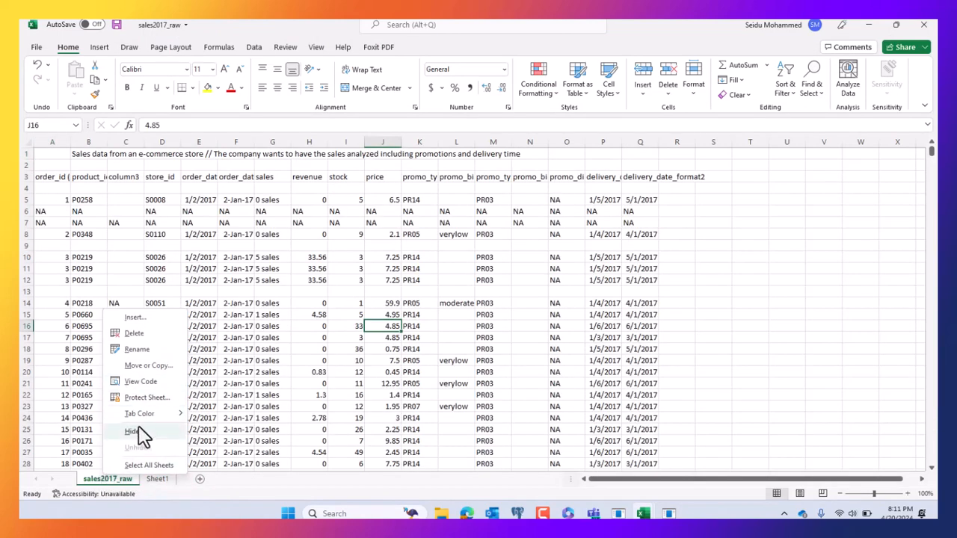
{"action": "left_click", "coordinate": [155, 366]}
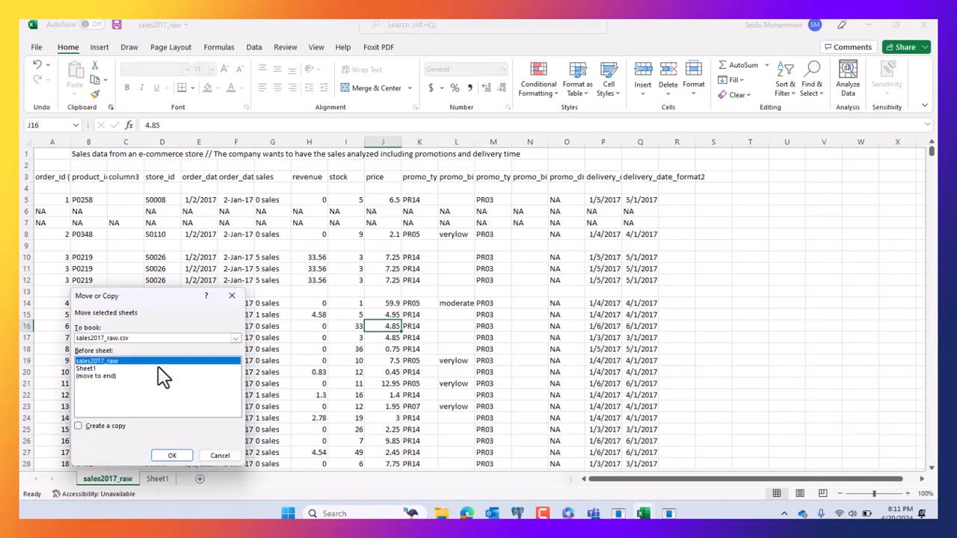
{"action": "left_click", "coordinate": [108, 429]}
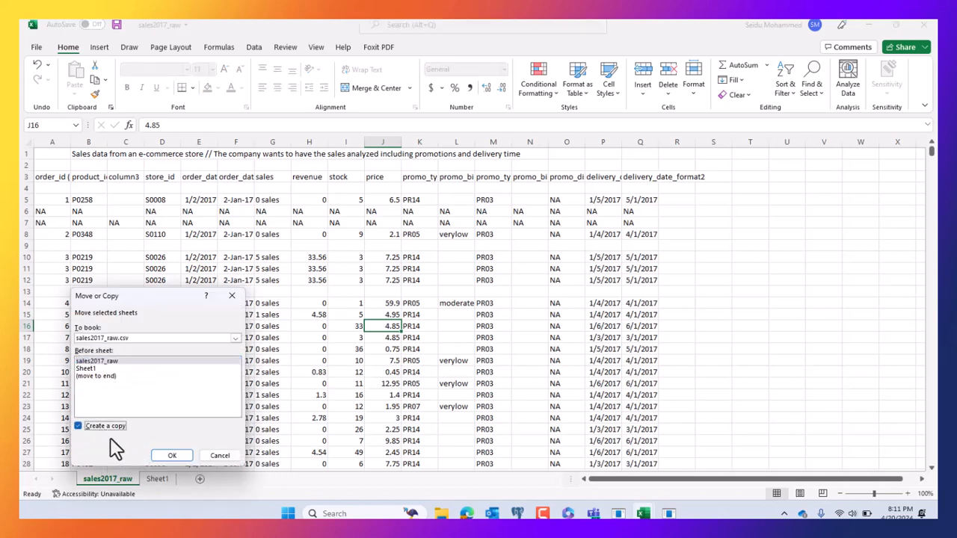
{"action": "left_click", "coordinate": [164, 457]}
Rename the sales2017_raw sheet as cleaned.
{"action": "left_click", "coordinate": [181, 480]}
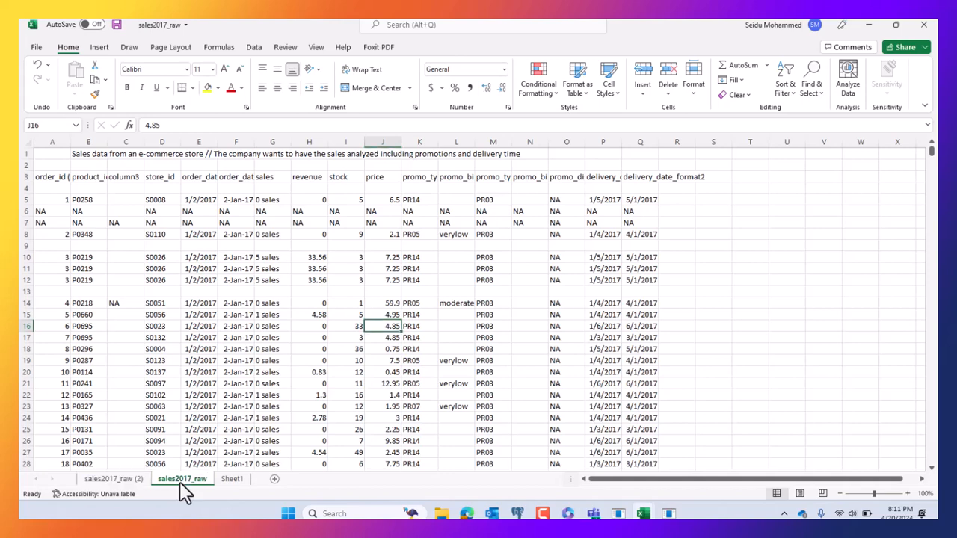
{"action": "double_click", "coordinate": [187, 480]}
{"action": "type", "text": "cl"}
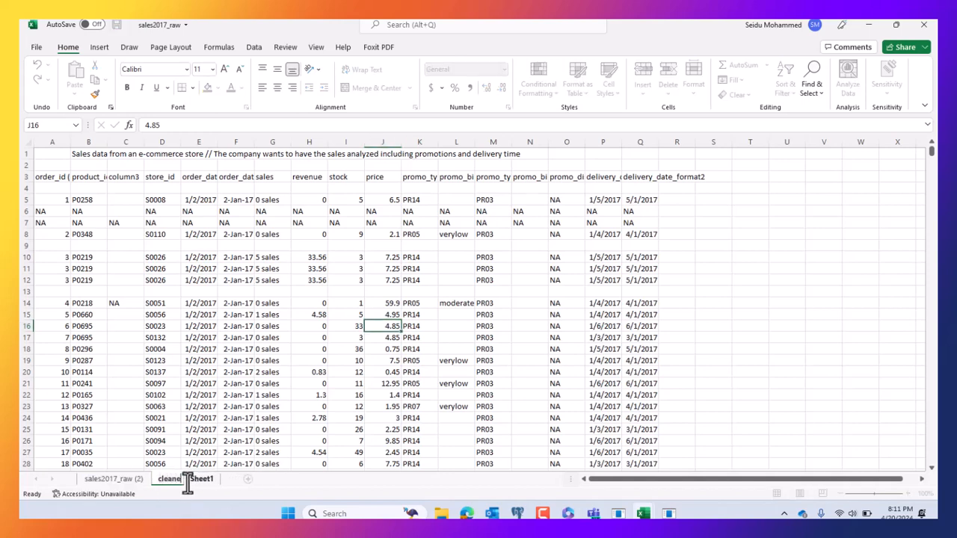
{"action": "type", "text": "eaned"}
{"action": "key", "text": "Return"}
{"action": "left_click", "coordinate": [208, 484]}
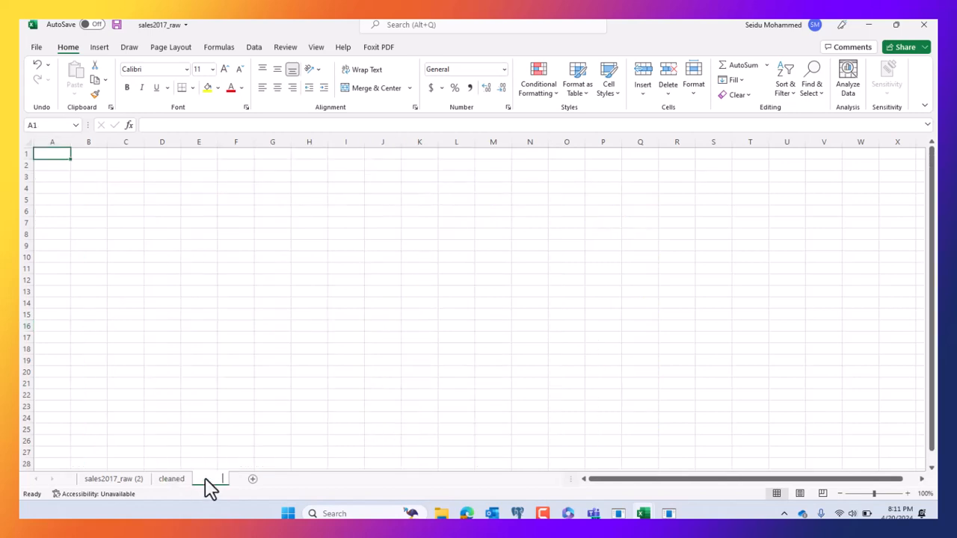
{"action": "double_click", "coordinate": [206, 479]}
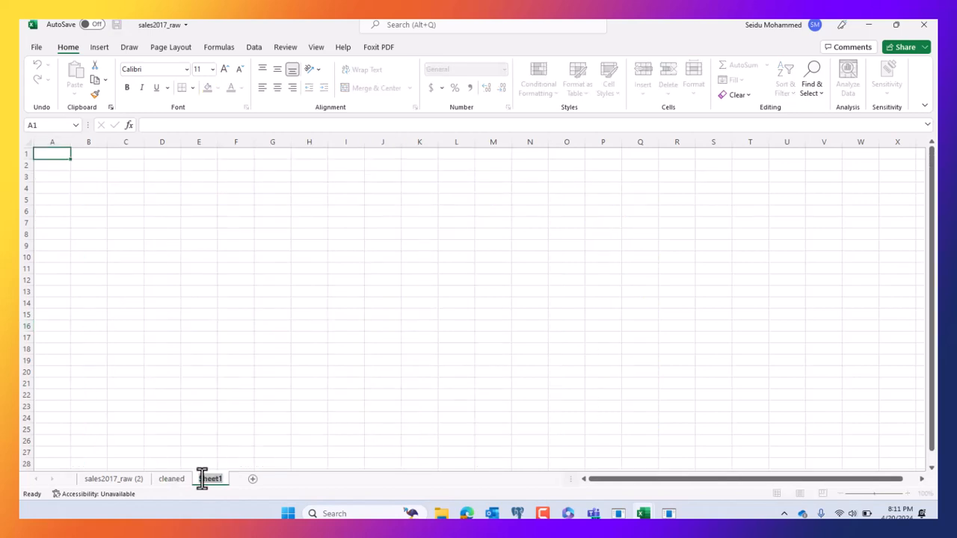
{"action": "left_click", "coordinate": [179, 484]}
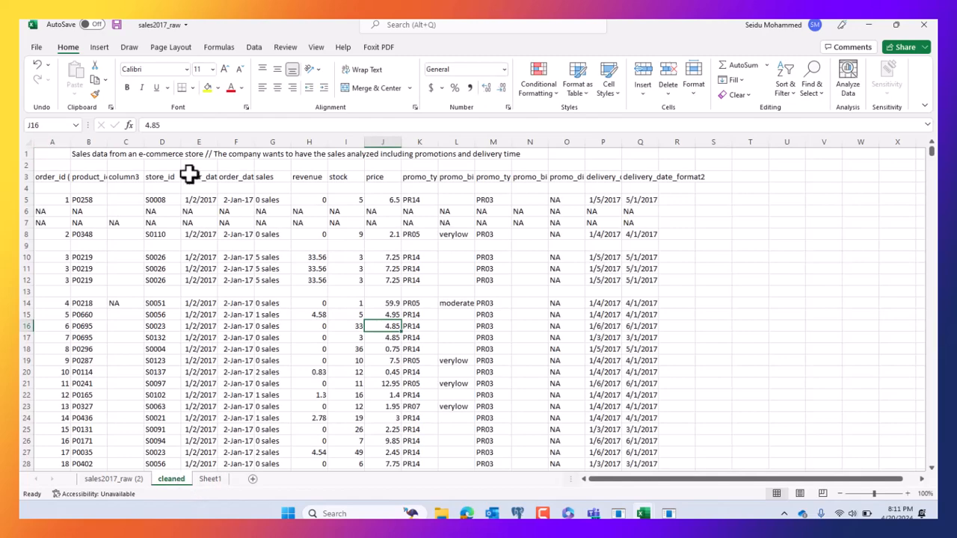
Delete rows 1 and 2 above the column headers on the cleaned sheet.
{"action": "left_click", "coordinate": [21, 153]}
{"action": "left_click_drag", "start_coordinate": [22, 153], "coordinate": [22, 163]}
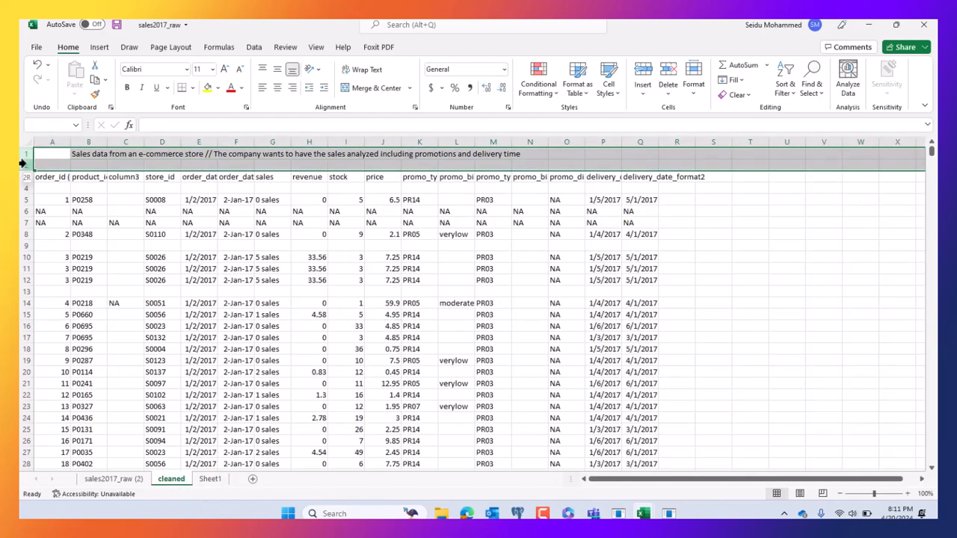
{"action": "right_click", "coordinate": [26, 163]}
{"action": "left_click", "coordinate": [53, 291]}
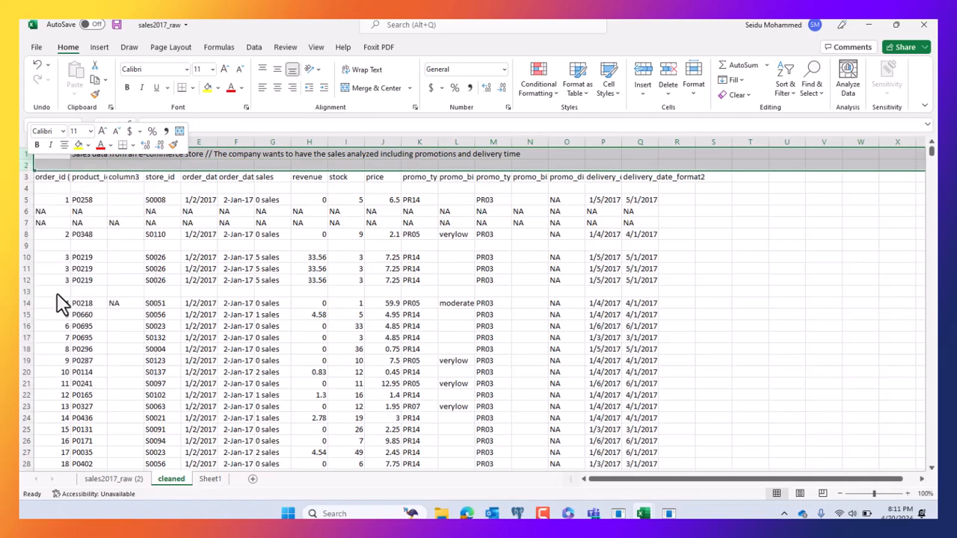
{"action": "left_click", "coordinate": [215, 223]}
Delete the blank row 2 directly below the column headers.
{"action": "left_click", "coordinate": [22, 164]}
{"action": "right_click", "coordinate": [22, 165]}
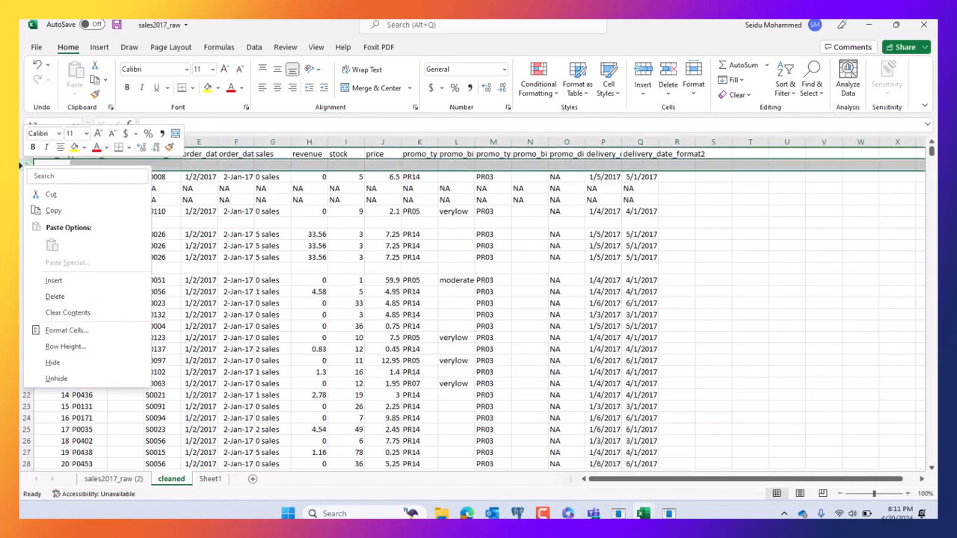
{"action": "left_click", "coordinate": [53, 297]}
{"action": "left_click", "coordinate": [212, 213]}
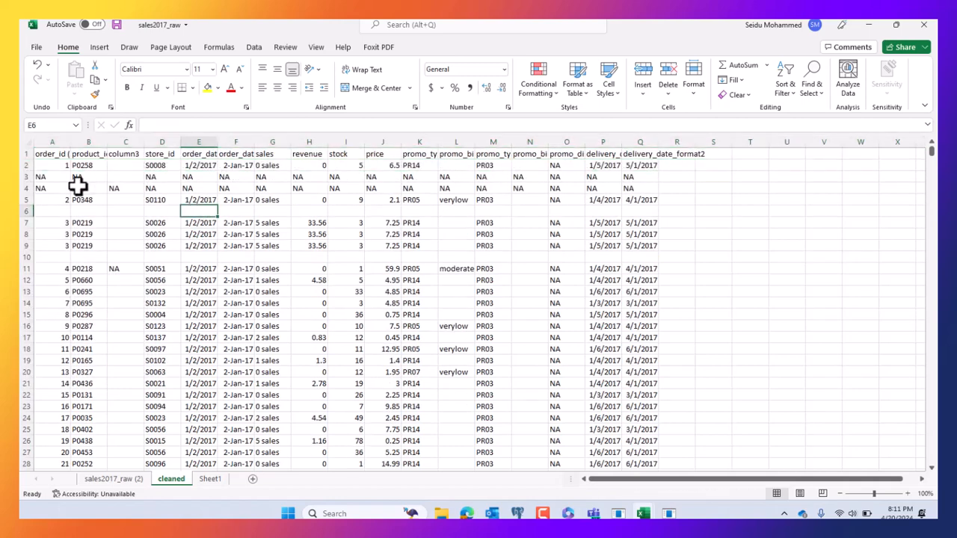
Delete the blank row 6 between order 2 and the first order 3 record.
{"action": "left_click", "coordinate": [24, 211]}
{"action": "right_click", "coordinate": [25, 211]}
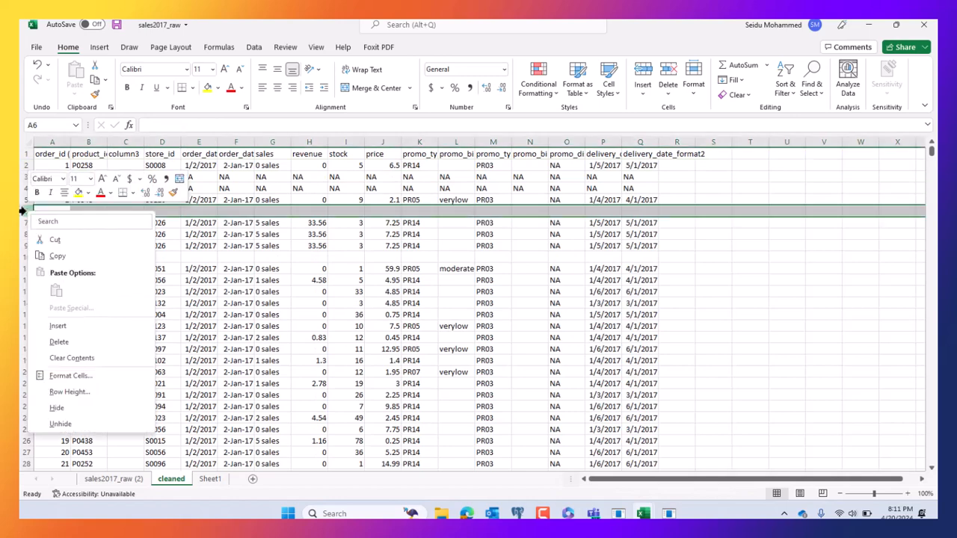
{"action": "left_click", "coordinate": [58, 342]}
{"action": "left_click", "coordinate": [124, 281]}
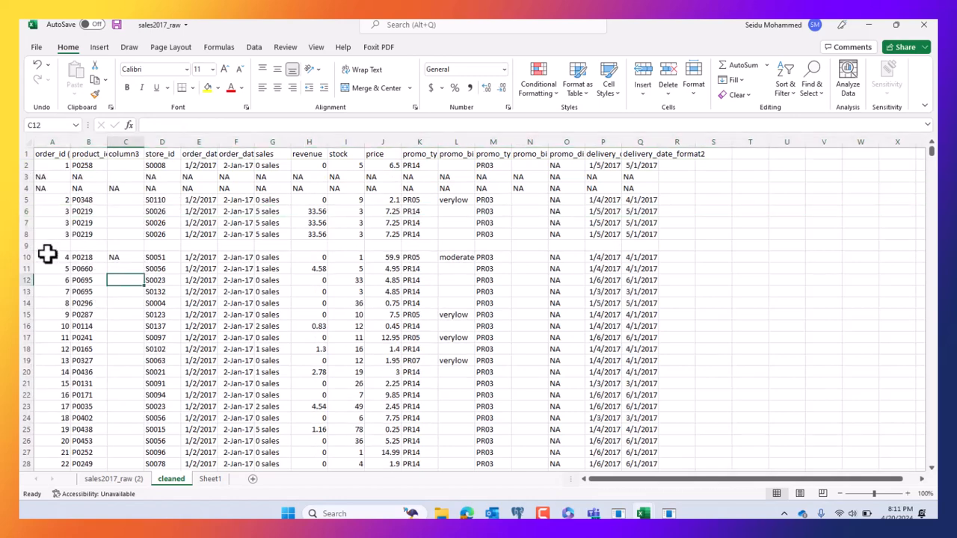
Try to delete blank row 9, the order 26 row and the order 28 row in one go.
{"action": "left_click", "coordinate": [25, 245]}
{"action": "scroll", "coordinate": [133, 258], "scroll_direction": "down", "scroll_amount": 6}
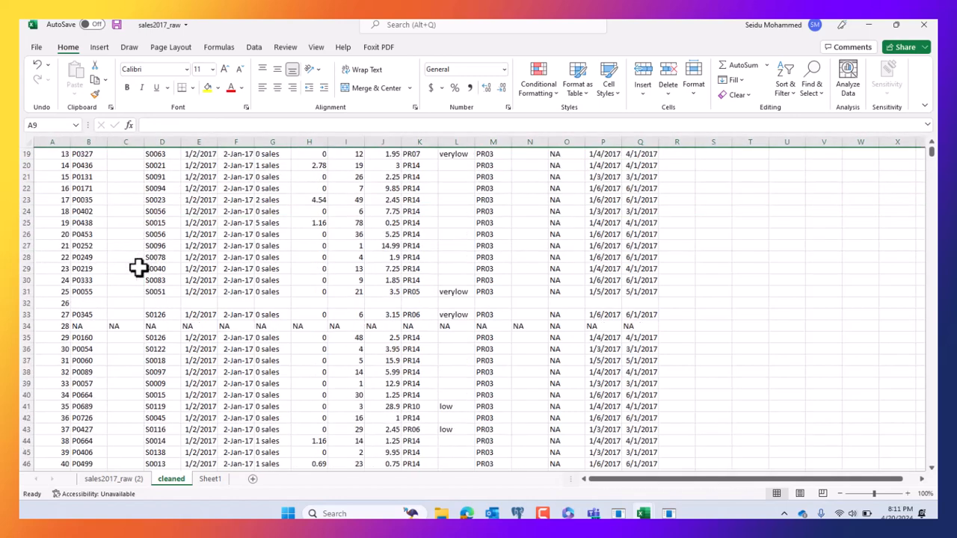
{"action": "left_click", "coordinate": [28, 303]}
{"action": "left_click", "coordinate": [21, 326], "text": "ctrl"}
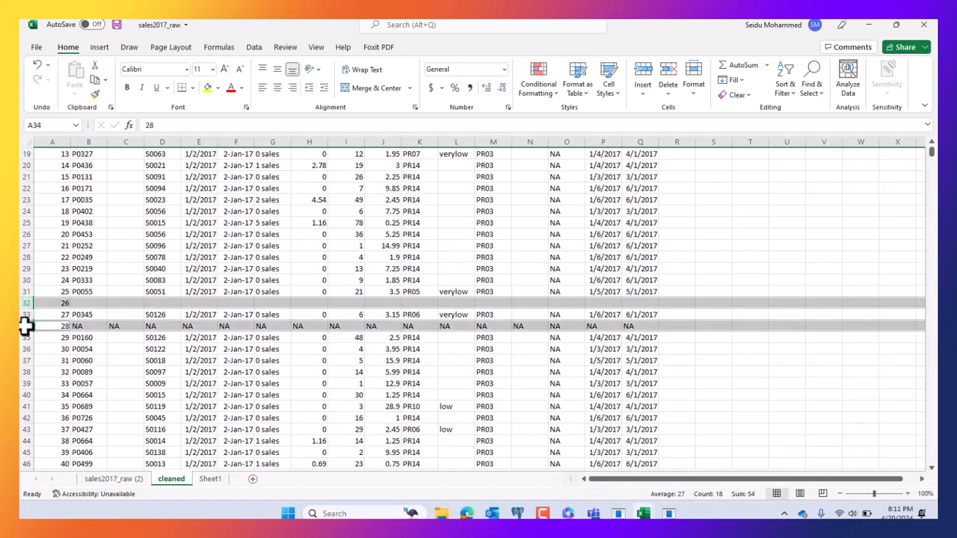
{"action": "scroll", "coordinate": [165, 278], "scroll_direction": "down", "scroll_amount": 10}
{"action": "scroll", "coordinate": [138, 329], "scroll_direction": "down", "scroll_amount": 9}
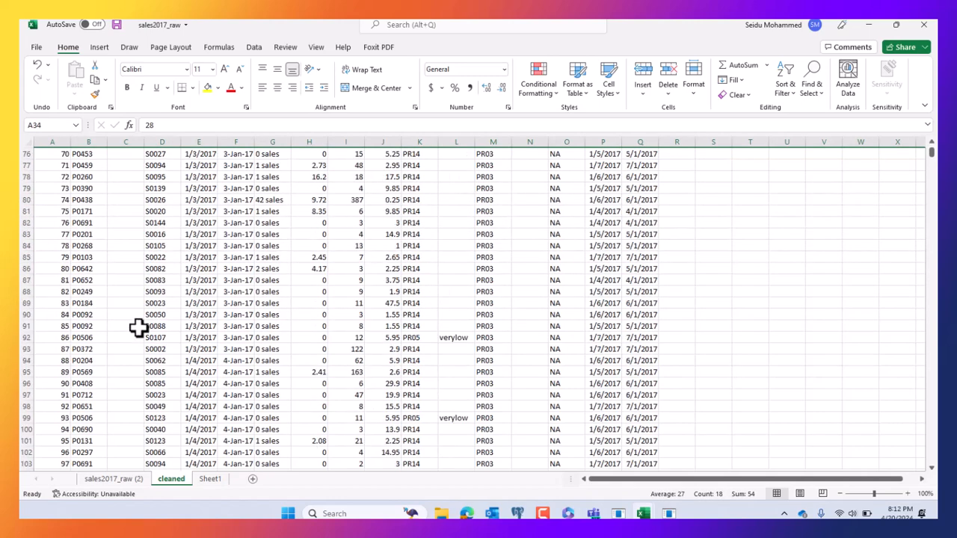
{"action": "scroll", "coordinate": [150, 299], "scroll_direction": "down", "scroll_amount": 16}
{"action": "scroll", "coordinate": [150, 293], "scroll_direction": "up", "scroll_amount": 20}
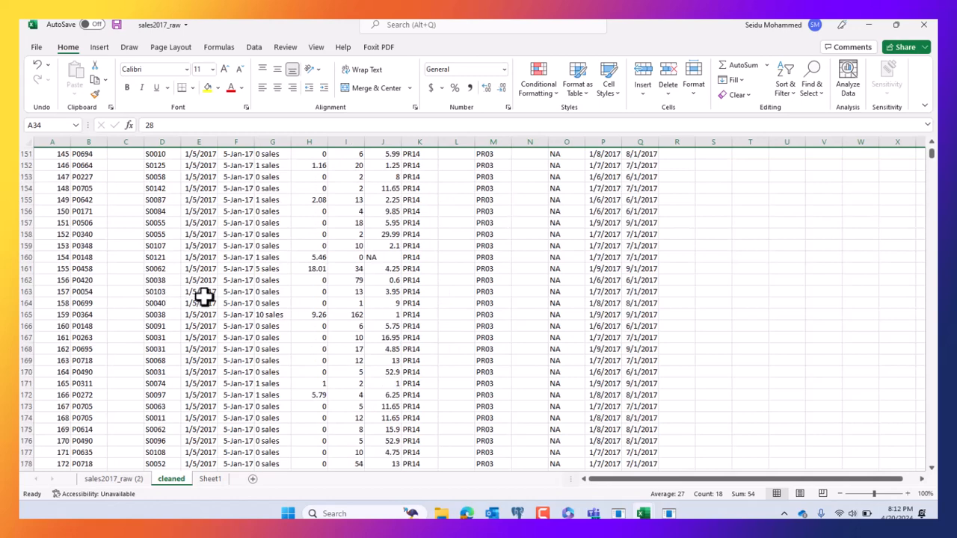
{"action": "scroll", "coordinate": [403, 303], "scroll_direction": "up", "scroll_amount": 16}
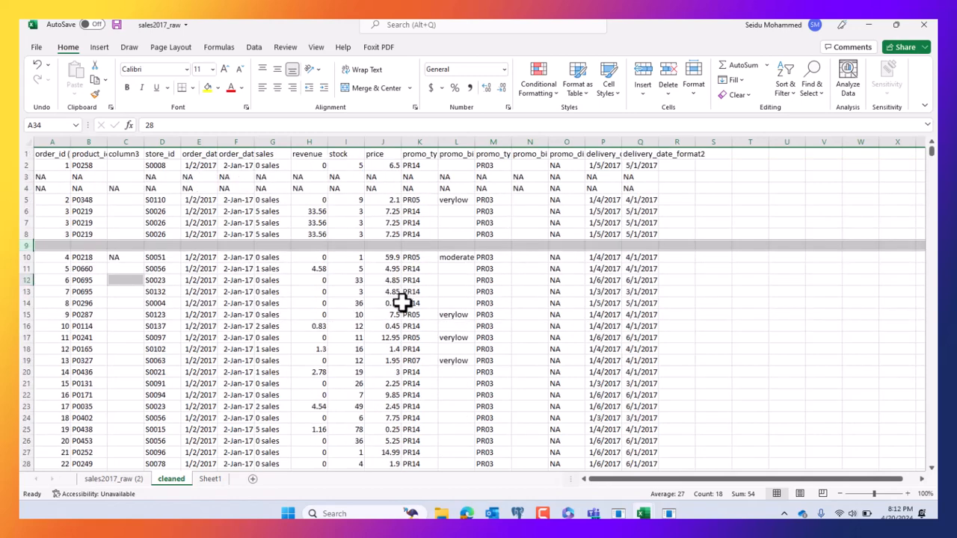
{"action": "right_click", "coordinate": [25, 246]}
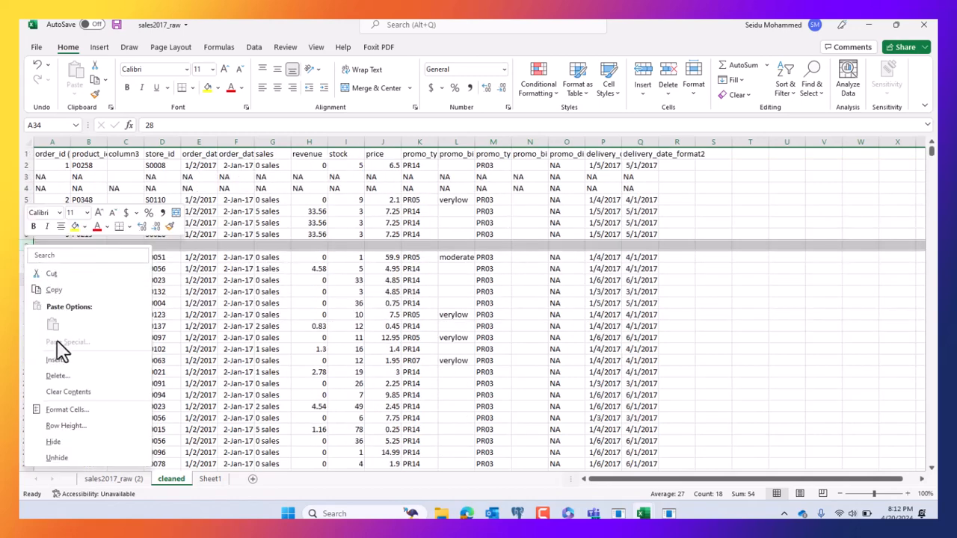
{"action": "left_click", "coordinate": [59, 376]}
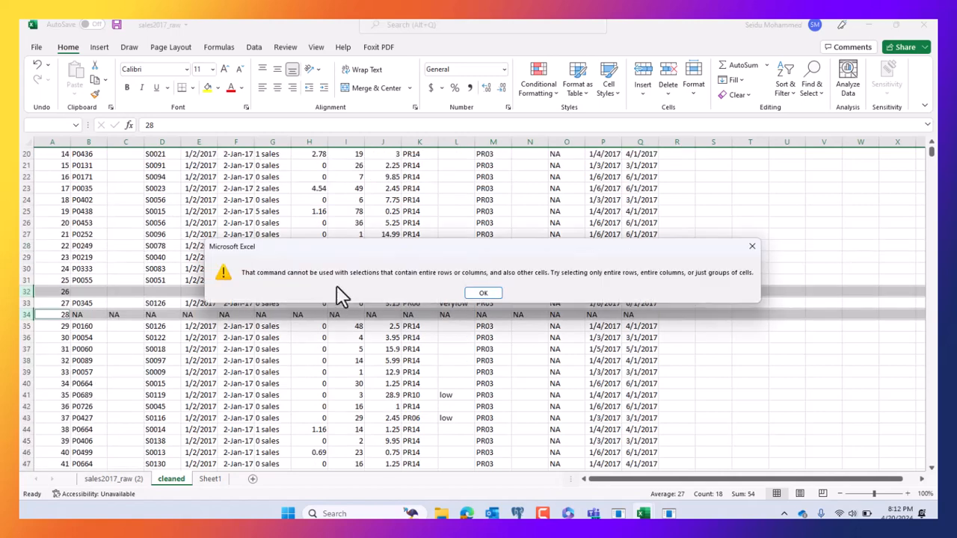
{"action": "left_click", "coordinate": [478, 292]}
{"action": "left_click", "coordinate": [372, 314]}
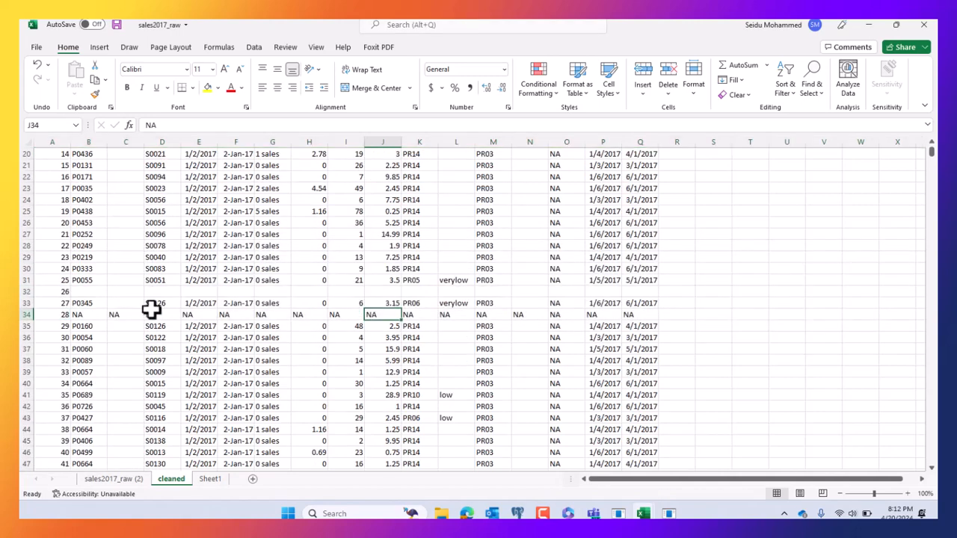
Delete the row holding only order number 26 and the NA-filled row for order 28.
{"action": "left_click", "coordinate": [27, 292]}
{"action": "right_click", "coordinate": [27, 291]}
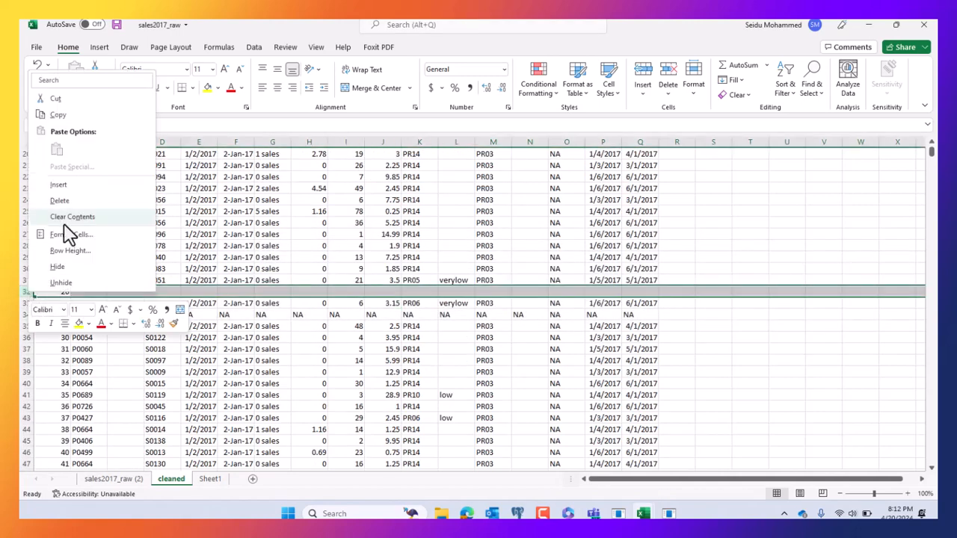
{"action": "left_click", "coordinate": [72, 206]}
{"action": "left_click", "coordinate": [135, 303]}
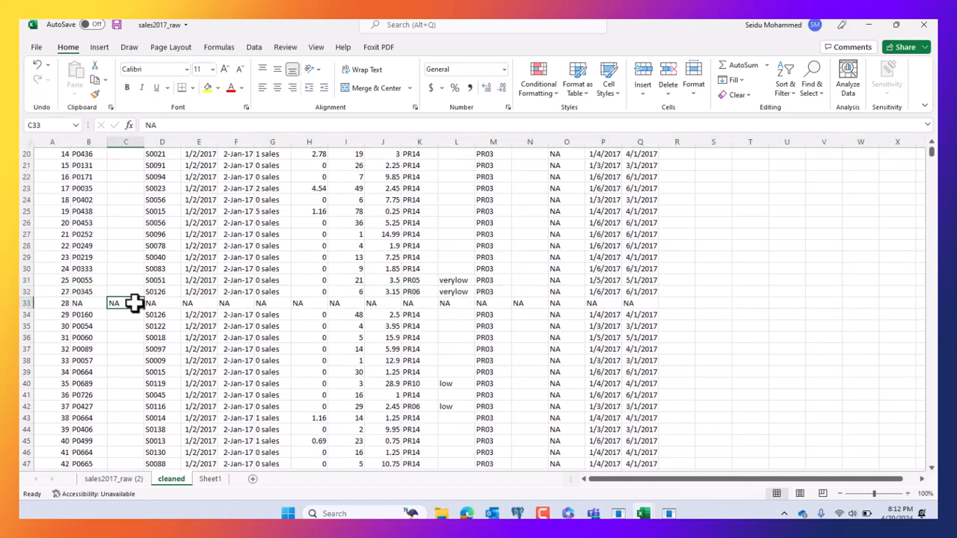
{"action": "left_click", "coordinate": [27, 303]}
{"action": "right_click", "coordinate": [30, 303]}
{"action": "left_click", "coordinate": [71, 215]}
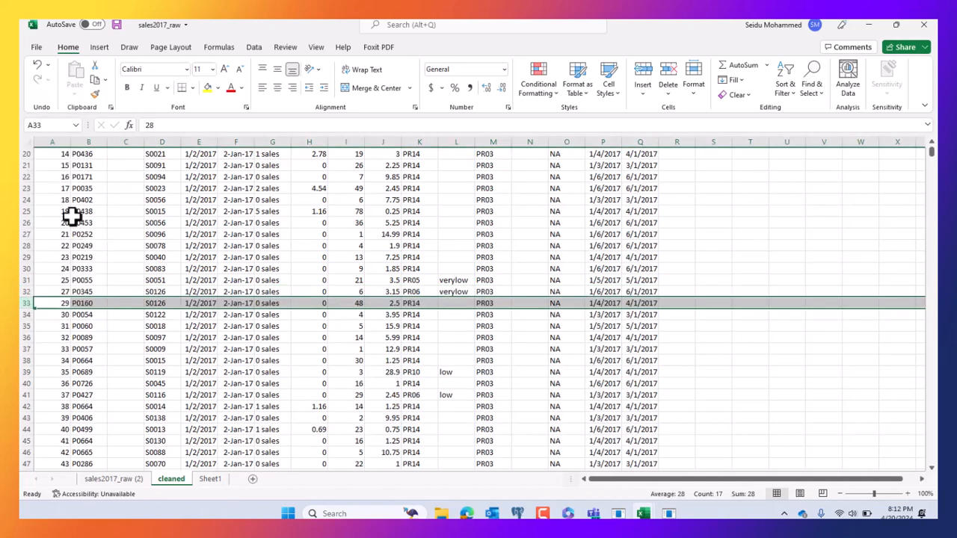
{"action": "left_click", "coordinate": [449, 337]}
Delete the promo_discount_2 column and the promo_bin_2 column.
{"action": "scroll", "coordinate": [529, 274], "scroll_direction": "up", "scroll_amount": 6}
{"action": "scroll", "coordinate": [529, 274], "scroll_direction": "up", "scroll_amount": 1}
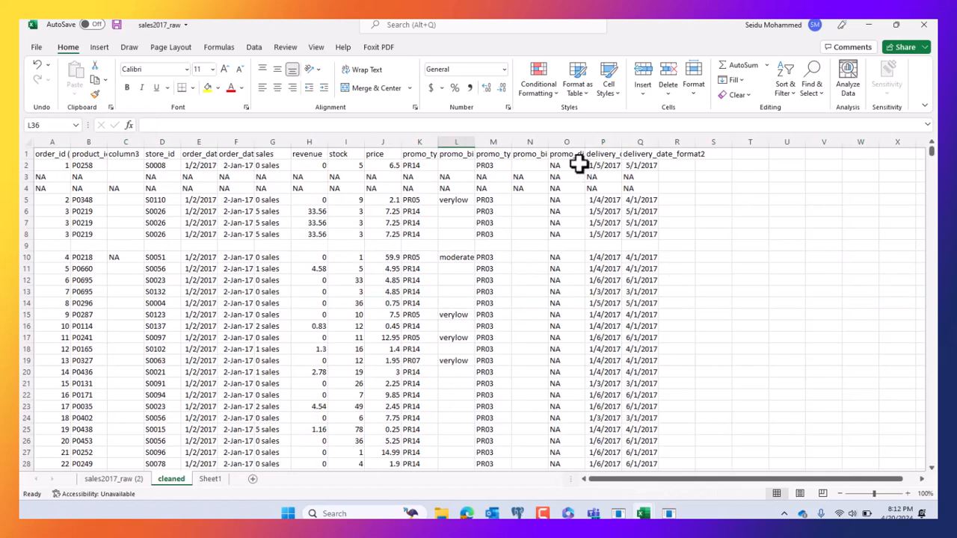
{"action": "left_click", "coordinate": [565, 142]}
{"action": "right_click", "coordinate": [566, 149]}
{"action": "left_click", "coordinate": [595, 277]}
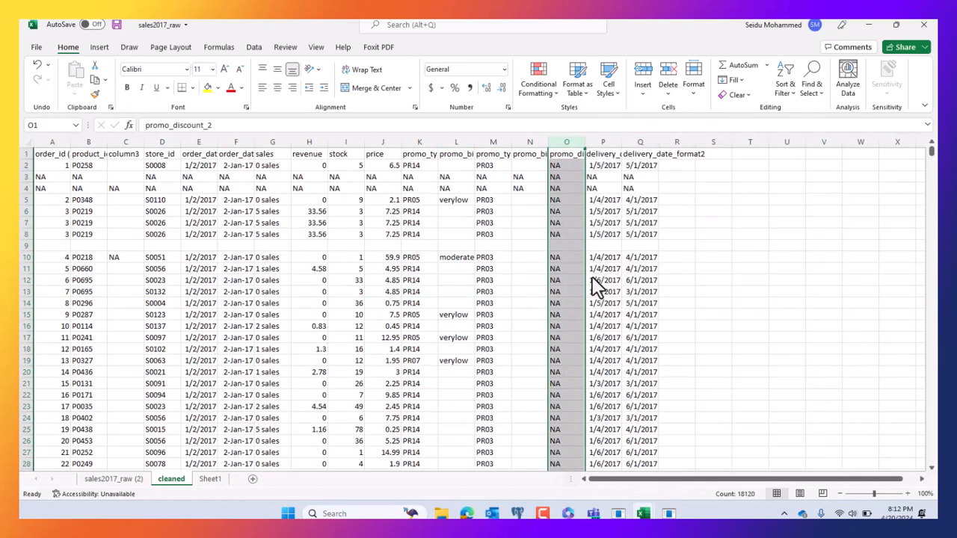
{"action": "left_click", "coordinate": [509, 210]}
{"action": "left_click", "coordinate": [532, 142]}
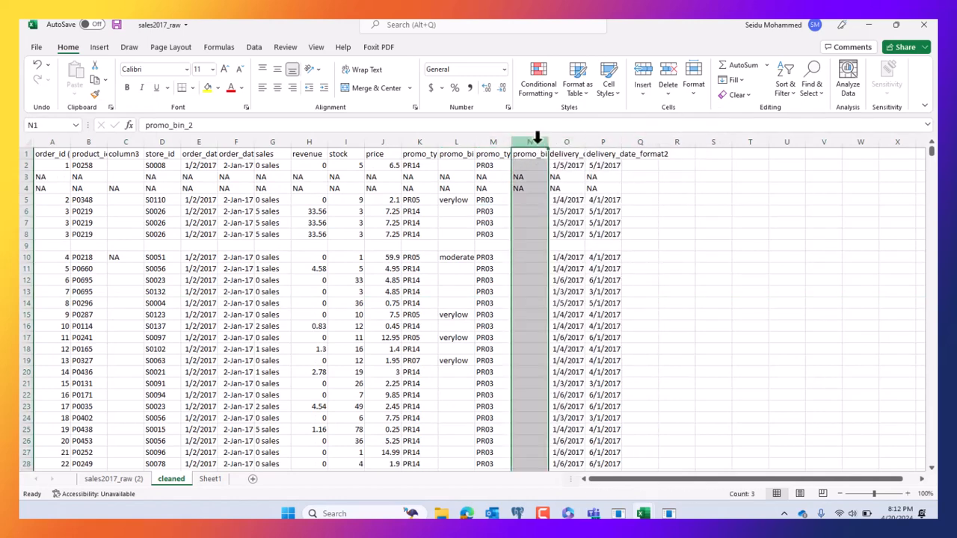
{"action": "right_click", "coordinate": [536, 148]}
{"action": "left_click", "coordinate": [569, 275]}
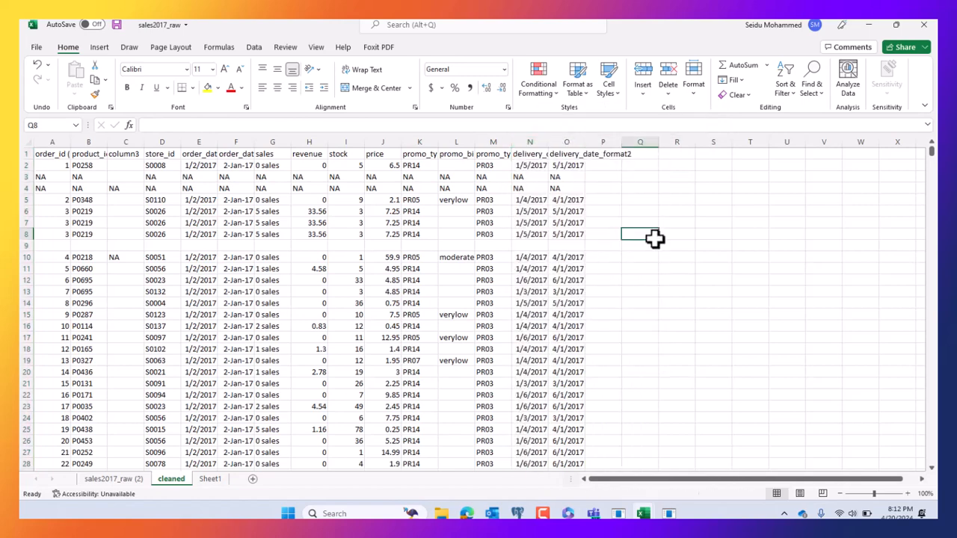
Delete blank row 9 between the last order 3 record and order 4.
{"action": "left_click", "coordinate": [456, 246]}
{"action": "left_click", "coordinate": [24, 246]}
{"action": "right_click", "coordinate": [24, 246]}
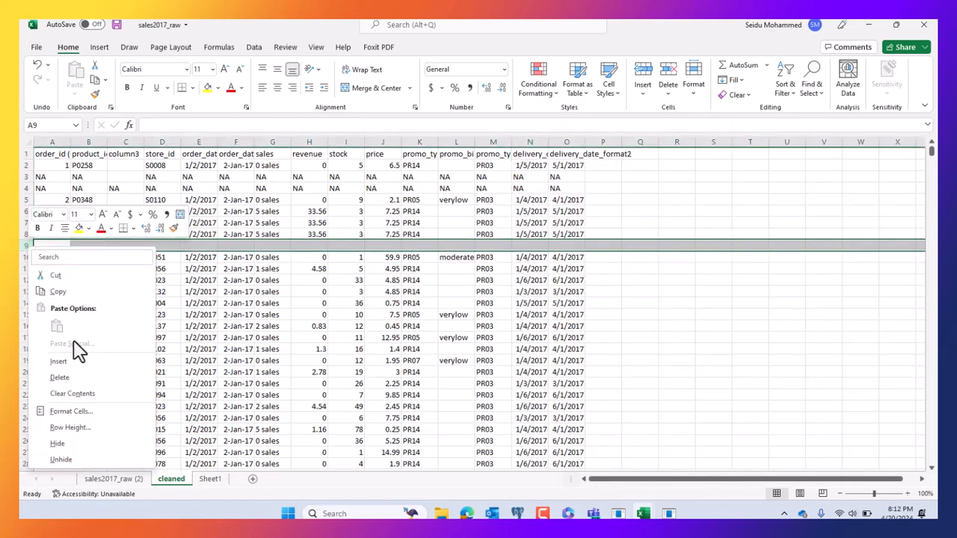
{"action": "left_click", "coordinate": [72, 380]}
{"action": "left_click", "coordinate": [303, 302]}
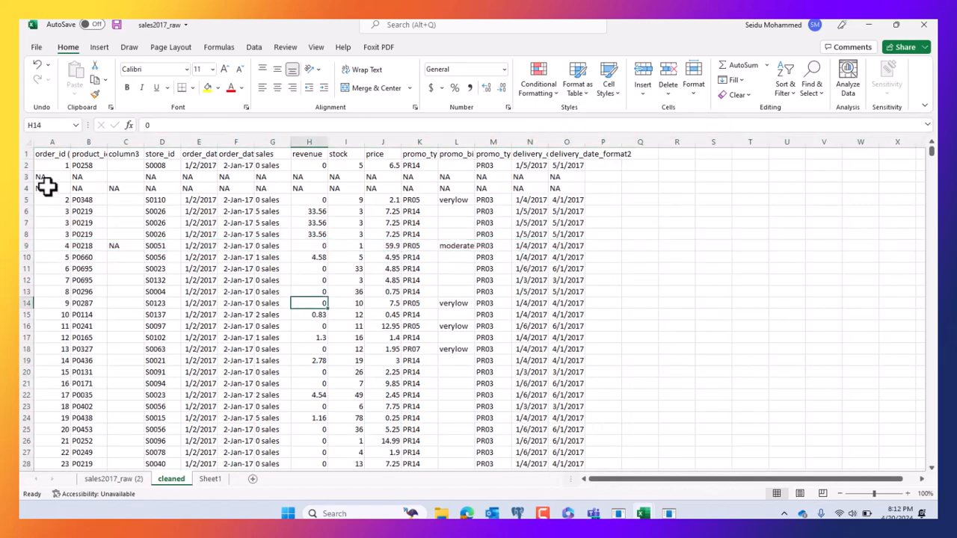
Delete the two NA-filled rows 3 and 4 between orders 1 and 2.
{"action": "left_click", "coordinate": [22, 176]}
{"action": "left_click", "coordinate": [23, 189], "text": "shift"}
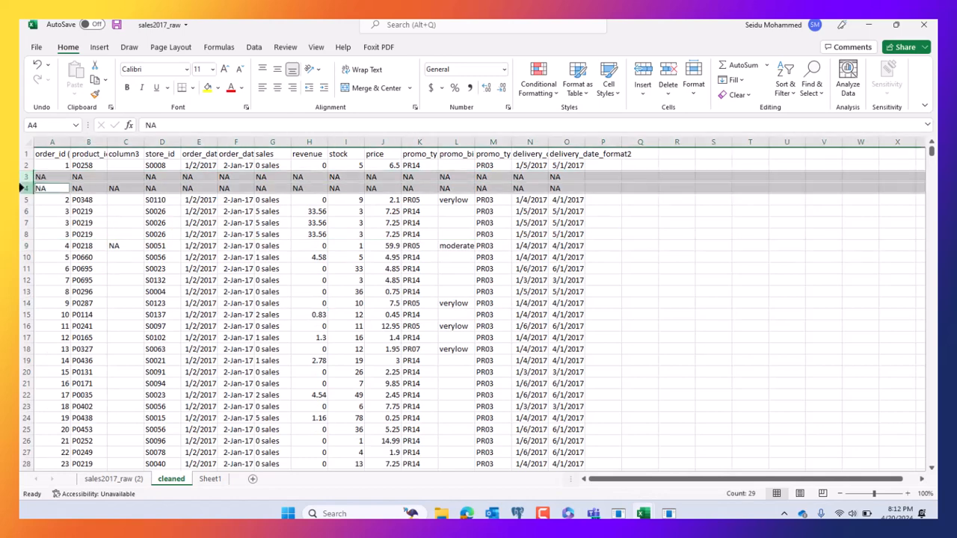
{"action": "right_click", "coordinate": [22, 188]}
{"action": "left_click", "coordinate": [71, 323]}
{"action": "left_click", "coordinate": [295, 236]}
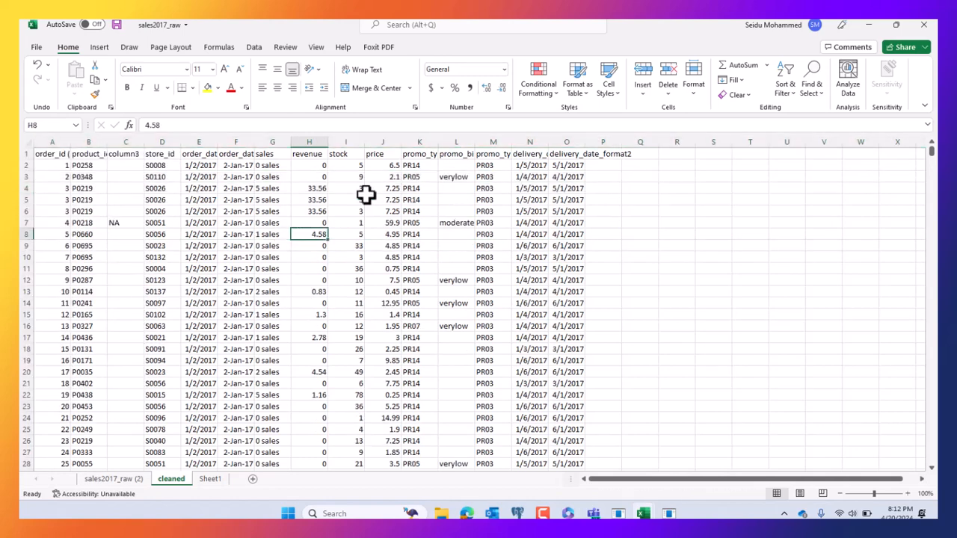
Autofit the width of the delivery_date_format2 column to its contents.
{"action": "left_click", "coordinate": [478, 156]}
{"action": "scroll", "coordinate": [551, 157], "scroll_direction": "down", "scroll_amount": 1}
{"action": "scroll", "coordinate": [590, 161], "scroll_direction": "up", "scroll_amount": 1}
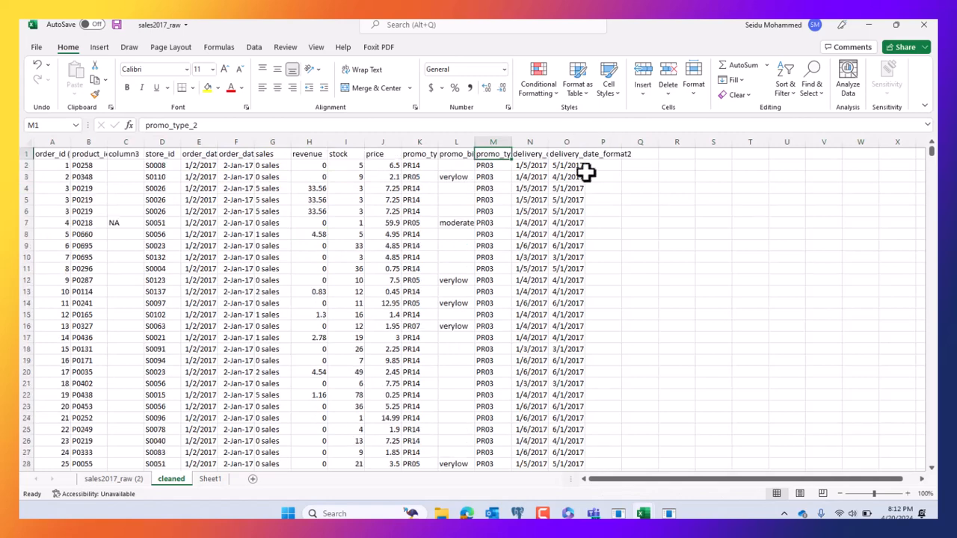
{"action": "double_click", "coordinate": [585, 143]}
{"action": "left_click", "coordinate": [572, 212]}
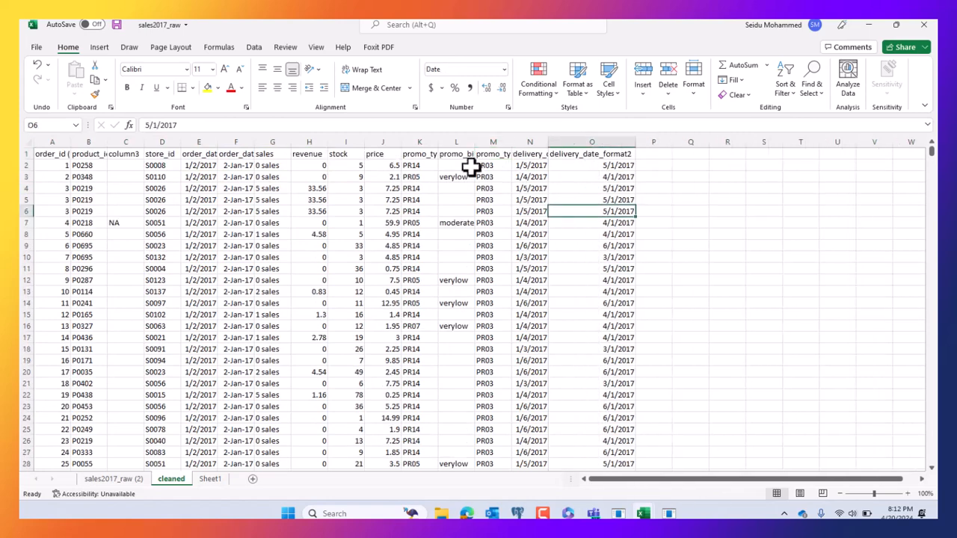
{"action": "left_click", "coordinate": [169, 178]}
{"action": "left_click", "coordinate": [78, 176]}
{"action": "left_click", "coordinate": [305, 175]}
{"action": "left_click", "coordinate": [420, 187]}
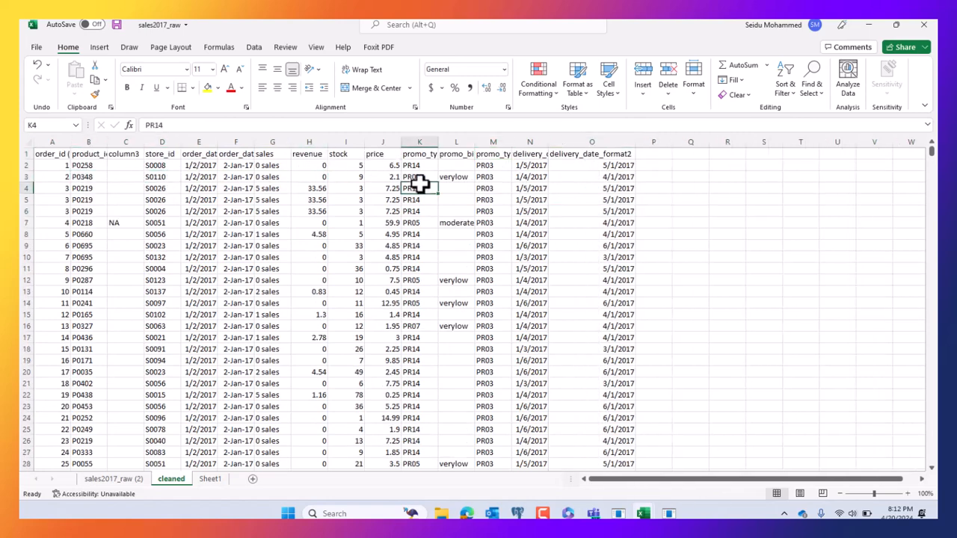
{"action": "left_click", "coordinate": [457, 165]}
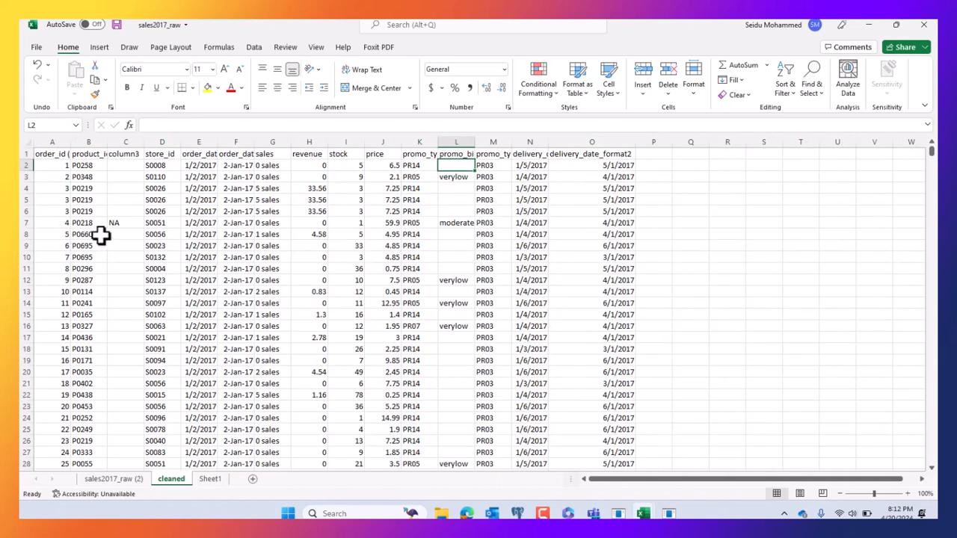
Turn on filters for the header row of the sales data.
{"action": "left_click", "coordinate": [37, 153]}
{"action": "left_click", "coordinate": [315, 211]}
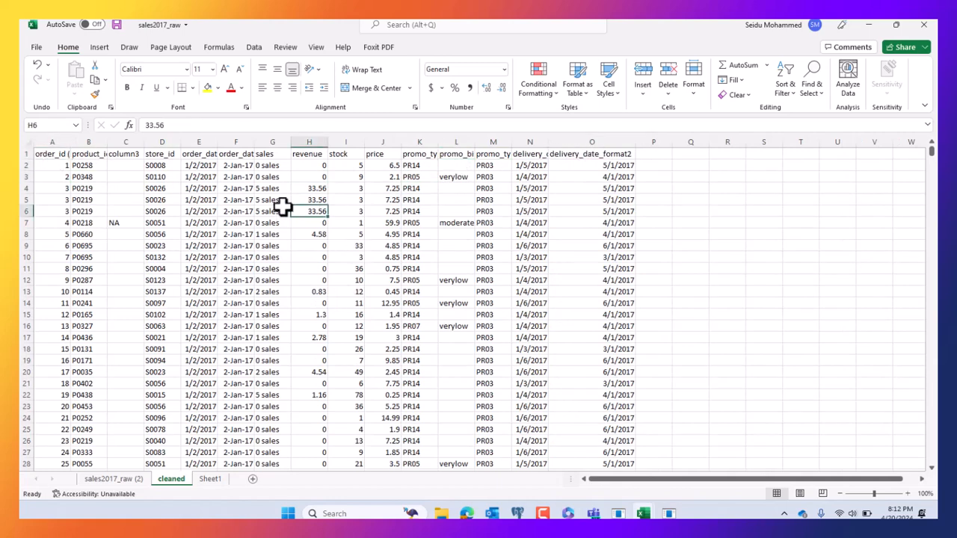
{"action": "left_click", "coordinate": [47, 153]}
{"action": "key", "text": "ctrl+shift+l"}
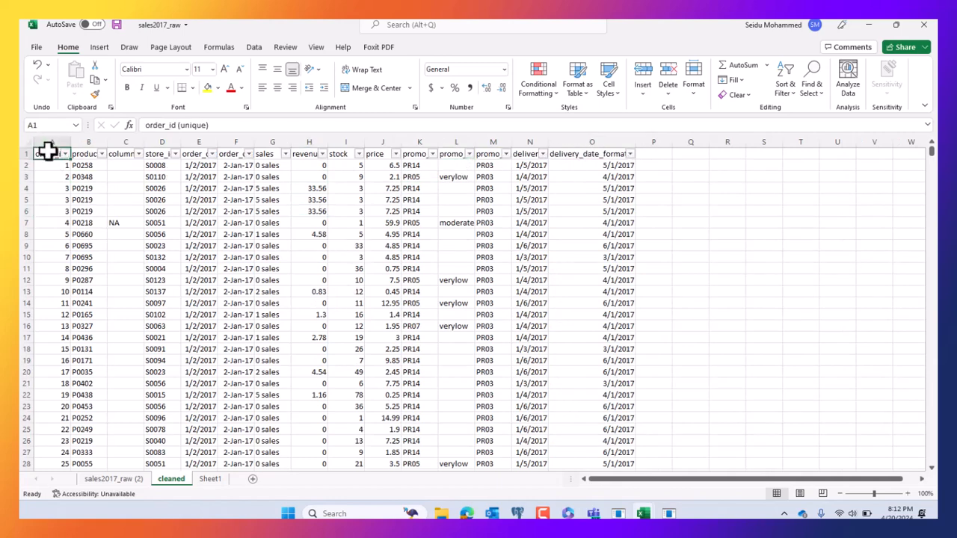
Widen the product_id column so its full header fits, and save the workbook.
{"action": "left_click", "coordinate": [82, 201]}
{"action": "left_click_drag", "start_coordinate": [113, 142], "coordinate": [146, 147]}
{"action": "left_click", "coordinate": [187, 188]}
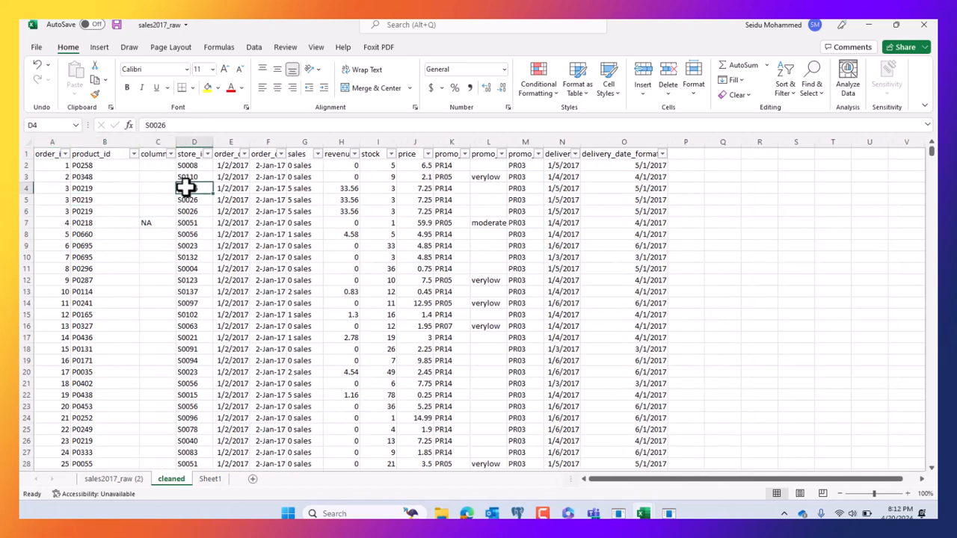
{"action": "key", "text": "ctrl+s"}
{"action": "left_click", "coordinate": [124, 256]}
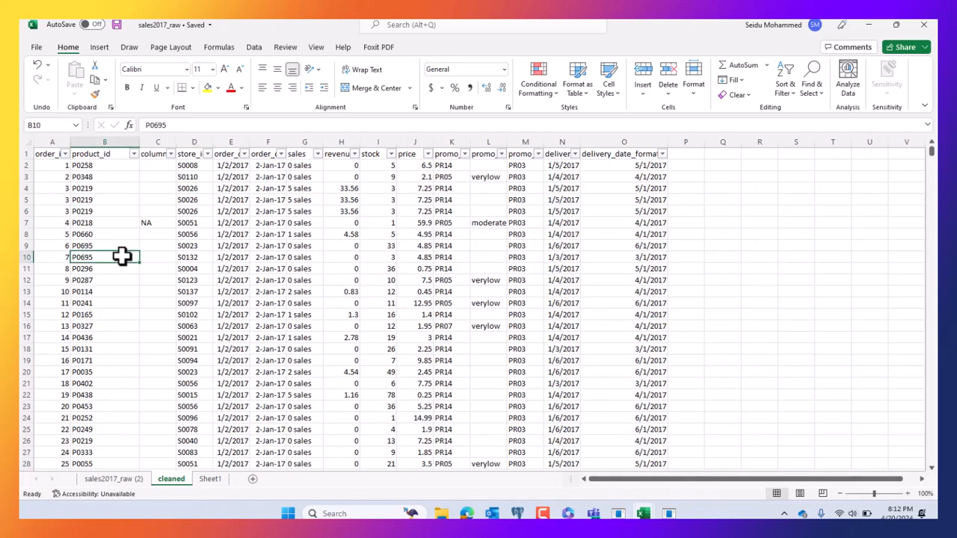
Rename the cleaned sheet as cleaned_2017_sales_data.
{"action": "double_click", "coordinate": [182, 480]}
{"action": "left_click", "coordinate": [266, 479]}
{"action": "left_click", "coordinate": [200, 479]}
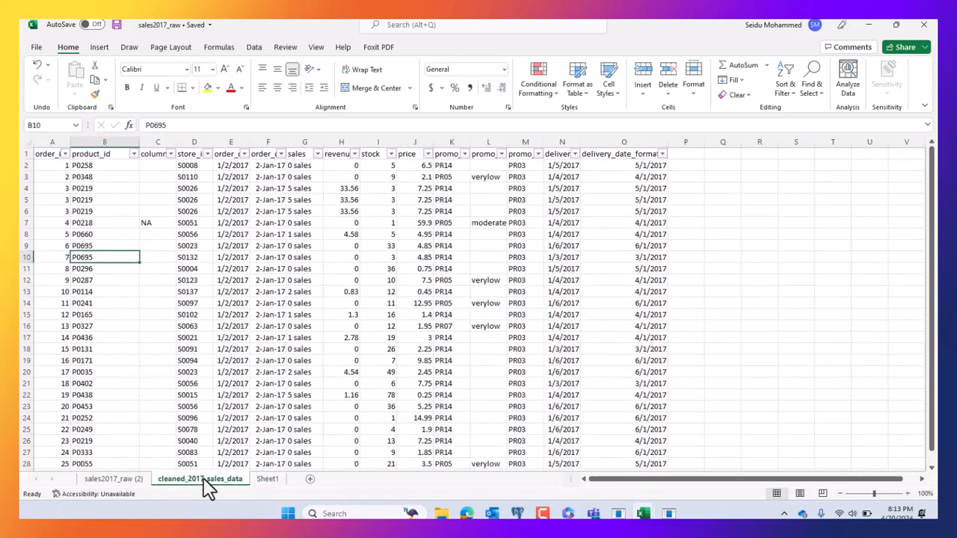
{"action": "left_click", "coordinate": [97, 167]}
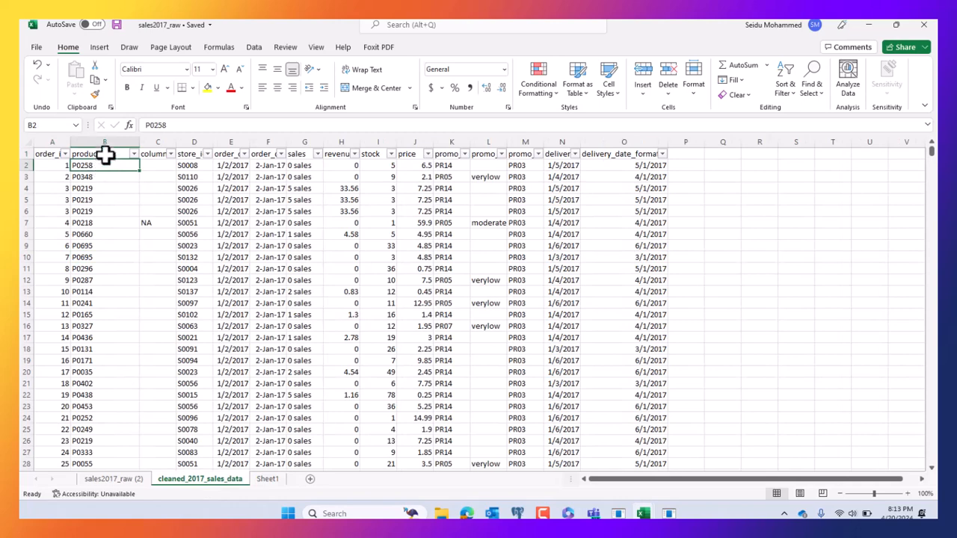
{"action": "left_click", "coordinate": [106, 142]}
{"action": "scroll", "coordinate": [119, 237], "scroll_direction": "down", "scroll_amount": 7}
{"action": "scroll", "coordinate": [120, 237], "scroll_direction": "up", "scroll_amount": 7}
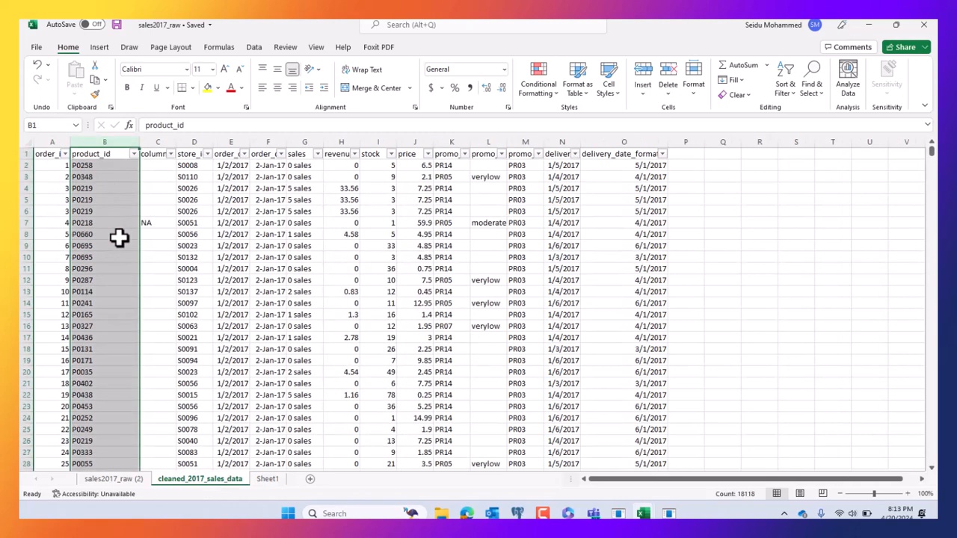
Delete the nearly empty column3 between product_id and store_id.
{"action": "left_click", "coordinate": [156, 198]}
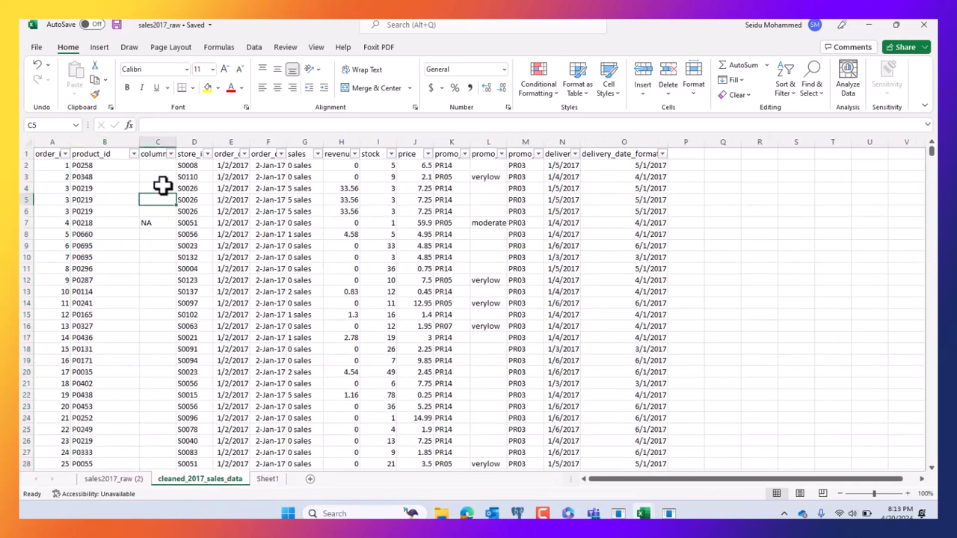
{"action": "double_click", "coordinate": [176, 141]}
{"action": "left_click", "coordinate": [164, 134]}
{"action": "right_click", "coordinate": [165, 146]}
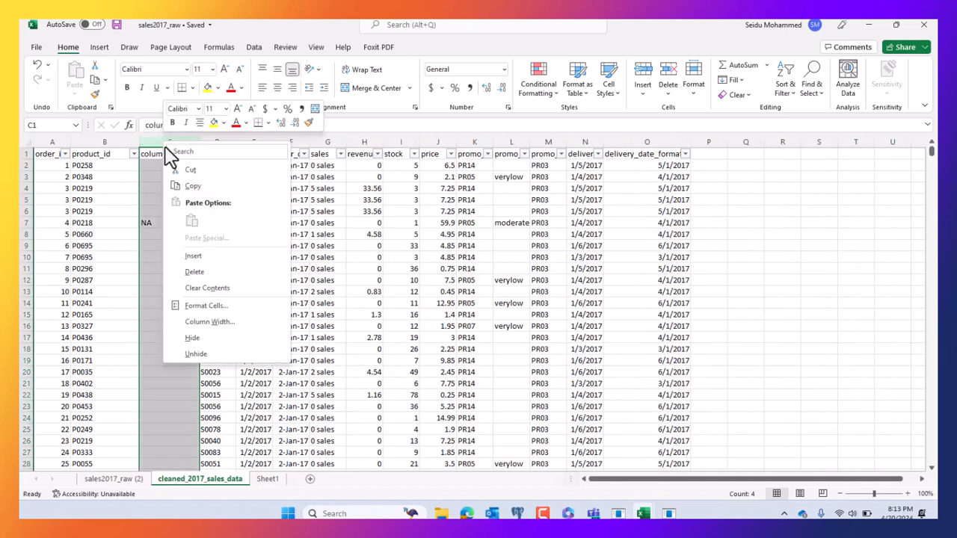
{"action": "left_click", "coordinate": [194, 271]}
{"action": "left_click", "coordinate": [156, 231]}
{"action": "left_click", "coordinate": [112, 188]}
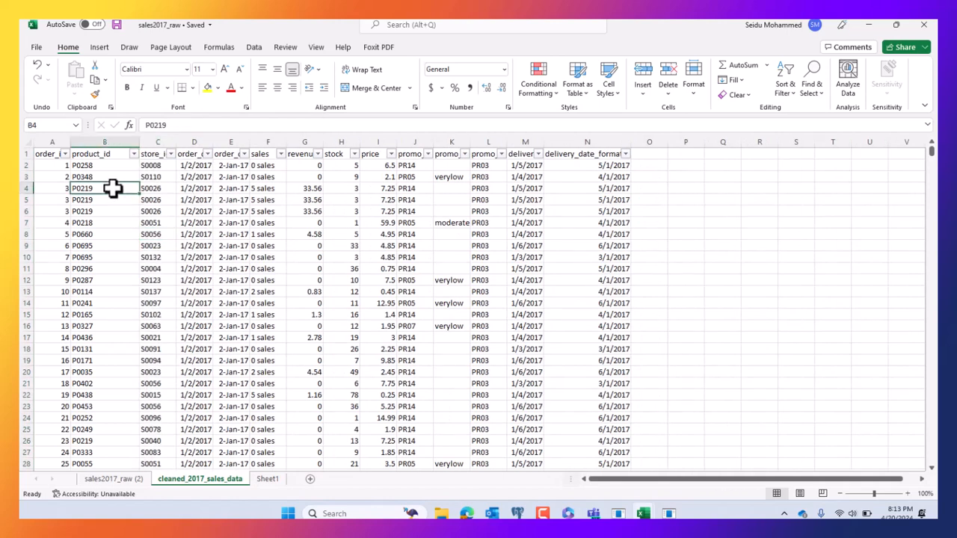
{"action": "left_click", "coordinate": [106, 256]}
{"action": "scroll", "coordinate": [288, 404], "scroll_direction": "down", "scroll_amount": 5}
{"action": "scroll", "coordinate": [204, 337], "scroll_direction": "up", "scroll_amount": 5}
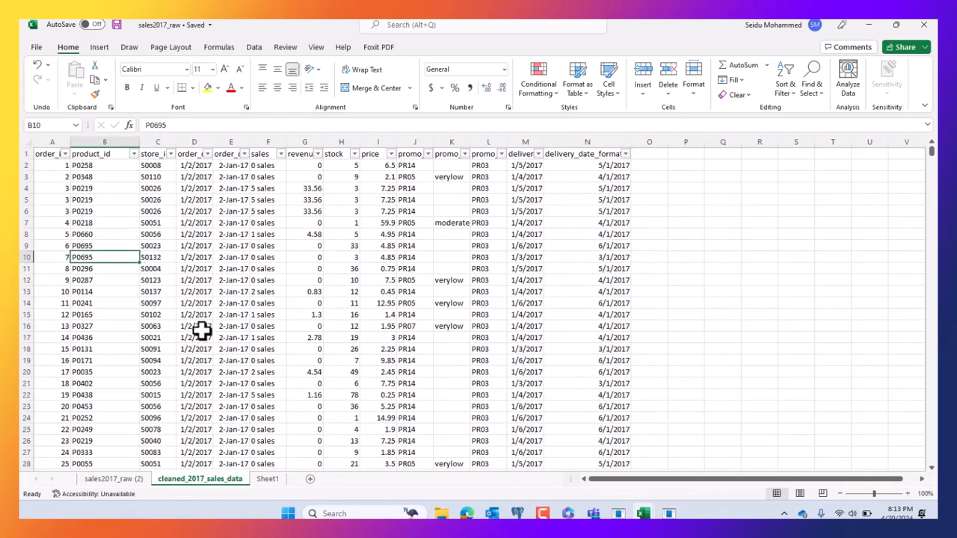
{"action": "left_click", "coordinate": [102, 166]}
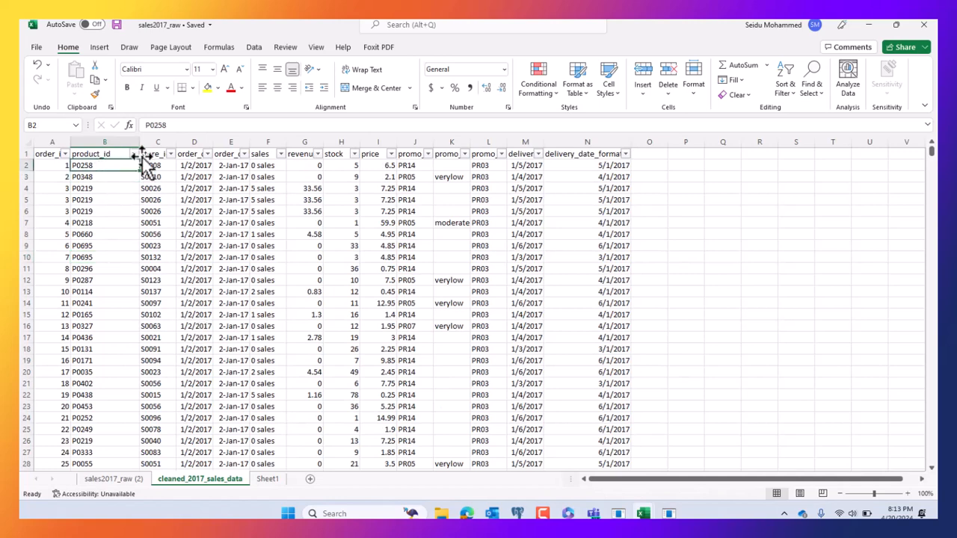
Widen the order_date, order_date_2 and sales columns so their headers are fully readable.
{"action": "left_click_drag", "start_coordinate": [170, 140], "coordinate": [195, 148]}
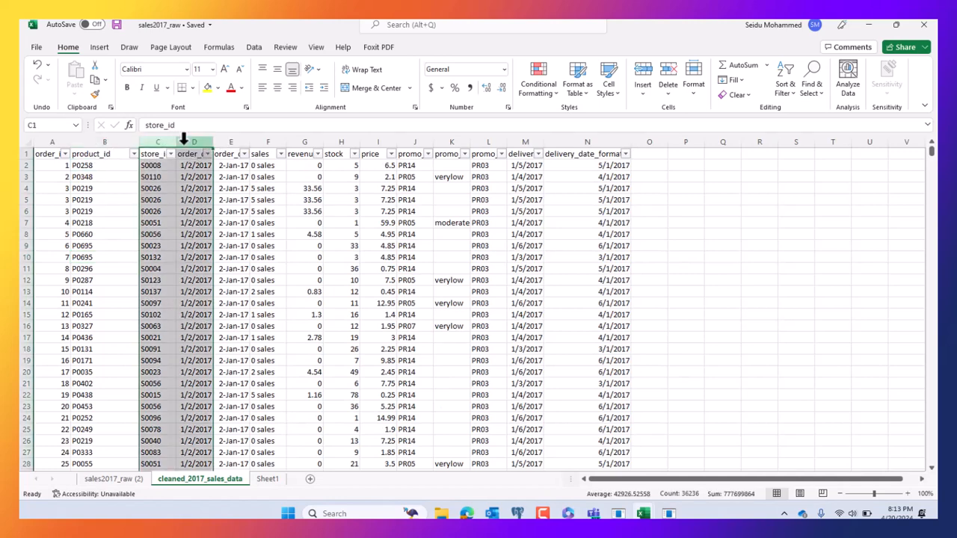
{"action": "left_click", "coordinate": [227, 137]}
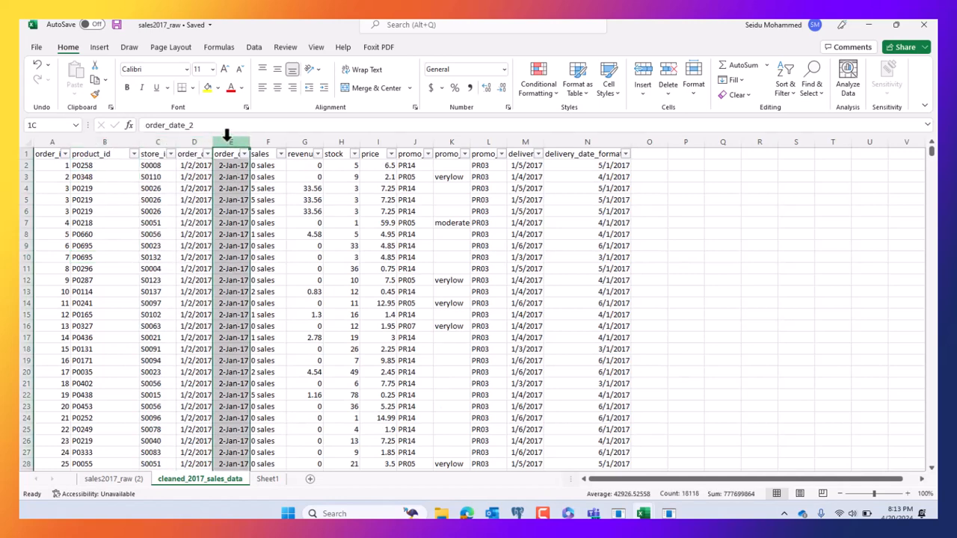
{"action": "left_click", "coordinate": [266, 141]}
{"action": "left_click", "coordinate": [308, 138]}
{"action": "left_click", "coordinate": [418, 152]}
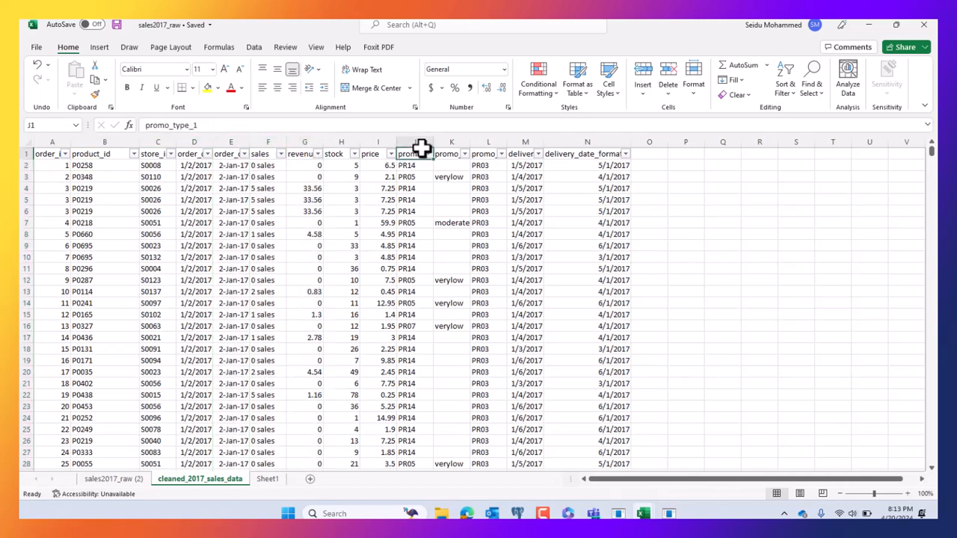
{"action": "left_click", "coordinate": [407, 222]}
{"action": "left_click_drag", "start_coordinate": [213, 141], "coordinate": [285, 139]}
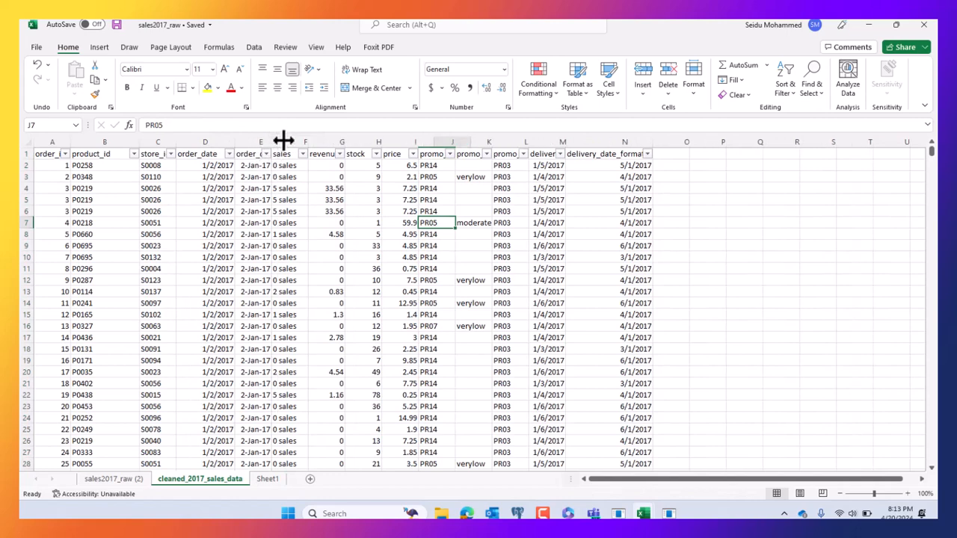
{"action": "mouse_move", "coordinate": [324, 142]}
{"action": "left_mouse_down"}
{"action": "mouse_move", "coordinate": [342, 142]}
{"action": "mouse_move", "coordinate": [282, 143]}
{"action": "mouse_move", "coordinate": [307, 142]}
{"action": "left_mouse_up"}
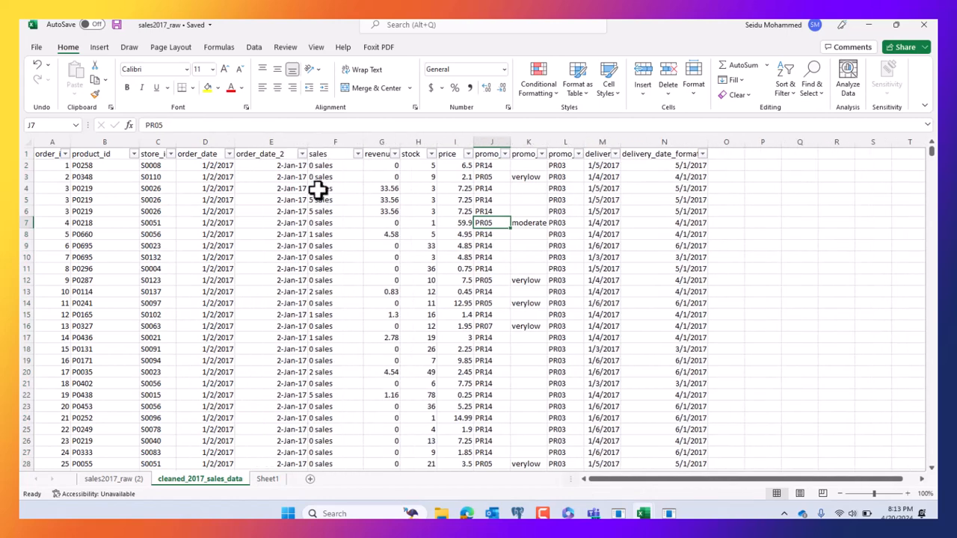
Insert a blank column between product_id and store_id in the cleaned sheet.
{"action": "left_click", "coordinate": [317, 189]}
{"action": "left_click", "coordinate": [100, 168]}
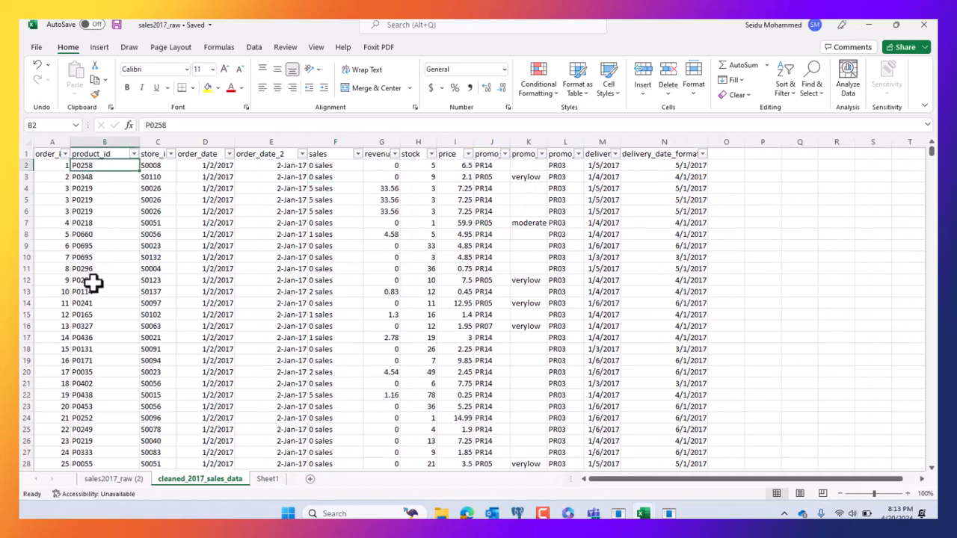
{"action": "scroll", "coordinate": [98, 299], "scroll_direction": "down", "scroll_amount": 7}
{"action": "scroll", "coordinate": [98, 301], "scroll_direction": "up", "scroll_amount": 7}
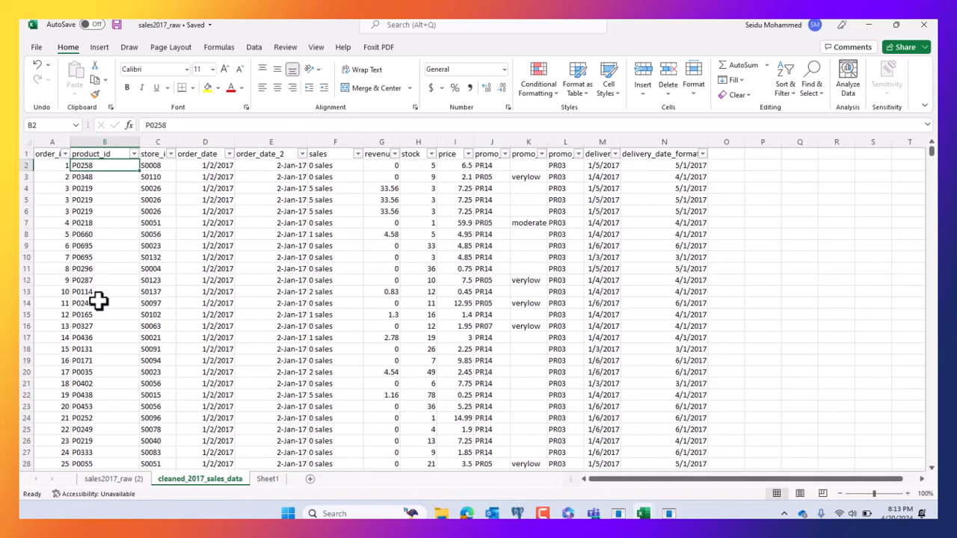
{"action": "left_click", "coordinate": [96, 149]}
{"action": "scroll", "coordinate": [106, 281], "scroll_direction": "down", "scroll_amount": 2}
{"action": "scroll", "coordinate": [108, 283], "scroll_direction": "up", "scroll_amount": 2}
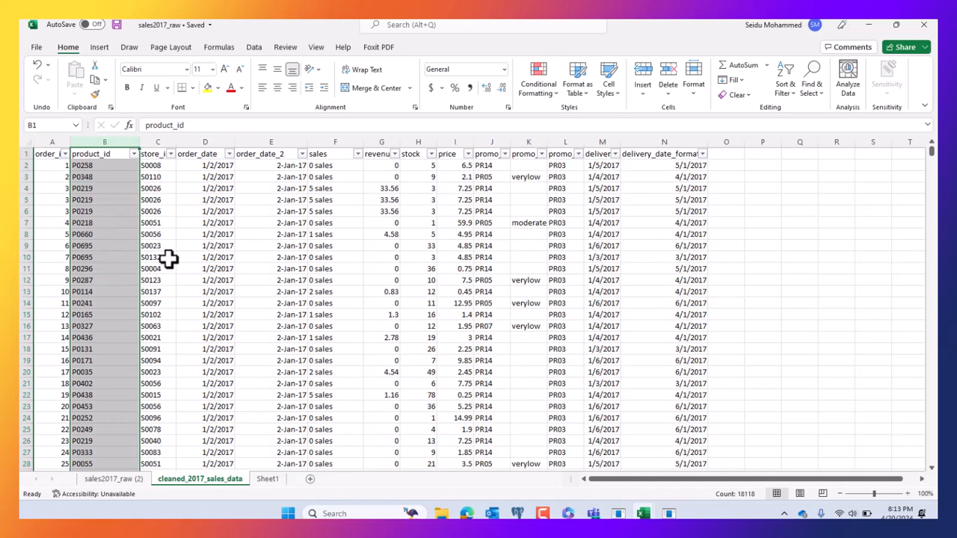
{"action": "left_click", "coordinate": [188, 232]}
{"action": "left_click", "coordinate": [158, 142]}
{"action": "right_click", "coordinate": [159, 142]}
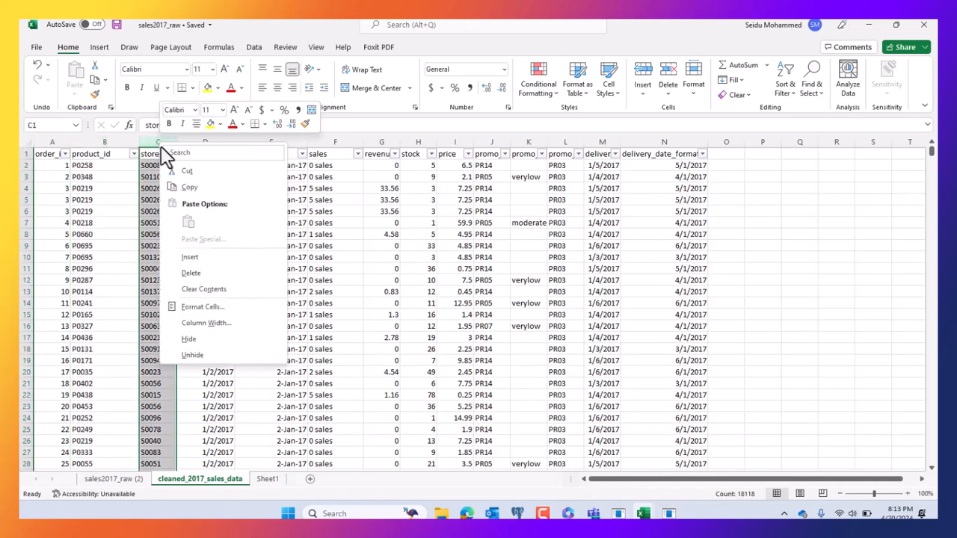
{"action": "left_click", "coordinate": [192, 257]}
{"action": "left_click", "coordinate": [158, 200]}
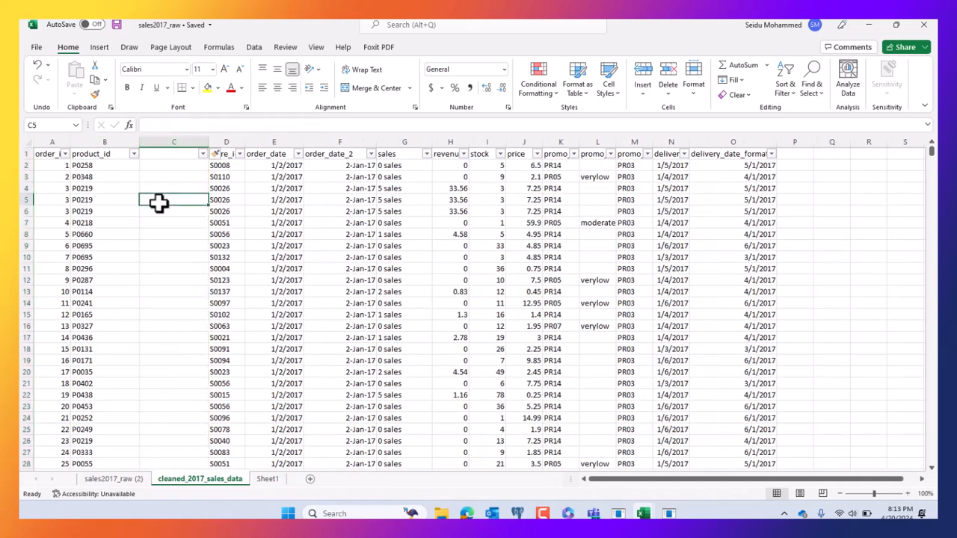
Enter Product Brand as the header of the new blank column.
{"action": "left_click", "coordinate": [169, 151]}
{"action": "type", "text": "Product"}
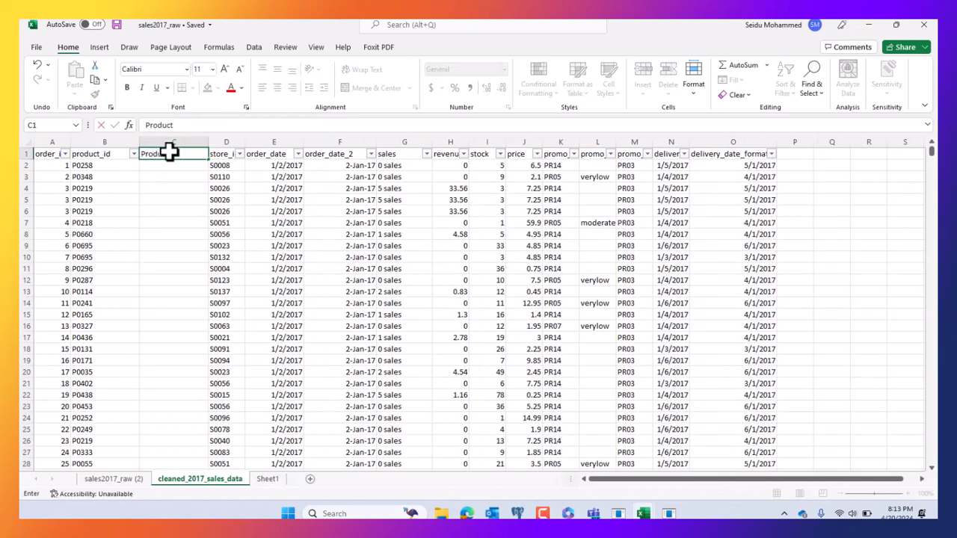
{"action": "type", "text": "Brand"}
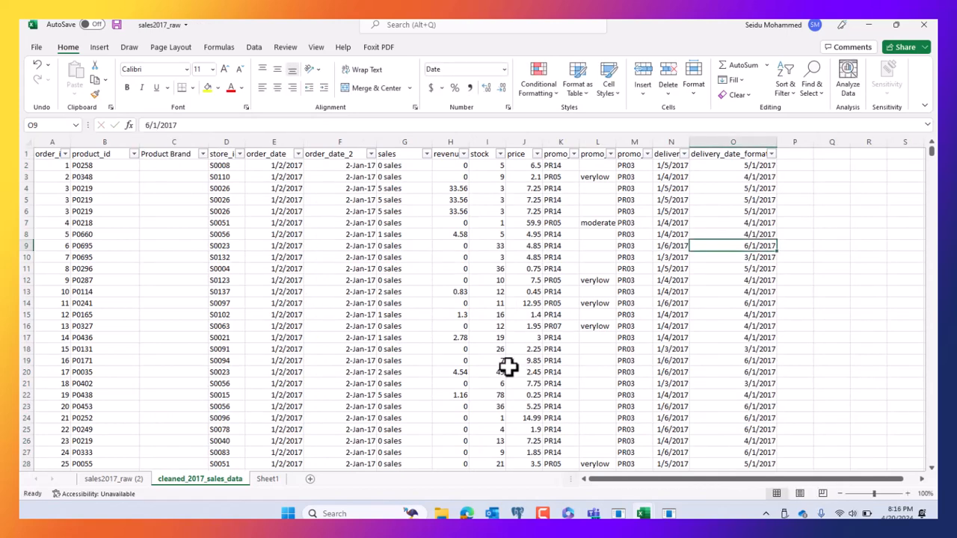
Look through Sheet1 and the sales2017_raw (2) sheet, and return to cleaned_2017_sales_data.
{"action": "left_click", "coordinate": [342, 429]}
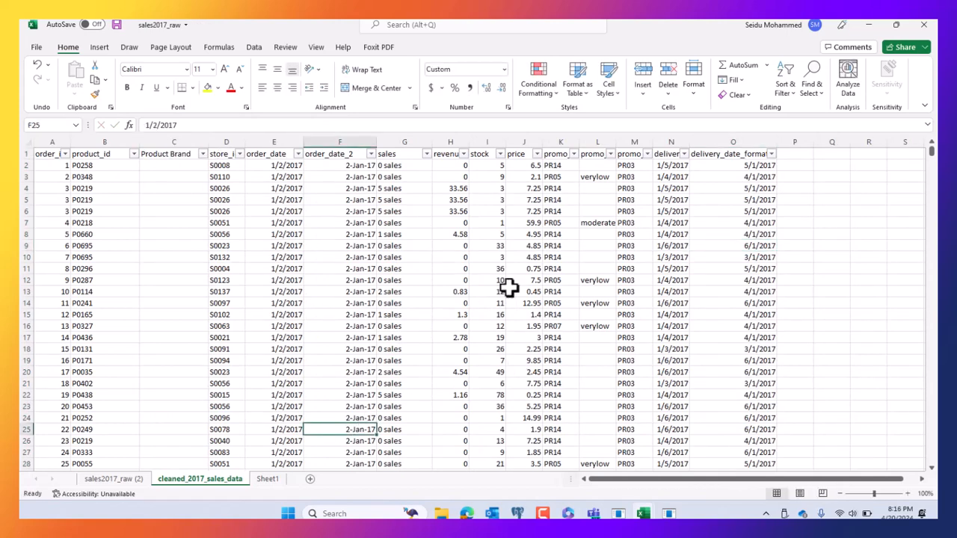
{"action": "scroll", "coordinate": [508, 291], "scroll_direction": "down", "scroll_amount": 7}
{"action": "scroll", "coordinate": [426, 390], "scroll_direction": "up", "scroll_amount": 7}
{"action": "left_click", "coordinate": [269, 479]}
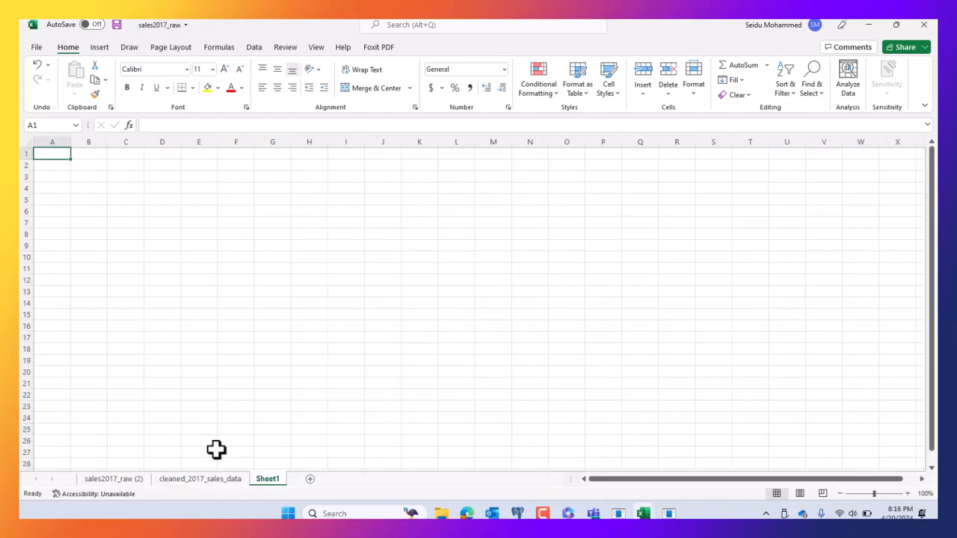
{"action": "left_click", "coordinate": [219, 484]}
{"action": "left_click", "coordinate": [116, 479]}
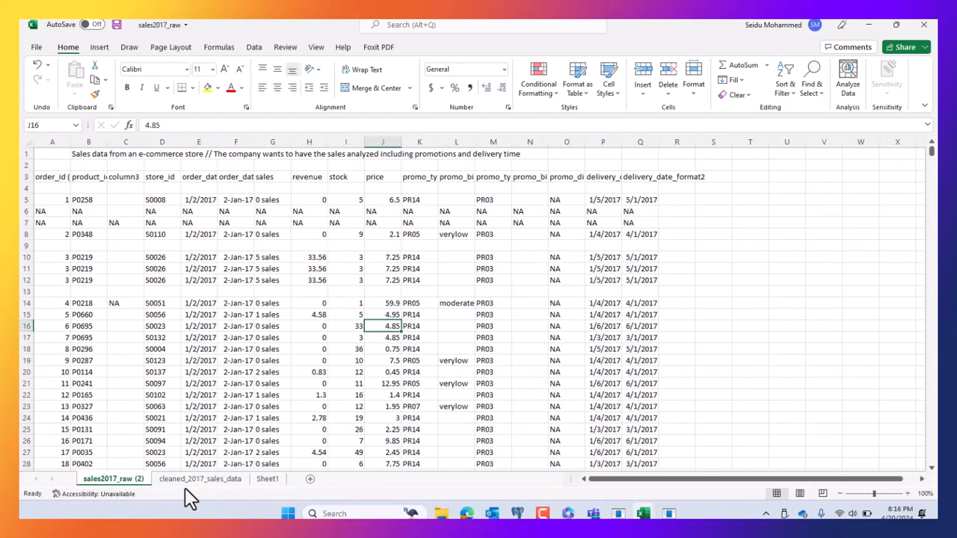
{"action": "left_click", "coordinate": [200, 480]}
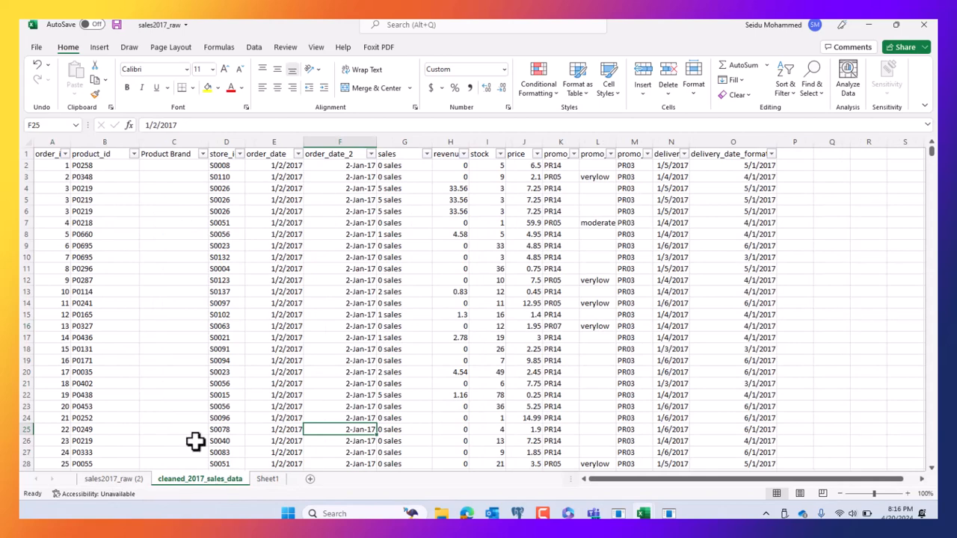
{"action": "left_click", "coordinate": [182, 168]}
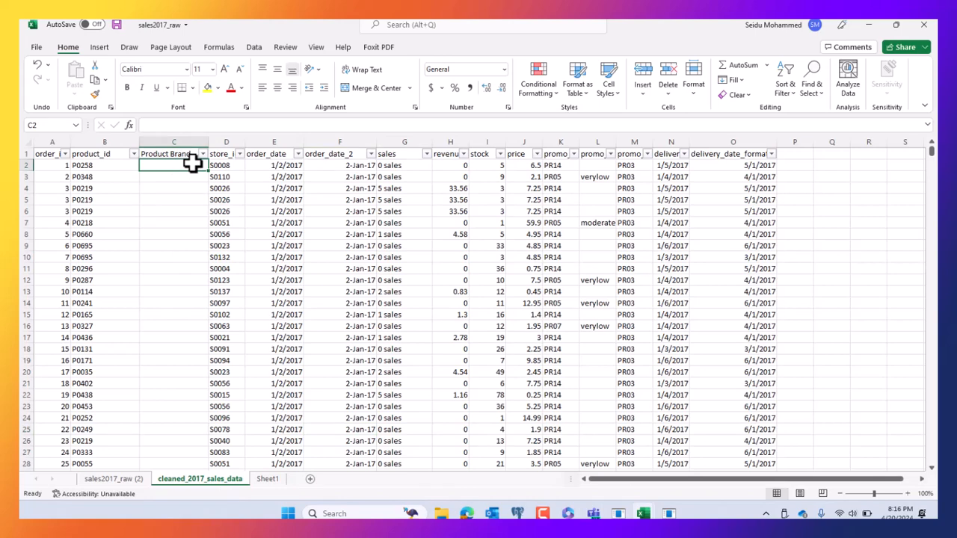
{"action": "left_click", "coordinate": [179, 211]}
{"action": "left_click", "coordinate": [184, 161]}
{"action": "left_click", "coordinate": [185, 174]}
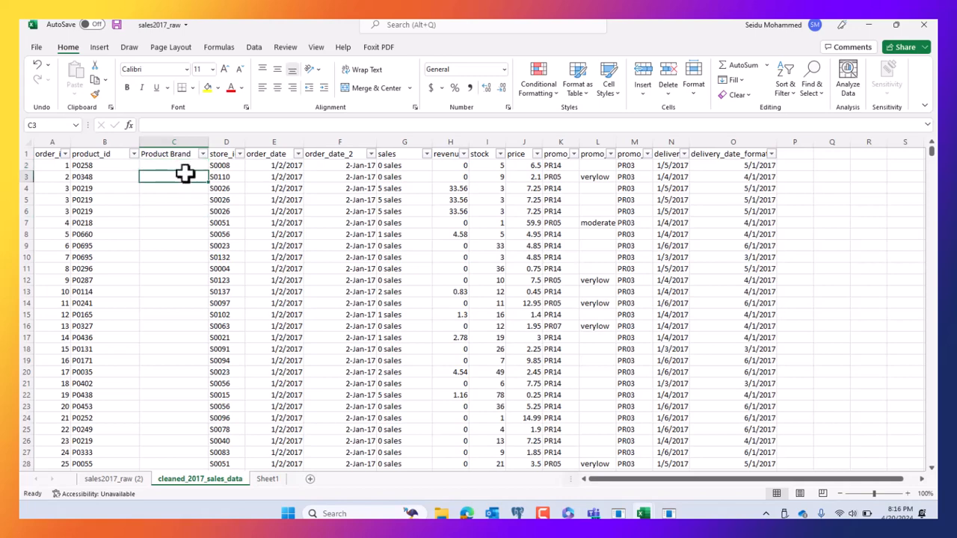
{"action": "left_click", "coordinate": [187, 166]}
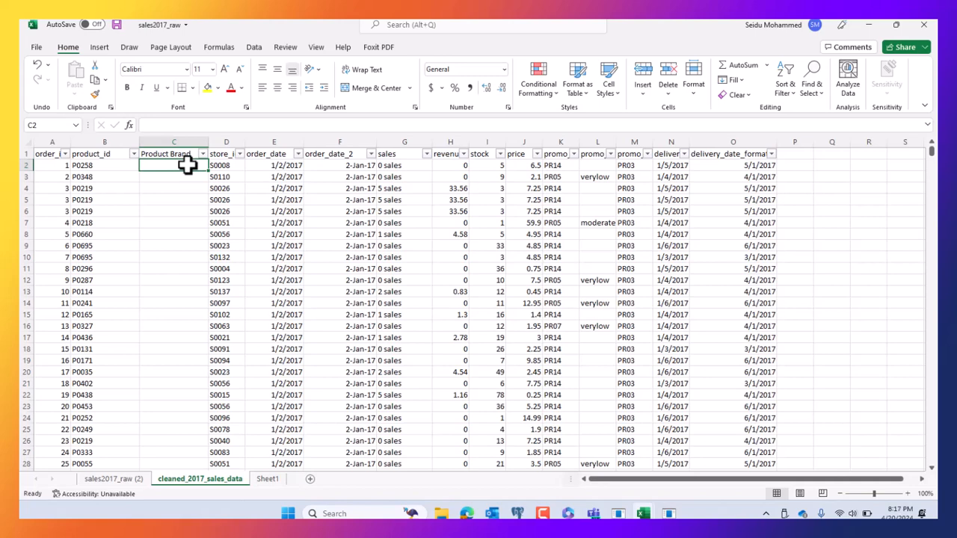
{"action": "left_click", "coordinate": [164, 210]}
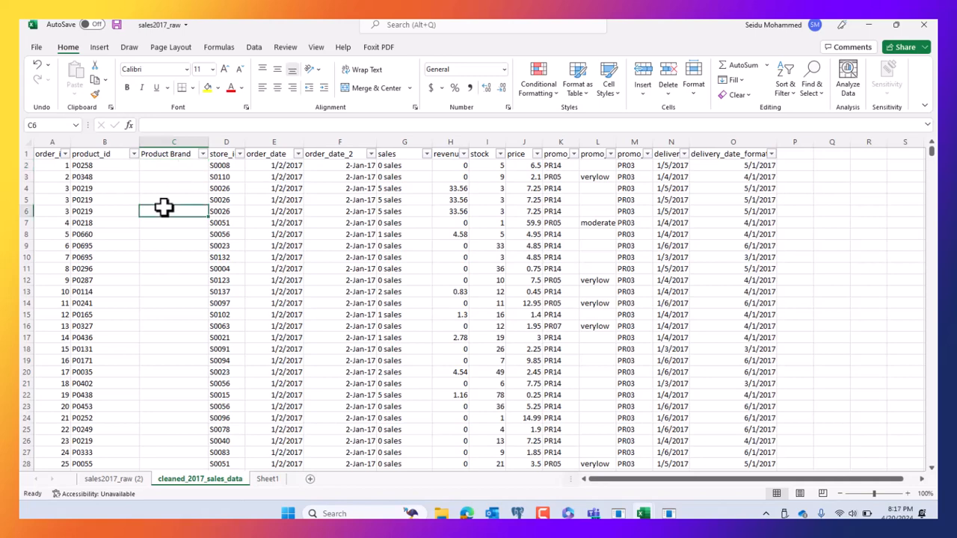
Switch to File Explorer, open the producthierarchy file from the data folder, and bring its Excel window forward.
{"action": "left_click", "coordinate": [868, 26]}
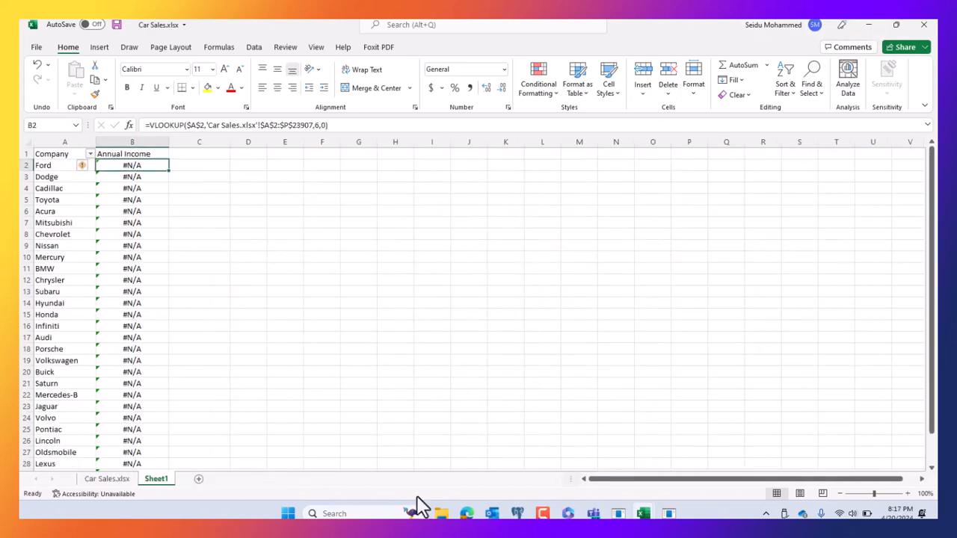
{"action": "left_click", "coordinate": [441, 514]}
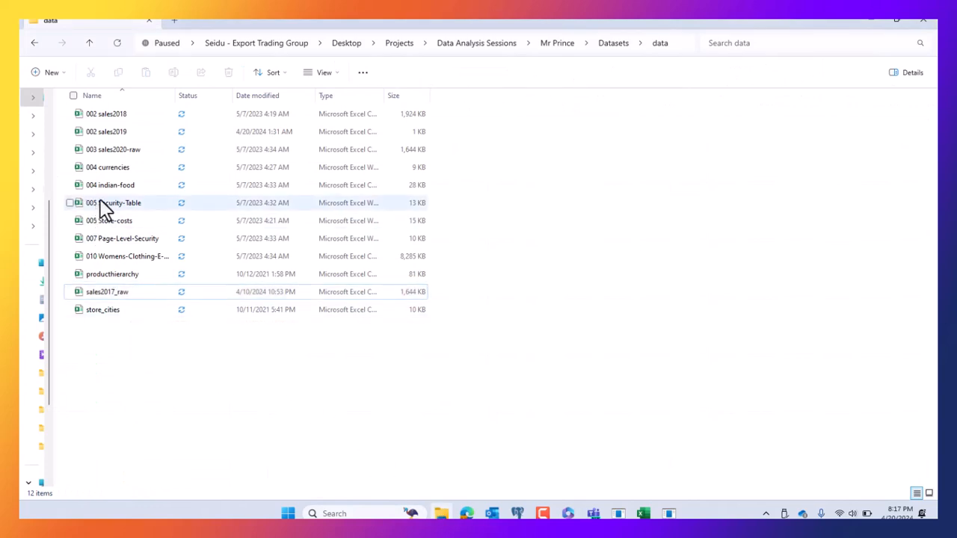
{"action": "double_click", "coordinate": [118, 276]}
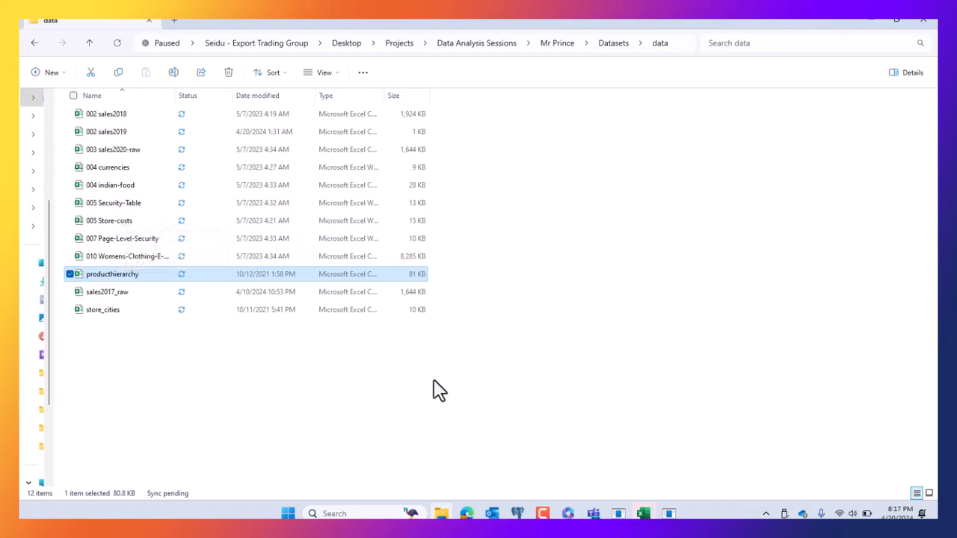
{"action": "left_click", "coordinate": [642, 515]}
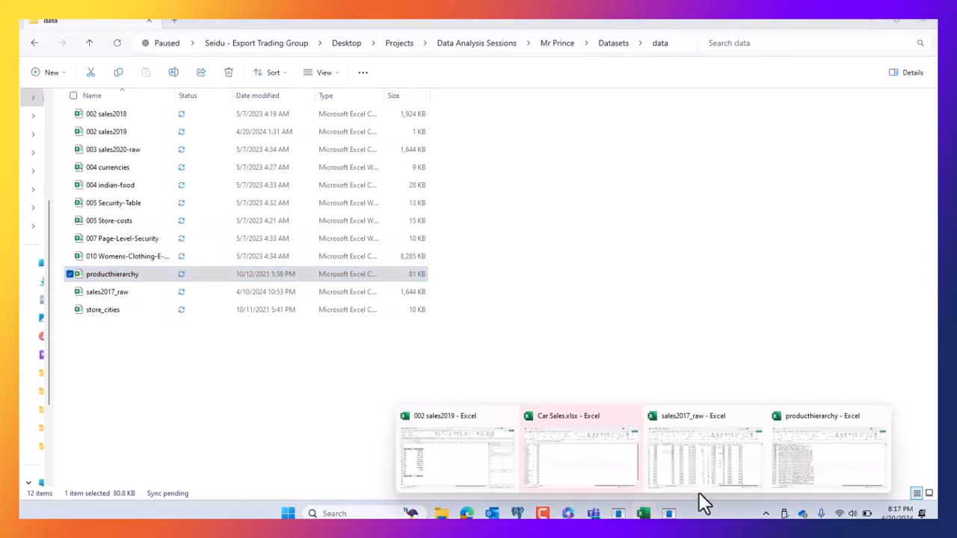
{"action": "left_click", "coordinate": [791, 476]}
Copy all product hierarchy rows from the product_id header down to the last record, covering every column.
{"action": "left_click", "coordinate": [316, 273]}
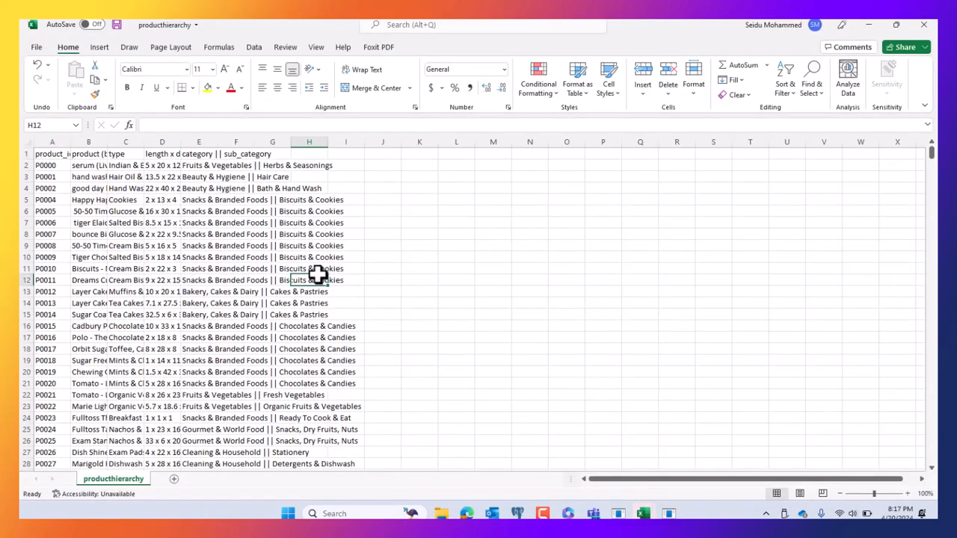
{"action": "scroll", "coordinate": [189, 406], "scroll_direction": "down", "scroll_amount": 5}
{"action": "scroll", "coordinate": [188, 406], "scroll_direction": "up", "scroll_amount": 5}
{"action": "left_click", "coordinate": [87, 212]}
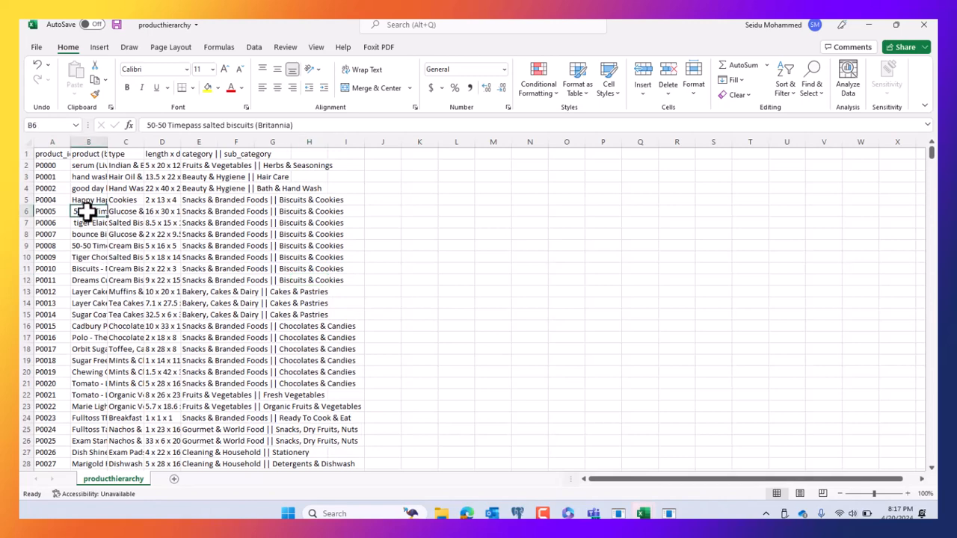
{"action": "left_click", "coordinate": [50, 154]}
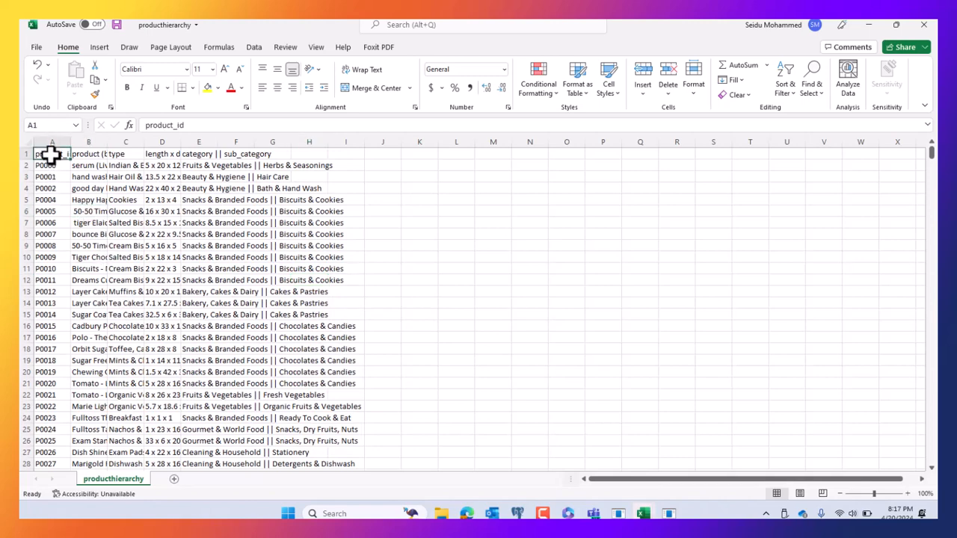
{"action": "key", "text": "ctrl+shift+Down"}
{"action": "key", "text": "ctrl+shift+Right"}
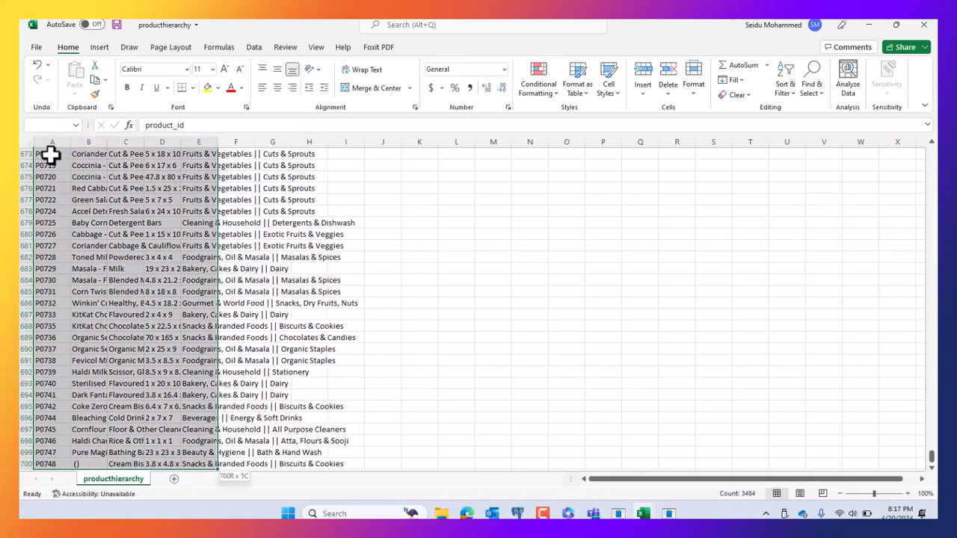
{"action": "key", "text": "ctrl+shift+Right"}
{"action": "key", "text": "ctrl+c"}
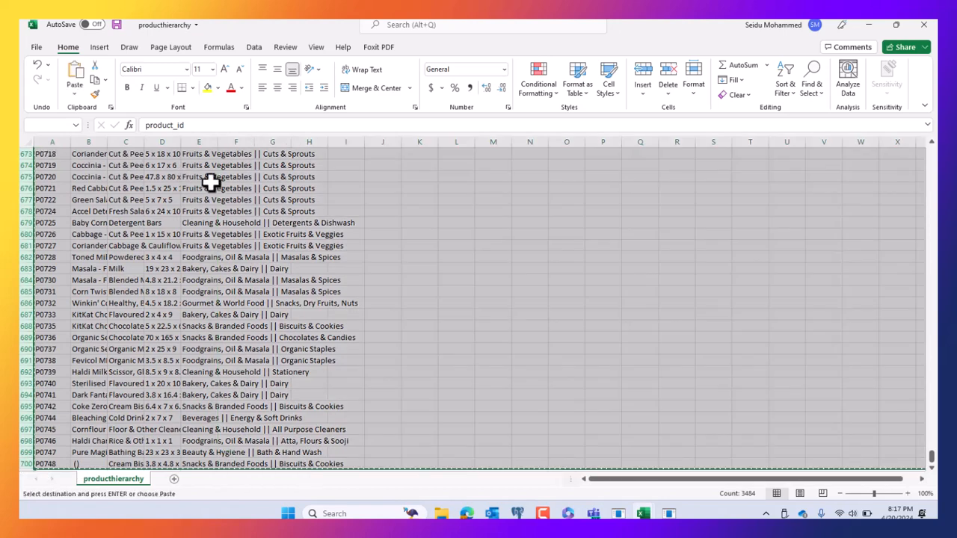
{"action": "left_click", "coordinate": [309, 281]}
{"action": "left_click", "coordinate": [99, 47]}
{"action": "left_click", "coordinate": [170, 47]}
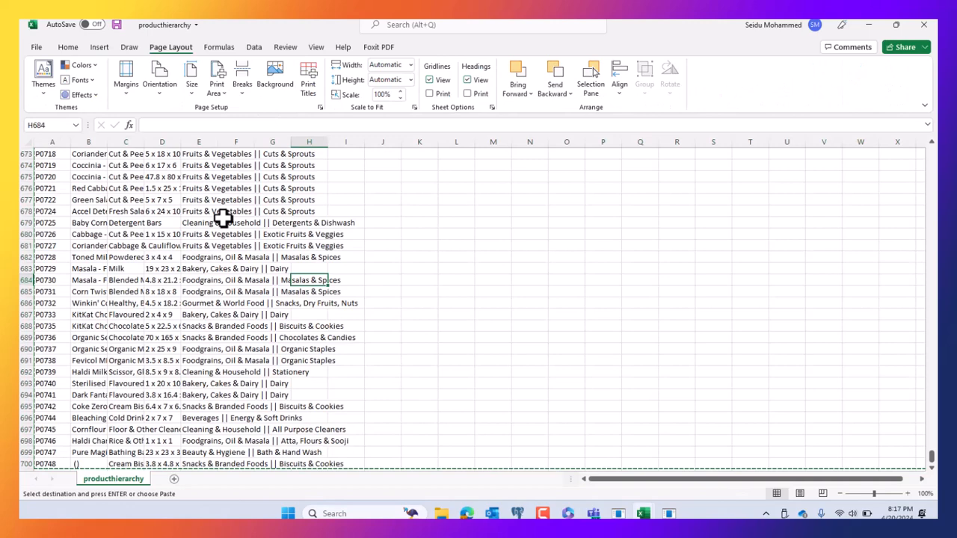
{"action": "scroll", "coordinate": [214, 275], "scroll_direction": "down", "scroll_amount": 5}
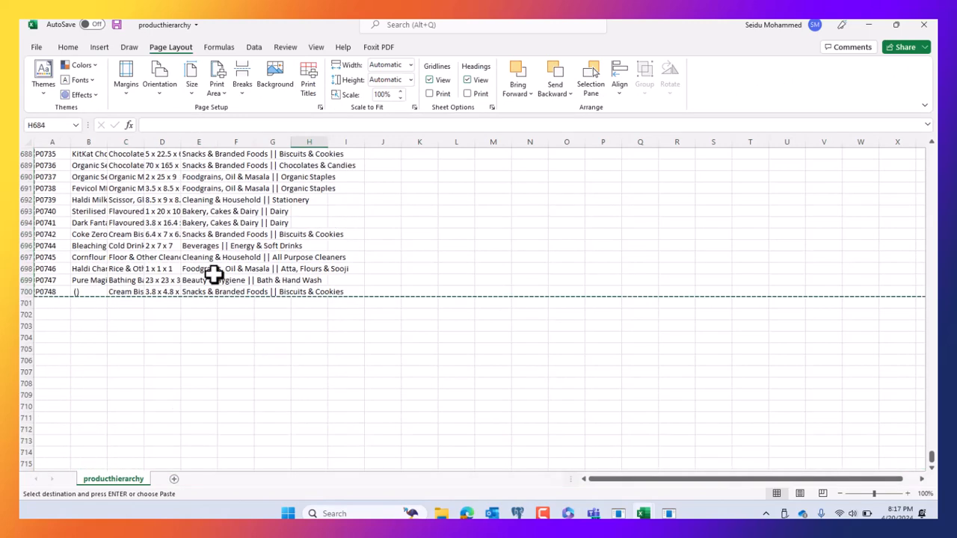
Switch back to the sales2017_raw workbook and open the empty Sheet1.
{"action": "left_click", "coordinate": [867, 25]}
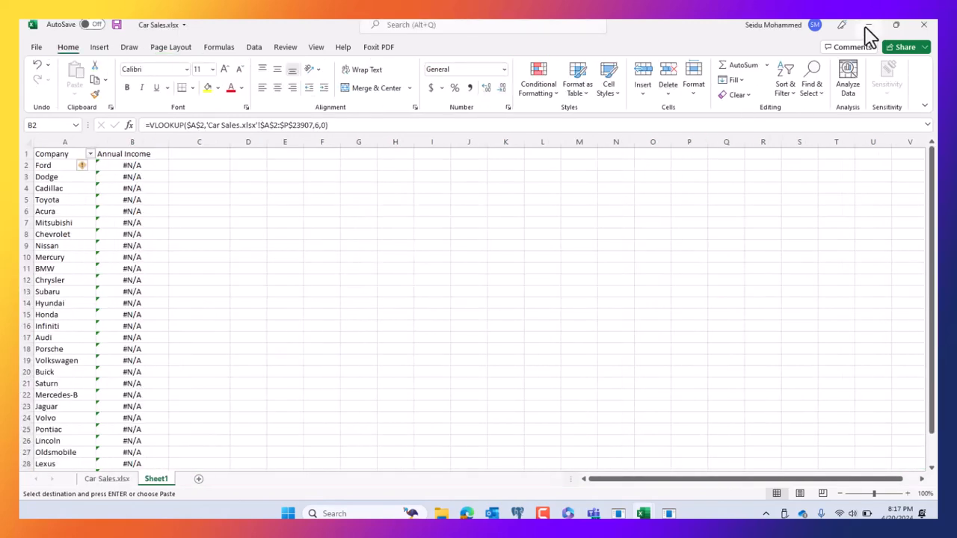
{"action": "left_click", "coordinate": [129, 478]}
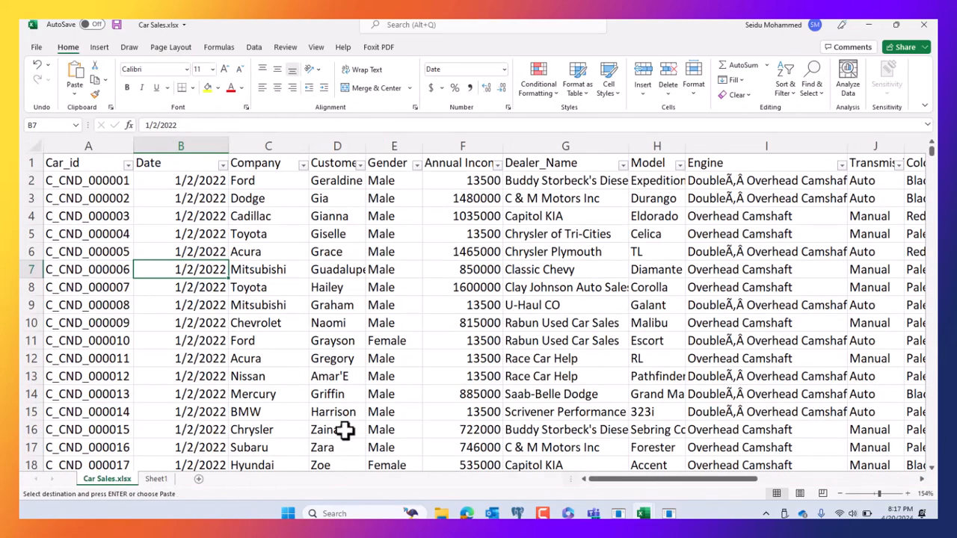
{"action": "left_click", "coordinate": [661, 489]}
{"action": "mouse_move", "coordinate": [643, 513]}
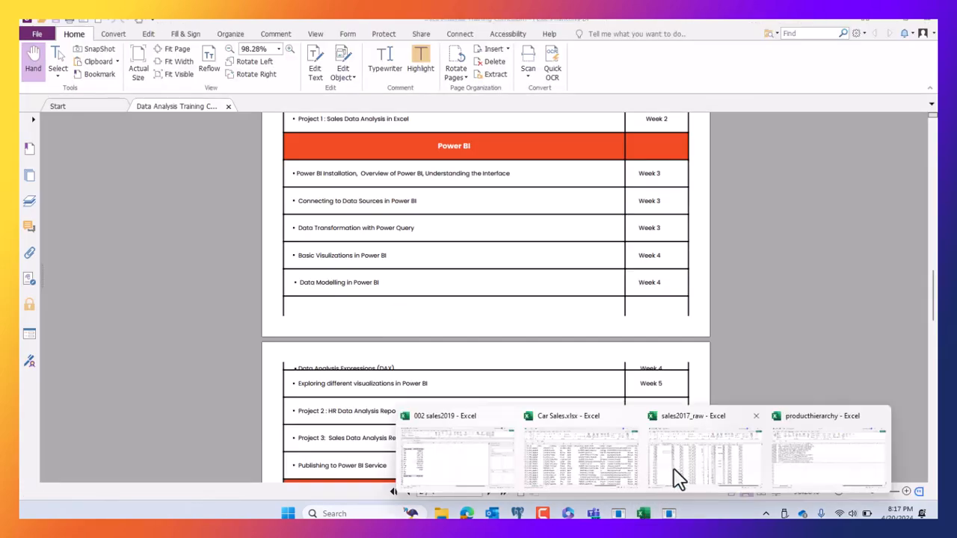
{"action": "left_click", "coordinate": [718, 466]}
{"action": "left_click", "coordinate": [270, 478]}
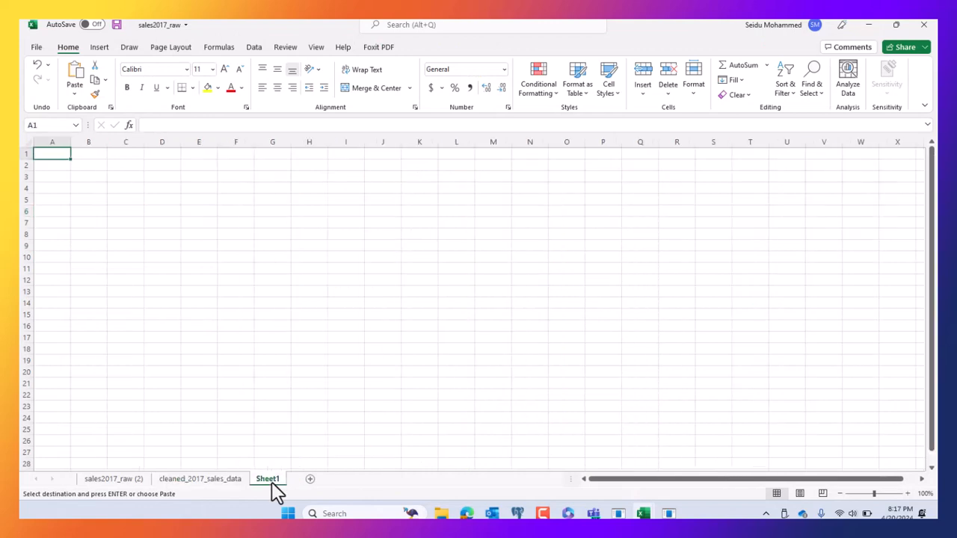
Paste the copied product hierarchy rows as values only into Sheet1, starting at cell A1.
{"action": "right_click", "coordinate": [60, 153]}
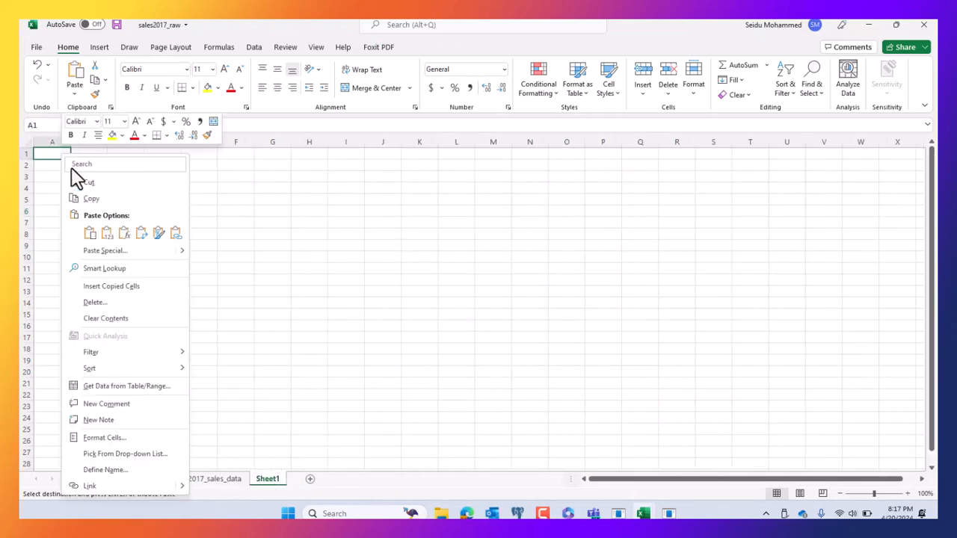
{"action": "left_click", "coordinate": [107, 233]}
{"action": "left_click", "coordinate": [383, 258]}
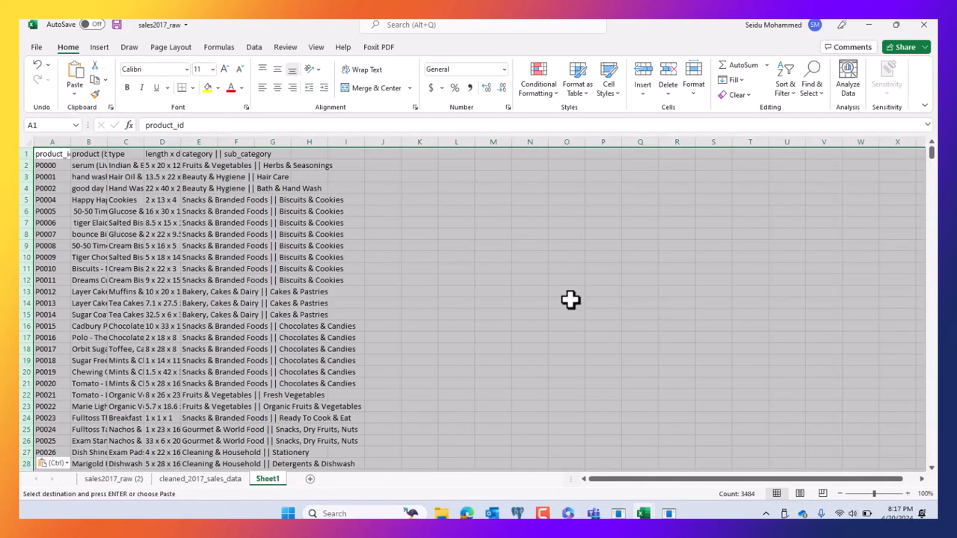
{"action": "left_click", "coordinate": [436, 295]}
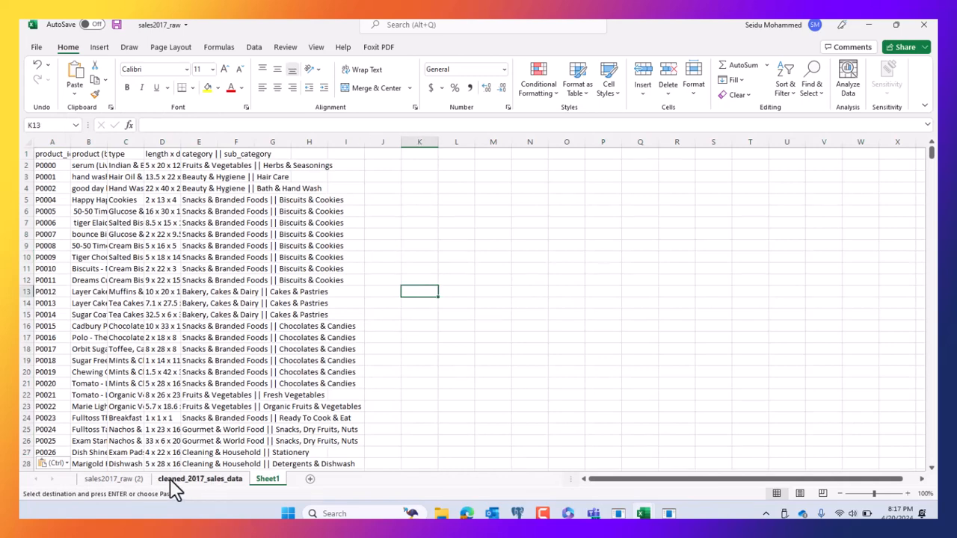
Rename Sheet1 as product.
{"action": "left_click", "coordinate": [129, 479]}
{"action": "left_click", "coordinate": [181, 479]}
{"action": "left_click", "coordinate": [268, 480]}
{"action": "type", "text": "p"}
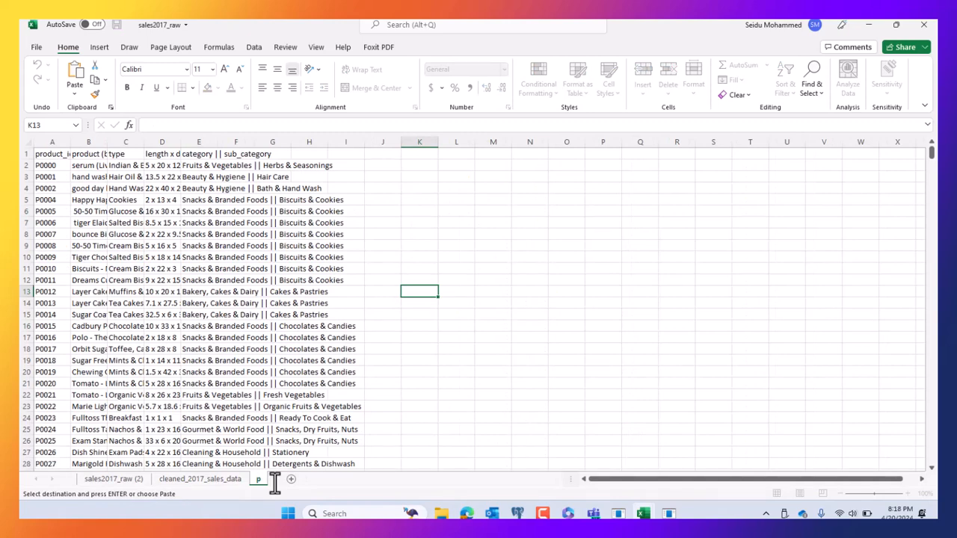
{"action": "type", "text": "roduc"}
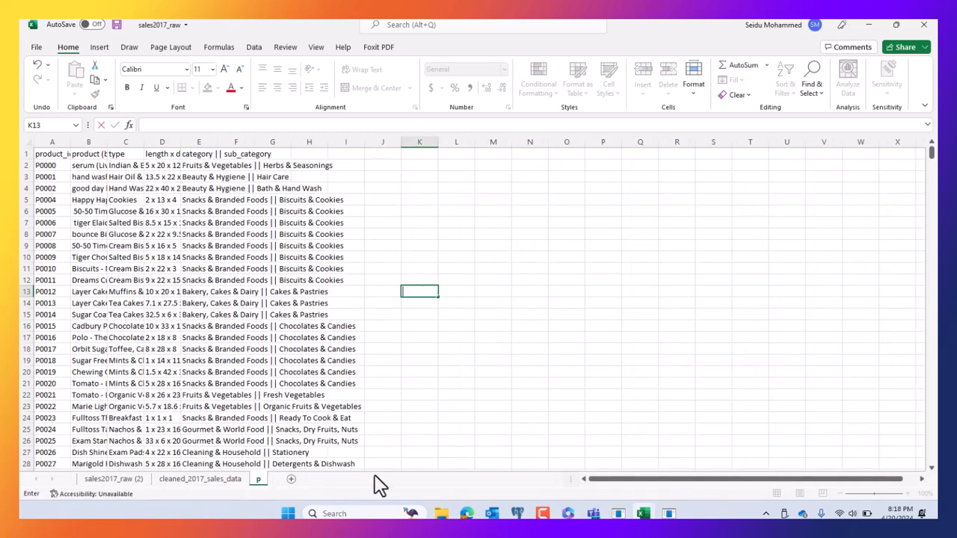
{"action": "key", "text": "Escape"}
{"action": "left_click", "coordinate": [440, 431]}
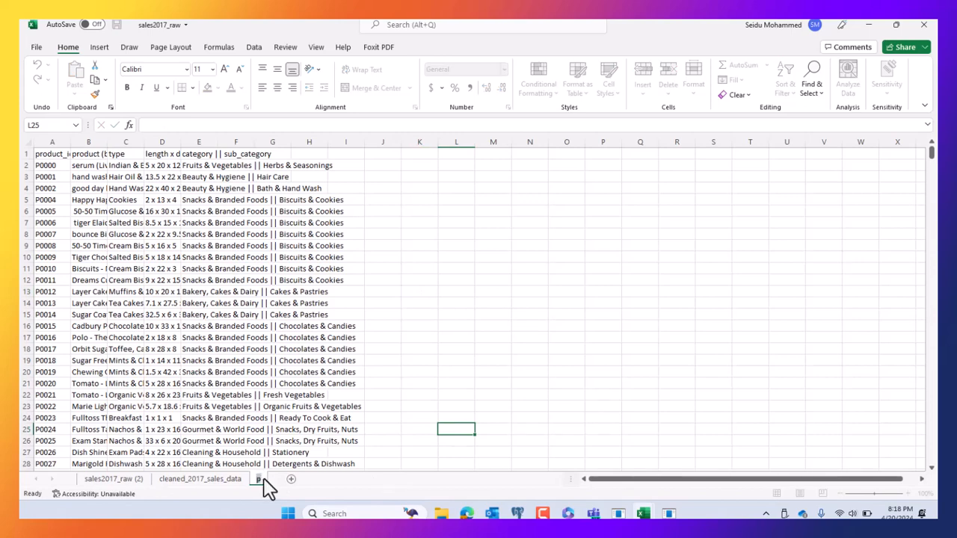
{"action": "double_click", "coordinate": [261, 479]}
{"action": "key", "text": "Return"}
{"action": "left_click", "coordinate": [367, 267]}
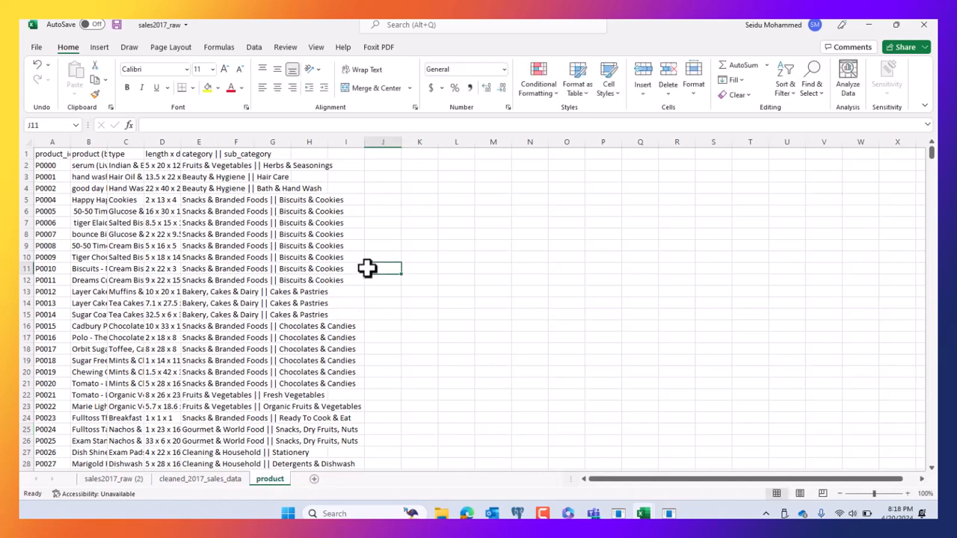
Auto-fit the widths of columns A through G on the product sheet to their contents.
{"action": "left_click", "coordinate": [216, 329]}
{"action": "left_click", "coordinate": [170, 260]}
{"action": "left_click", "coordinate": [59, 165]}
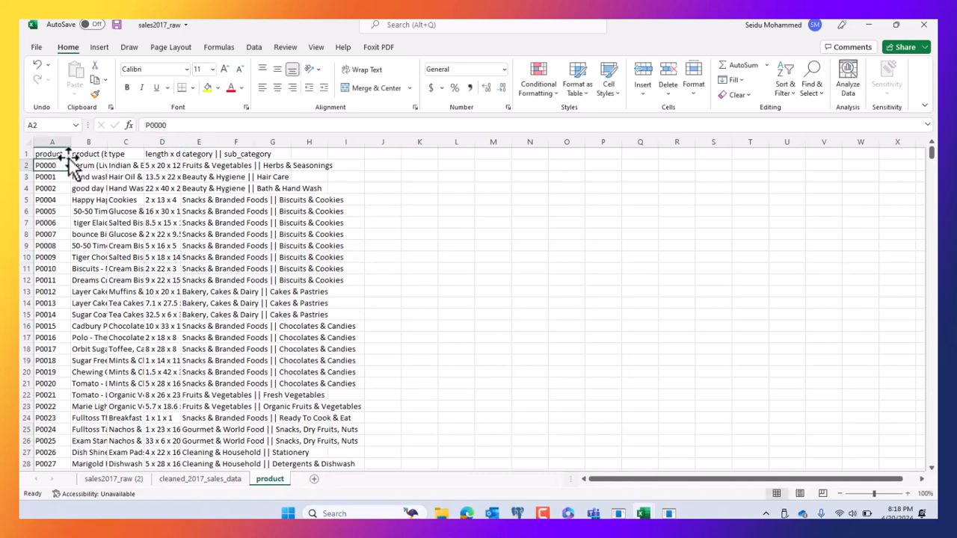
{"action": "left_click", "coordinate": [61, 154]}
{"action": "left_click_drag", "start_coordinate": [52, 142], "coordinate": [215, 139]}
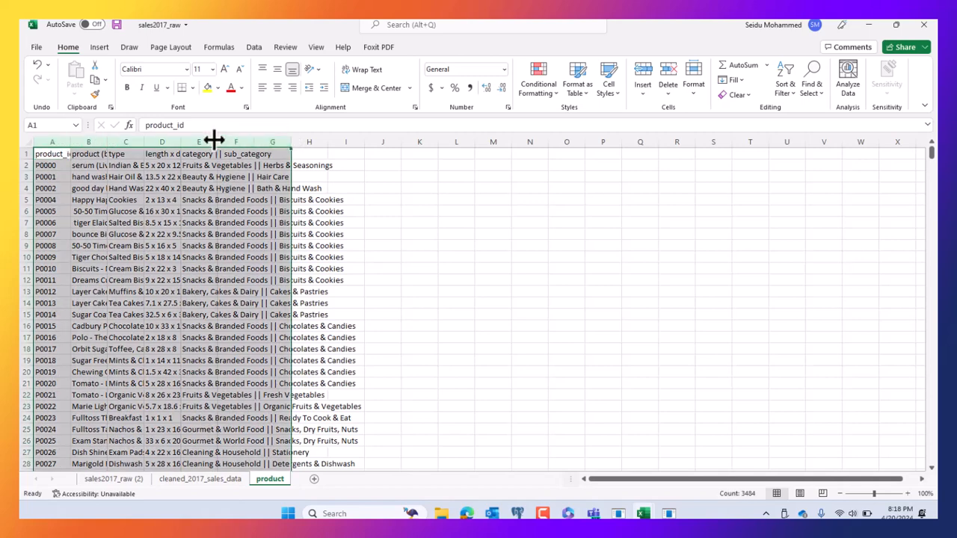
{"action": "double_click", "coordinate": [216, 139]}
{"action": "left_click", "coordinate": [327, 190]}
Examine the product (brand) and type columns of the product sheet across the upper rows.
{"action": "left_click", "coordinate": [292, 141]}
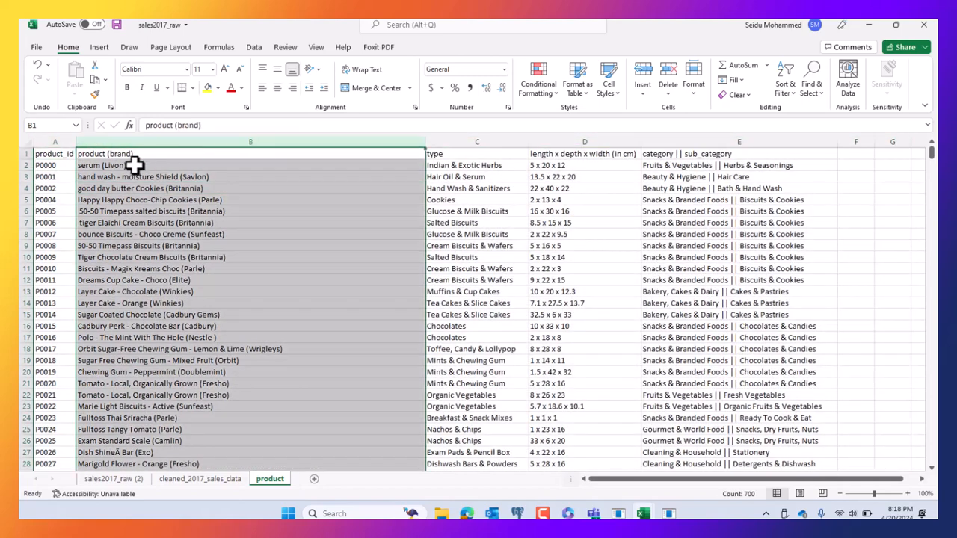
{"action": "left_click", "coordinate": [128, 154]}
{"action": "left_click", "coordinate": [154, 165]}
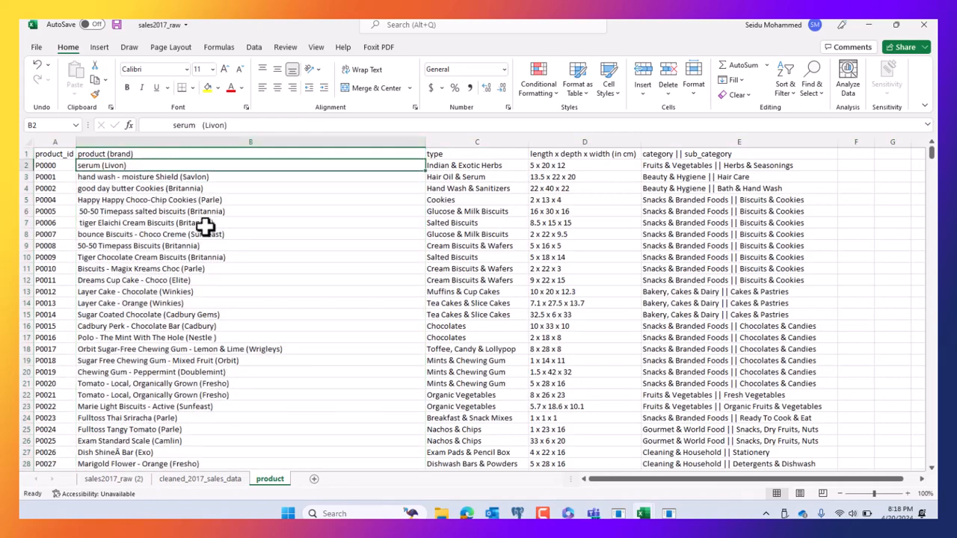
{"action": "scroll", "coordinate": [216, 337], "scroll_direction": "down", "scroll_amount": 8}
{"action": "scroll", "coordinate": [217, 338], "scroll_direction": "up", "scroll_amount": 8}
{"action": "left_click", "coordinate": [301, 267]}
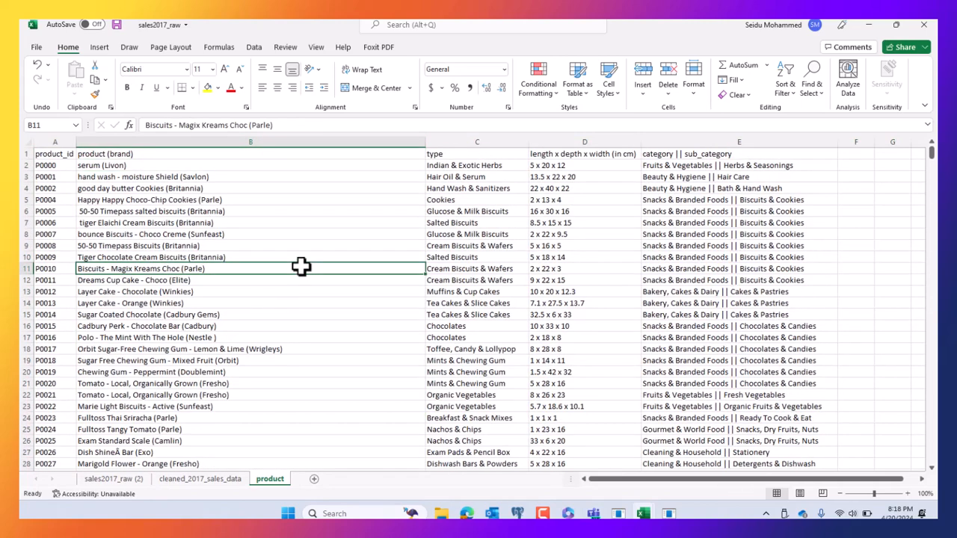
{"action": "left_click_drag", "start_coordinate": [300, 266], "coordinate": [478, 169]}
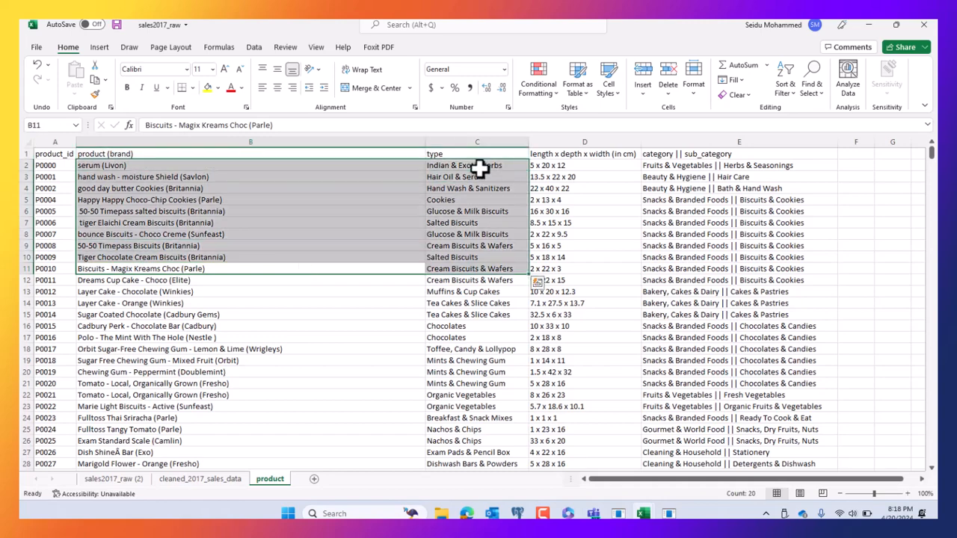
{"action": "left_click", "coordinate": [478, 169]}
{"action": "scroll", "coordinate": [479, 221], "scroll_direction": "down", "scroll_amount": 7}
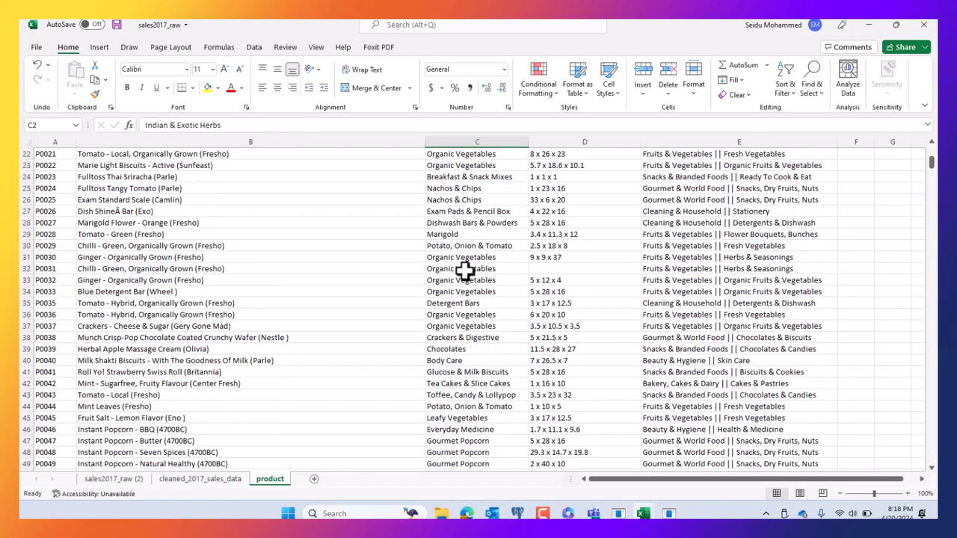
{"action": "scroll", "coordinate": [460, 179], "scroll_direction": "down", "scroll_amount": 8}
{"action": "scroll", "coordinate": [458, 217], "scroll_direction": "up", "scroll_amount": 15}
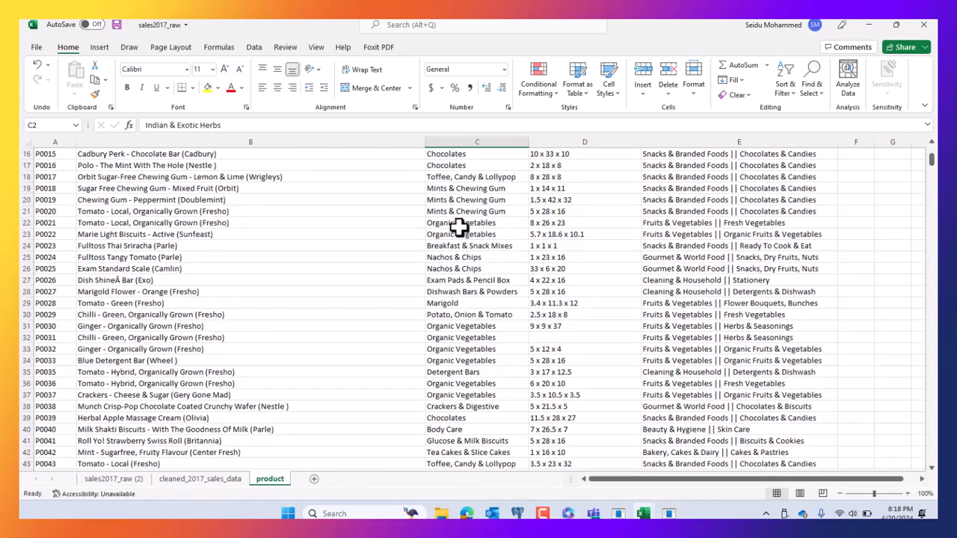
Widen the category || sub_category column slightly beyond its contents.
{"action": "left_click", "coordinate": [676, 142]}
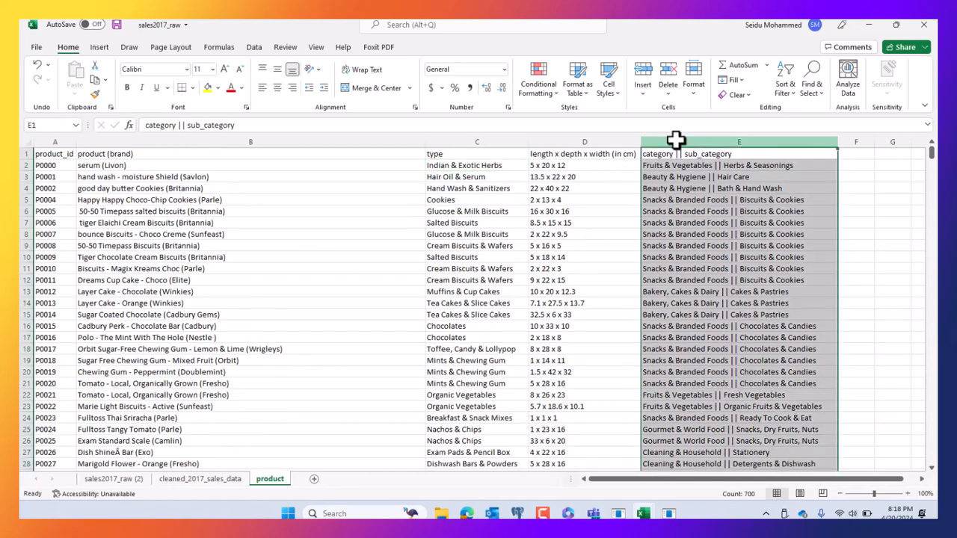
{"action": "left_click_drag", "start_coordinate": [838, 142], "coordinate": [872, 142]}
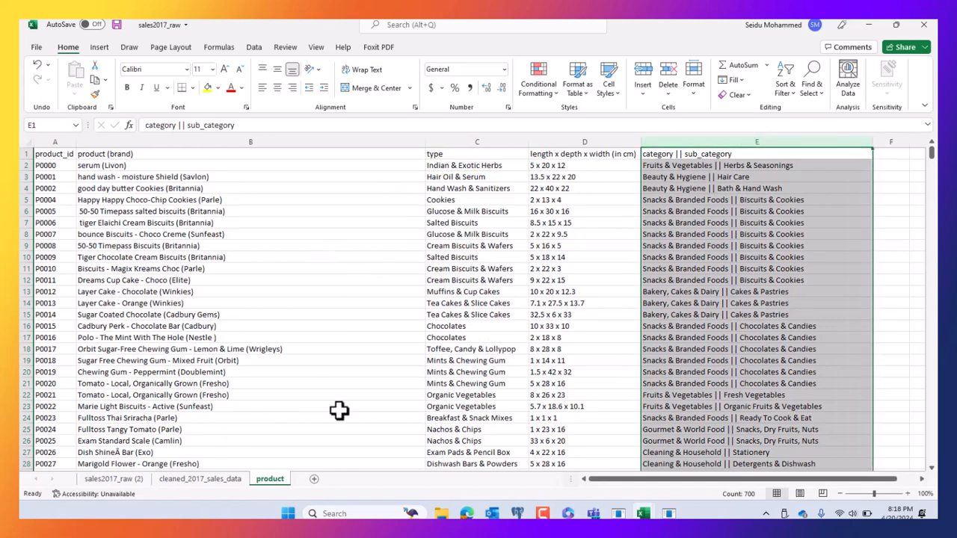
{"action": "left_click", "coordinate": [299, 383]}
Compare the empty Product Brand column in cleaned_2017_sales_data with the product sheet's product (brand) column, and return to the sales data.
{"action": "left_click", "coordinate": [214, 478]}
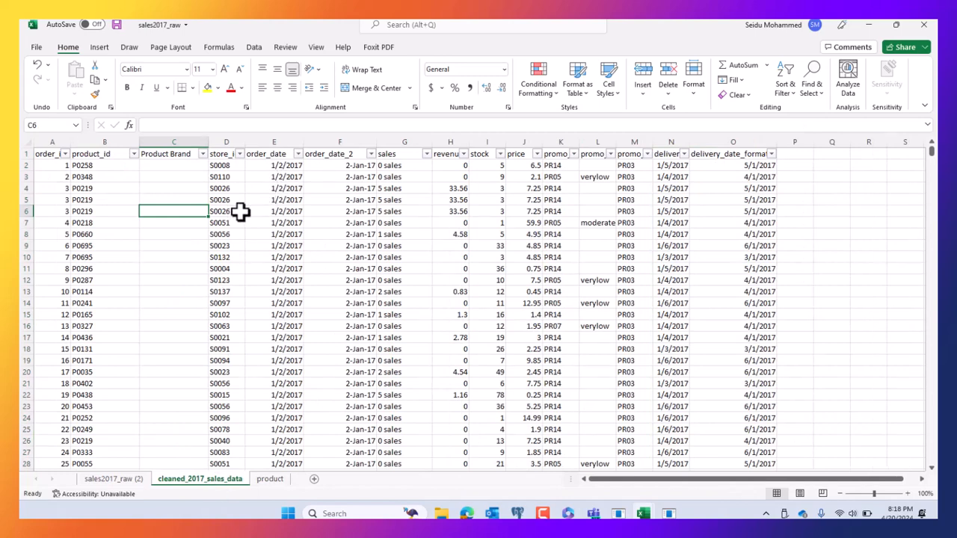
{"action": "left_click", "coordinate": [172, 166]}
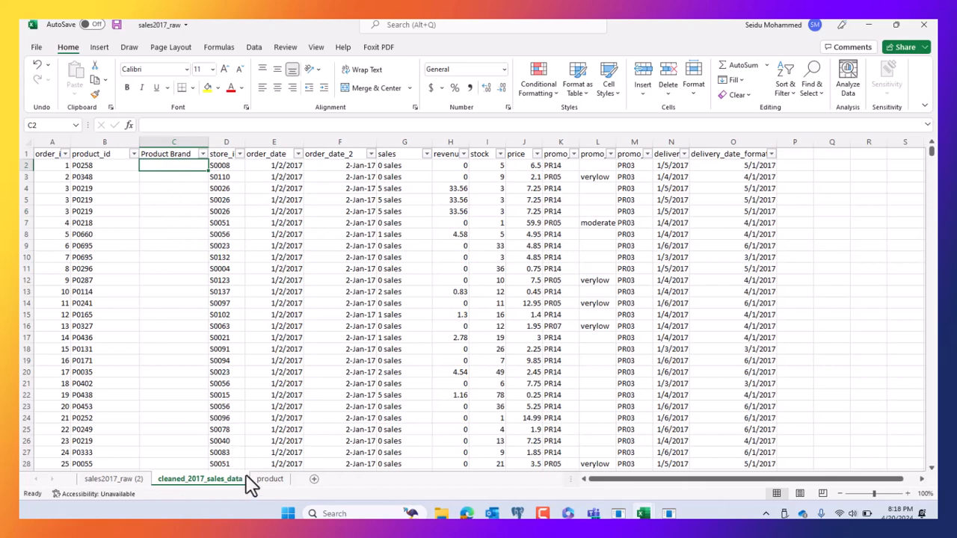
{"action": "left_click", "coordinate": [266, 480]}
{"action": "left_click", "coordinate": [179, 141]}
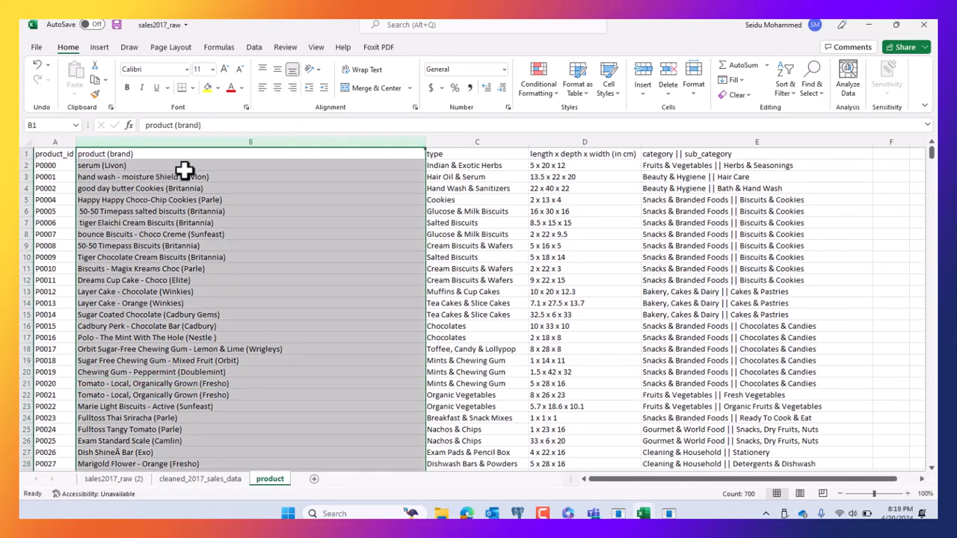
{"action": "left_click_drag", "start_coordinate": [183, 257], "coordinate": [178, 245]}
{"action": "left_click", "coordinate": [145, 155]}
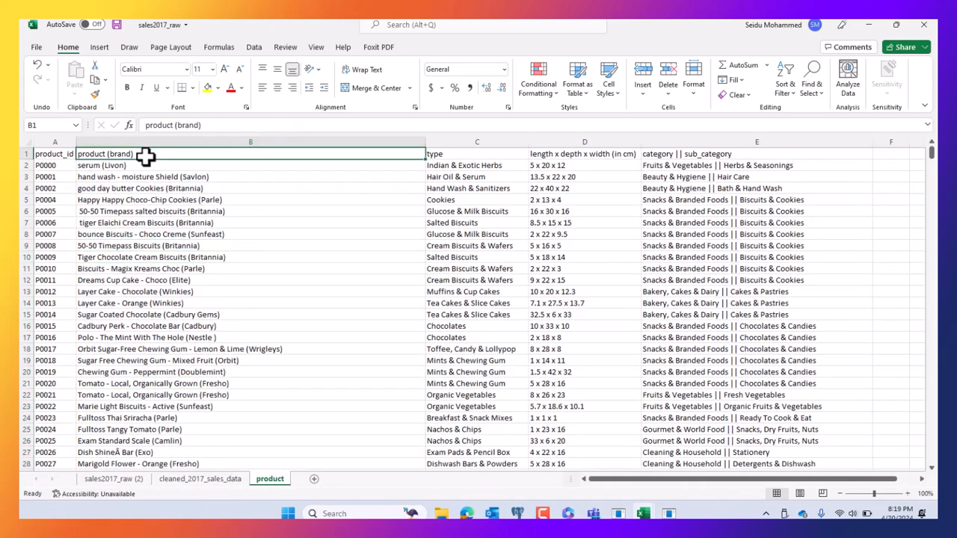
{"action": "left_click", "coordinate": [156, 178]}
{"action": "left_click", "coordinate": [157, 164]}
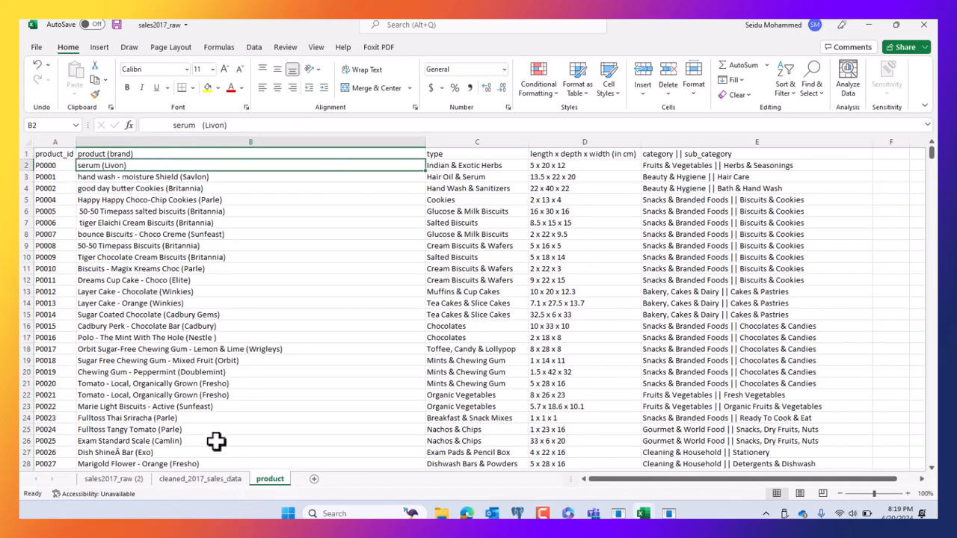
{"action": "left_click", "coordinate": [196, 476]}
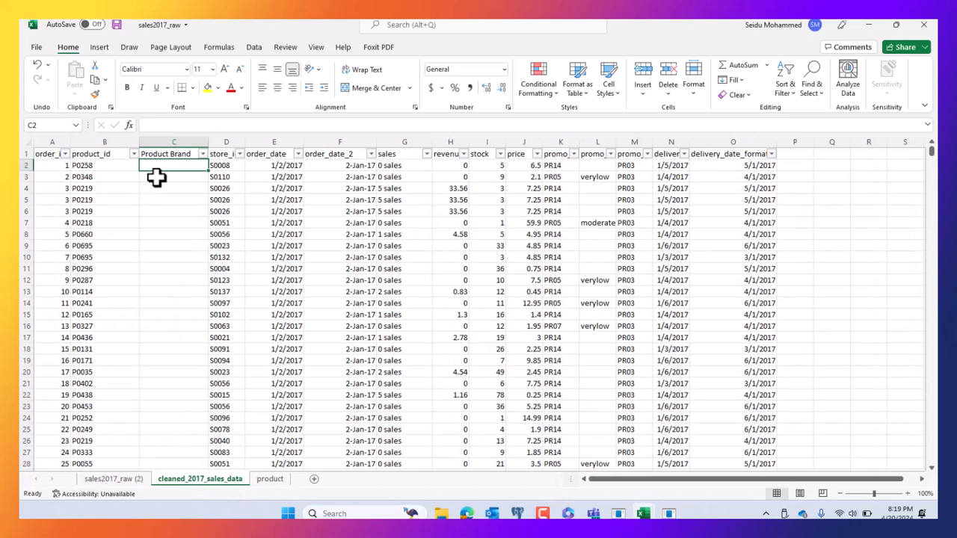
{"action": "left_click", "coordinate": [202, 201]}
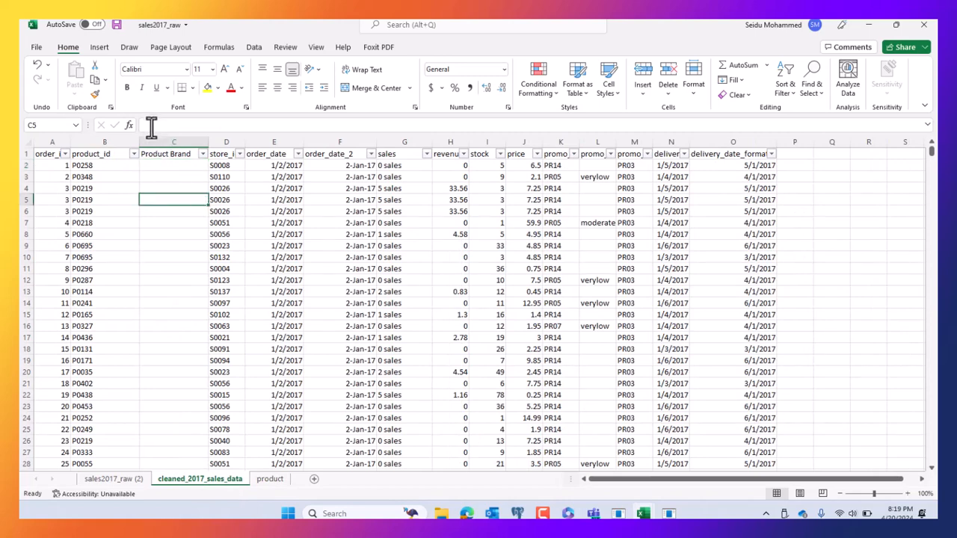
{"action": "left_click", "coordinate": [162, 167]}
{"action": "type", "text": "="}
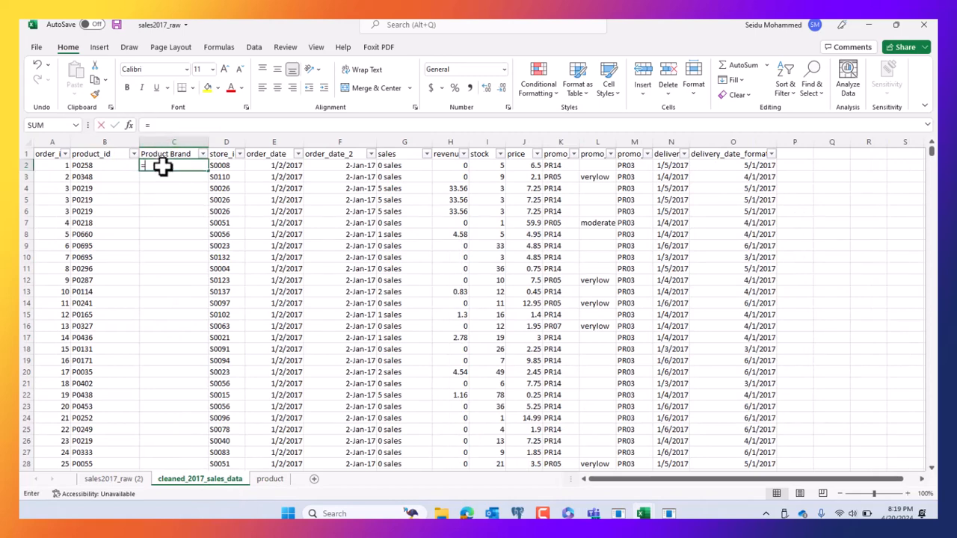
{"action": "type", "text": "vllokup("}
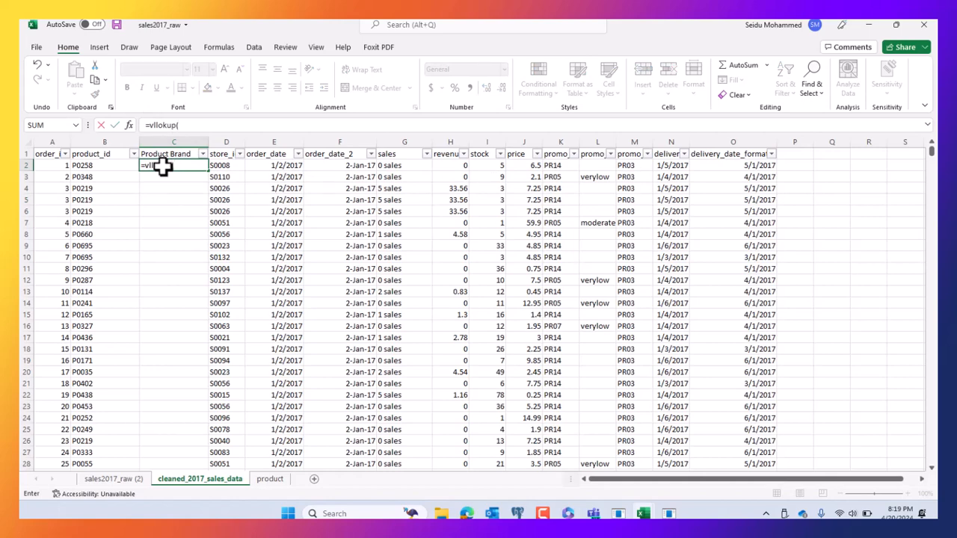
{"action": "key", "text": "BackSpace"}
{"action": "key", "text": "BackSpace"}
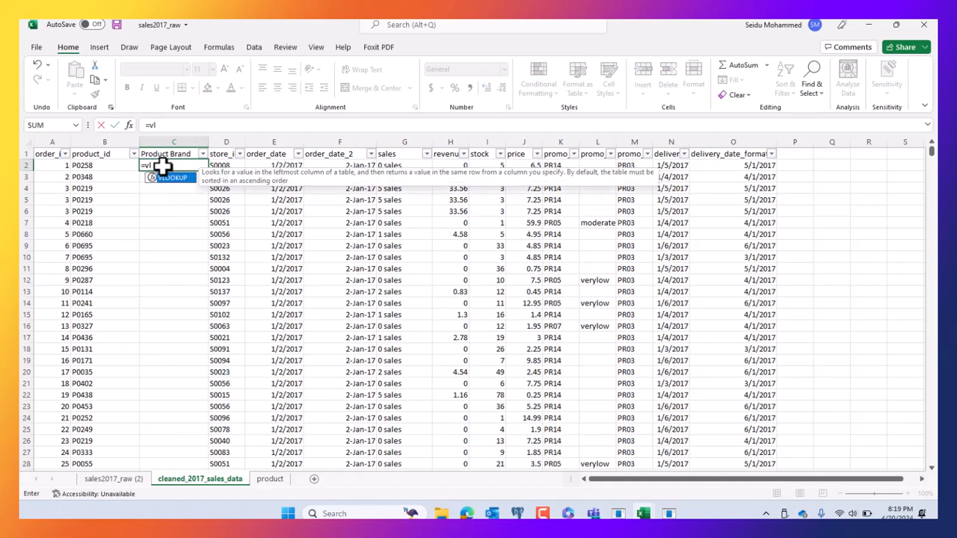
{"action": "type", "text": "ookup("}
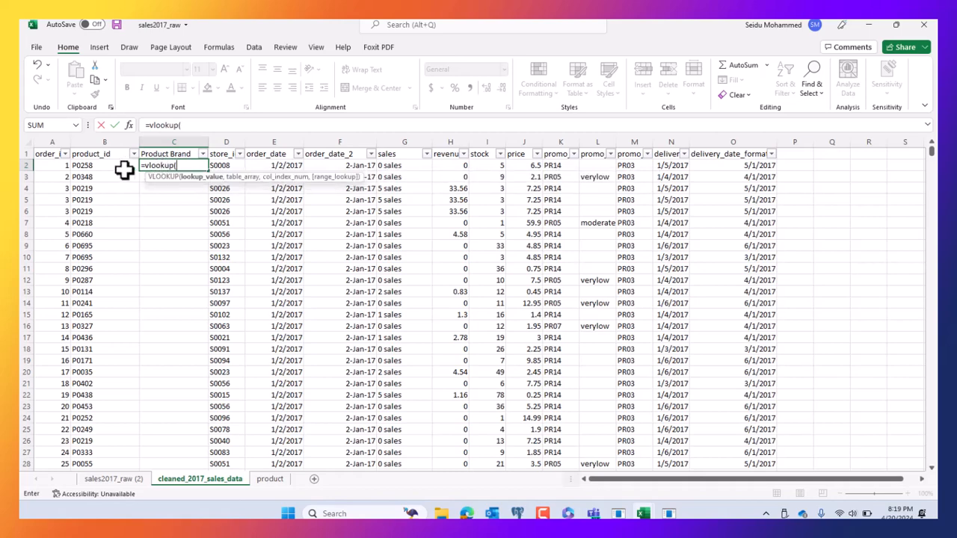
{"action": "left_click", "coordinate": [89, 165]}
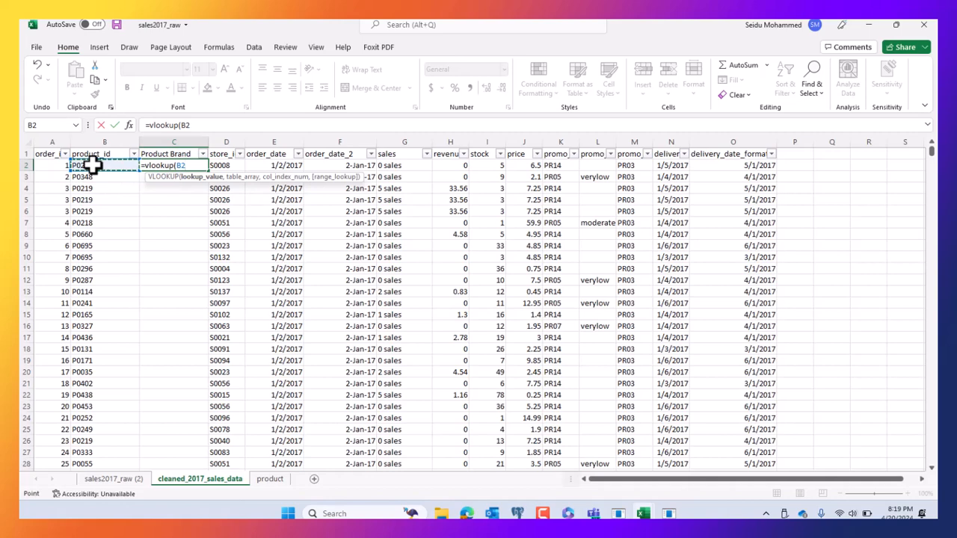
{"action": "type", "text": ","}
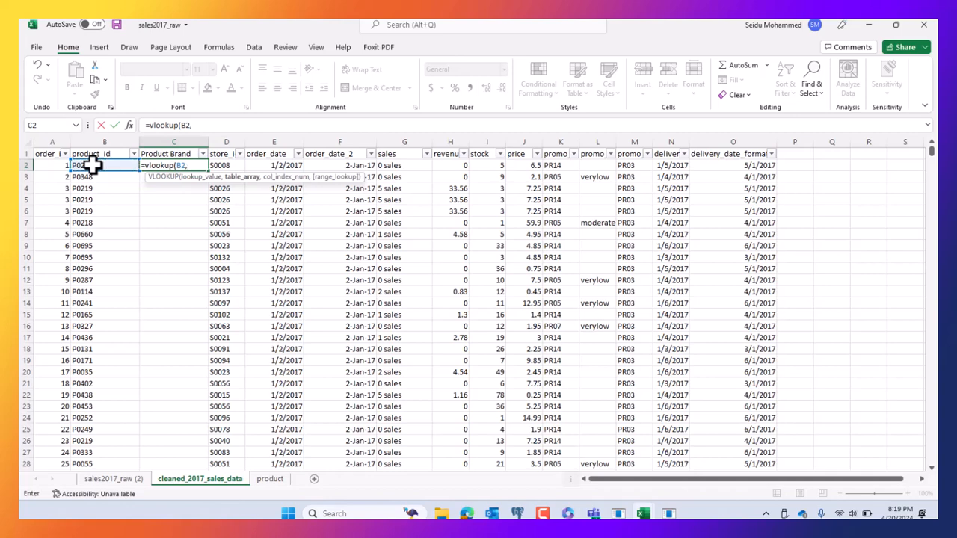
{"action": "left_click", "coordinate": [269, 478]}
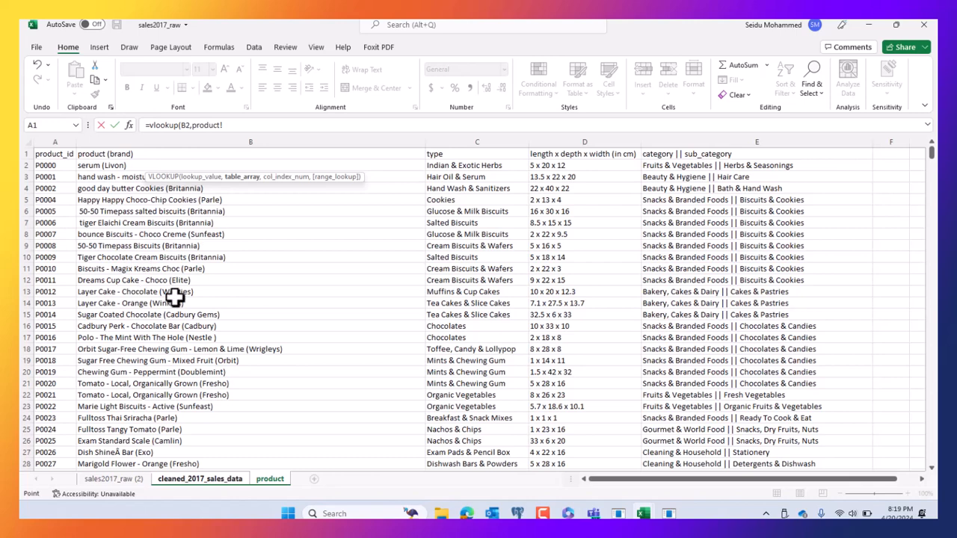
{"action": "left_click", "coordinate": [201, 479]}
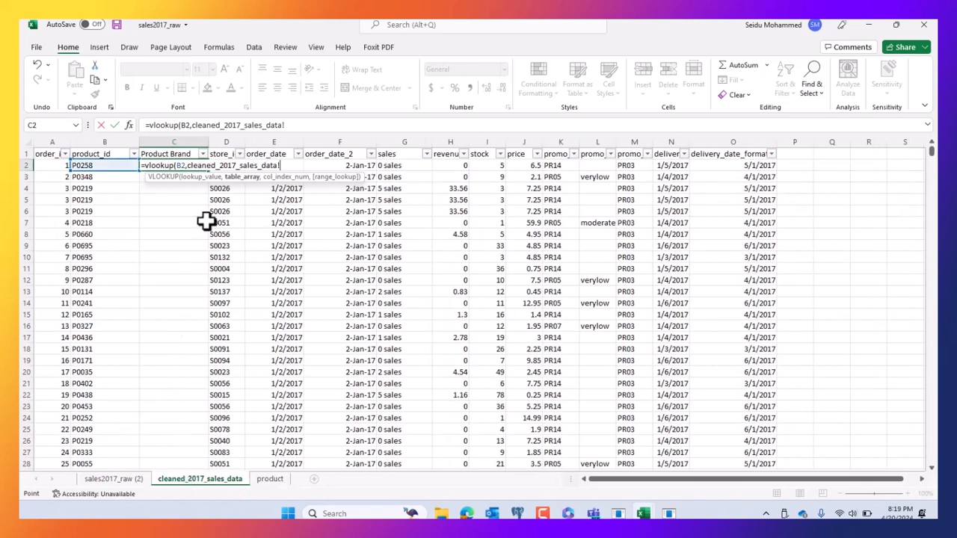
{"action": "left_click", "coordinate": [297, 127]}
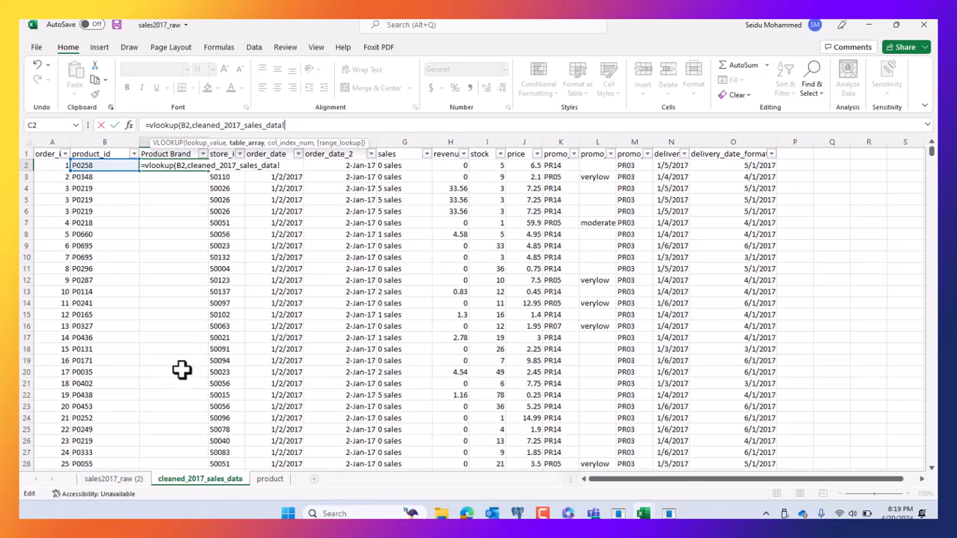
{"action": "key", "text": "Escape"}
{"action": "left_click", "coordinate": [182, 327]}
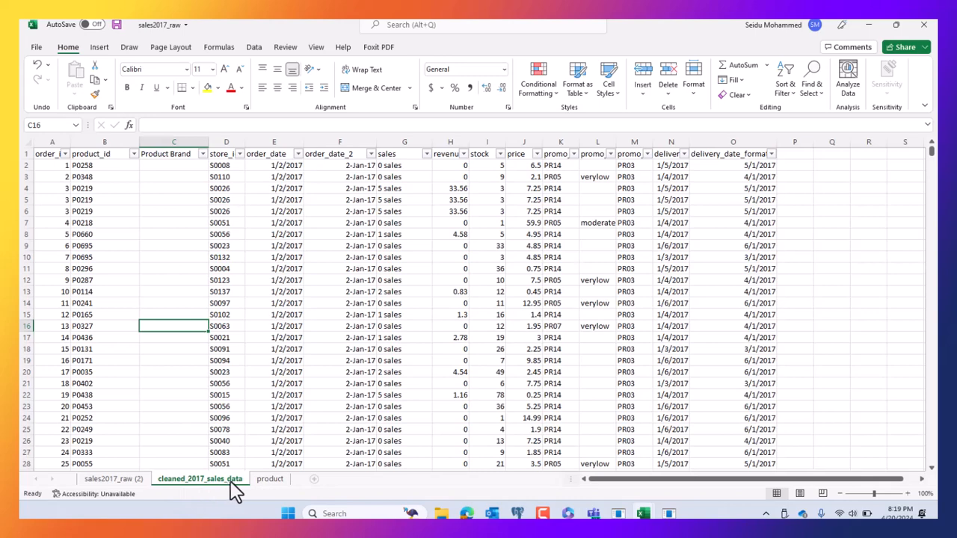
{"action": "left_click", "coordinate": [238, 314]}
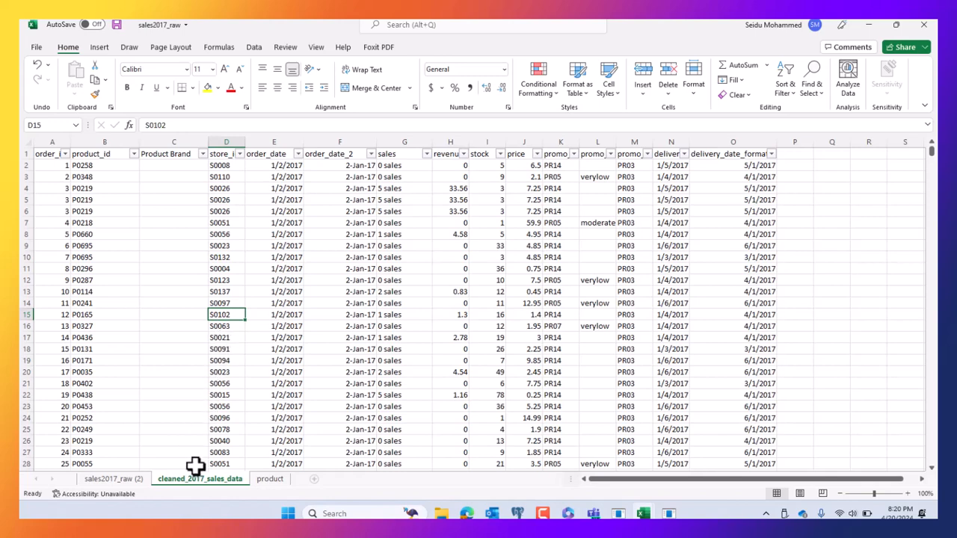
Review the product sheet's product (brand) column against the blank Product Brand cells in cleaned_2017_sales_data, ending on the sales data.
{"action": "left_click", "coordinate": [269, 481]}
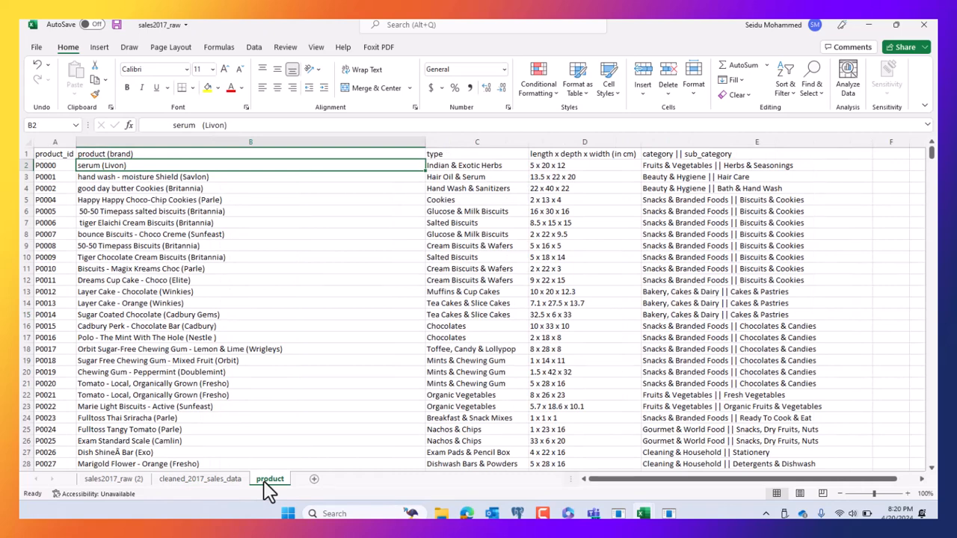
{"action": "left_click", "coordinate": [215, 481]}
{"action": "left_click", "coordinate": [157, 212]}
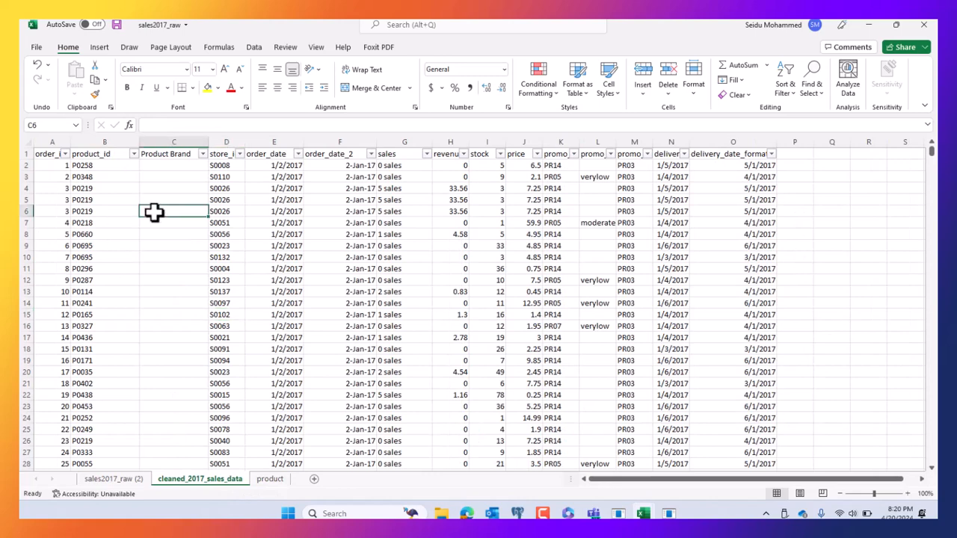
{"action": "left_click", "coordinate": [171, 165]}
{"action": "left_click", "coordinate": [179, 216]}
{"action": "left_click", "coordinate": [169, 166]}
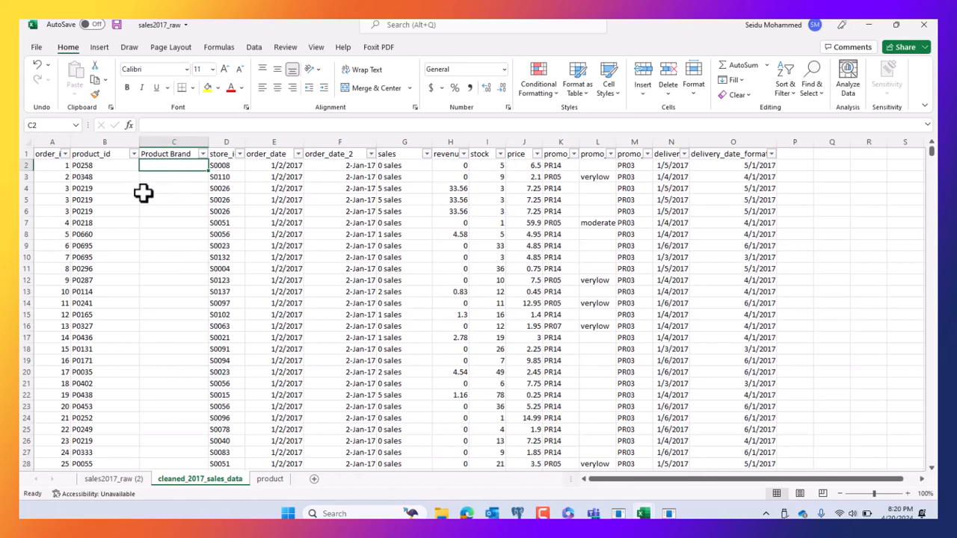
{"action": "left_click", "coordinate": [269, 479]}
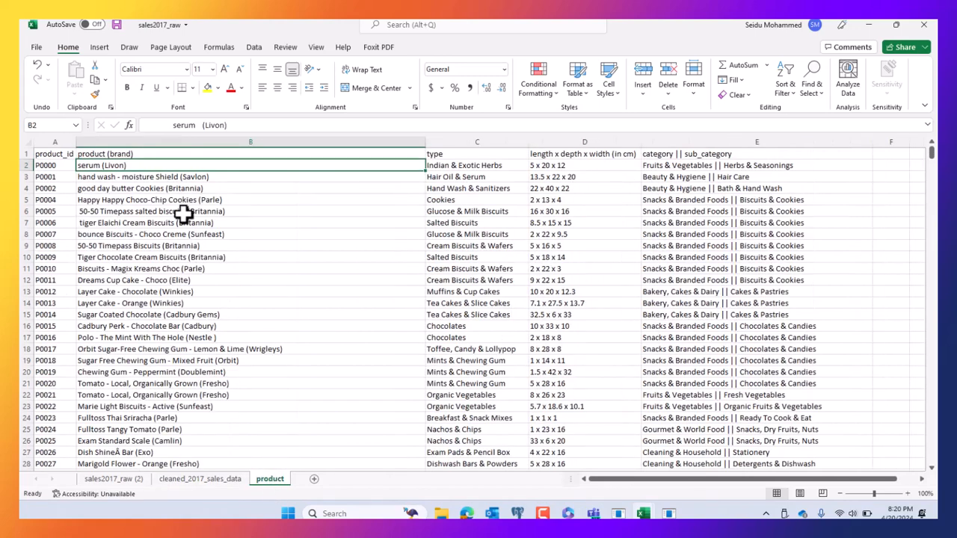
{"action": "left_click", "coordinate": [154, 155]}
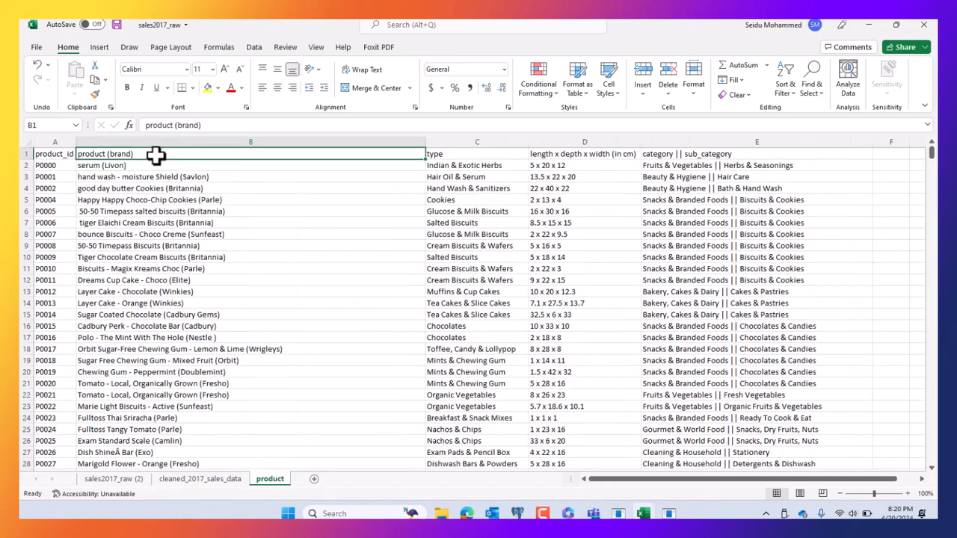
{"action": "left_click", "coordinate": [251, 442]}
{"action": "left_click", "coordinate": [222, 482]}
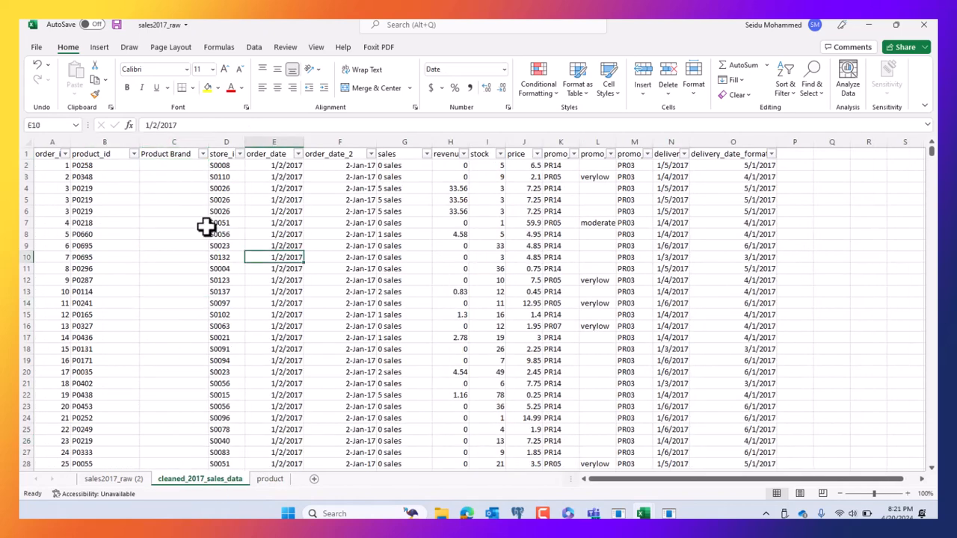
Begin a VLOOKUP formula in C2 of the Product Brand column with the product_id in B2 as the lookup value.
{"action": "left_click", "coordinate": [193, 164]}
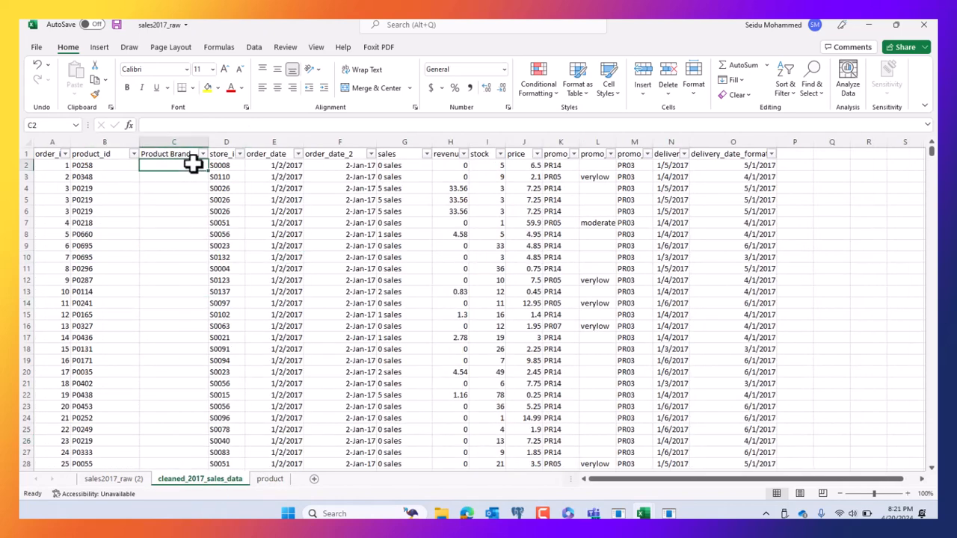
{"action": "type", "text": "="}
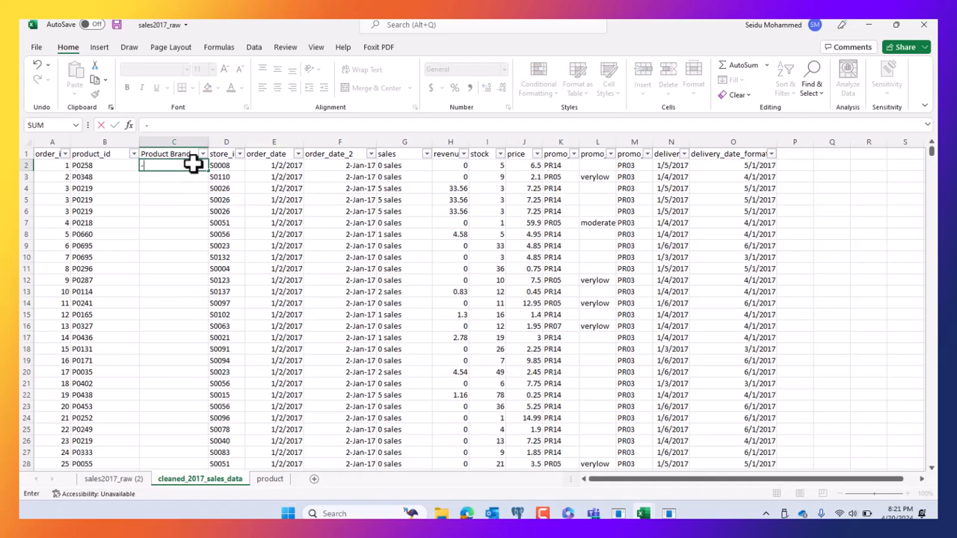
{"action": "type", "text": "vlookup"}
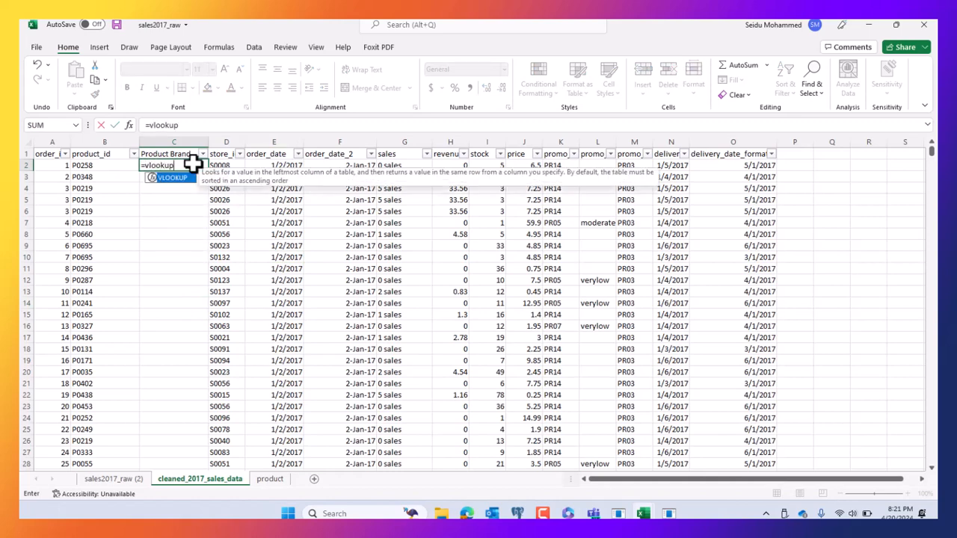
{"action": "type", "text": "("}
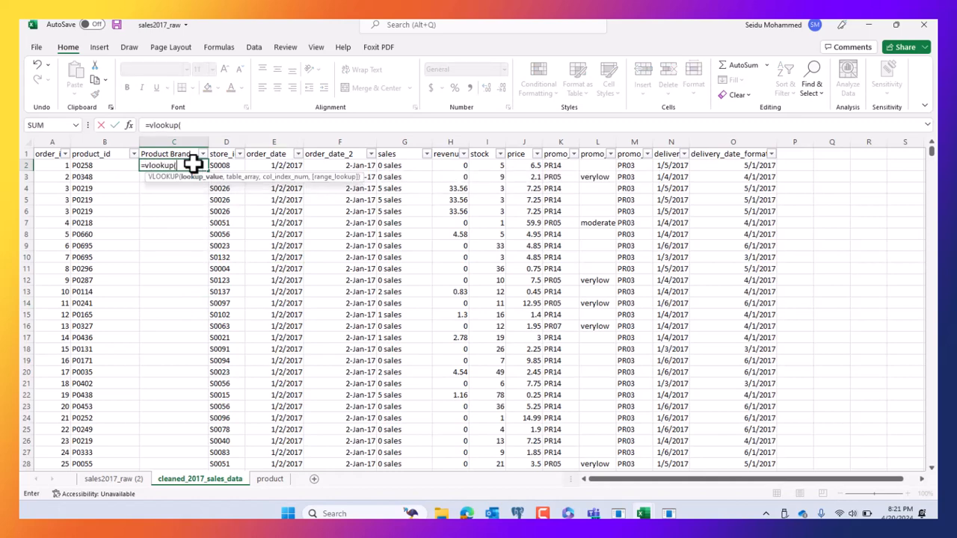
{"action": "left_click", "coordinate": [109, 162]}
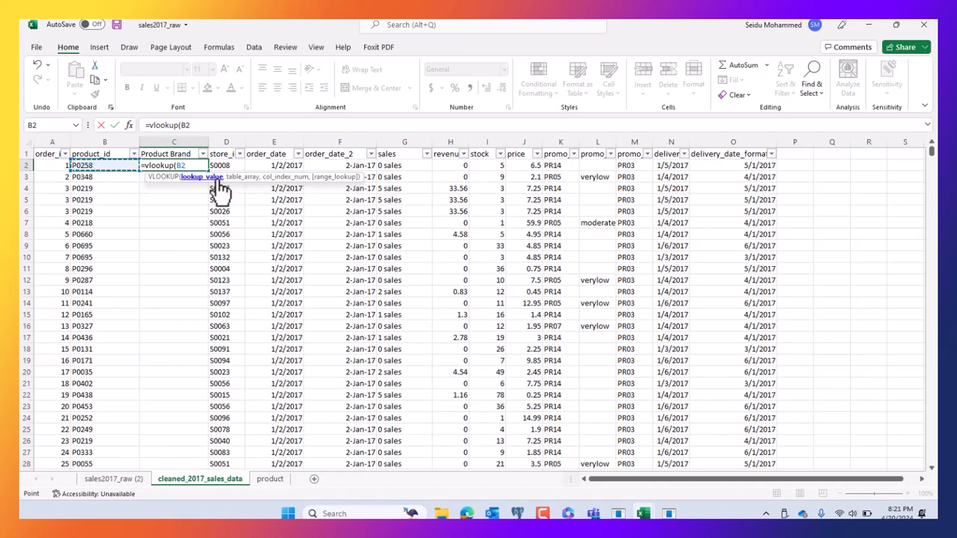
{"action": "type", "text": ","}
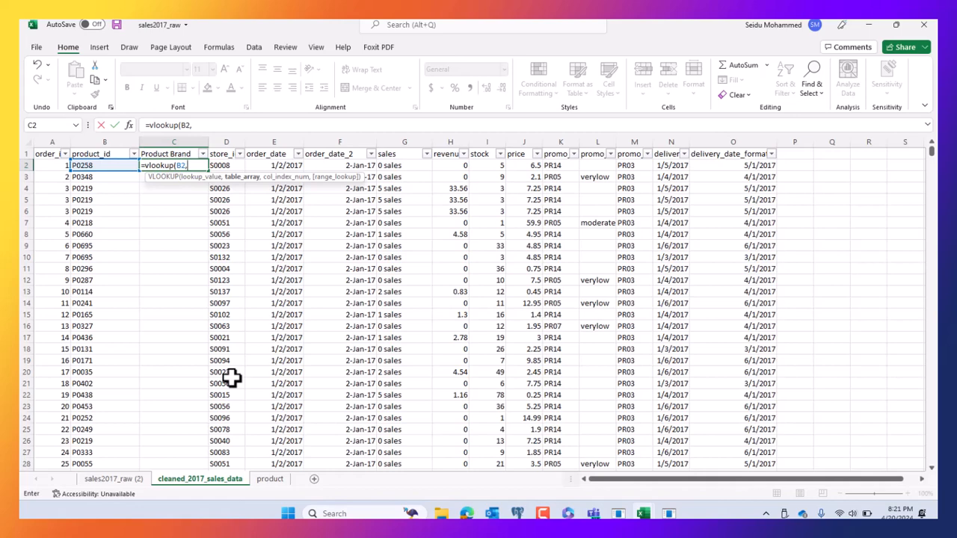
Set the VLOOKUP table array to the range A2:E700 on the product sheet.
{"action": "left_click", "coordinate": [270, 482]}
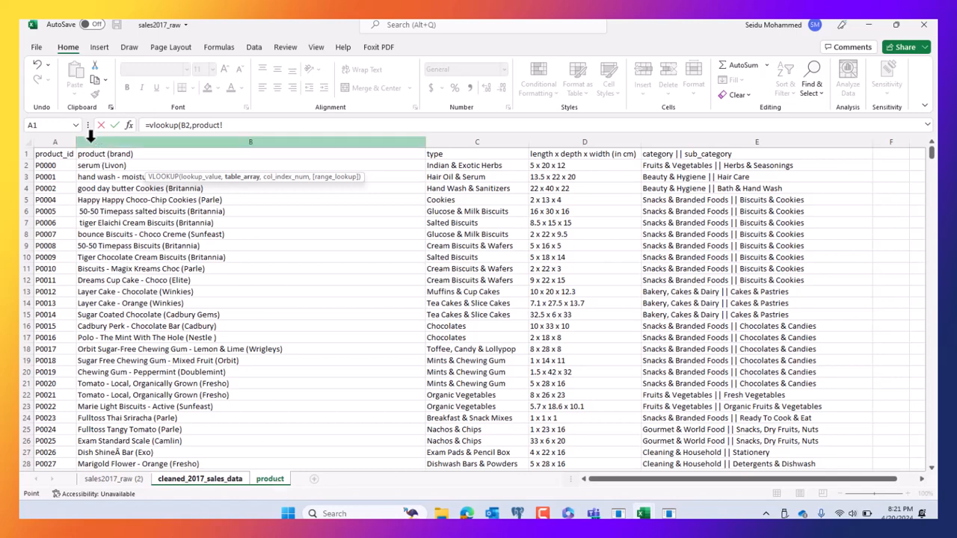
{"action": "left_click", "coordinate": [55, 154]}
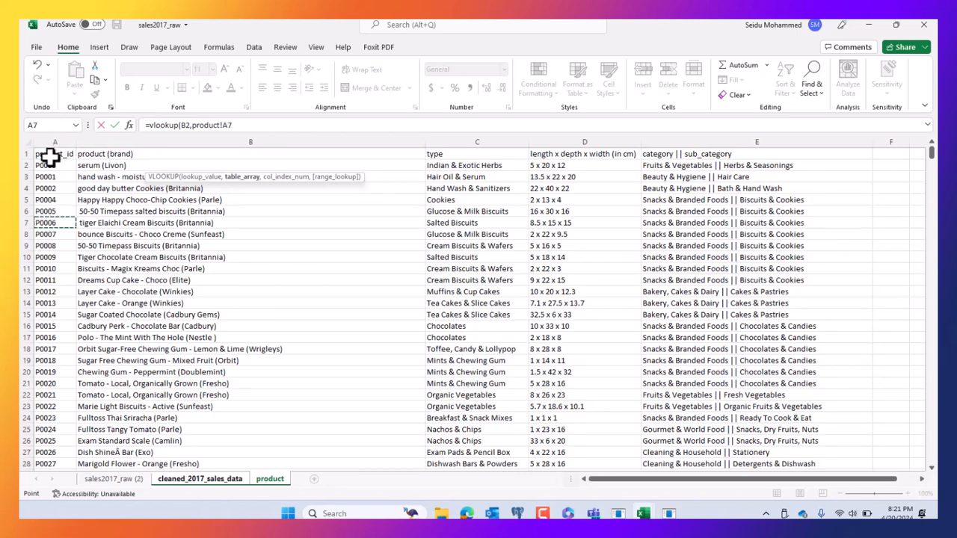
{"action": "left_click", "coordinate": [48, 165]}
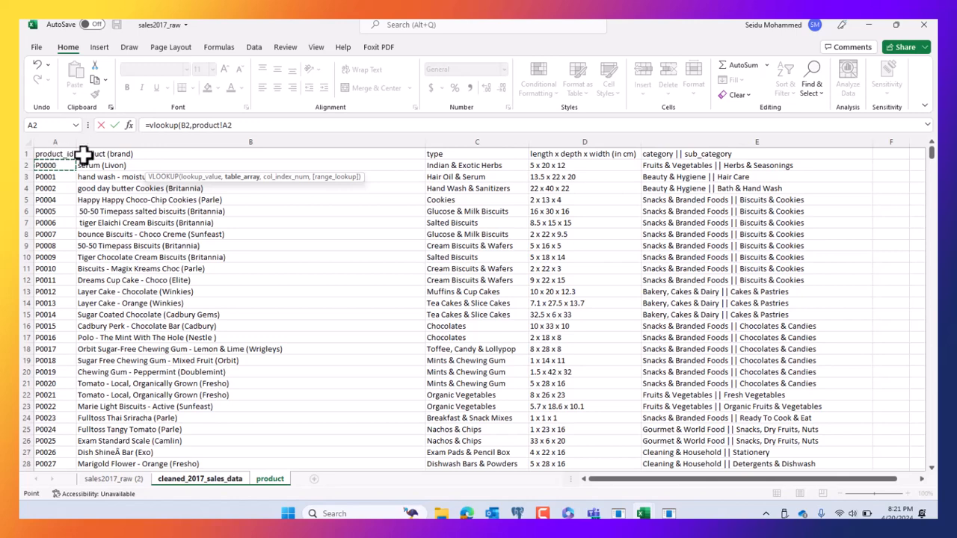
{"action": "left_click", "coordinate": [66, 211]}
{"action": "left_click", "coordinate": [60, 166]}
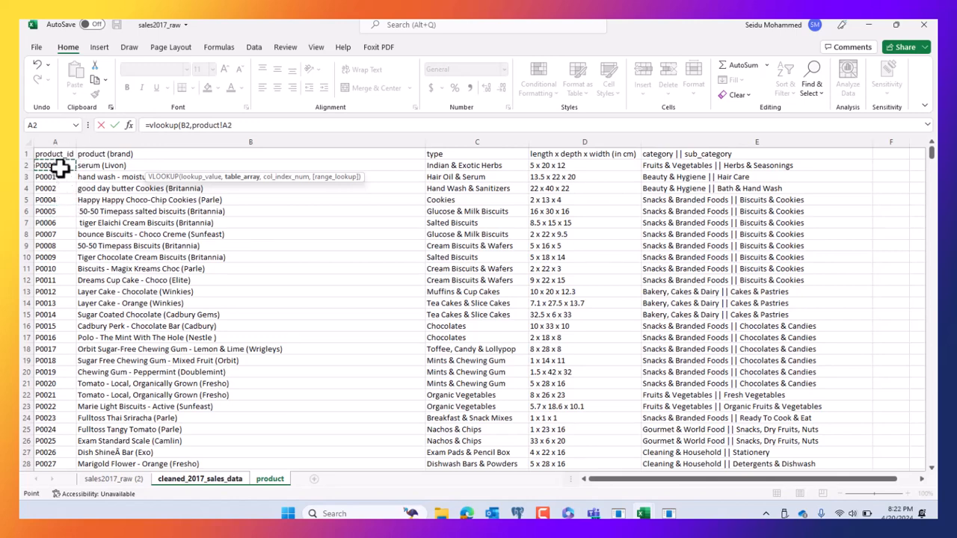
{"action": "key", "text": "ctrl+shift+Down"}
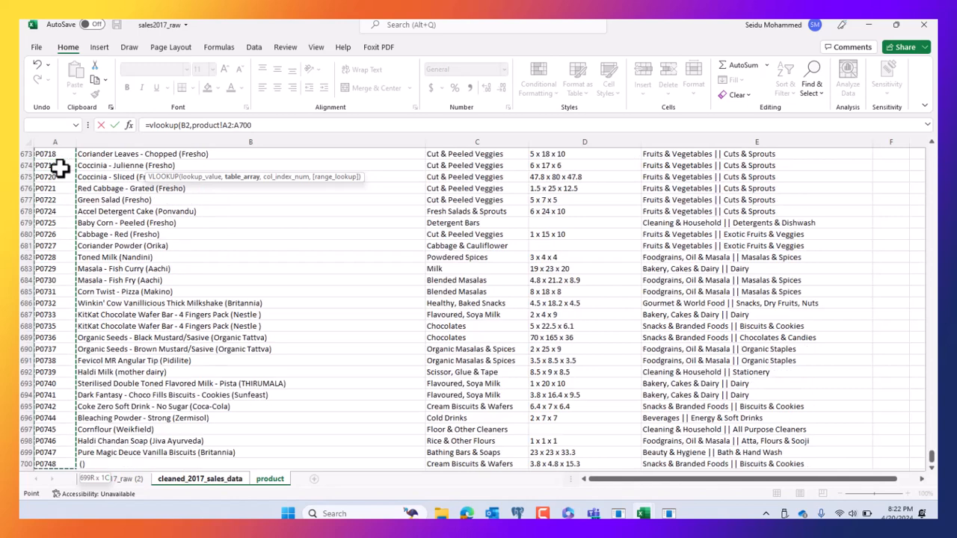
{"action": "key", "text": "ctrl+shift+Right"}
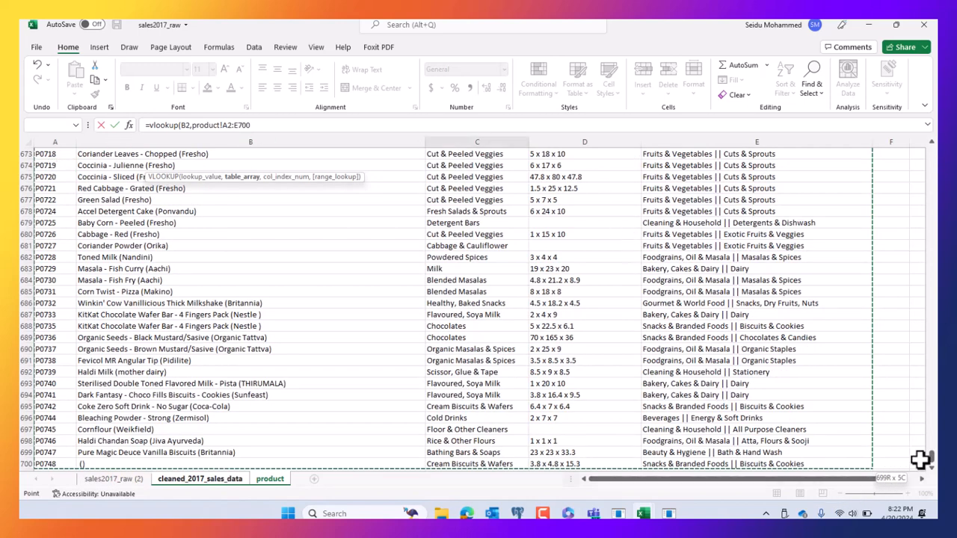
{"action": "left_click_drag", "start_coordinate": [932, 461], "coordinate": [914, 124]}
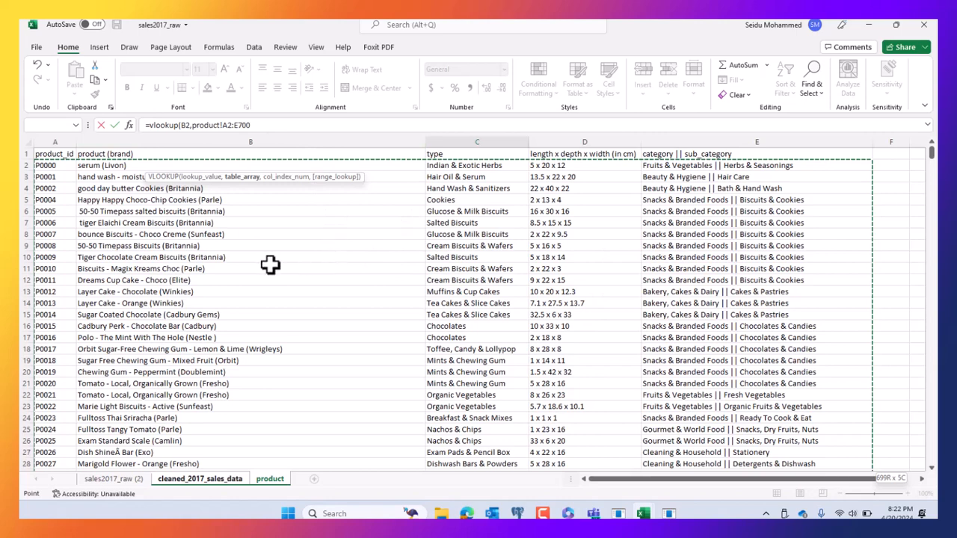
{"action": "left_click", "coordinate": [273, 127]}
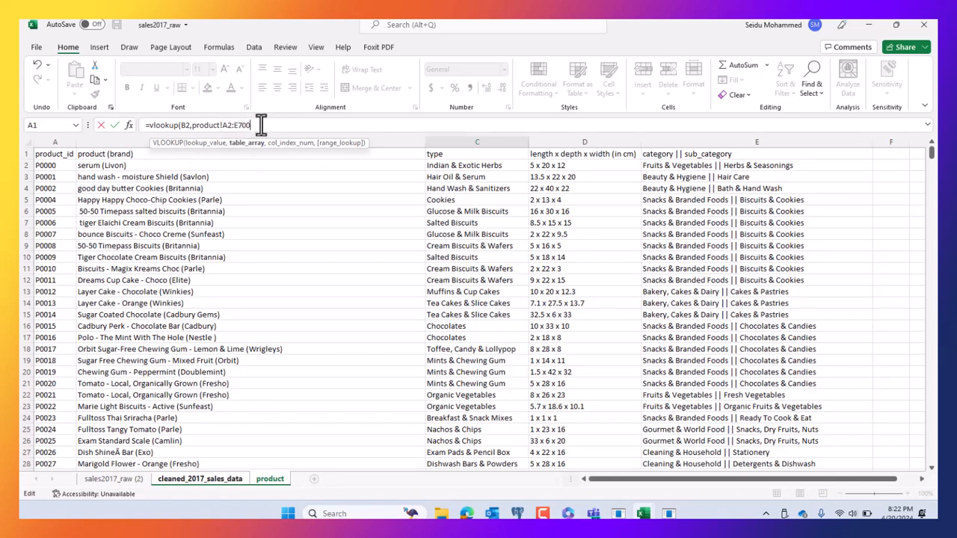
Complete the VLOOKUP formula with column index 2 and an exact match (0), and enter it in C2.
{"action": "type", "text": ",2"}
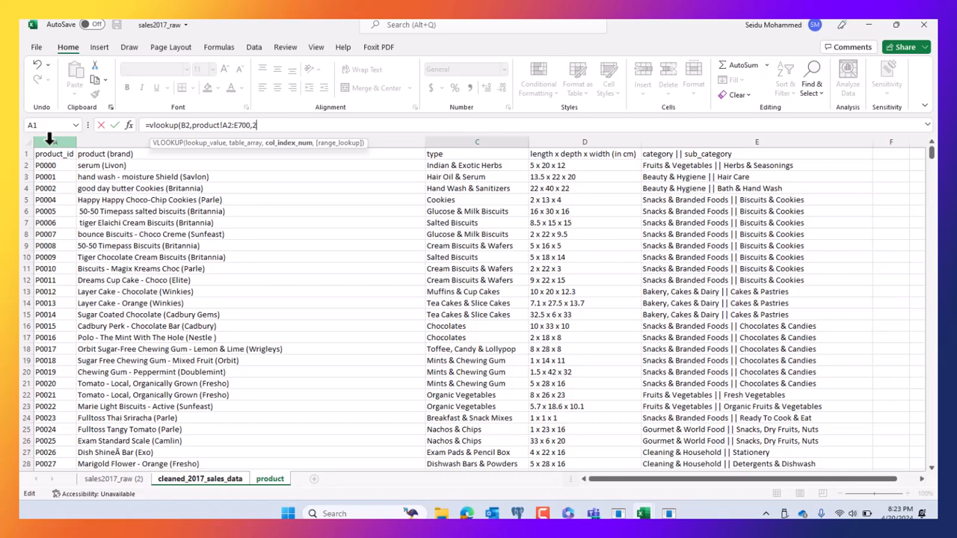
{"action": "type", "text": ","}
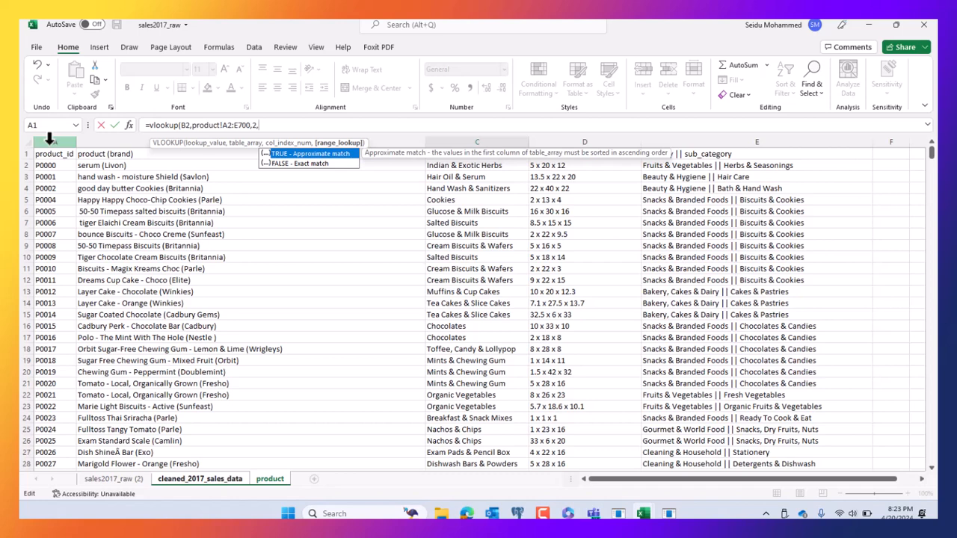
{"action": "type", "text": "0)"}
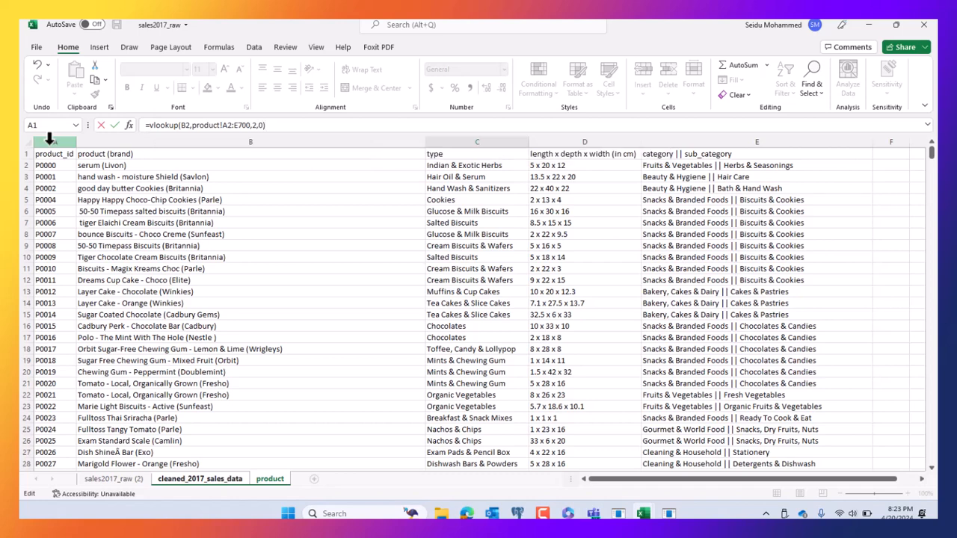
{"action": "key", "text": "Return"}
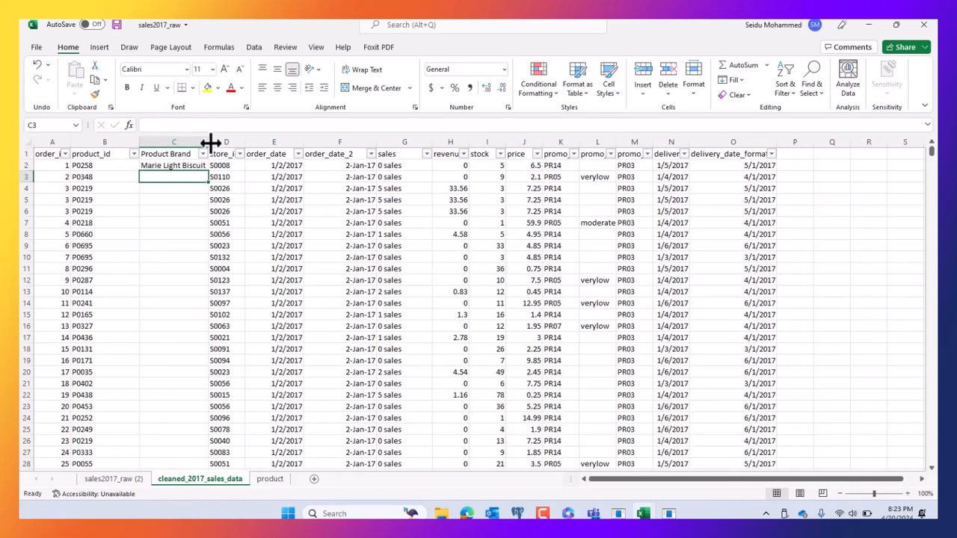
Widen the Product Brand column until the full product name in C2 fits.
{"action": "left_click_drag", "start_coordinate": [209, 142], "coordinate": [284, 142]}
{"action": "left_click", "coordinate": [252, 210]}
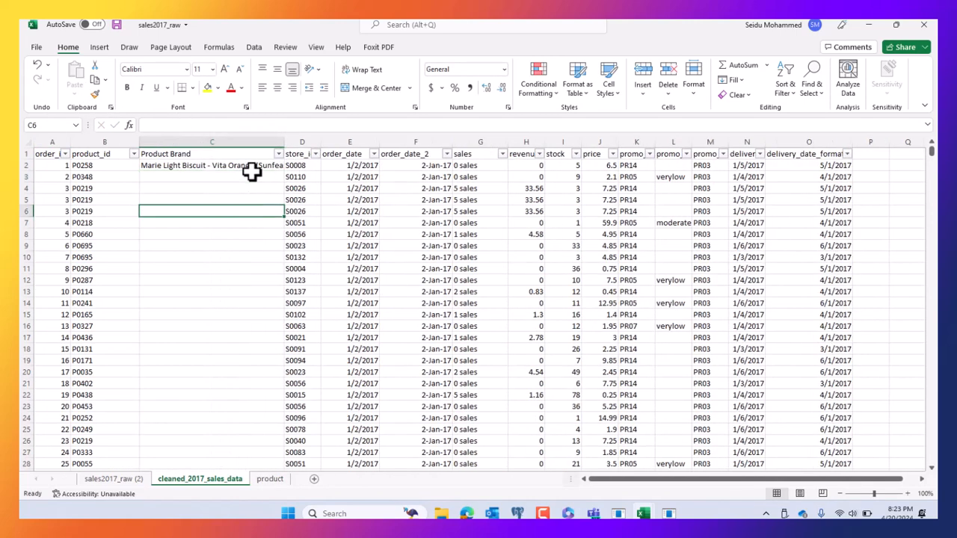
{"action": "left_click", "coordinate": [252, 167]}
{"action": "left_click_drag", "start_coordinate": [284, 142], "coordinate": [336, 142]}
{"action": "left_click", "coordinate": [278, 191]}
{"action": "left_click", "coordinate": [274, 167]}
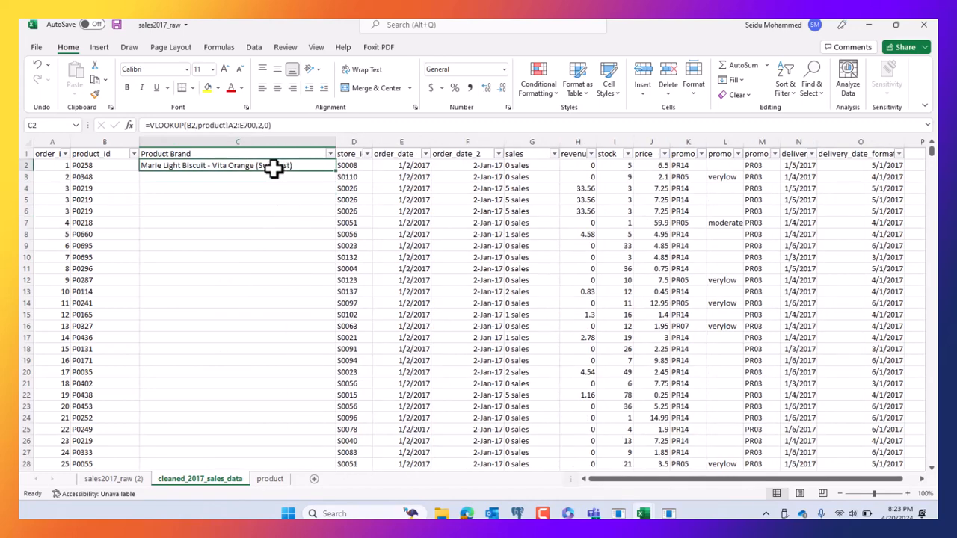
Compare the looked-up product in C2 with entries in the product sheet's product (brand) column, and return to the sales data.
{"action": "left_click", "coordinate": [233, 196]}
{"action": "left_click", "coordinate": [208, 168]}
{"action": "left_click", "coordinate": [273, 480]}
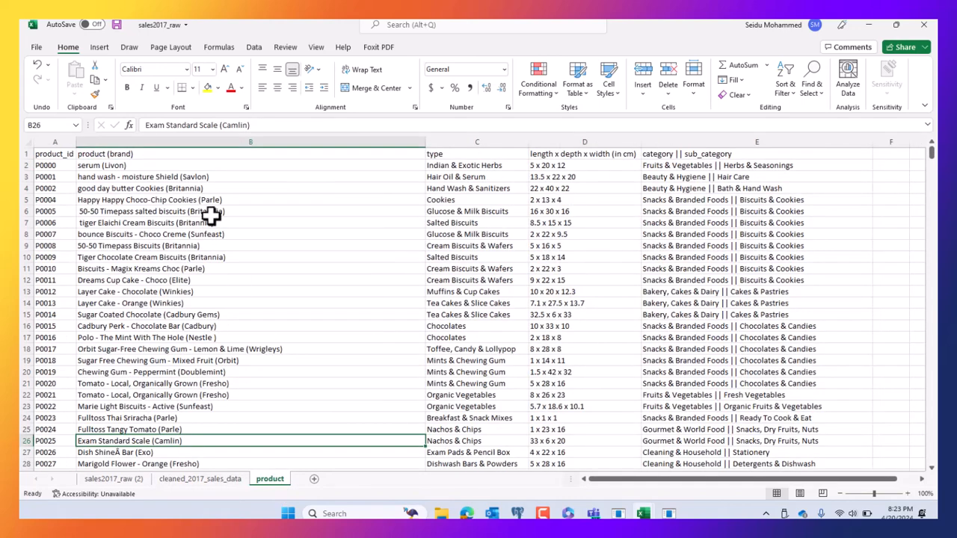
{"action": "left_click", "coordinate": [212, 184]}
{"action": "left_click", "coordinate": [266, 304]}
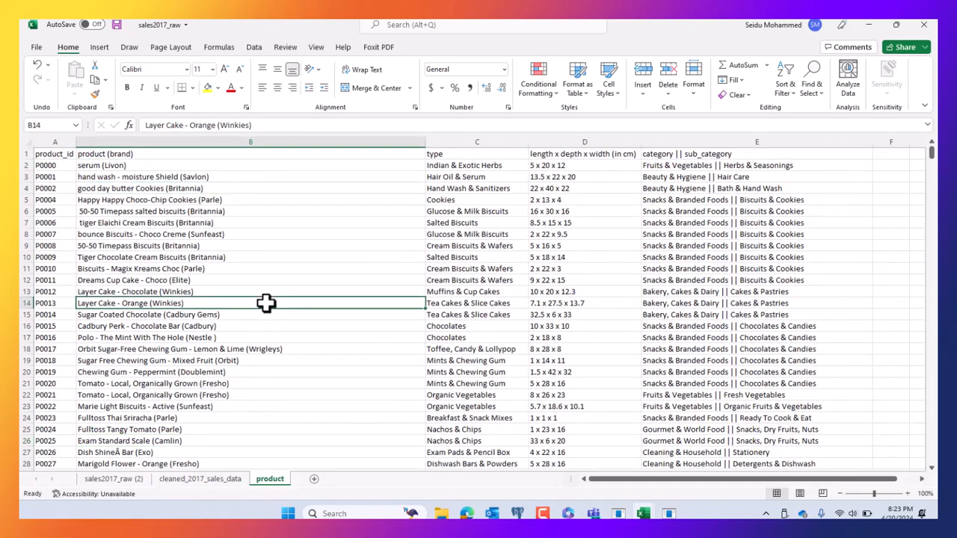
{"action": "left_click", "coordinate": [154, 164]}
{"action": "left_click", "coordinate": [181, 189]}
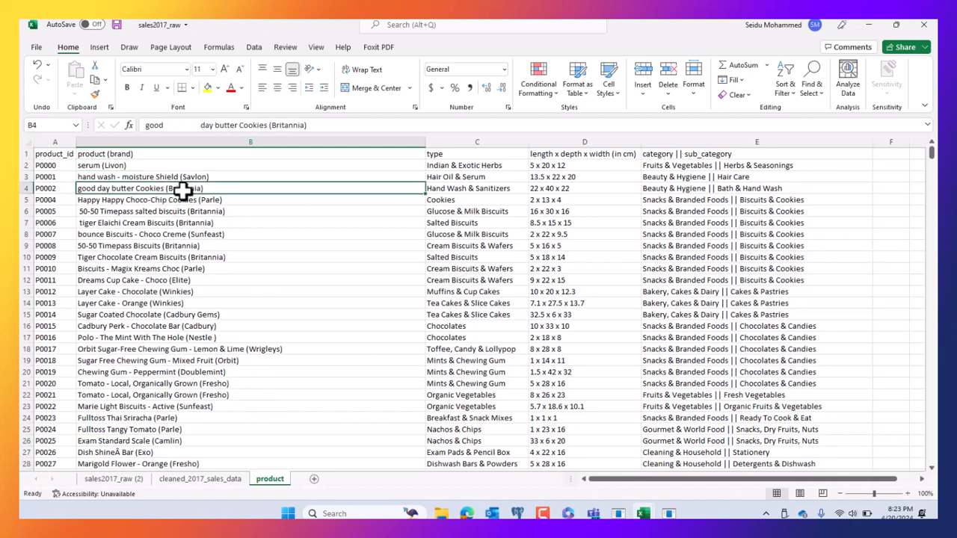
{"action": "left_click", "coordinate": [198, 479]}
Fill the VLOOKUP formula from C2 down the whole Product Brand column and check the filled rows.
{"action": "left_click", "coordinate": [183, 209]}
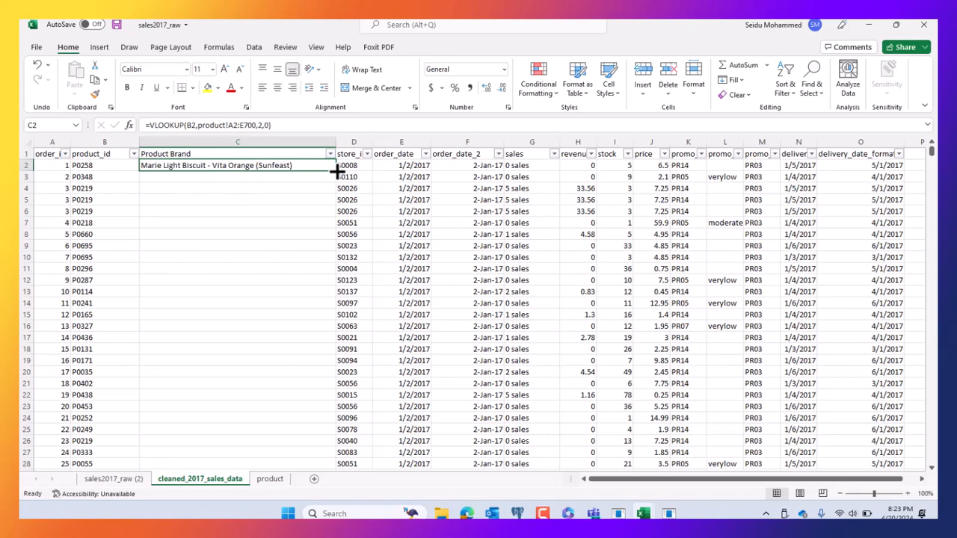
{"action": "left_click", "coordinate": [310, 200]}
{"action": "left_click", "coordinate": [328, 169]}
{"action": "double_click", "coordinate": [338, 172]}
{"action": "scroll", "coordinate": [284, 365], "scroll_direction": "down", "scroll_amount": 11}
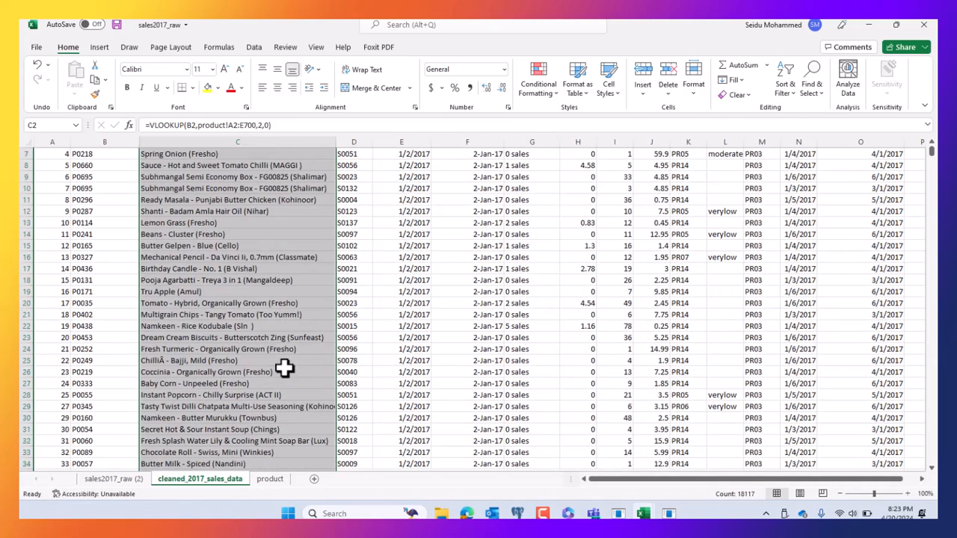
{"action": "scroll", "coordinate": [284, 365], "scroll_direction": "down", "scroll_amount": 20}
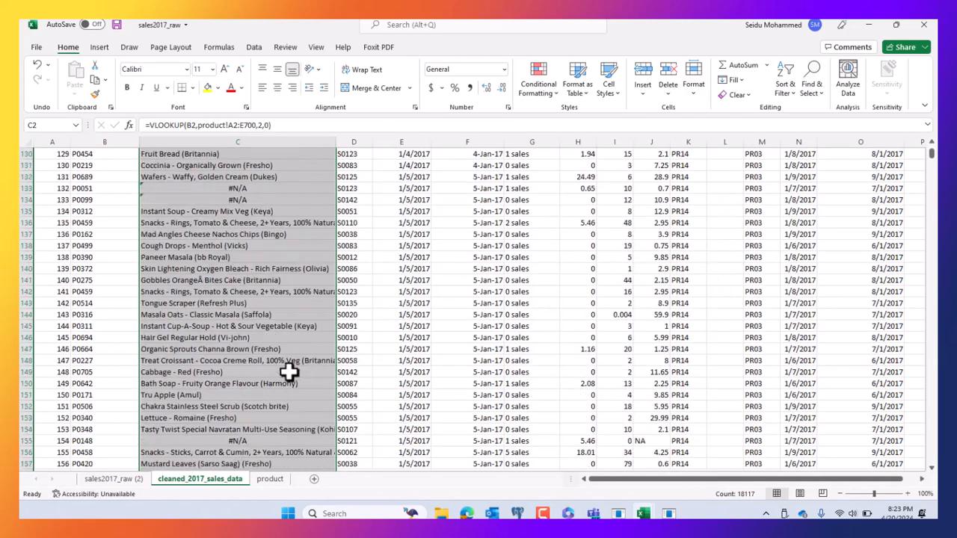
{"action": "scroll", "coordinate": [274, 315], "scroll_direction": "down", "scroll_amount": 20}
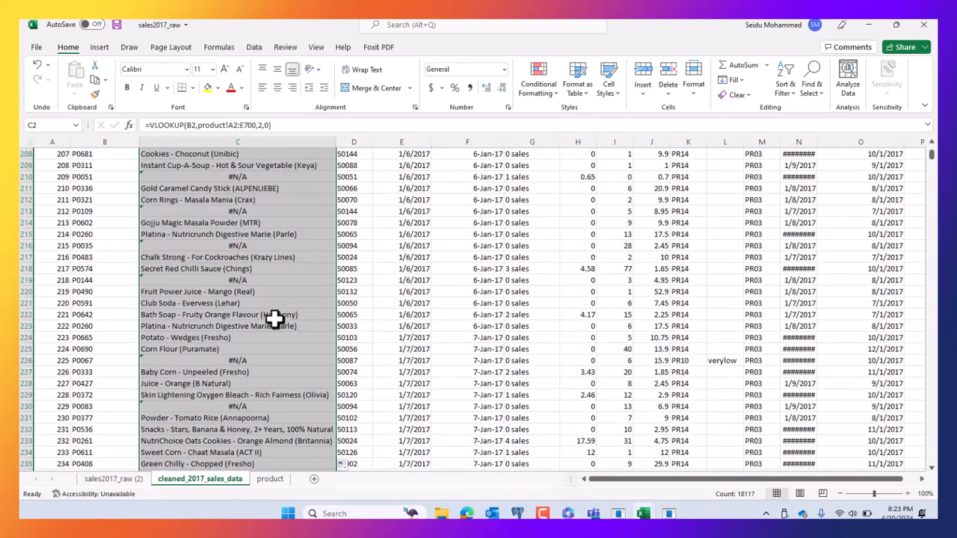
{"action": "scroll", "coordinate": [275, 319], "scroll_direction": "down", "scroll_amount": 20}
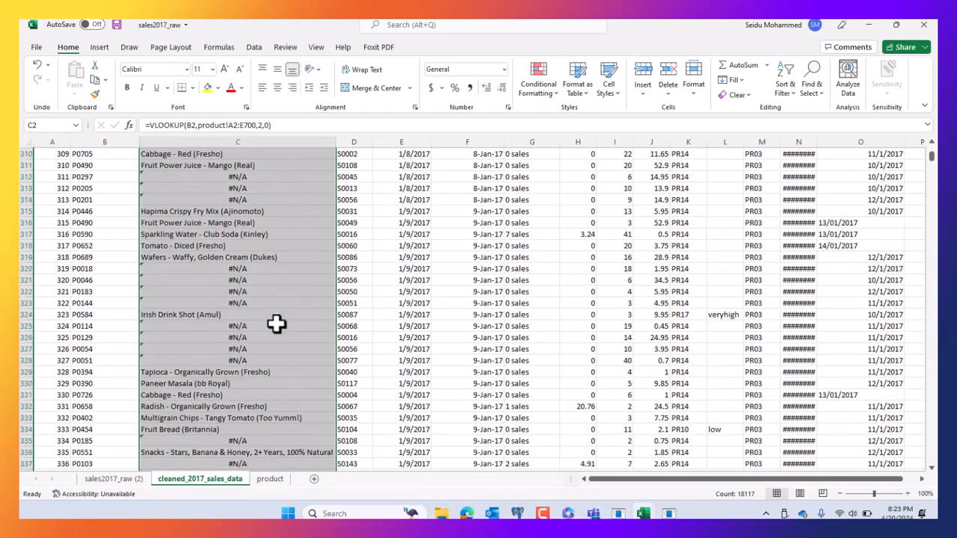
{"action": "scroll", "coordinate": [276, 323], "scroll_direction": "down", "scroll_amount": 20}
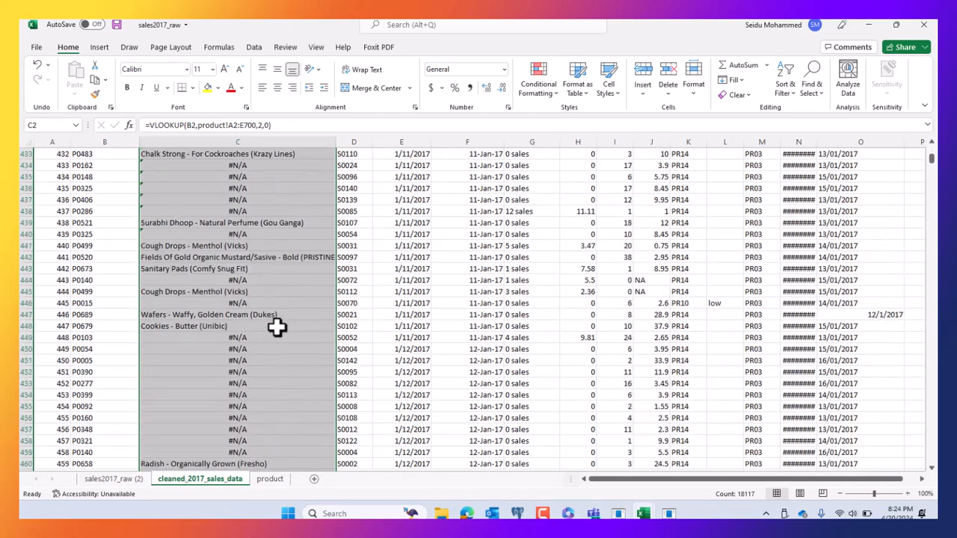
Check the filled Product Brand rows further down for failed lookups and return to the top of the sales data.
{"action": "scroll", "coordinate": [276, 327], "scroll_direction": "down", "scroll_amount": 20}
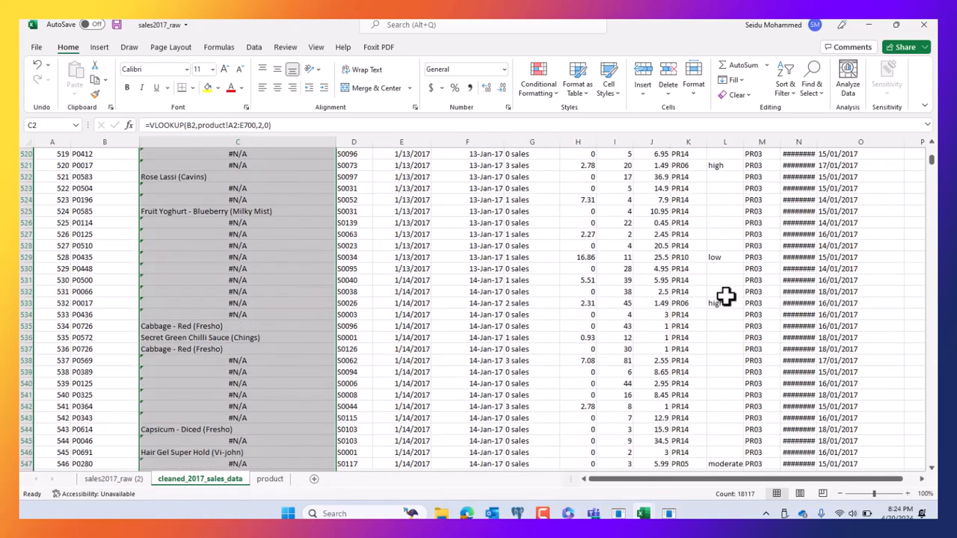
{"action": "scroll", "coordinate": [509, 396], "scroll_direction": "down", "scroll_amount": 20}
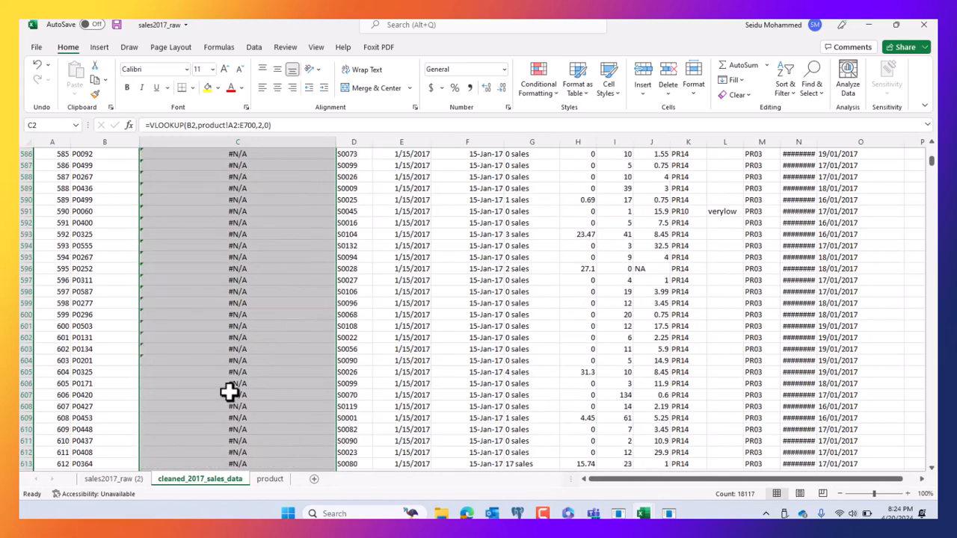
{"action": "left_click_drag", "start_coordinate": [932, 163], "coordinate": [934, 130]}
{"action": "left_click", "coordinate": [252, 199]}
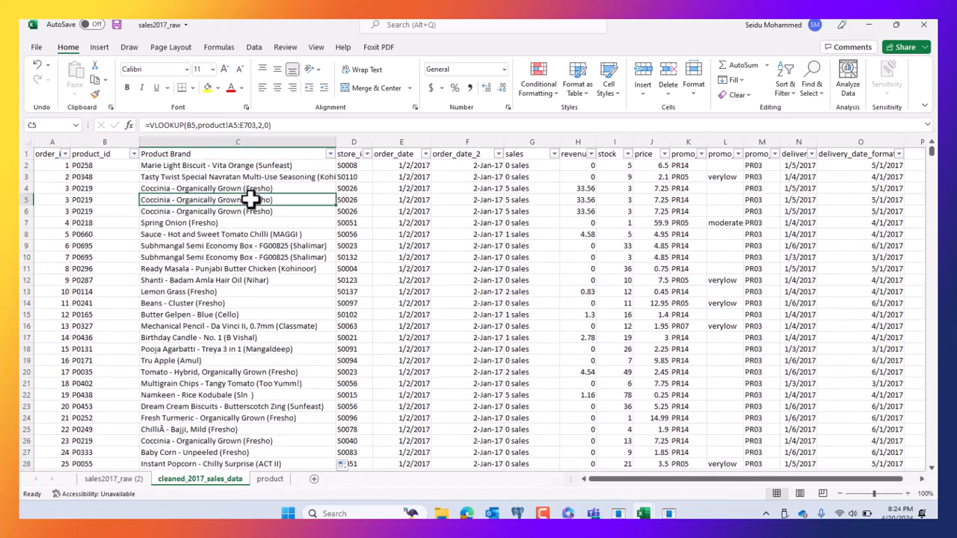
{"action": "left_click", "coordinate": [284, 166]}
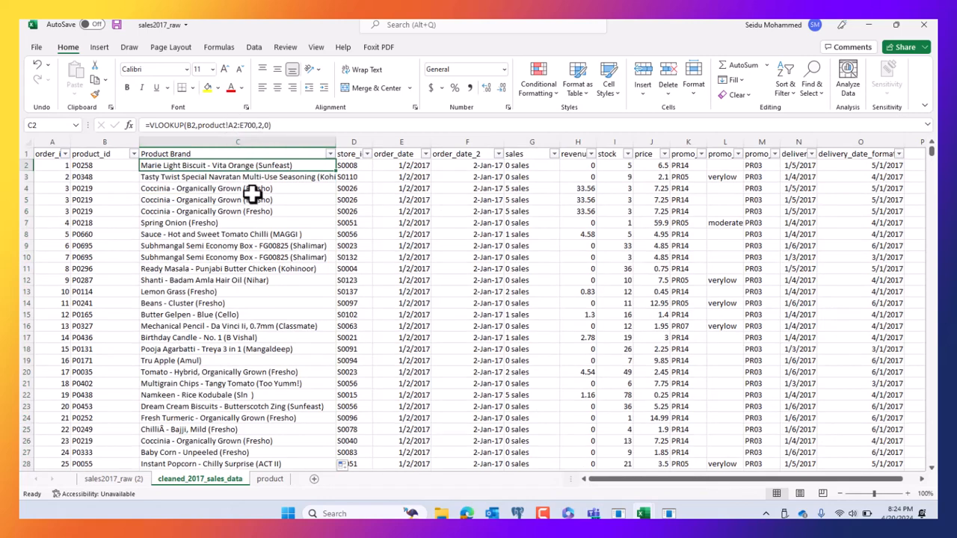
{"action": "left_click_drag", "start_coordinate": [228, 125], "coordinate": [258, 125]}
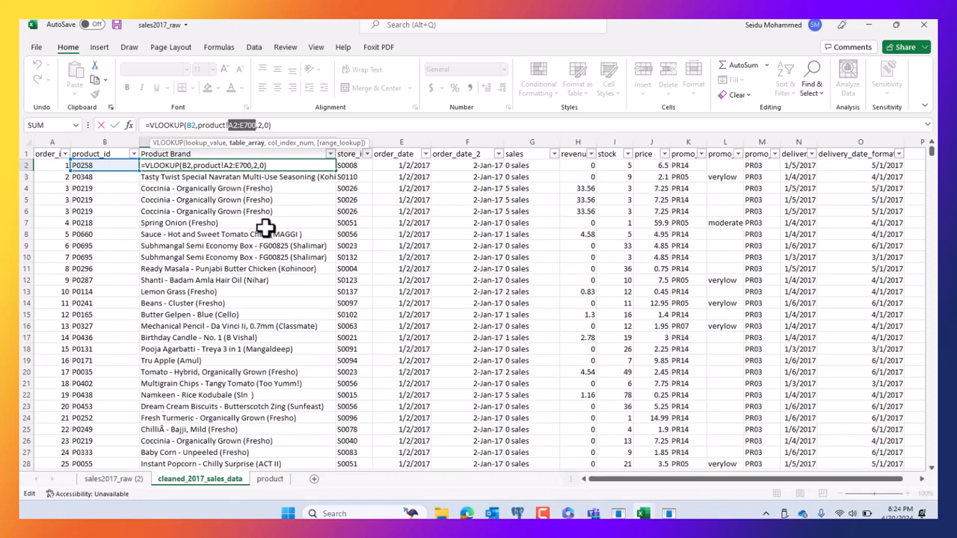
{"action": "left_click", "coordinate": [265, 479]}
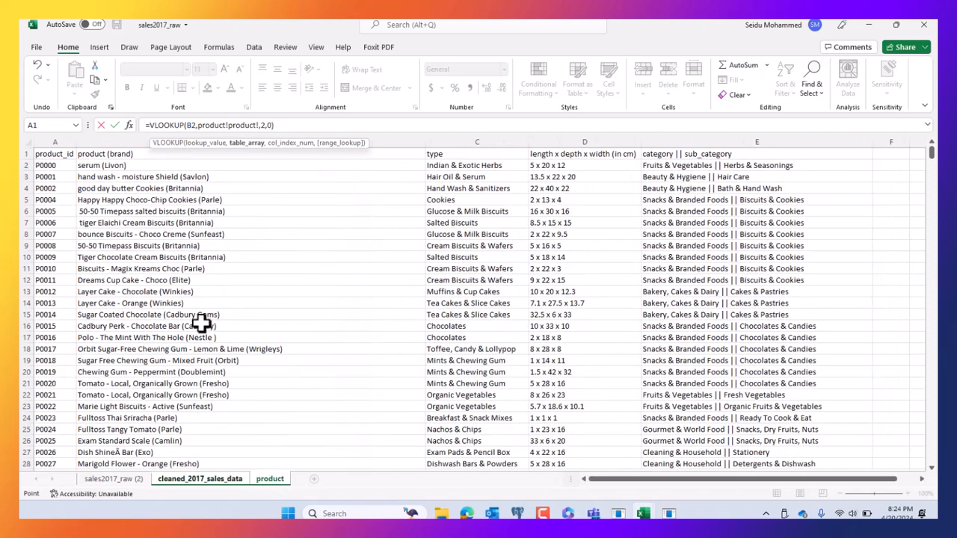
{"action": "left_click", "coordinate": [65, 166]}
{"action": "key", "text": "ctrl+shift+Down"}
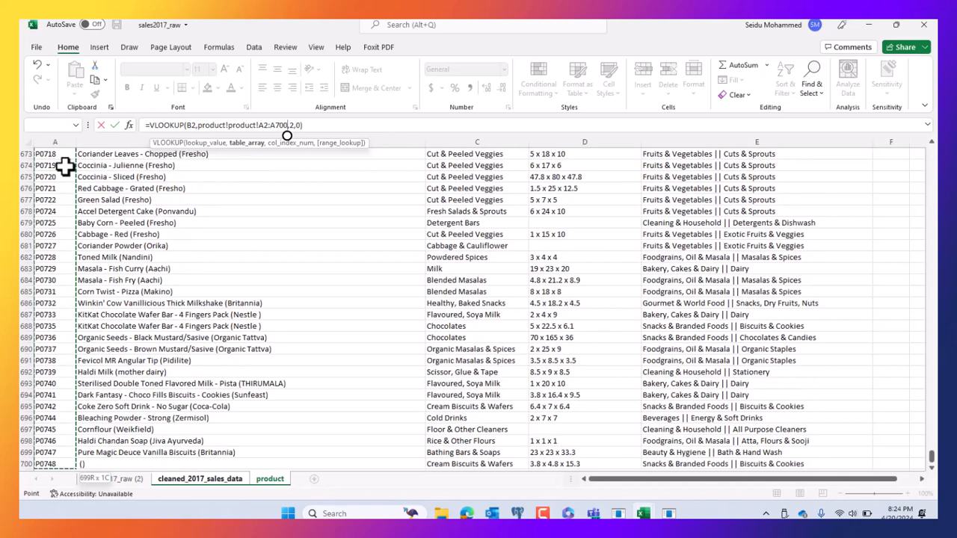
{"action": "key", "text": "ctrl+shift+Right"}
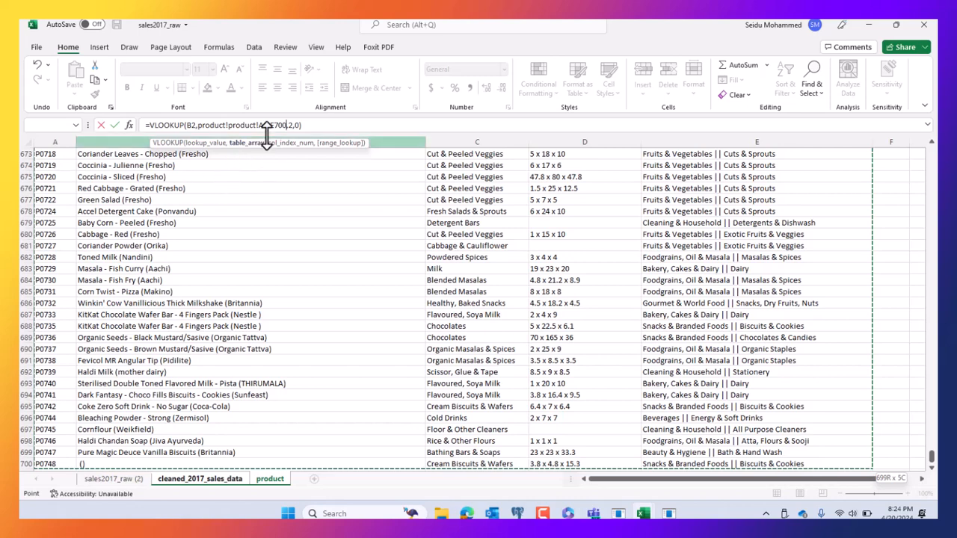
{"action": "left_click_drag", "start_coordinate": [286, 124], "coordinate": [258, 125]}
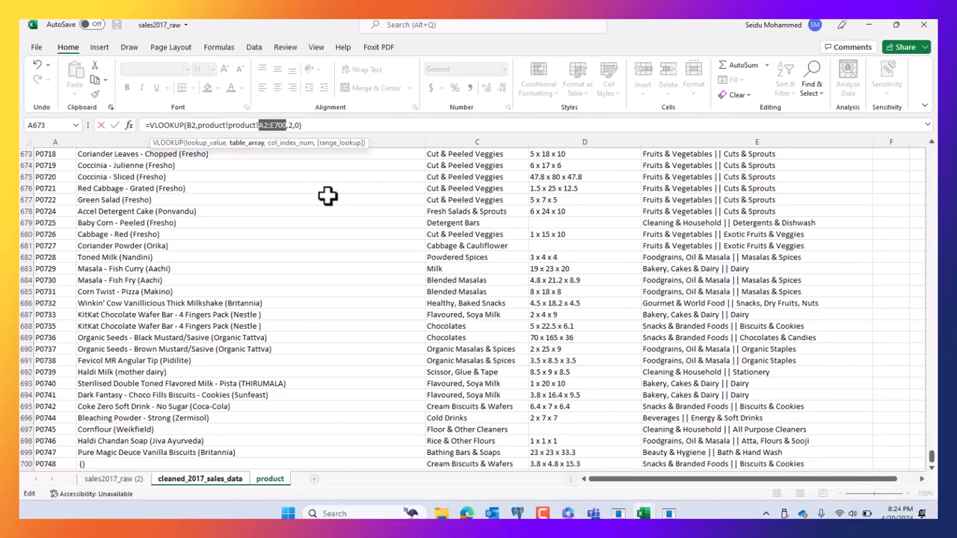
{"action": "key", "text": "F4"}
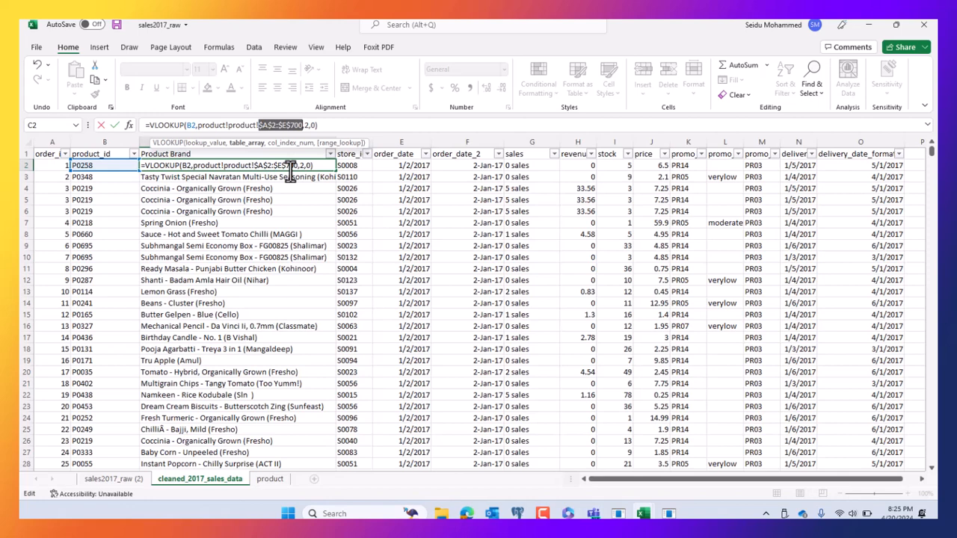
{"action": "left_click", "coordinate": [115, 125]}
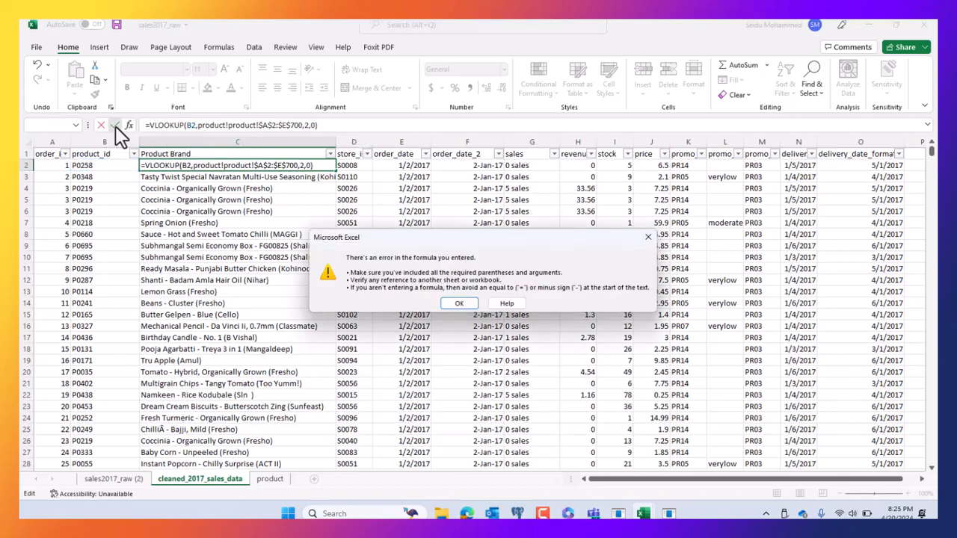
{"action": "left_click", "coordinate": [463, 302]}
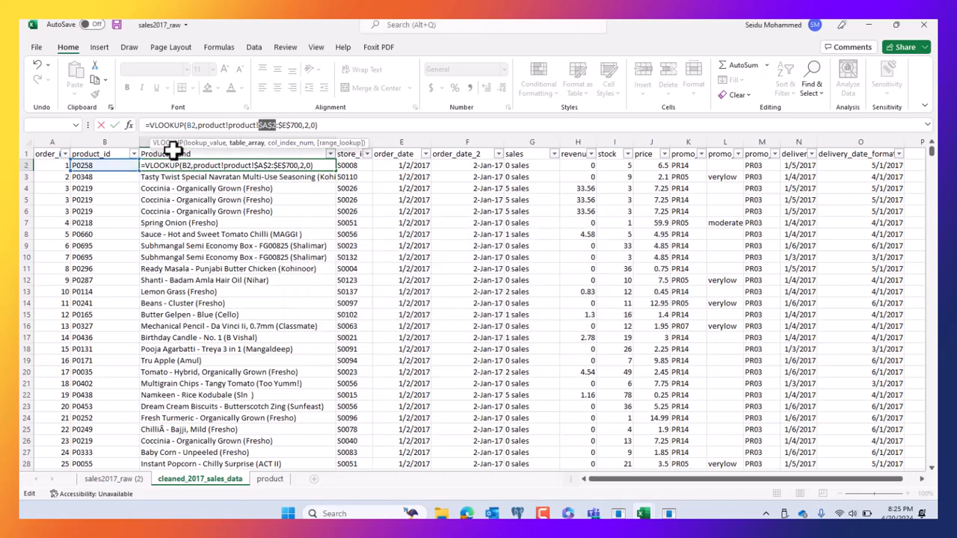
{"action": "left_click", "coordinate": [252, 210]}
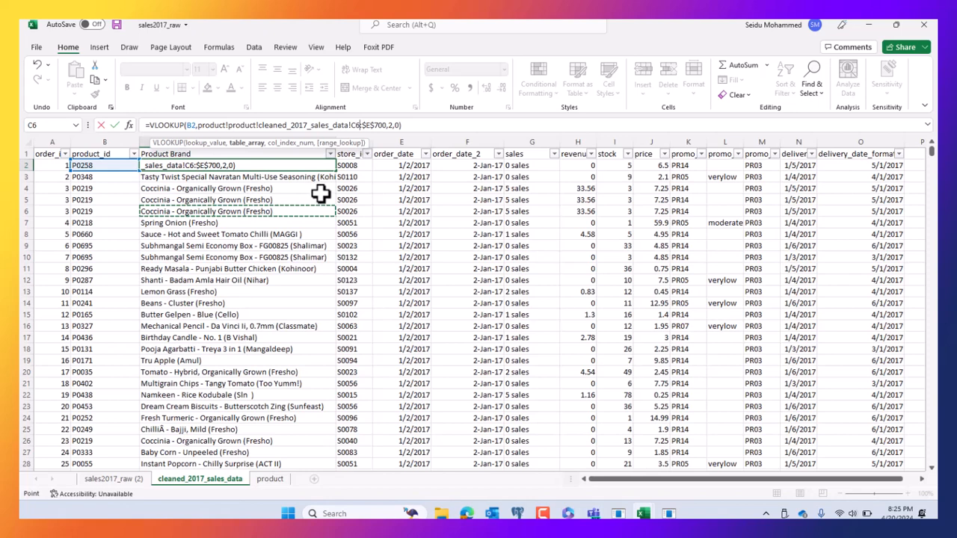
{"action": "key", "text": "Escape"}
Make the table range in C4's VLOOKUP formula absolute as $A$4:$E$702 and enter the formula.
{"action": "left_click", "coordinate": [287, 193]}
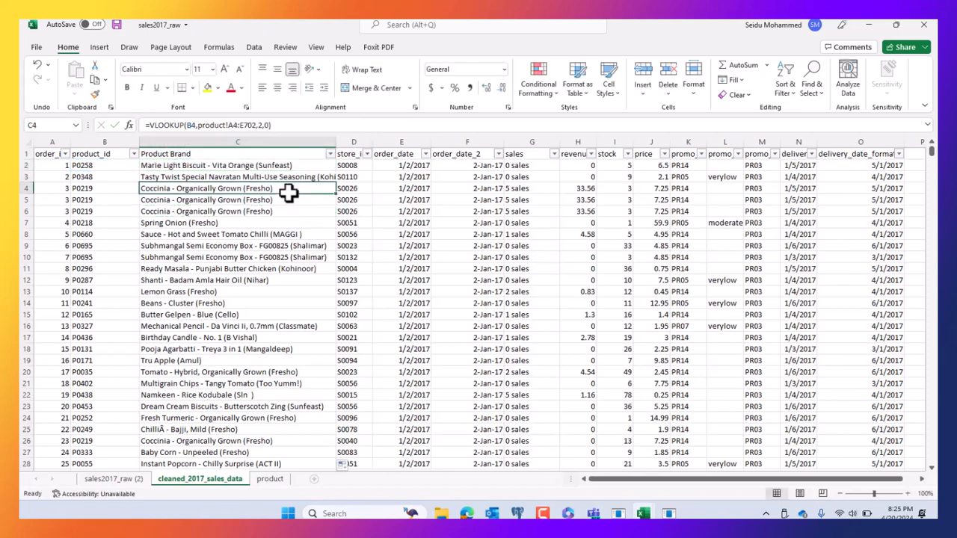
{"action": "left_click", "coordinate": [249, 125]}
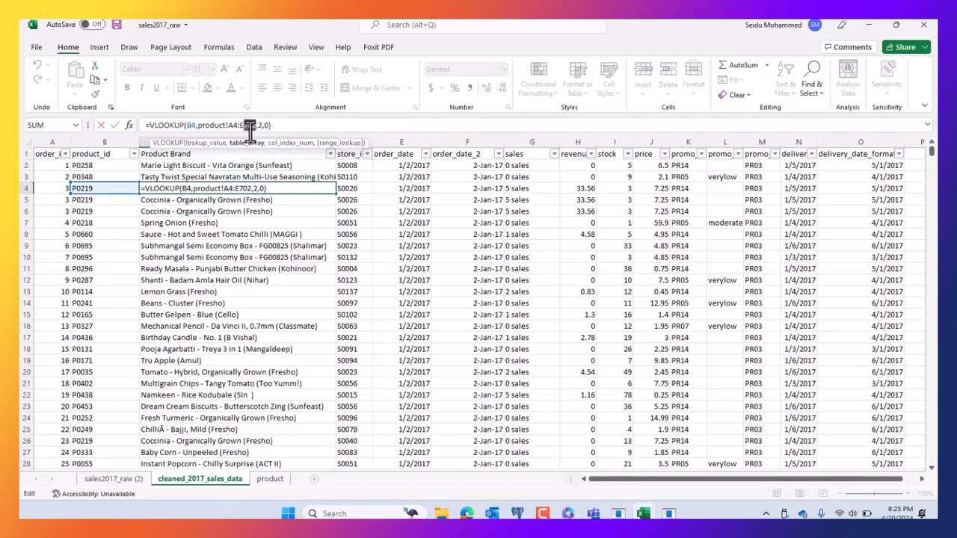
{"action": "left_click_drag", "start_coordinate": [256, 126], "coordinate": [227, 126]}
{"action": "key", "text": "F4"}
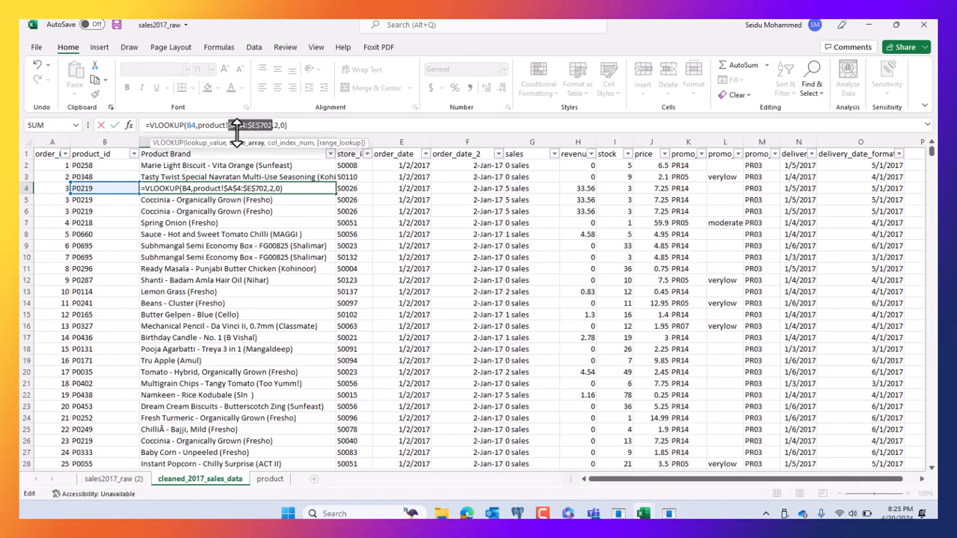
{"action": "left_click", "coordinate": [112, 125]}
Make the table range in C2's VLOOKUP formula absolute as $A$2:$E$700 and enter the formula.
{"action": "left_click", "coordinate": [278, 215]}
{"action": "left_click", "coordinate": [252, 164]}
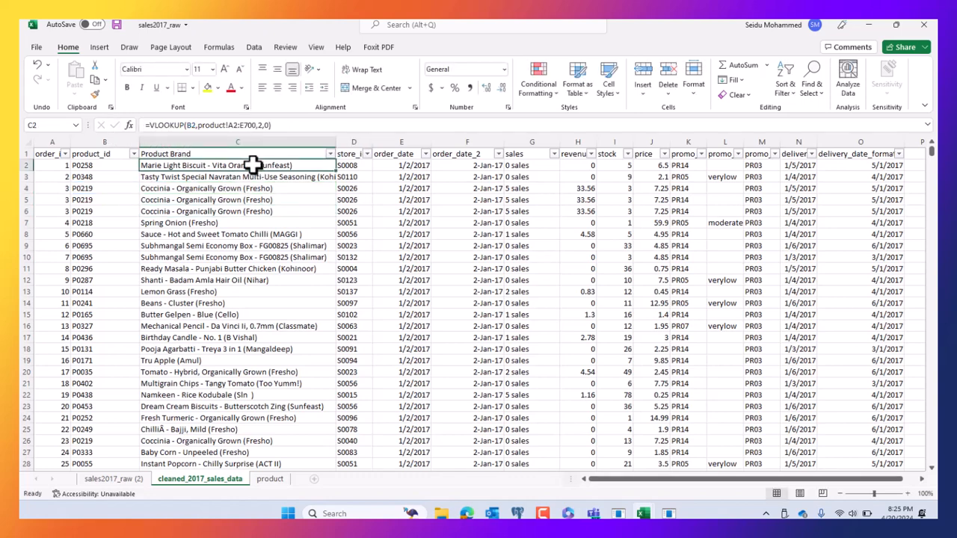
{"action": "left_click", "coordinate": [266, 200]}
{"action": "left_click", "coordinate": [274, 165]}
{"action": "left_click", "coordinate": [253, 125]}
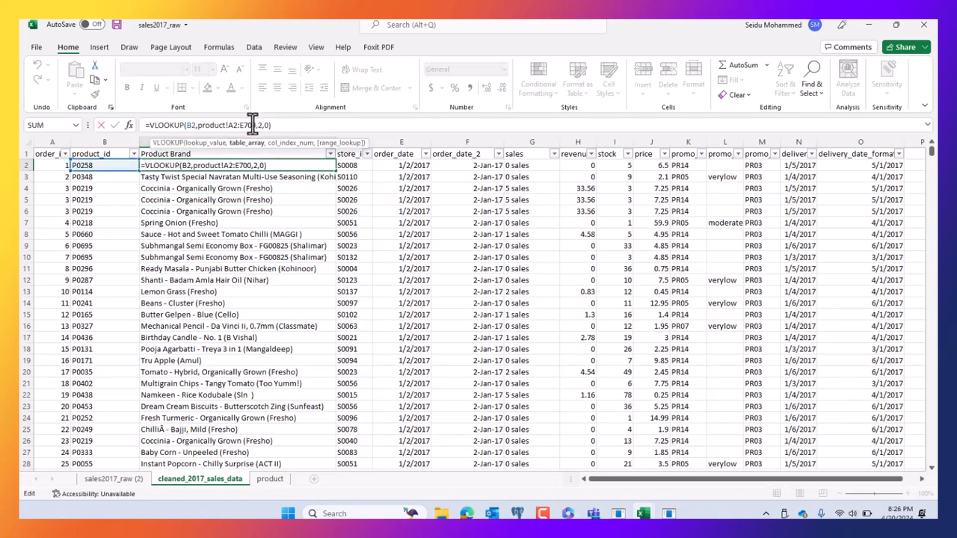
{"action": "left_click_drag", "start_coordinate": [255, 125], "coordinate": [225, 125]}
{"action": "key", "text": "F4"}
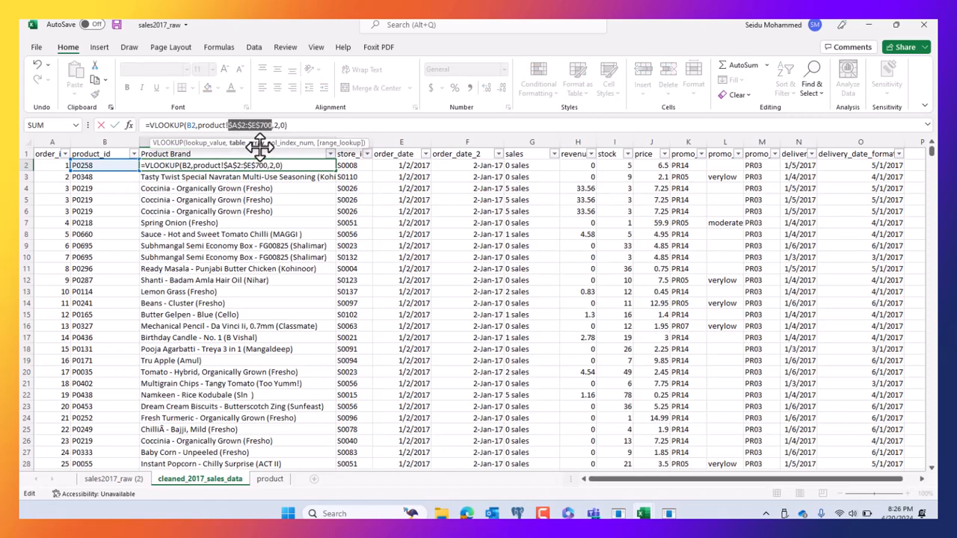
{"action": "left_click", "coordinate": [115, 125]}
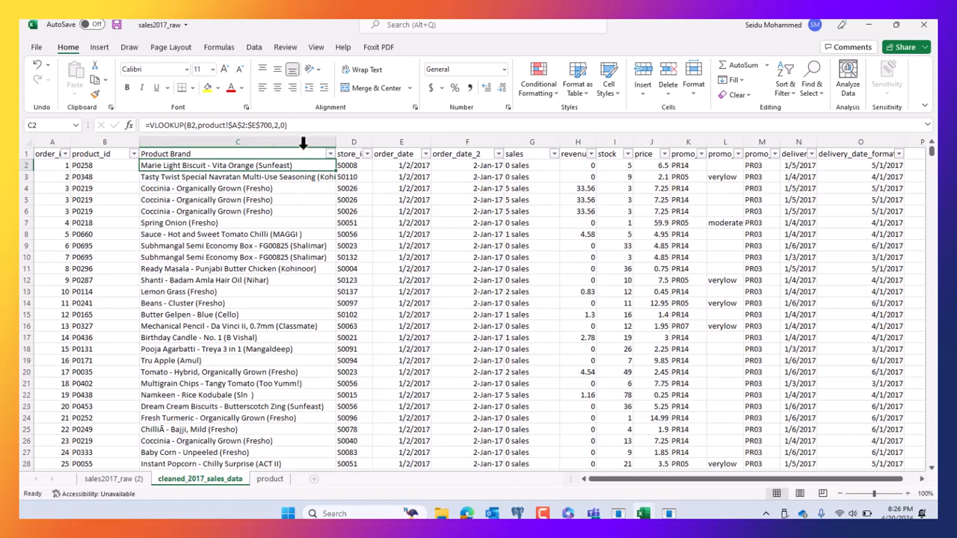
Fill the VLOOKUP formula with the absolute range from C2 down the whole Product Brand column.
{"action": "double_click", "coordinate": [336, 170]}
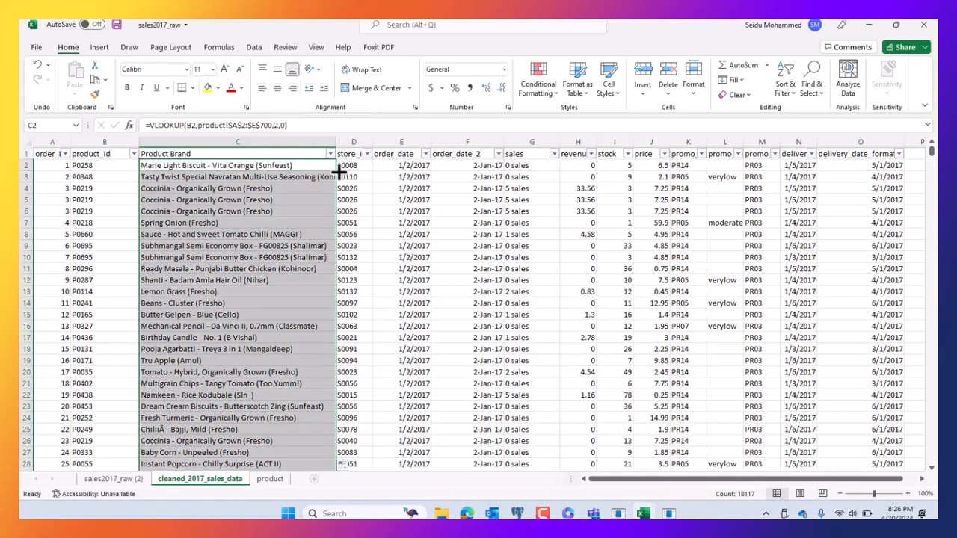
{"action": "left_click", "coordinate": [338, 171]}
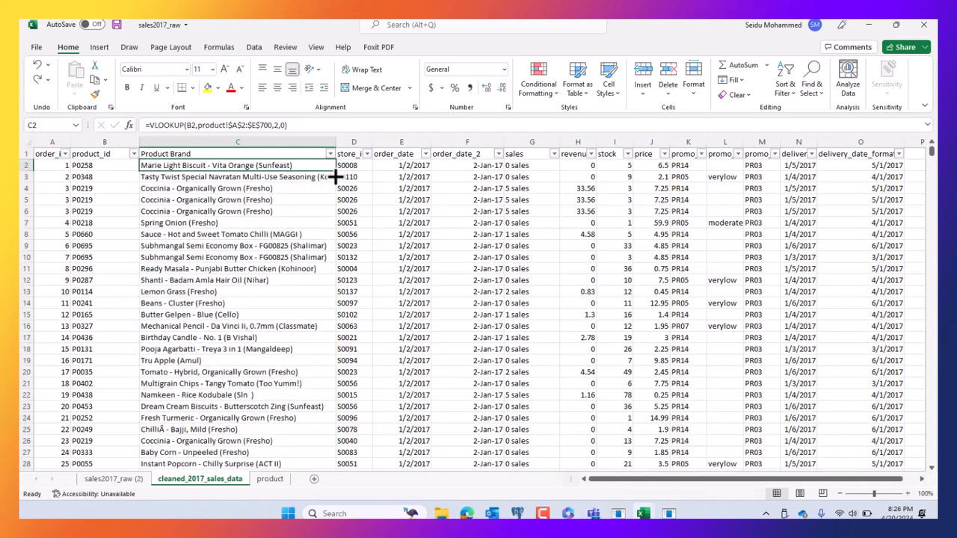
{"action": "left_click", "coordinate": [329, 190]}
{"action": "left_click", "coordinate": [328, 163]}
{"action": "double_click", "coordinate": [336, 171]}
Check the refilled Product Brand column down to the last data row and return to the first rows.
{"action": "scroll", "coordinate": [316, 364], "scroll_direction": "down", "scroll_amount": 18}
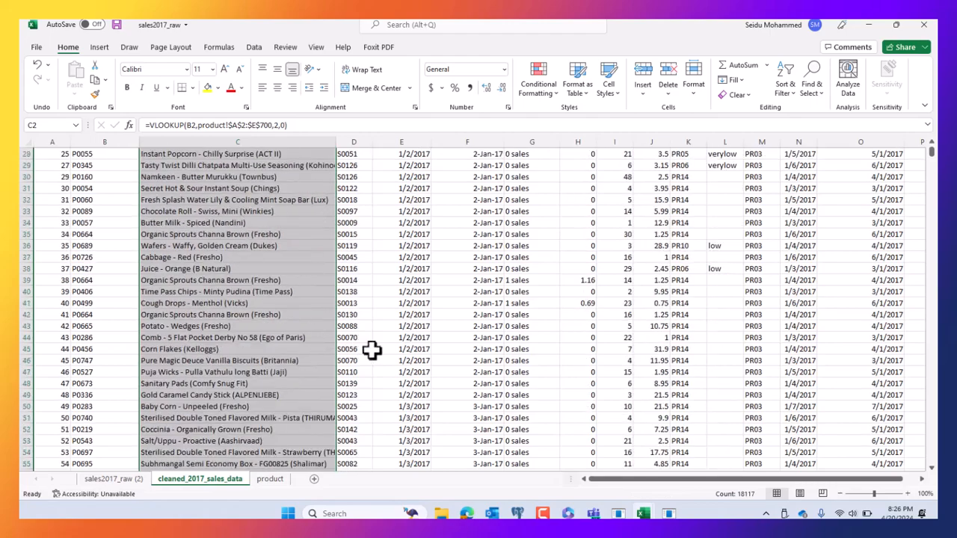
{"action": "scroll", "coordinate": [378, 353], "scroll_direction": "down", "scroll_amount": 16}
{"action": "scroll", "coordinate": [389, 355], "scroll_direction": "up", "scroll_amount": 17}
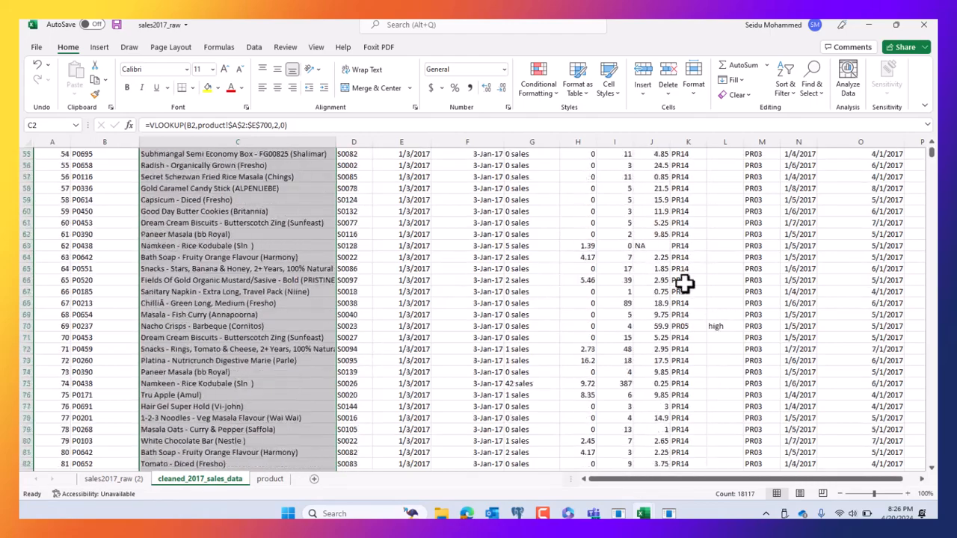
{"action": "scroll", "coordinate": [683, 284], "scroll_direction": "down", "scroll_amount": 9}
{"action": "scroll", "coordinate": [911, 217], "scroll_direction": "down", "scroll_amount": 6}
{"action": "left_click_drag", "start_coordinate": [933, 154], "coordinate": [914, 486]}
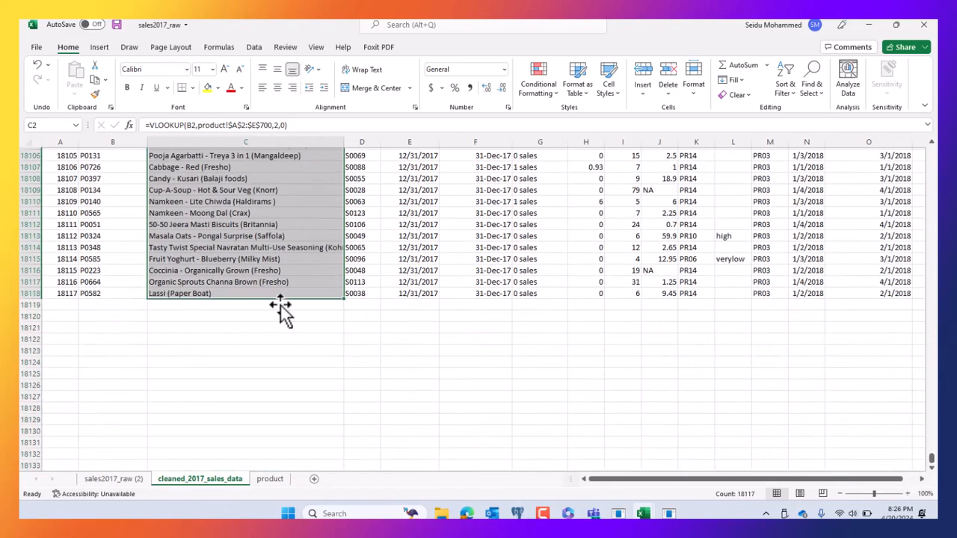
{"action": "scroll", "coordinate": [472, 348], "scroll_direction": "up", "scroll_amount": 7}
{"action": "scroll", "coordinate": [478, 344], "scroll_direction": "up", "scroll_amount": 16}
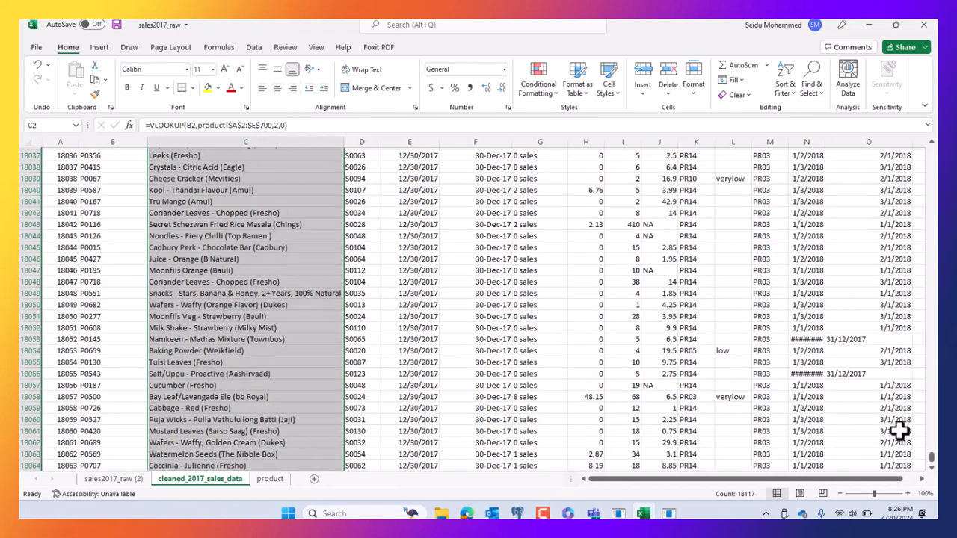
{"action": "left_click_drag", "start_coordinate": [933, 458], "coordinate": [932, 116]}
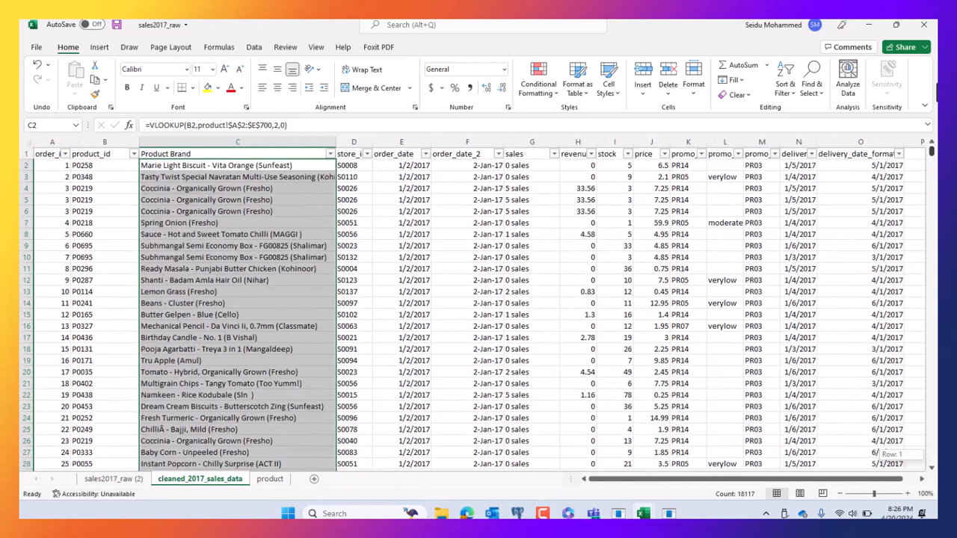
Widen the Product Brand column until the long product name in C3 fits.
{"action": "left_click", "coordinate": [254, 223]}
{"action": "left_click", "coordinate": [238, 166]}
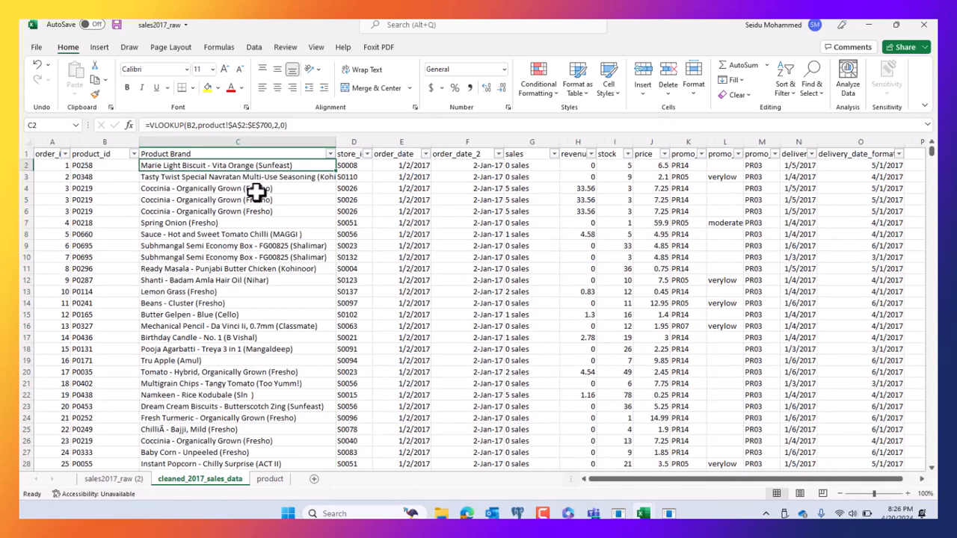
{"action": "left_click", "coordinate": [246, 189]}
{"action": "left_click", "coordinate": [228, 165]}
{"action": "left_click_drag", "start_coordinate": [335, 142], "coordinate": [381, 141]}
{"action": "left_click", "coordinate": [322, 141]}
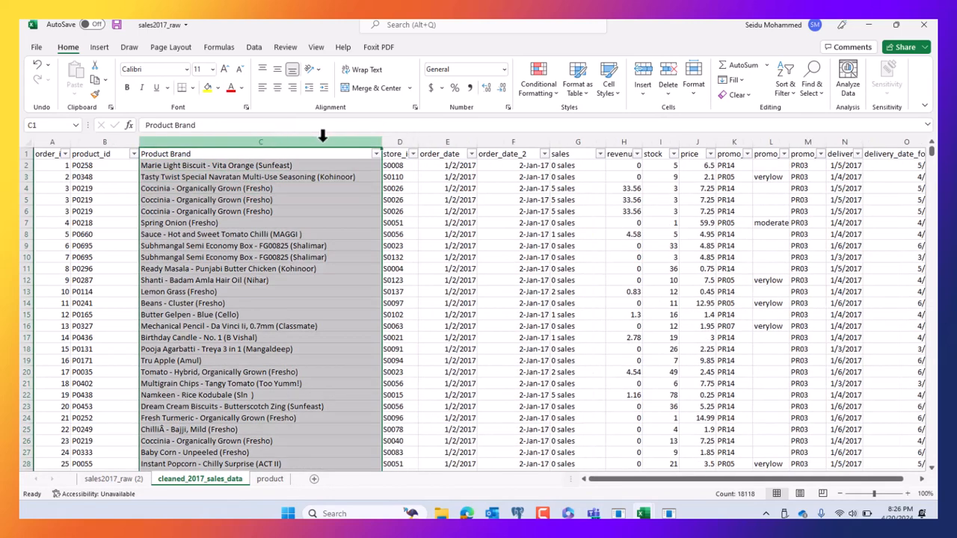
Narrow the Product Brand column so that all the sales columns fit on screen.
{"action": "left_click", "coordinate": [396, 138]}
{"action": "double_click", "coordinate": [382, 143]}
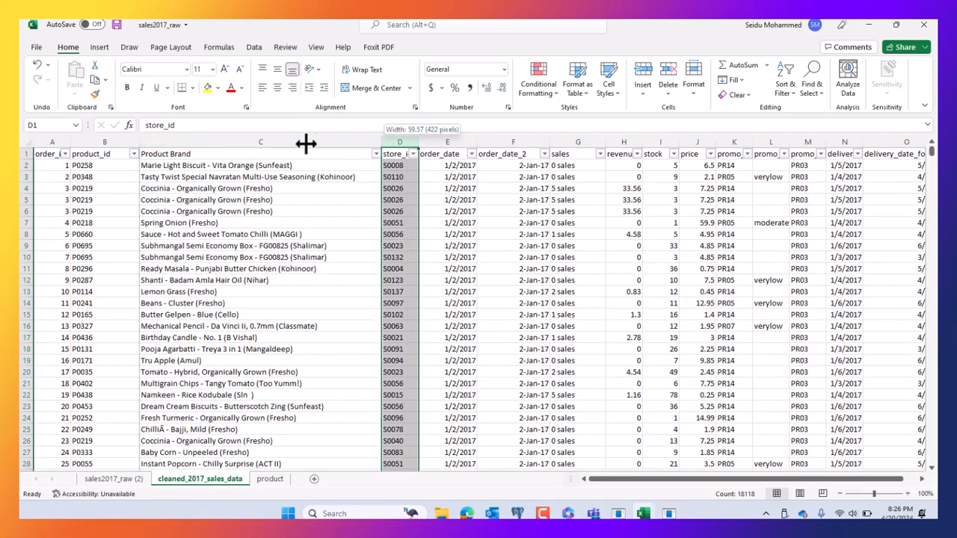
{"action": "left_click_drag", "start_coordinate": [302, 143], "coordinate": [299, 142]}
{"action": "left_click", "coordinate": [348, 141]}
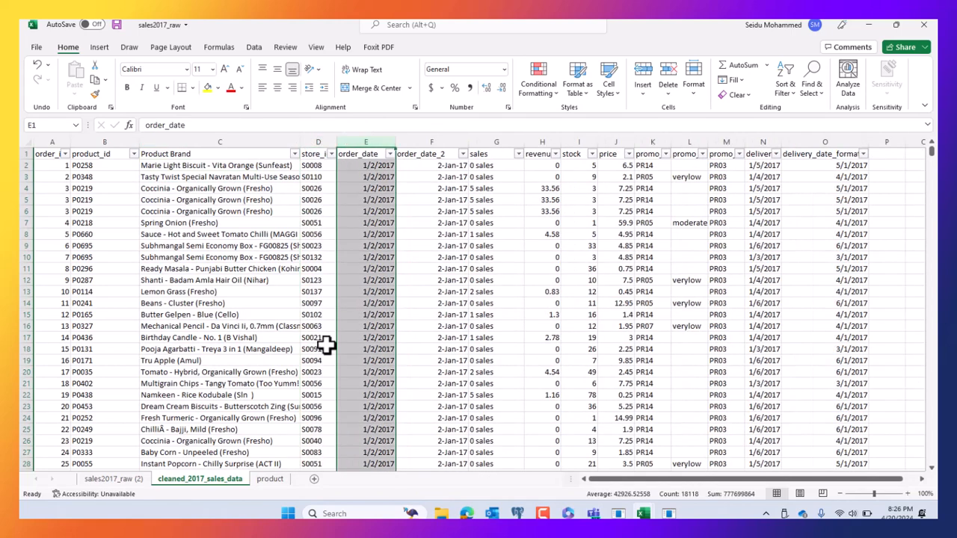
Open the product sheet, return to its first rows and select the type header in C1.
{"action": "left_click", "coordinate": [265, 482]}
{"action": "scroll", "coordinate": [434, 170], "scroll_direction": "up", "scroll_amount": 20}
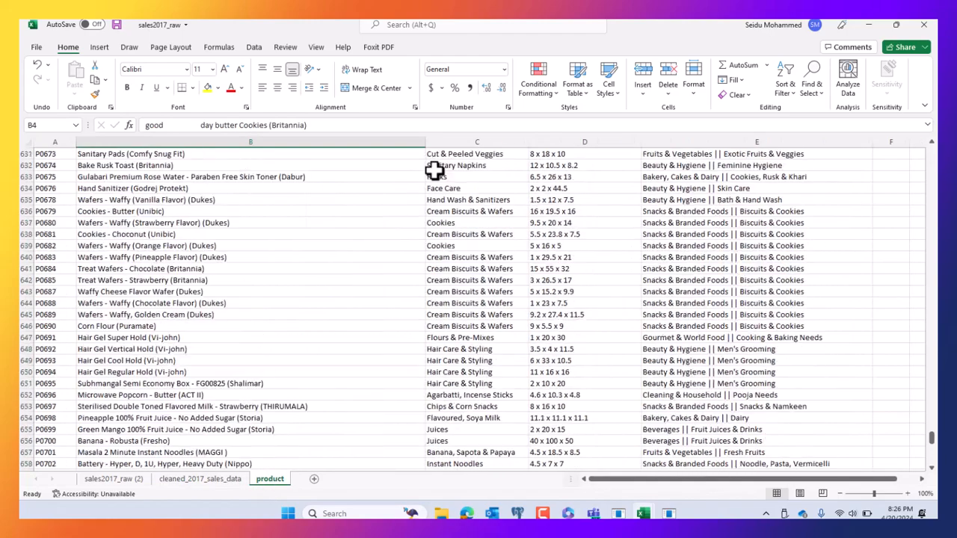
{"action": "scroll", "coordinate": [434, 170], "scroll_direction": "up", "scroll_amount": 20}
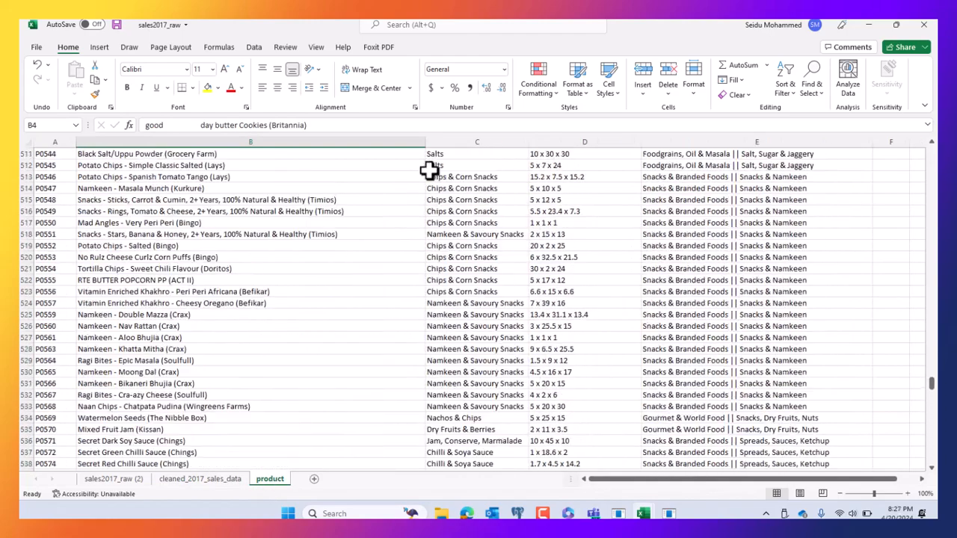
{"action": "left_click_drag", "start_coordinate": [931, 366], "coordinate": [918, 103]}
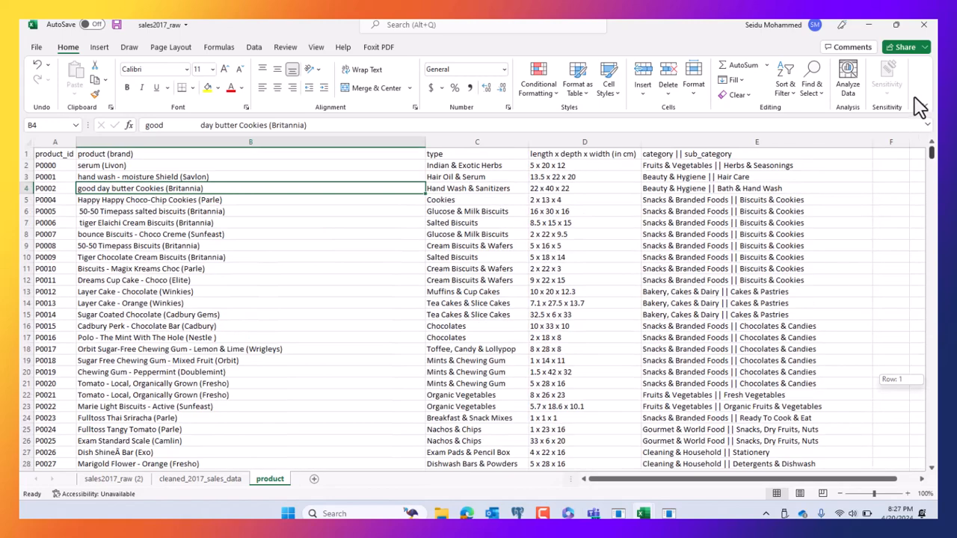
{"action": "left_click", "coordinate": [465, 155]}
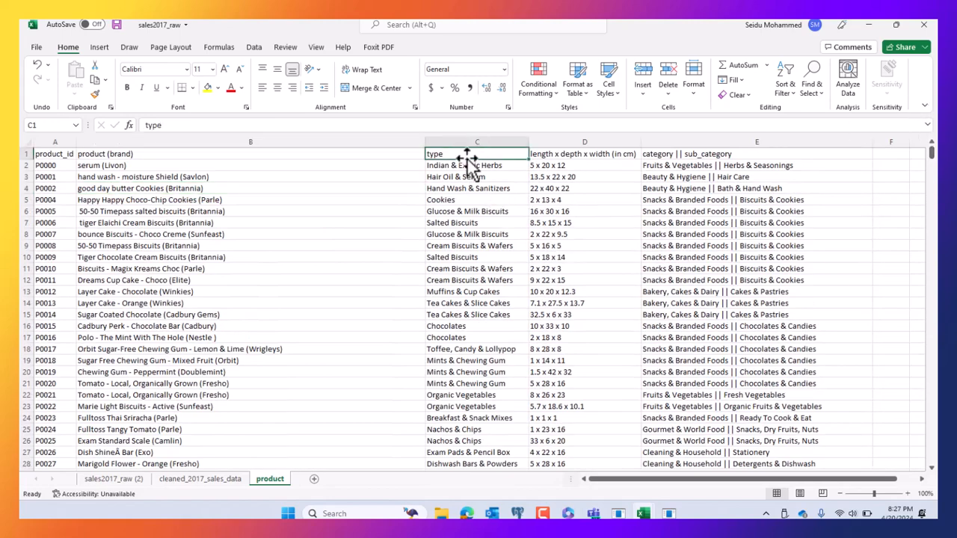
Insert a blank column before store_id on the cleaned_2017_sales_data sheet and auto-fit the width of the Product Brand column.
{"action": "left_click", "coordinate": [213, 482]}
{"action": "left_click", "coordinate": [421, 187]}
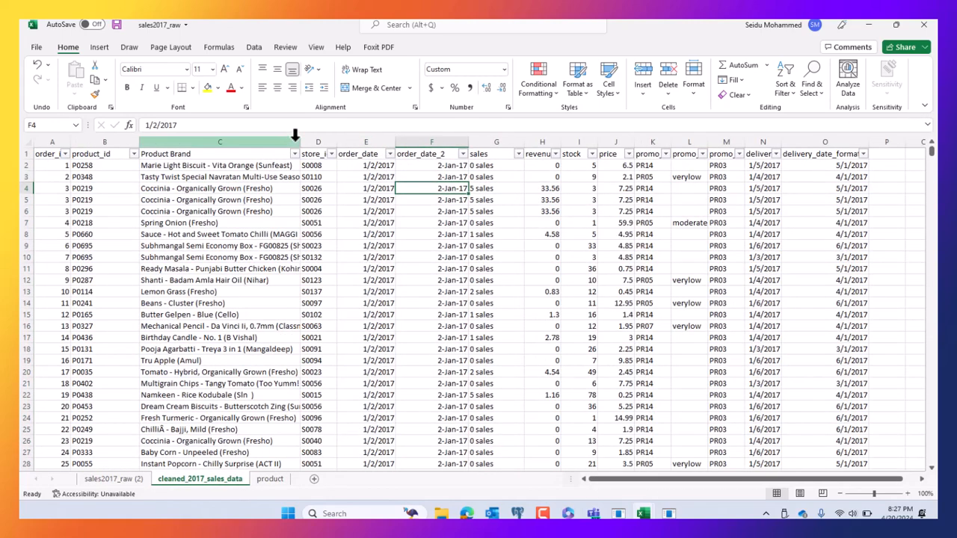
{"action": "left_click", "coordinate": [318, 142]}
{"action": "right_click", "coordinate": [320, 145]}
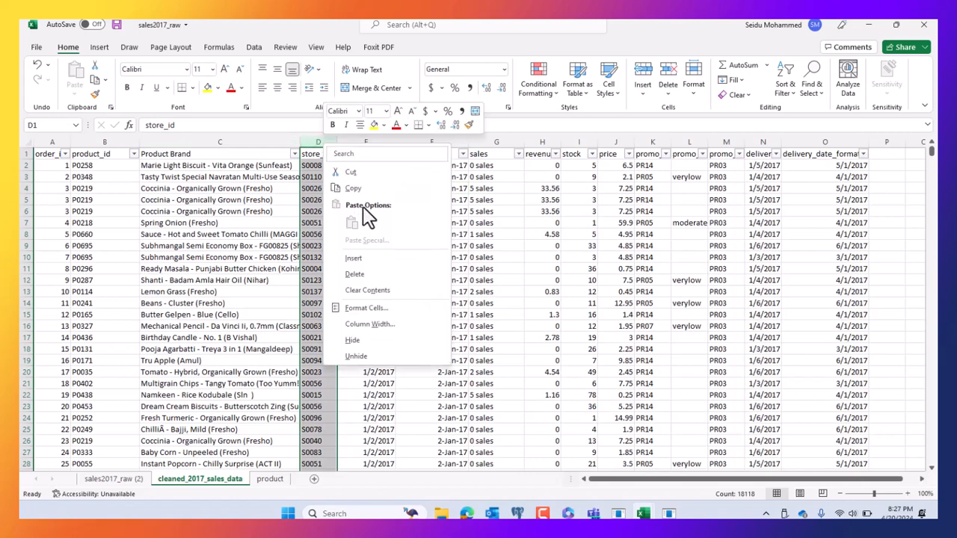
{"action": "left_click", "coordinate": [358, 258]}
{"action": "left_click", "coordinate": [327, 152]}
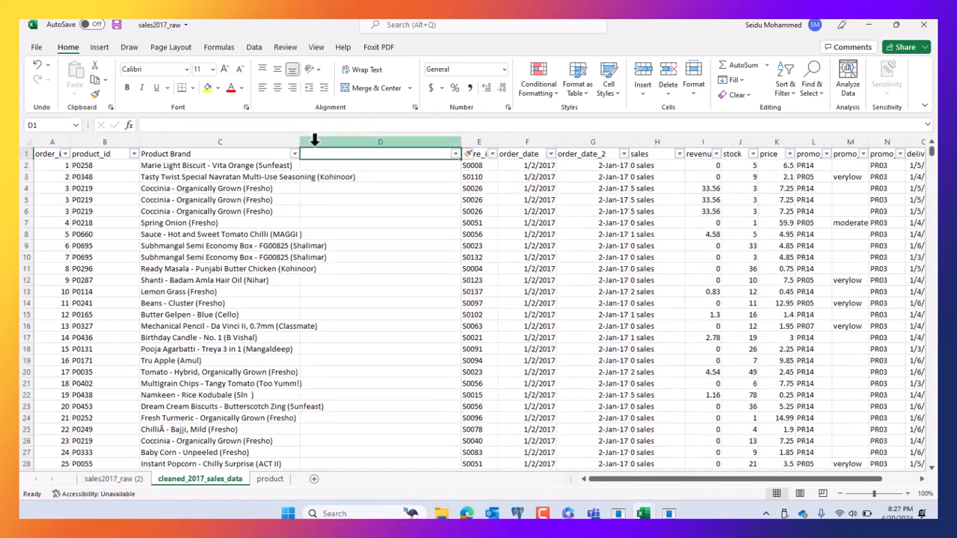
{"action": "double_click", "coordinate": [300, 142]}
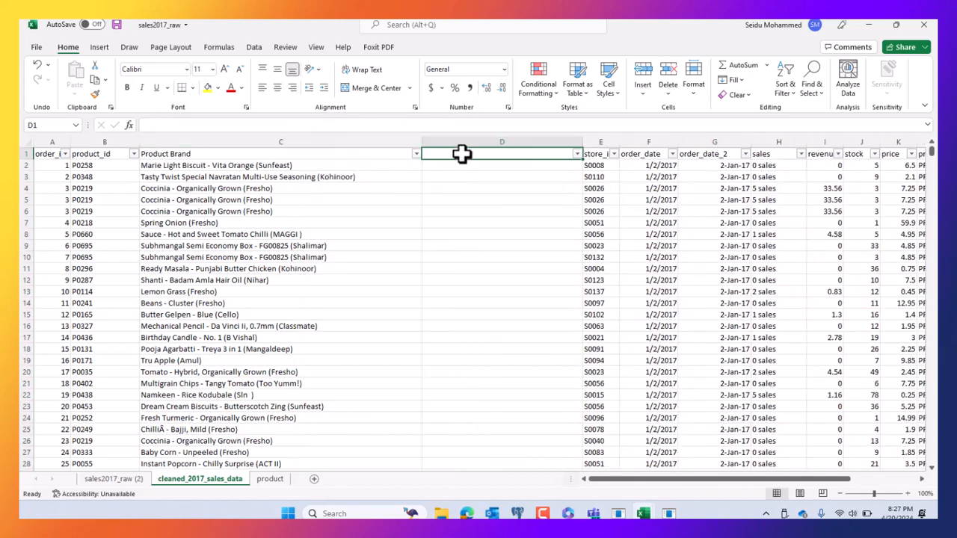
Enter "Product Type" as the header of the new column in D1.
{"action": "left_click", "coordinate": [469, 187]}
{"action": "left_click", "coordinate": [463, 152]}
{"action": "type", "text": "Type"}
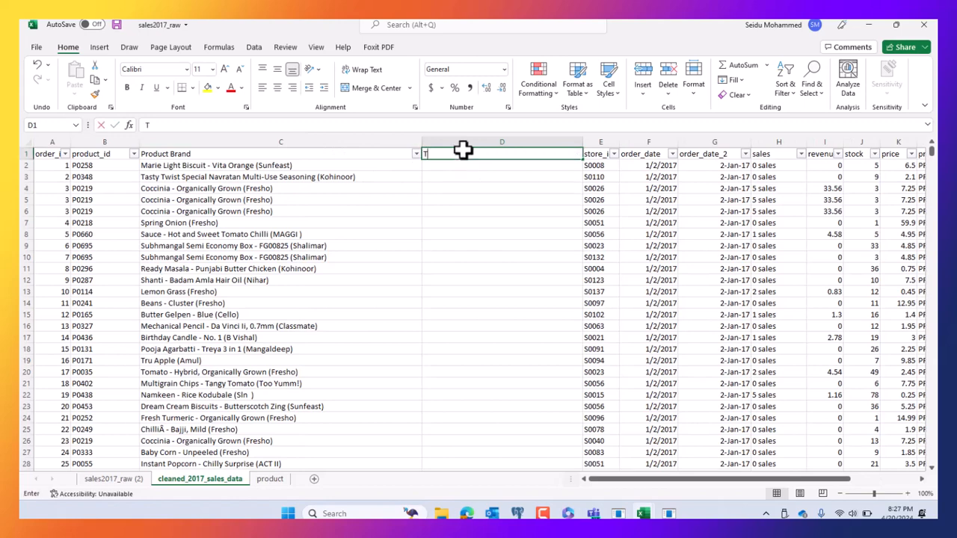
{"action": "key", "text": "BackSpace"}
{"action": "key", "text": "BackSpace"}
{"action": "key", "text": "BackSpace"}
{"action": "key", "text": "BackSpace"}
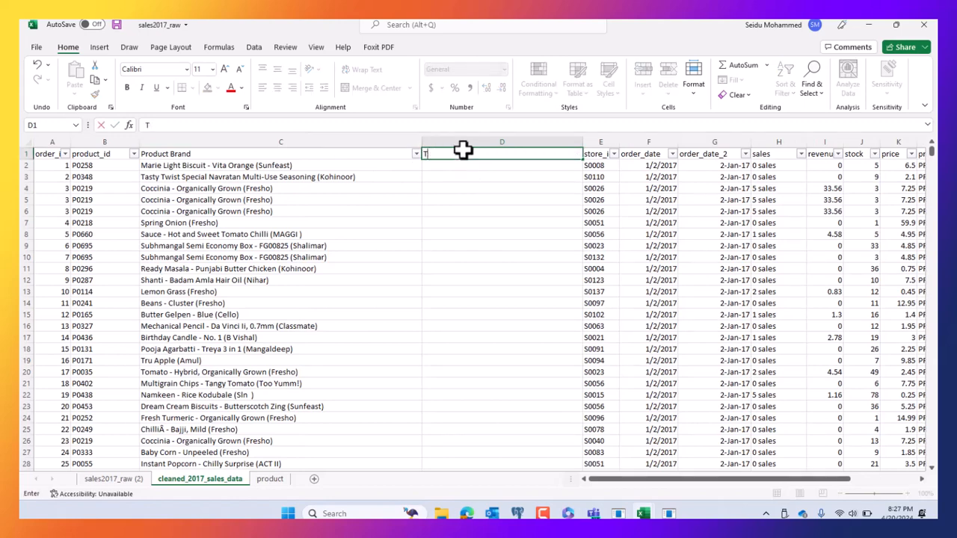
{"action": "type", "text": "Product Type"}
{"action": "key", "text": "Return"}
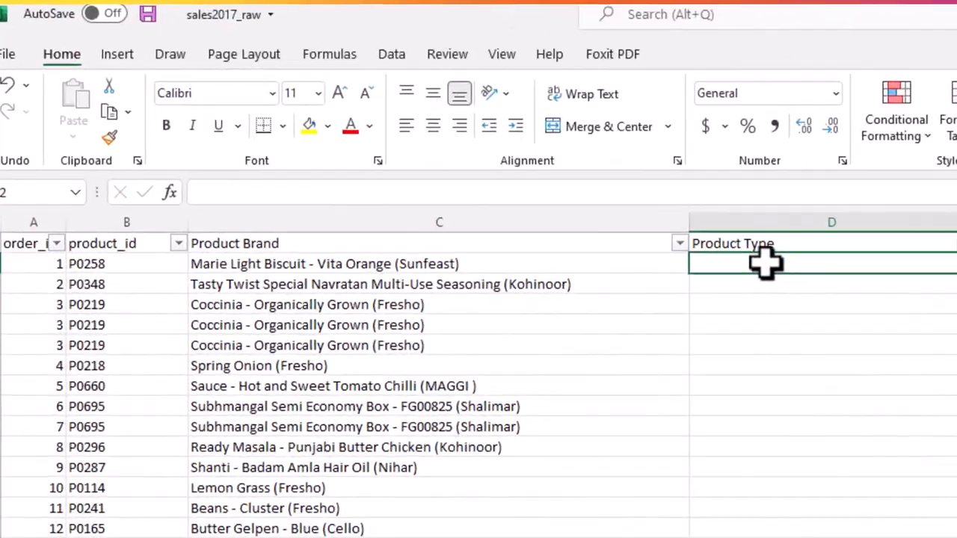
Start a VLOOKUP formula in D2 with B2 as lookup value and range A2:E700 of the product sheet as table array.
{"action": "type", "text": "=vl"}
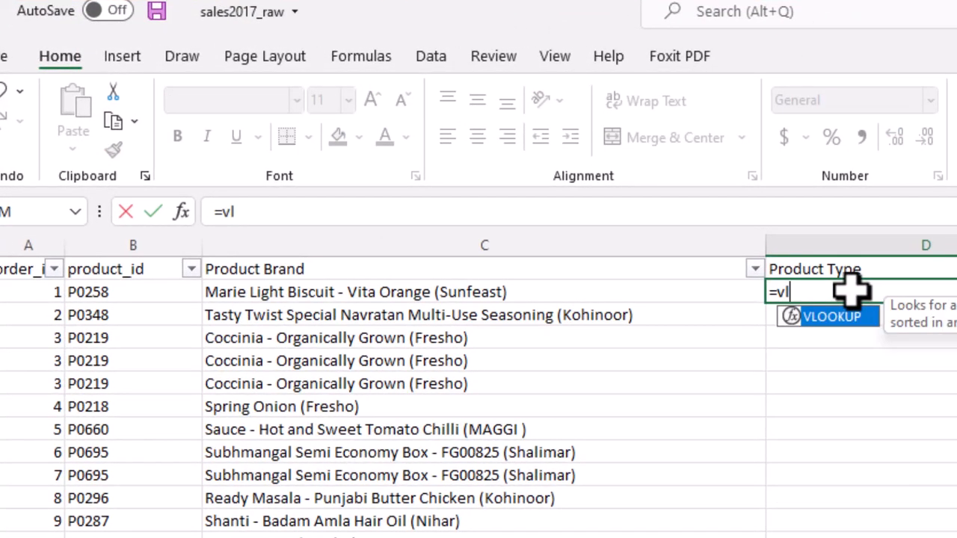
{"action": "type", "text": "ooku"}
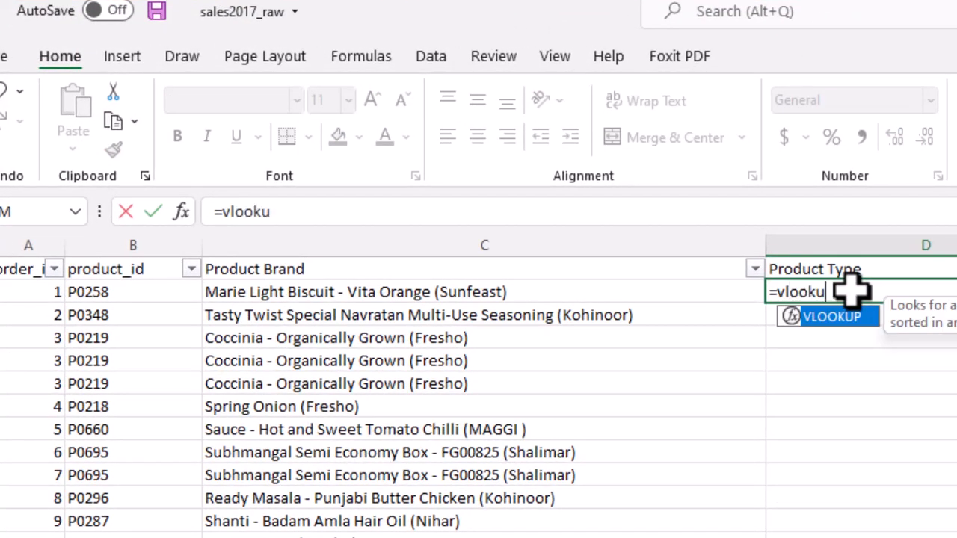
{"action": "type", "text": "p("}
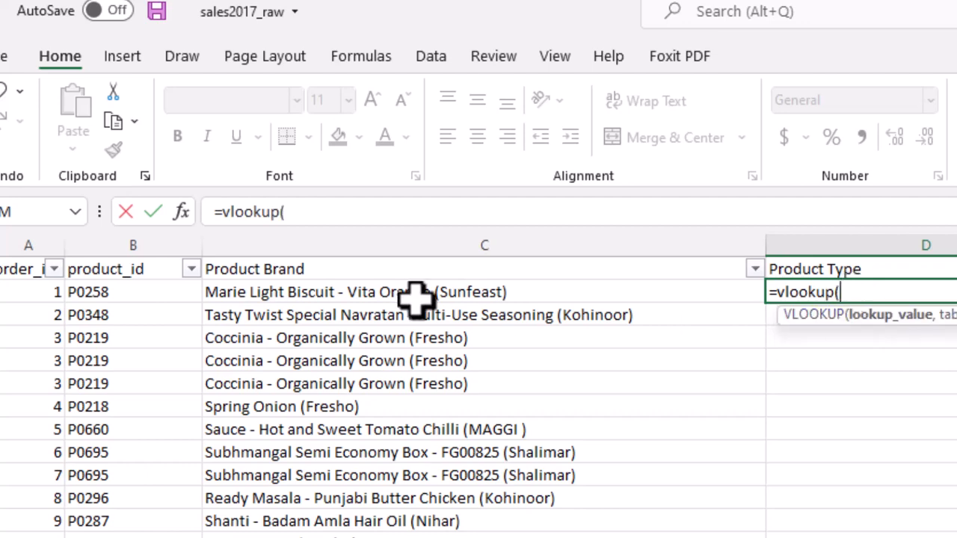
{"action": "left_click", "coordinate": [105, 297]}
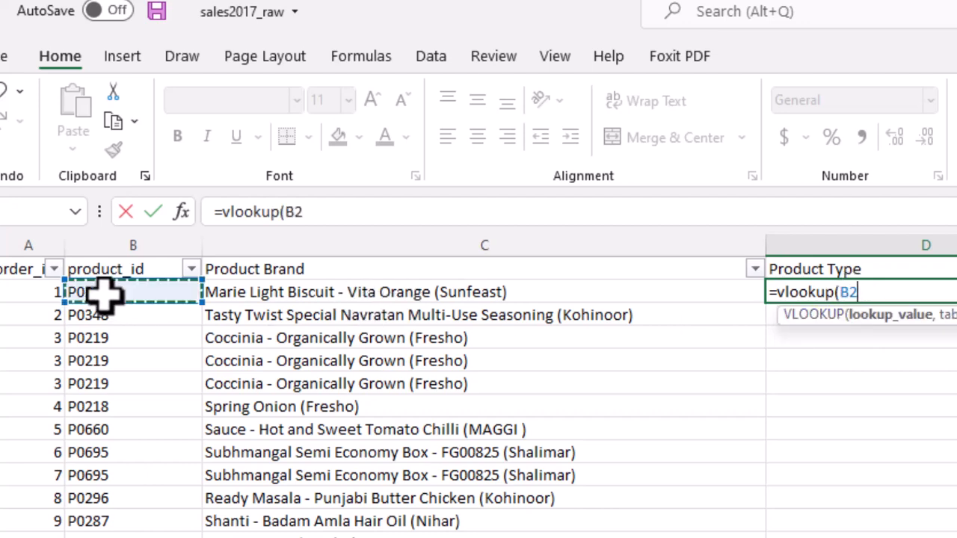
{"action": "type", "text": ","}
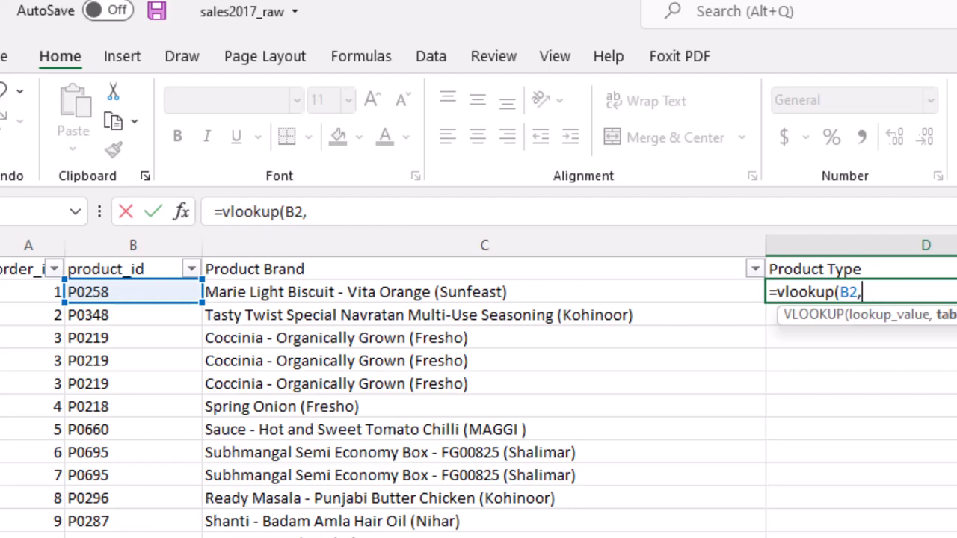
{"action": "left_click", "coordinate": [307, 537]}
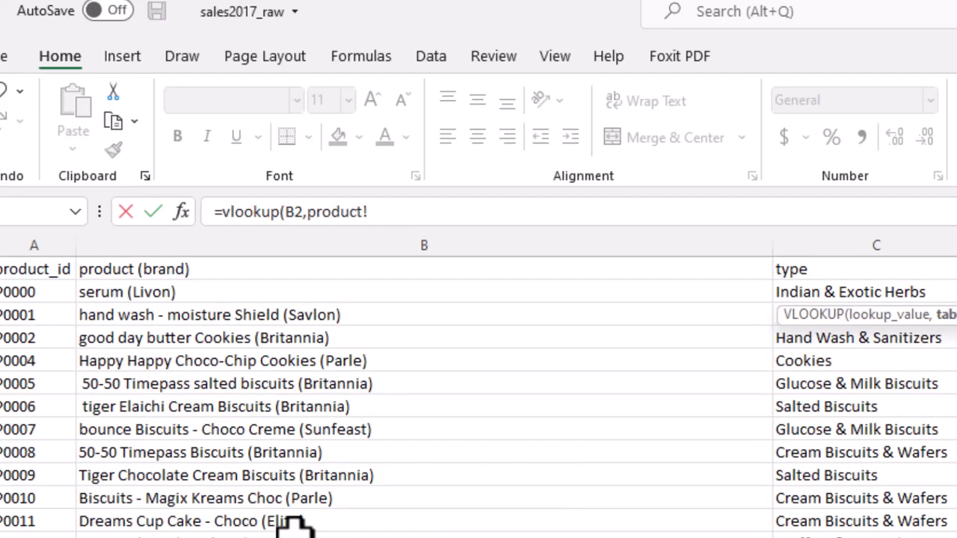
{"action": "left_click", "coordinate": [15, 295]}
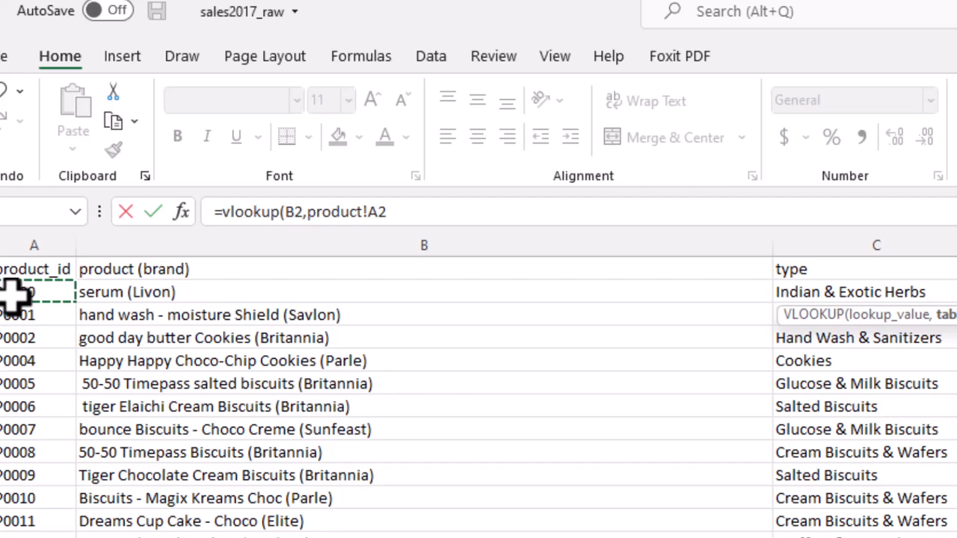
{"action": "key", "text": "ctrl+shift+Down"}
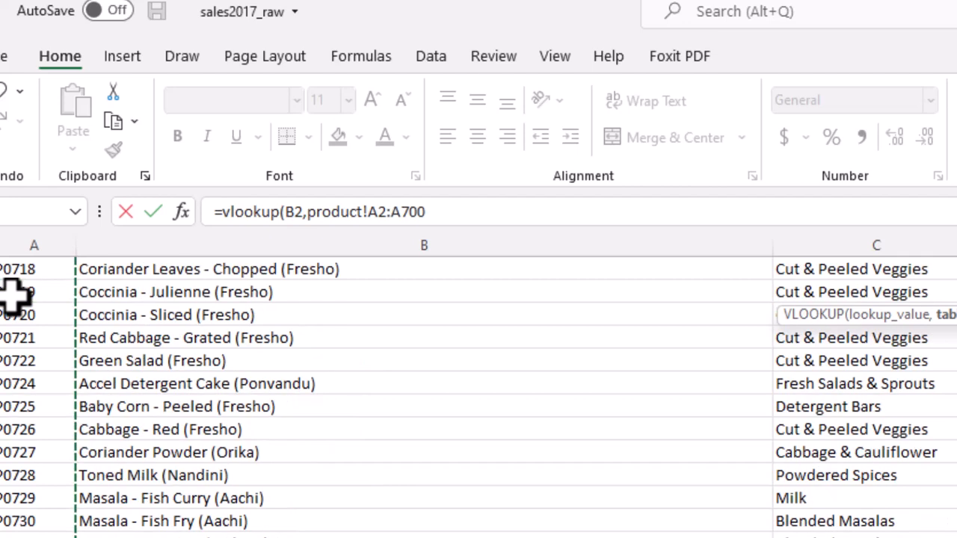
{"action": "key", "text": "ctrl+shift+Right"}
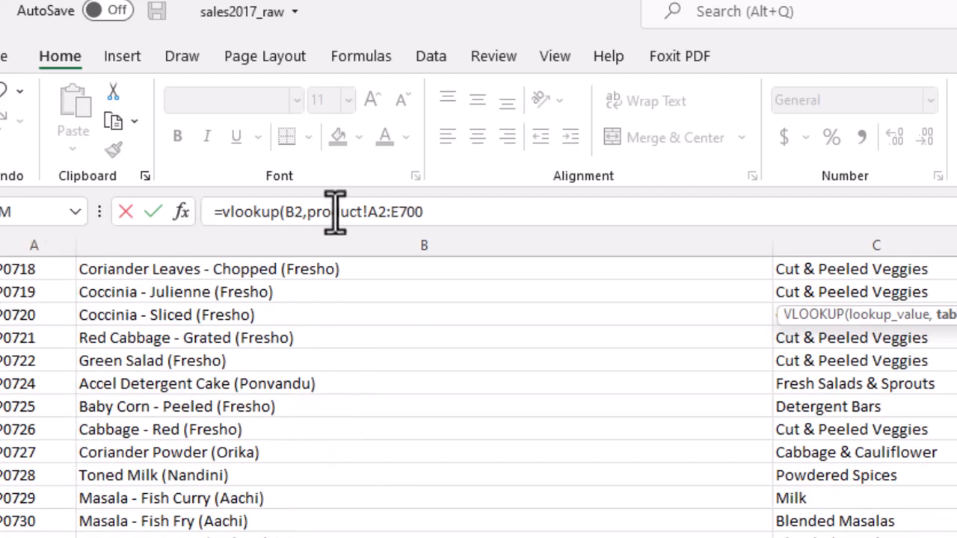
Make the VLOOKUP table range absolute as $A$2:$E$700.
{"action": "left_click", "coordinate": [429, 212]}
{"action": "left_click_drag", "start_coordinate": [429, 211], "coordinate": [367, 212]}
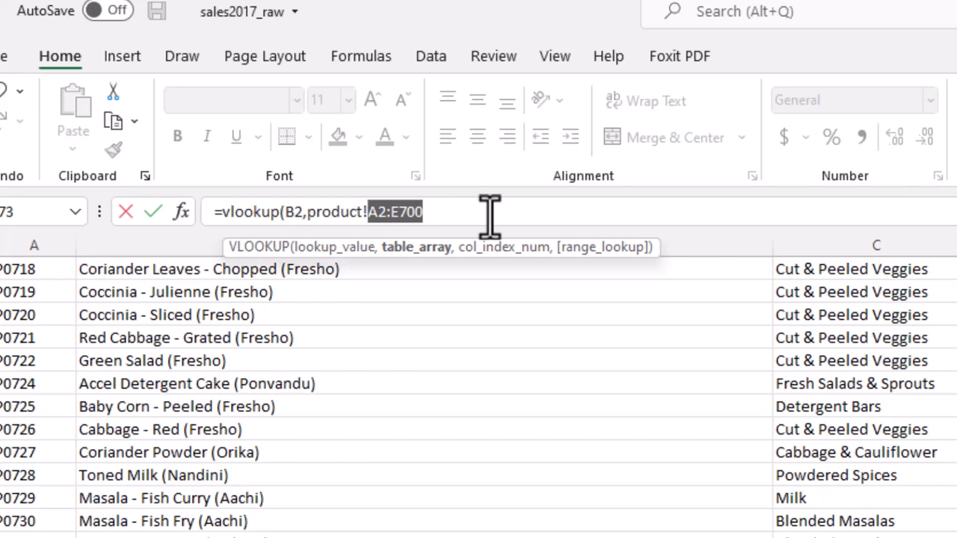
{"action": "key", "text": "F4"}
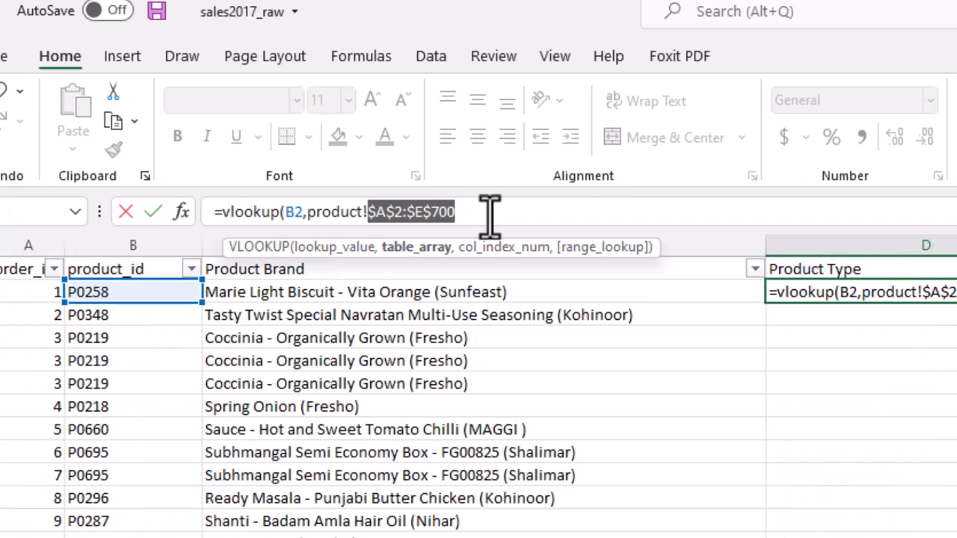
{"action": "left_click", "coordinate": [490, 217]}
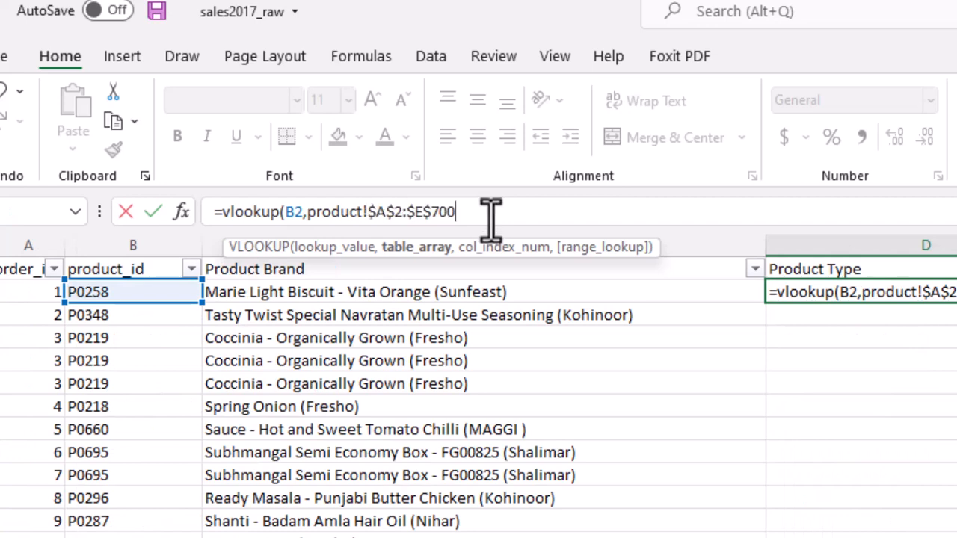
Complete the VLOOKUP in D2 with column index 3 and 0 for an exact match.
{"action": "type", "text": ",3"}
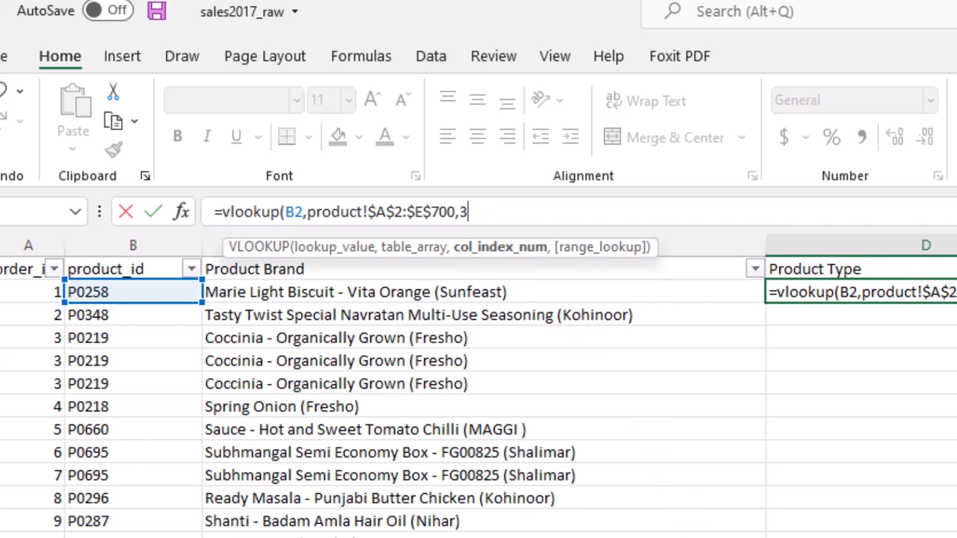
{"action": "type", "text": ","}
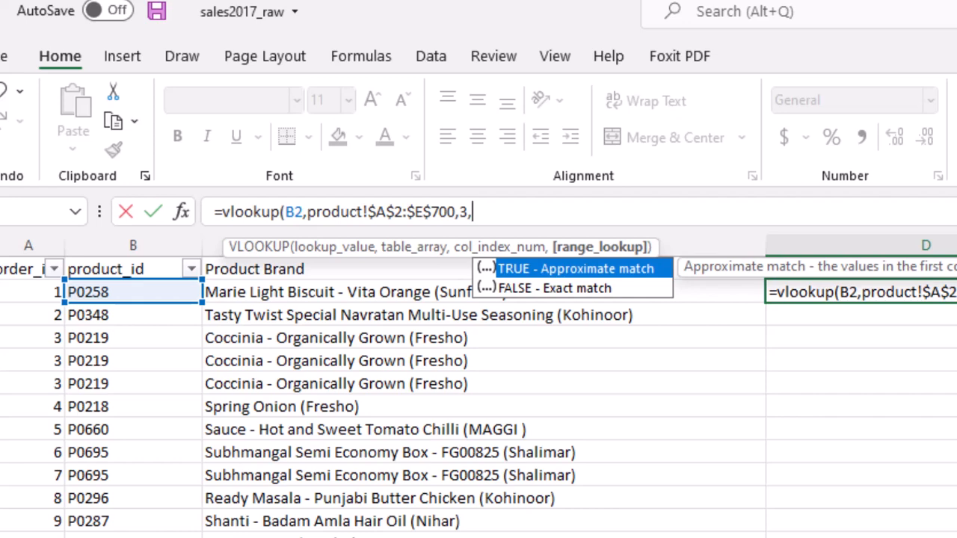
{"action": "type", "text": "0"}
{"action": "key", "text": "Escape"}
{"action": "type", "text": ")"}
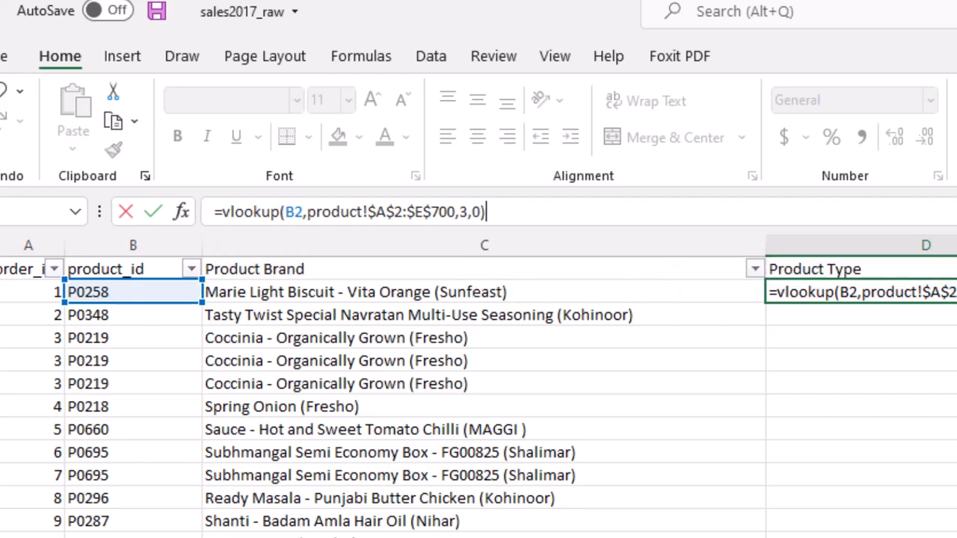
{"action": "key", "text": "Return"}
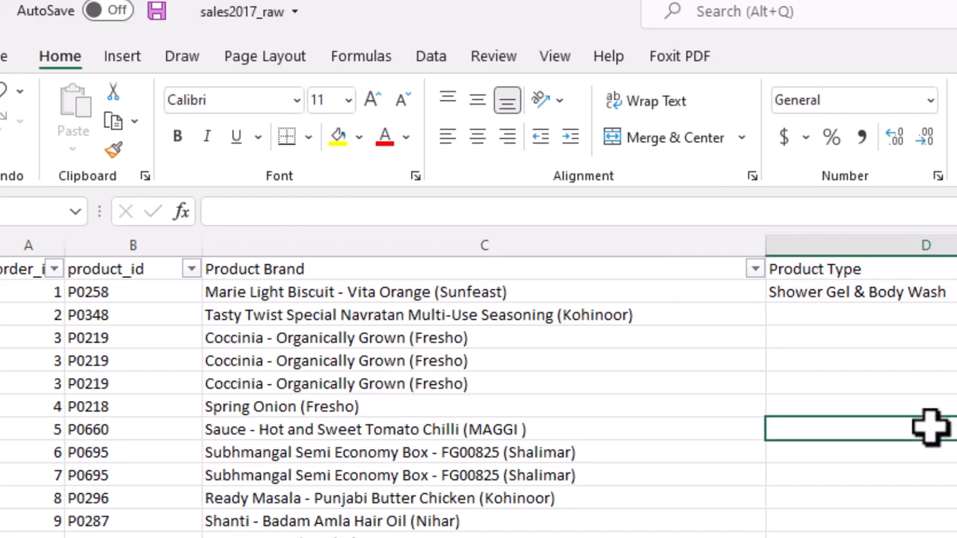
Check the D2 formula's column index against the product_id, product (brand) and type columns at the start of the product sheet.
{"action": "left_click", "coordinate": [884, 290]}
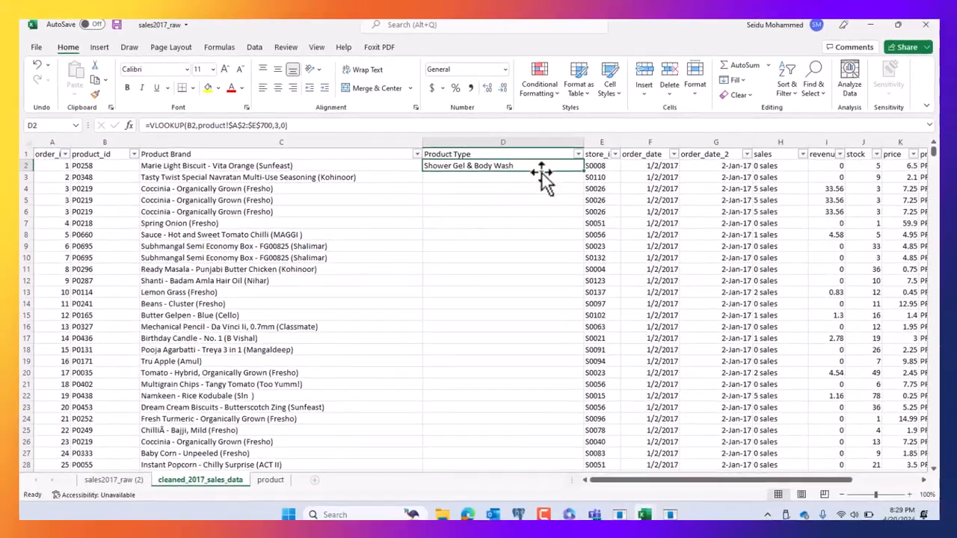
{"action": "left_click", "coordinate": [800, 273]}
{"action": "left_click", "coordinate": [770, 240]}
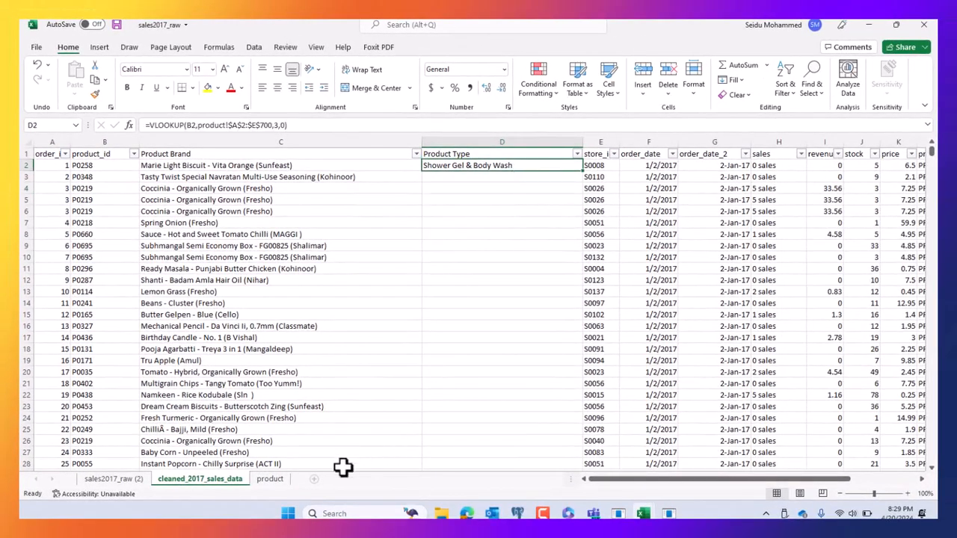
{"action": "left_click", "coordinate": [274, 480]}
{"action": "scroll", "coordinate": [396, 305], "scroll_direction": "up", "scroll_amount": 4}
{"action": "scroll", "coordinate": [401, 293], "scroll_direction": "up", "scroll_amount": 20}
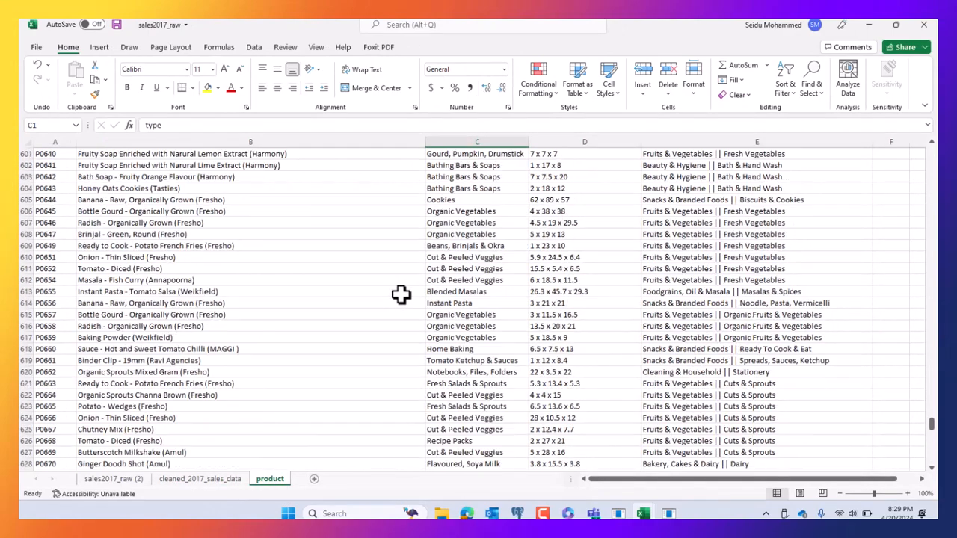
{"action": "left_click_drag", "start_coordinate": [930, 396], "coordinate": [920, 132]}
{"action": "left_click", "coordinate": [282, 344]}
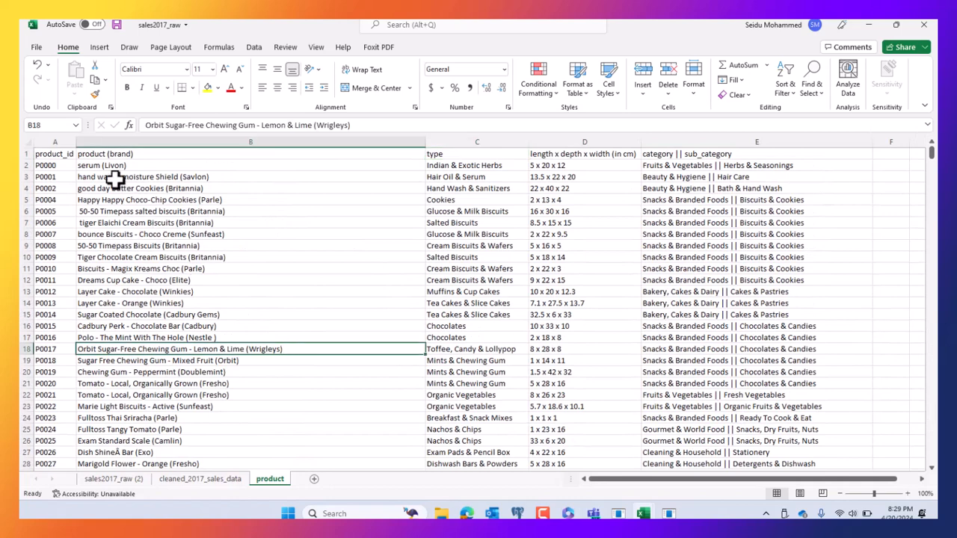
{"action": "left_click", "coordinate": [61, 142]}
{"action": "left_click", "coordinate": [196, 141]}
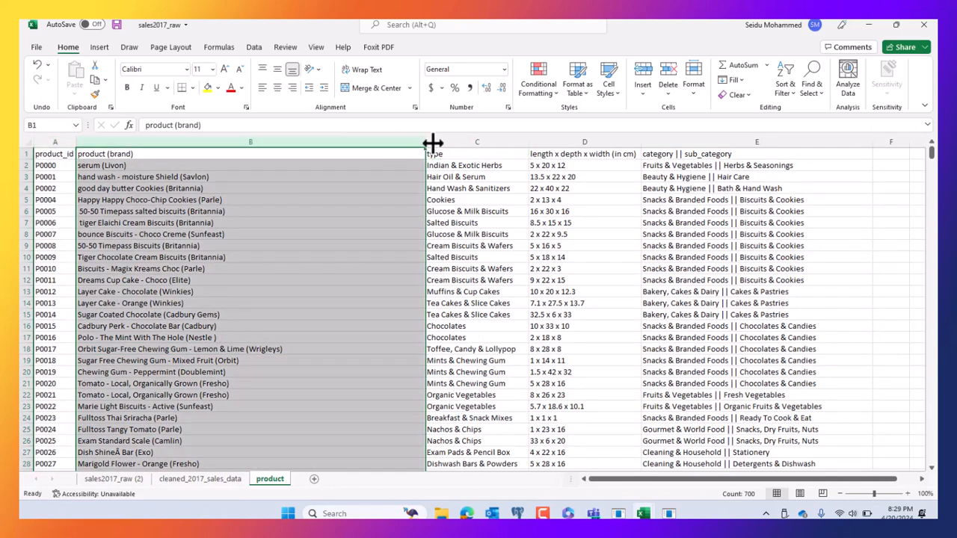
{"action": "left_click", "coordinate": [443, 141]}
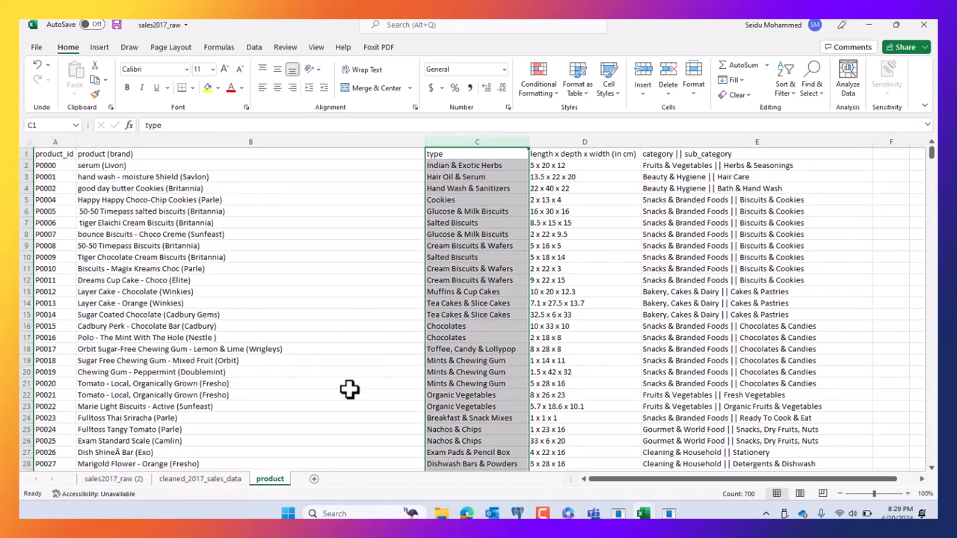
Return to the cleaned_2017_sales_data sheet and compare the first row's product ID, Product Brand and Product Type.
{"action": "left_click", "coordinate": [212, 479]}
{"action": "left_click", "coordinate": [498, 211]}
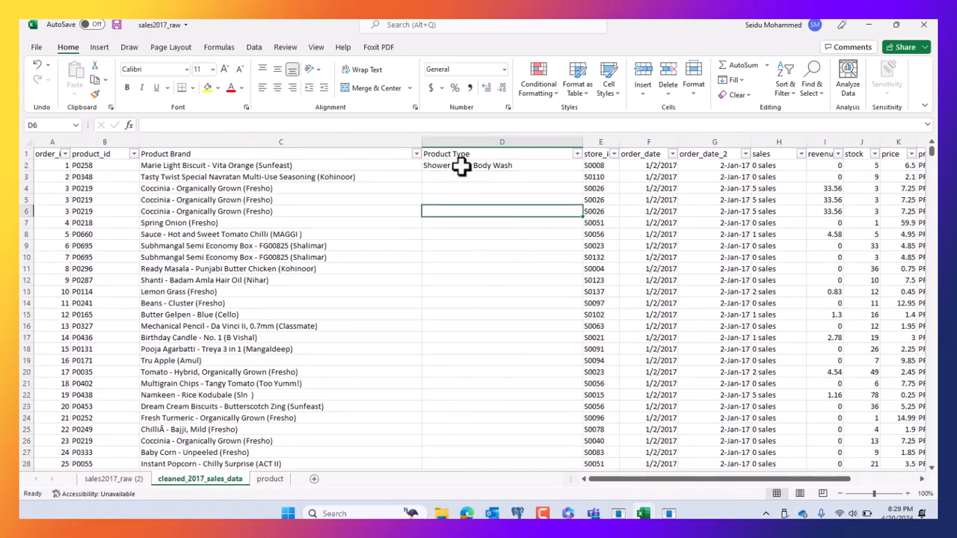
{"action": "left_click", "coordinate": [459, 165]}
{"action": "left_click", "coordinate": [278, 165]}
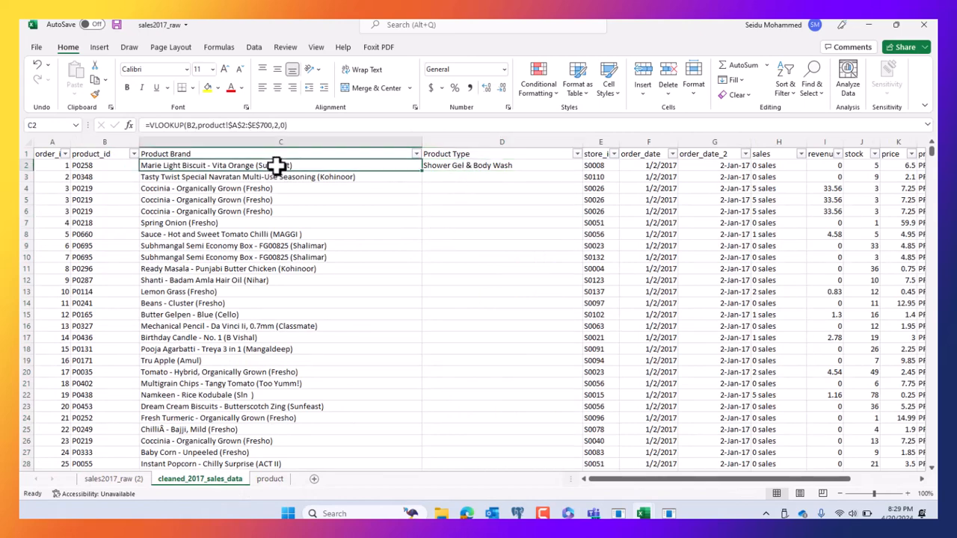
{"action": "left_click", "coordinate": [82, 165]}
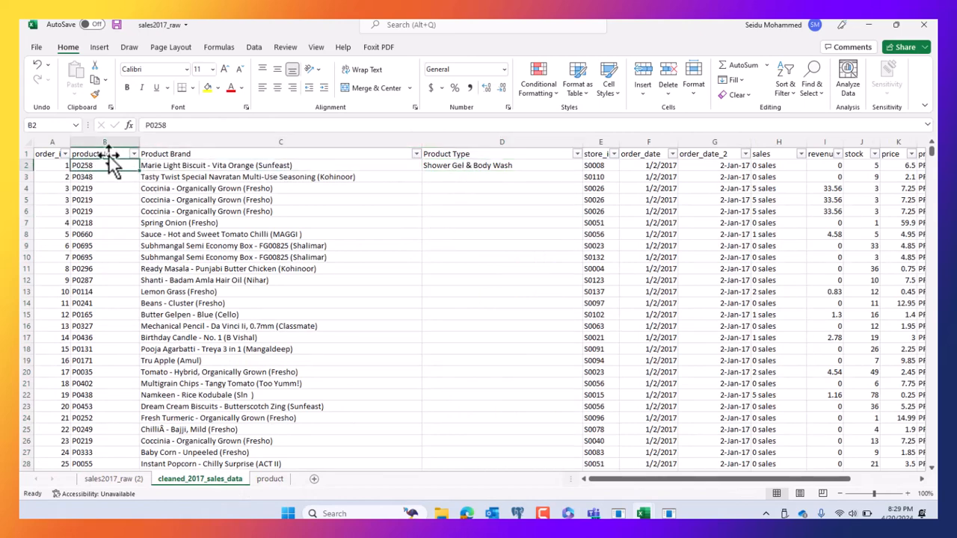
{"action": "left_click", "coordinate": [99, 200]}
{"action": "left_click", "coordinate": [99, 169]}
{"action": "left_click", "coordinate": [453, 165]}
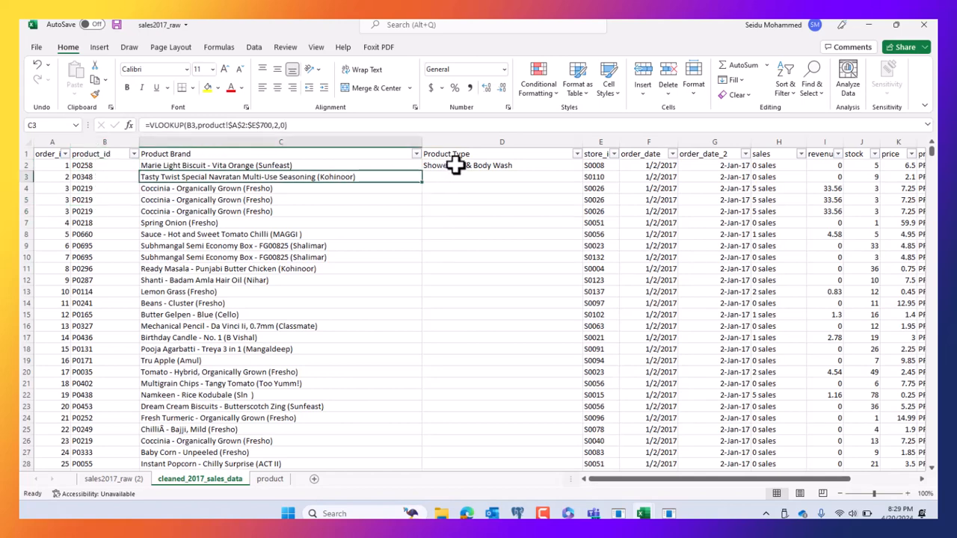
Fill the Product Type formula from D2 down to the last data row.
{"action": "left_click", "coordinate": [516, 216]}
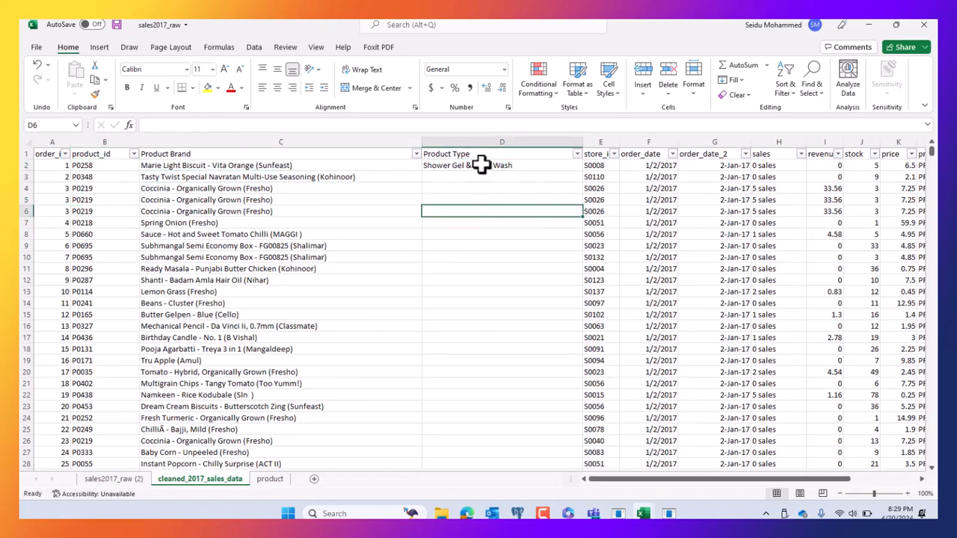
{"action": "left_click", "coordinate": [481, 164]}
{"action": "double_click", "coordinate": [584, 171]}
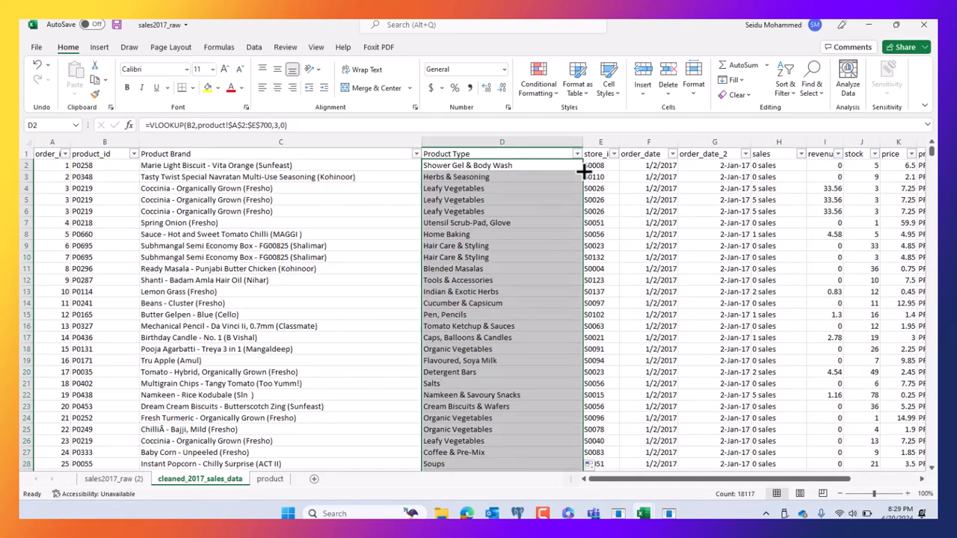
Review the values in the Product Type column's filter list and keep all of them selected.
{"action": "left_click", "coordinate": [573, 248]}
{"action": "left_click", "coordinate": [576, 154]}
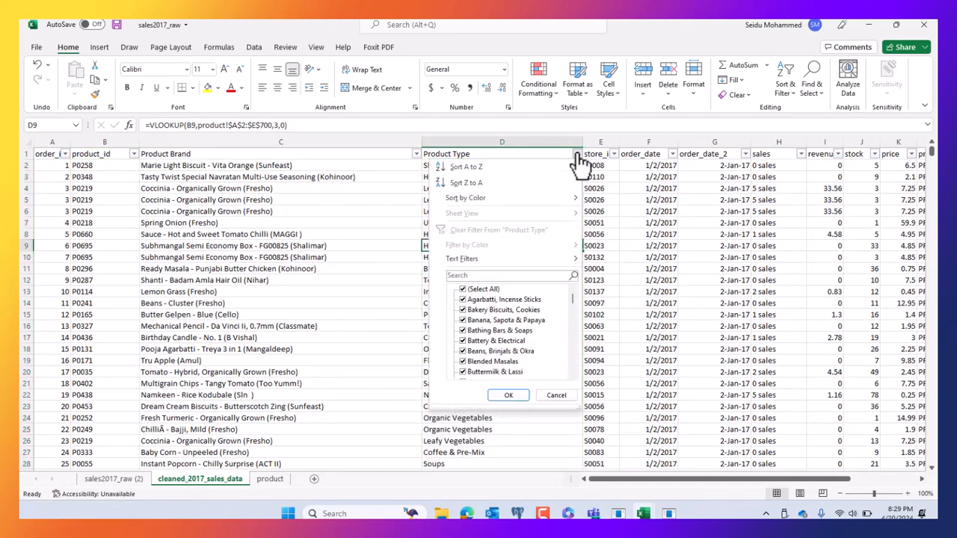
{"action": "scroll", "coordinate": [575, 310], "scroll_direction": "down", "scroll_amount": 2}
{"action": "left_click_drag", "start_coordinate": [571, 303], "coordinate": [573, 391]}
{"action": "left_click", "coordinate": [509, 395]}
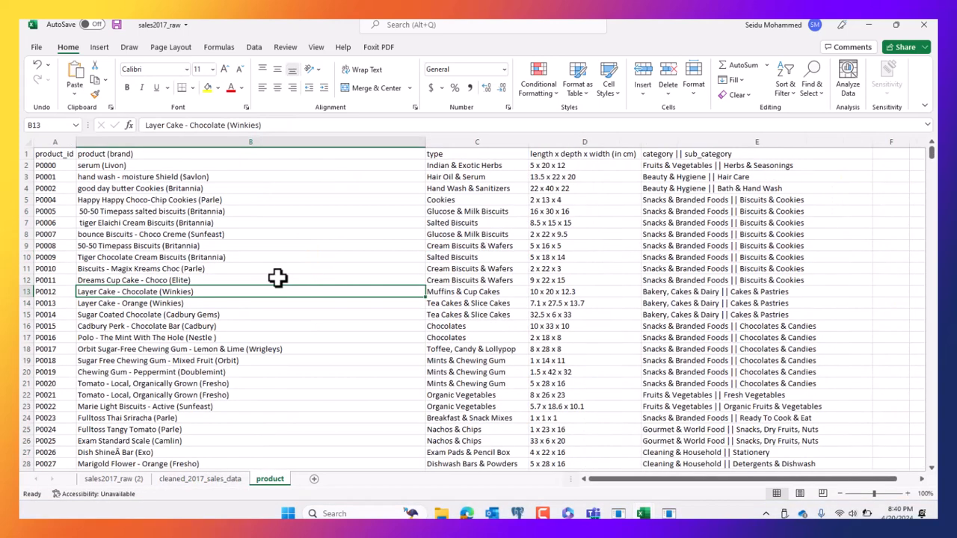
Examine the product sheet's product_id column next to the product (brand) entries.
{"action": "left_click", "coordinate": [277, 278]}
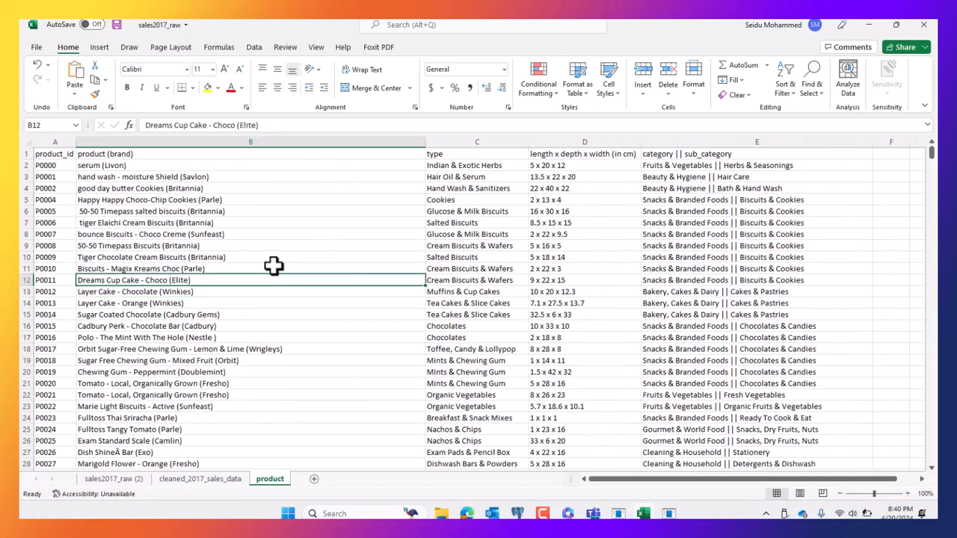
{"action": "left_click", "coordinate": [264, 213]}
{"action": "left_click", "coordinate": [116, 199]}
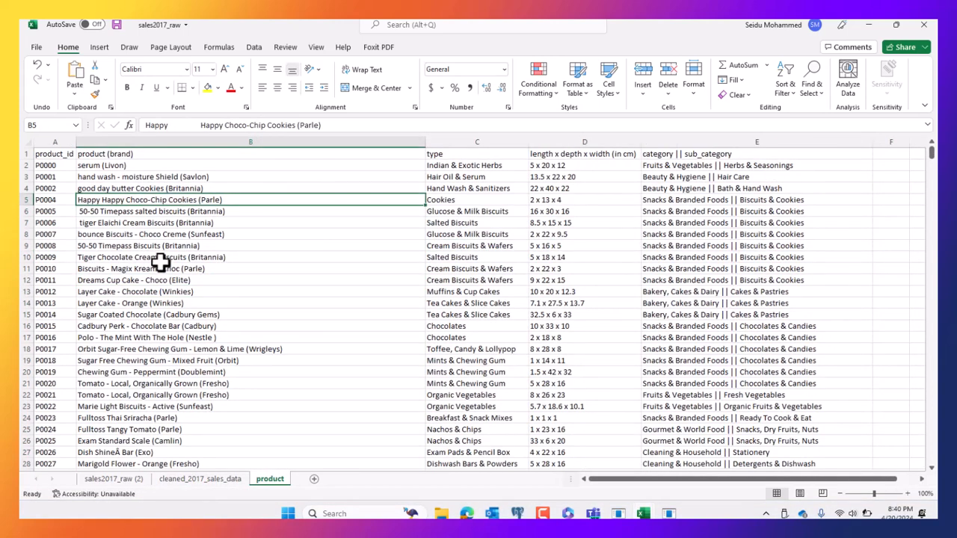
{"action": "left_click", "coordinate": [66, 140]}
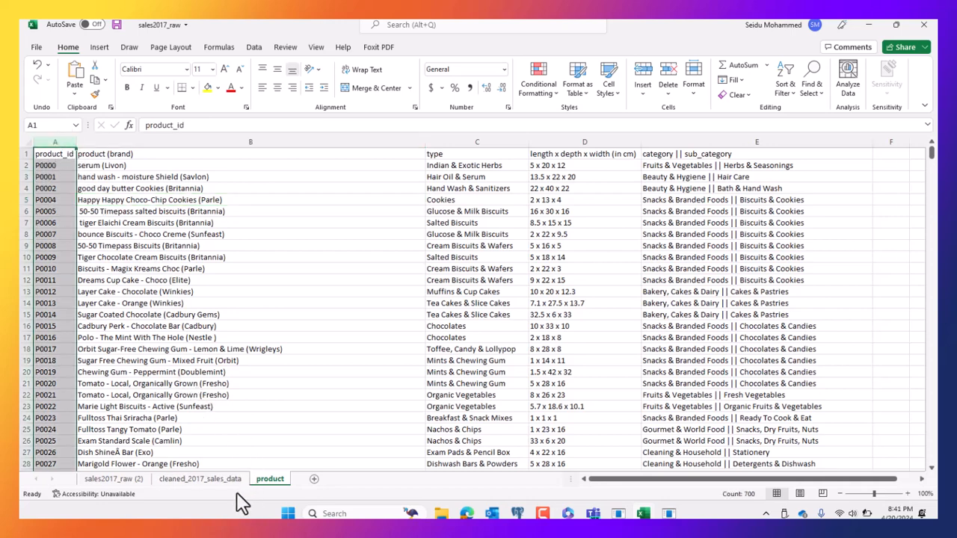
{"action": "left_click", "coordinate": [160, 325]}
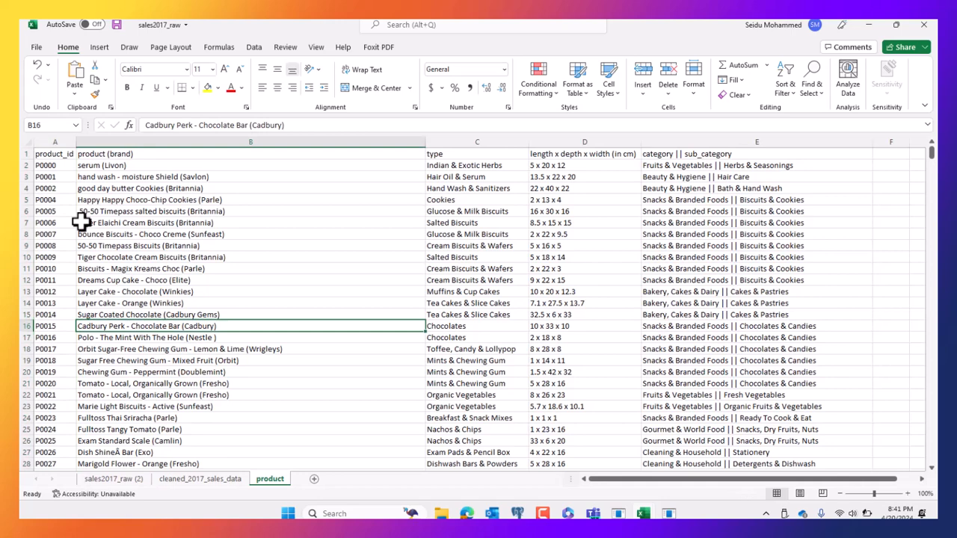
{"action": "left_click", "coordinate": [60, 151]}
{"action": "left_click", "coordinate": [60, 141]}
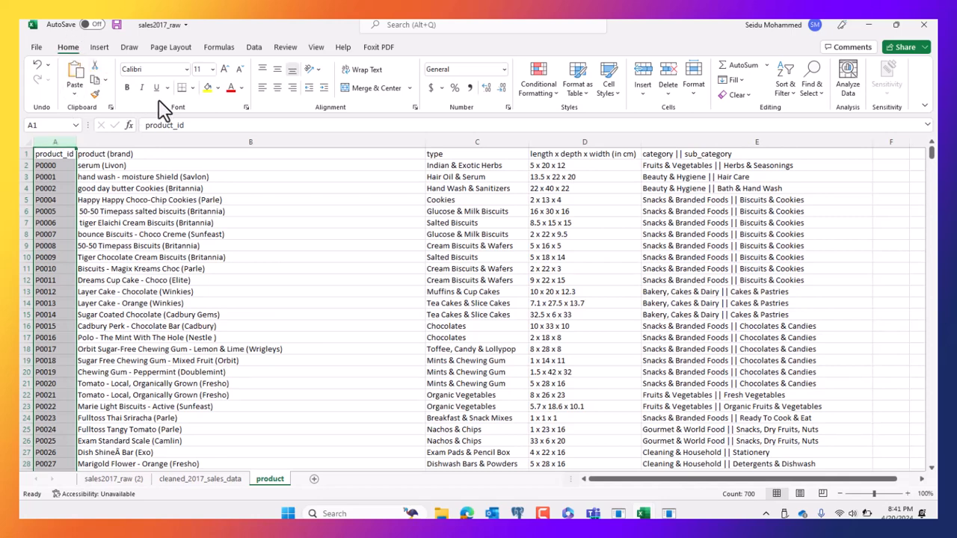
Widen the product_id column on the product sheet slightly.
{"action": "left_click", "coordinate": [202, 179]}
{"action": "left_click", "coordinate": [77, 143]}
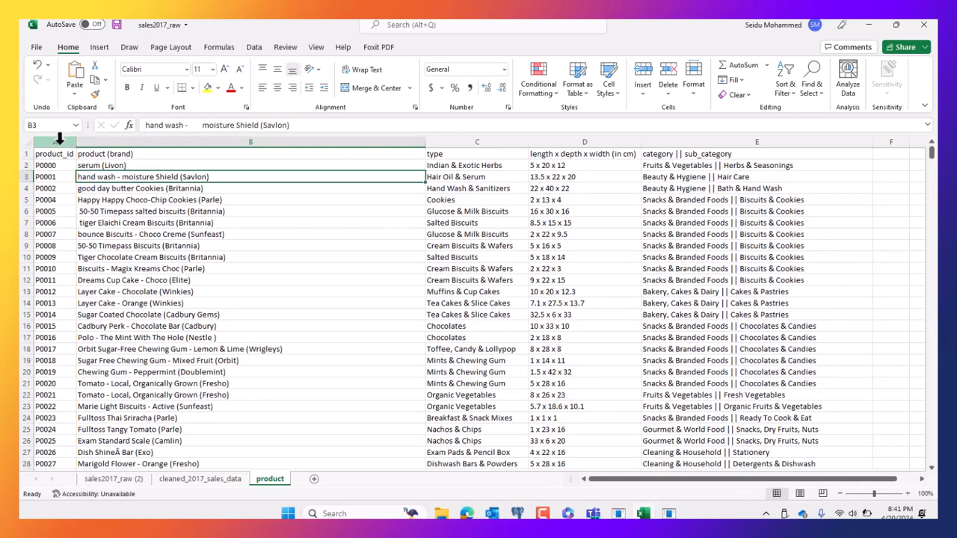
{"action": "left_click", "coordinate": [60, 142]}
{"action": "left_click_drag", "start_coordinate": [77, 145], "coordinate": [98, 144]}
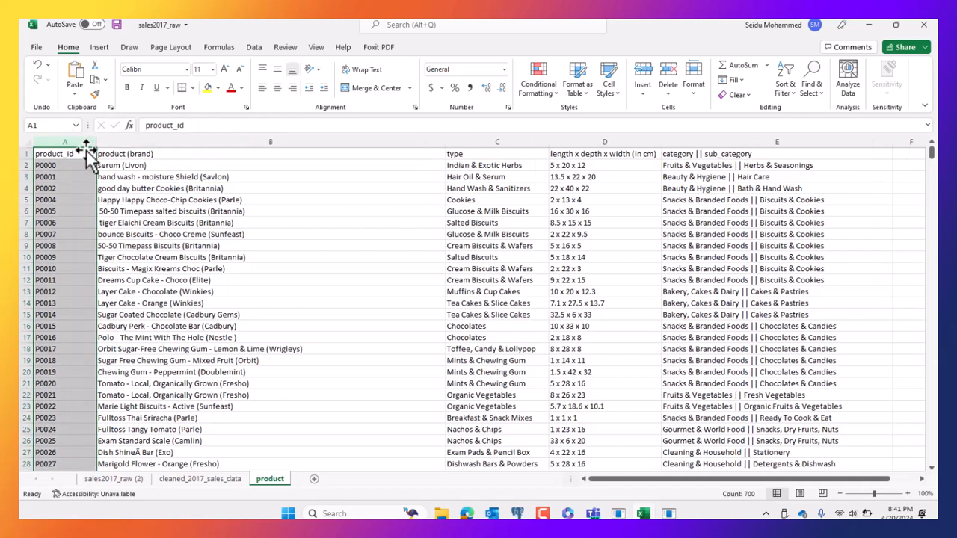
Check the position of the product_id column relative to the other columns of the product sheet's lookup table.
{"action": "left_click", "coordinate": [85, 177]}
{"action": "left_click", "coordinate": [82, 143]}
{"action": "left_click", "coordinate": [250, 282]}
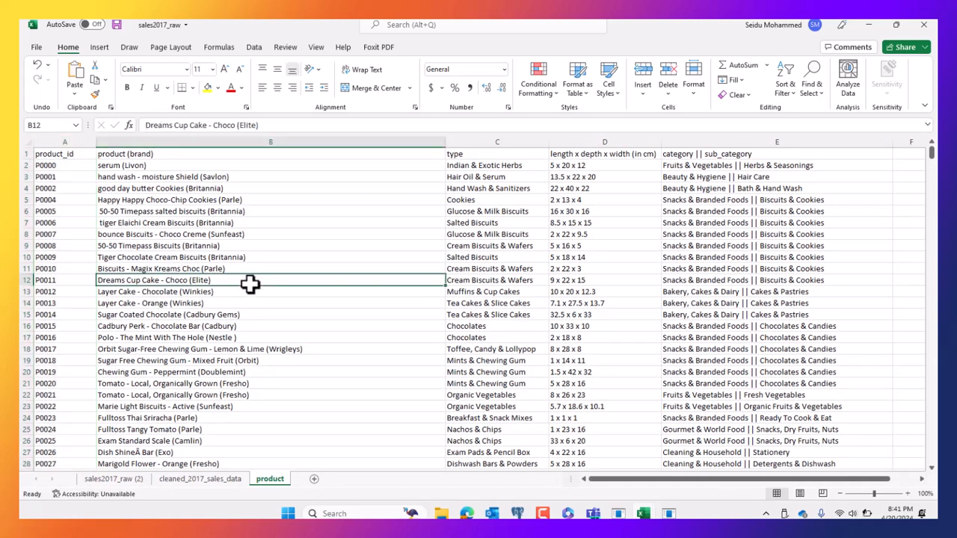
{"action": "left_click", "coordinate": [83, 140]}
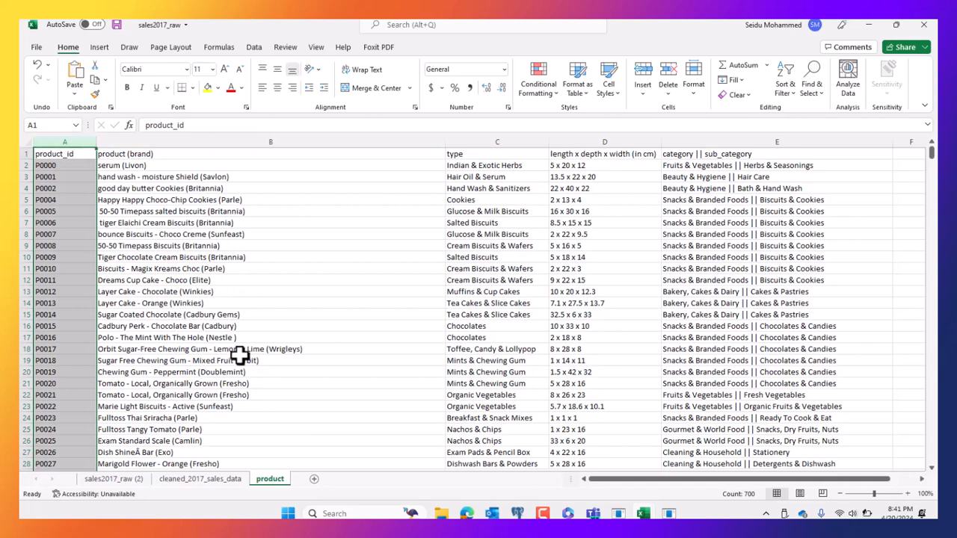
{"action": "left_click", "coordinate": [74, 157]}
{"action": "left_click", "coordinate": [71, 141]}
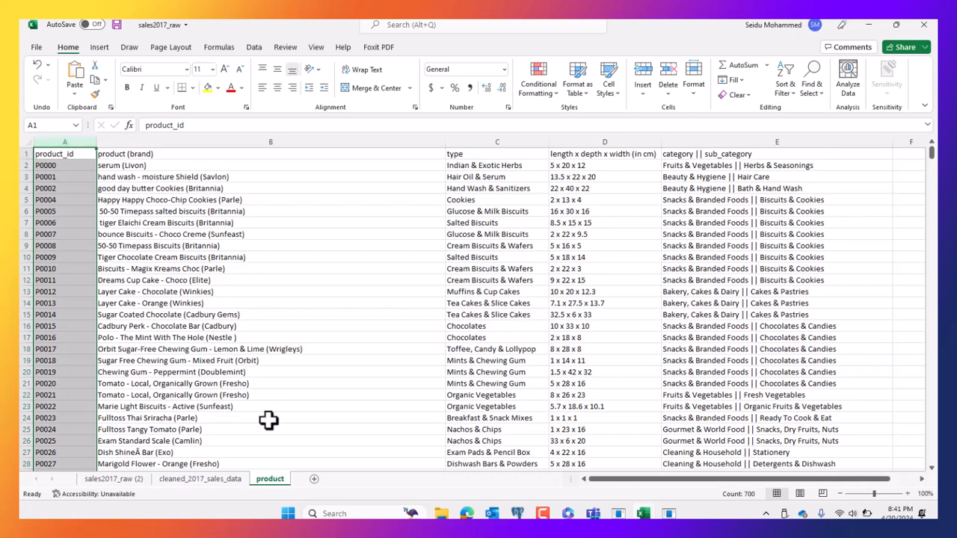
On cleaned_2017_sales_data, check the product_id column and B2 against the arguments of the VLOOKUP formula in D2.
{"action": "left_click", "coordinate": [203, 479]}
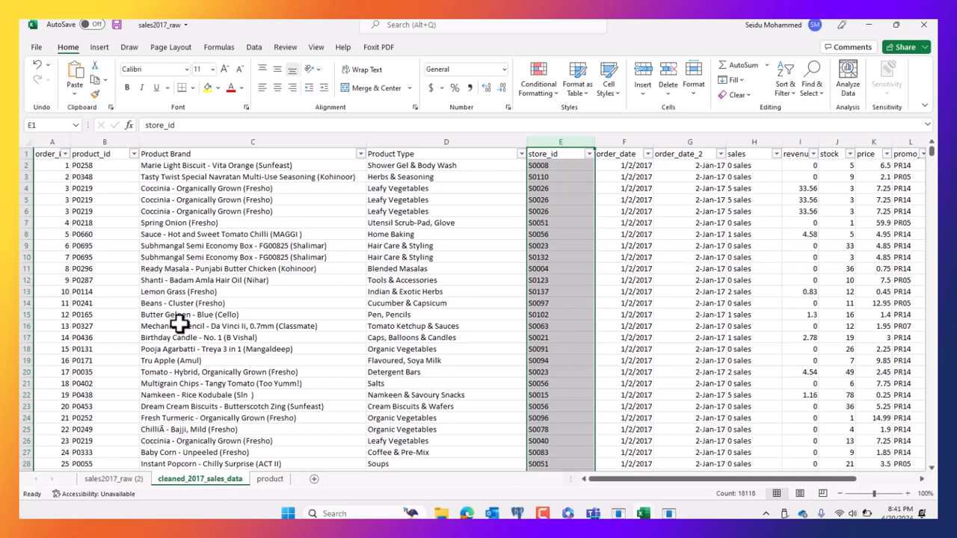
{"action": "left_click", "coordinate": [105, 134]}
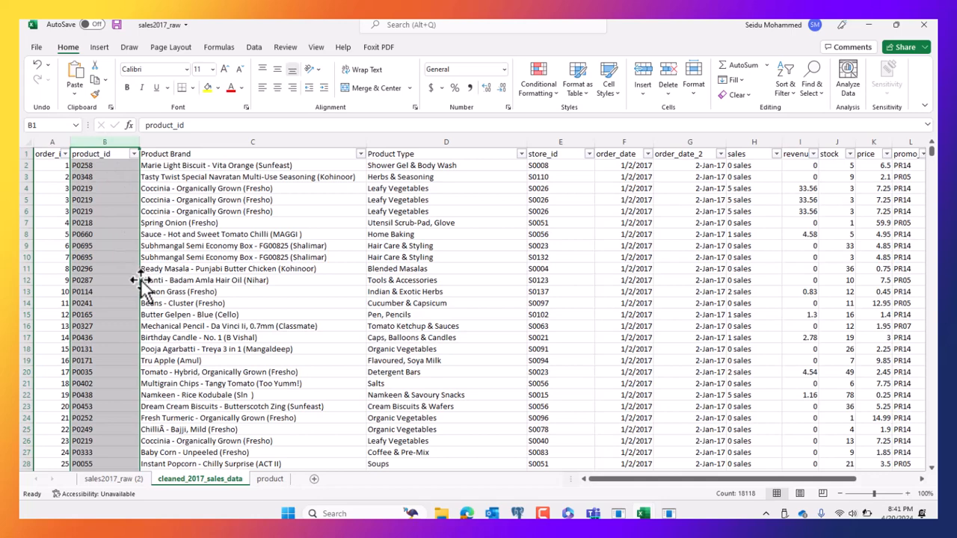
{"action": "left_click", "coordinate": [110, 166]}
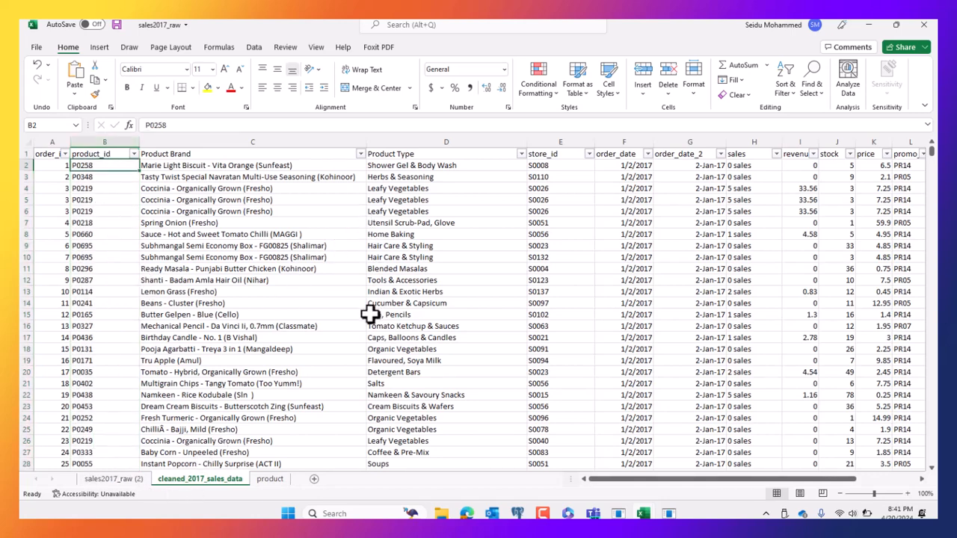
{"action": "left_click", "coordinate": [440, 177]}
{"action": "left_click", "coordinate": [443, 166]}
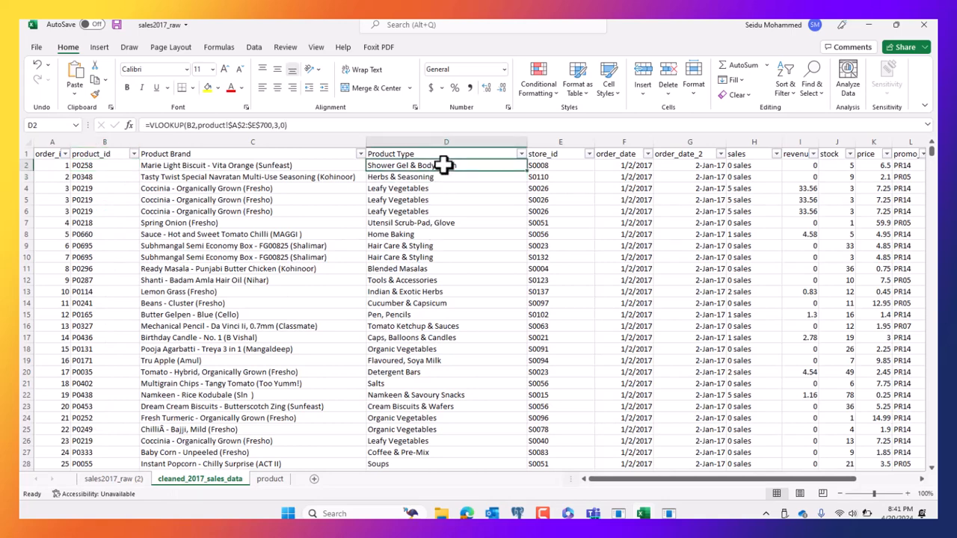
{"action": "double_click", "coordinate": [385, 165]}
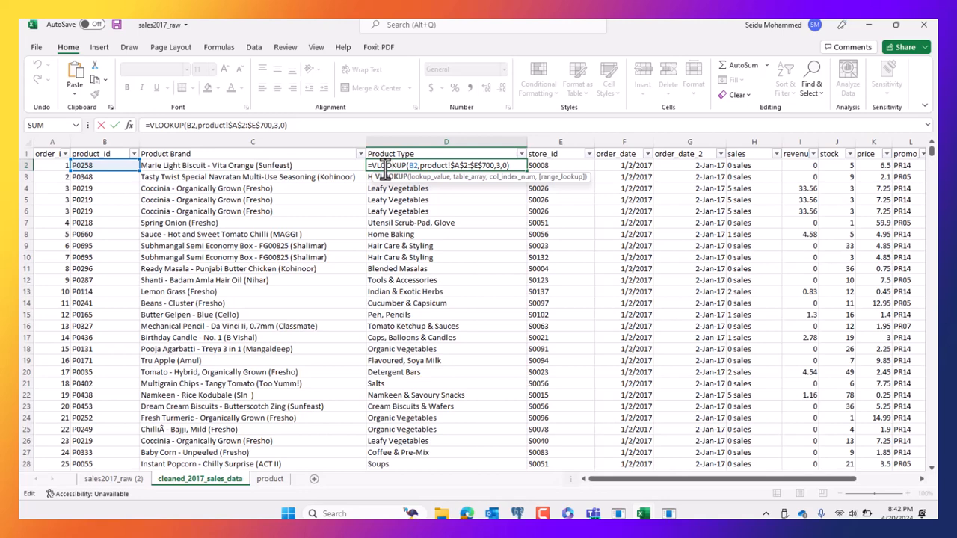
{"action": "key", "text": "ctrl+Return"}
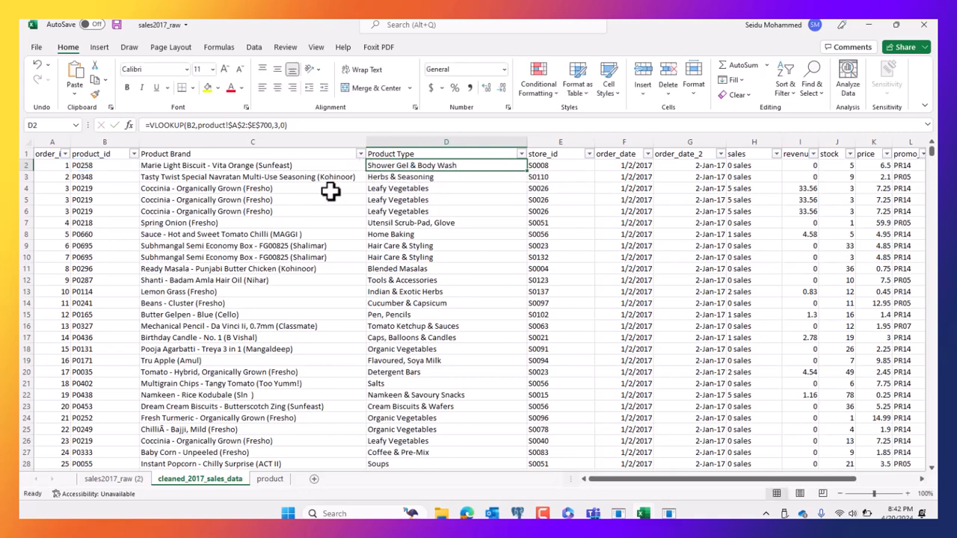
Return to the product sheet and check the product_id column that the D2 formula searches.
{"action": "left_click", "coordinate": [269, 479]}
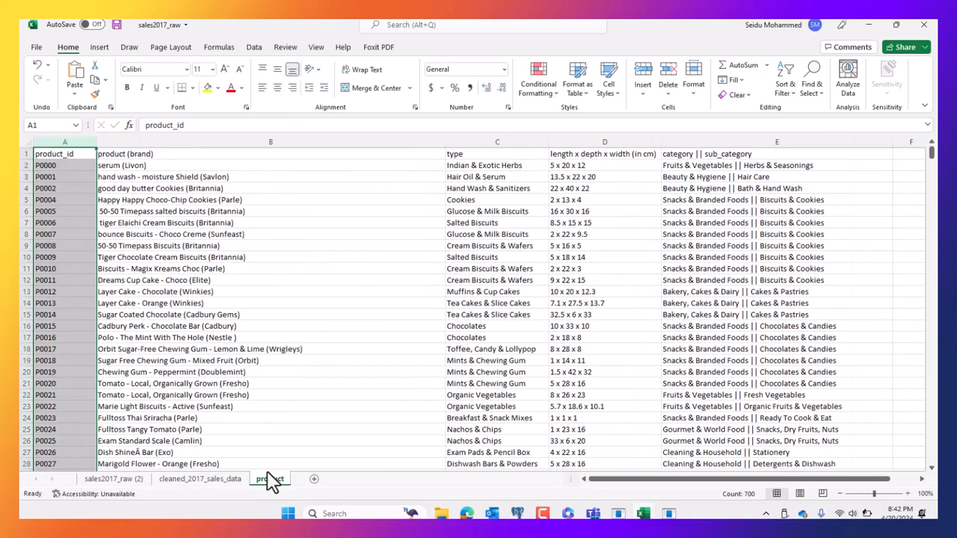
{"action": "left_click", "coordinate": [252, 301]}
{"action": "left_click", "coordinate": [63, 142]}
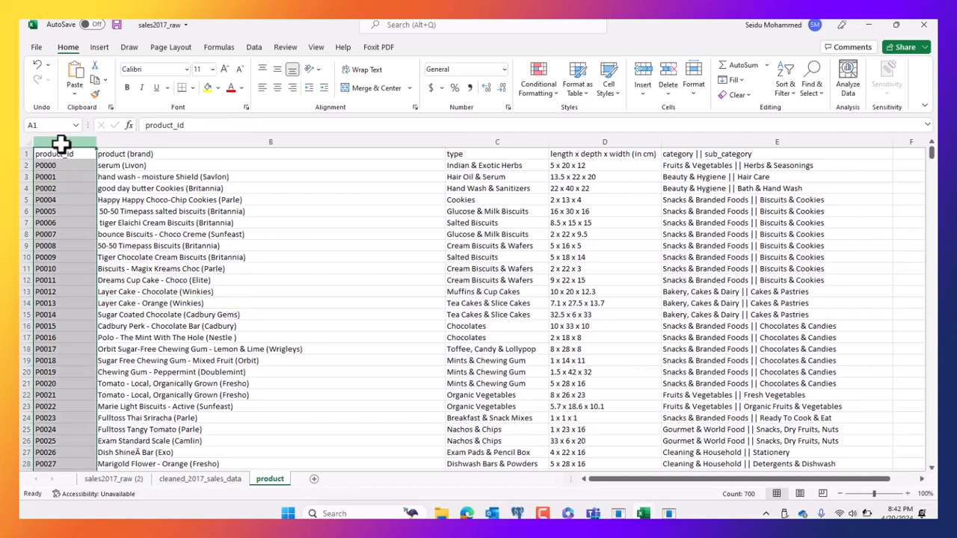
{"action": "left_click", "coordinate": [212, 278]}
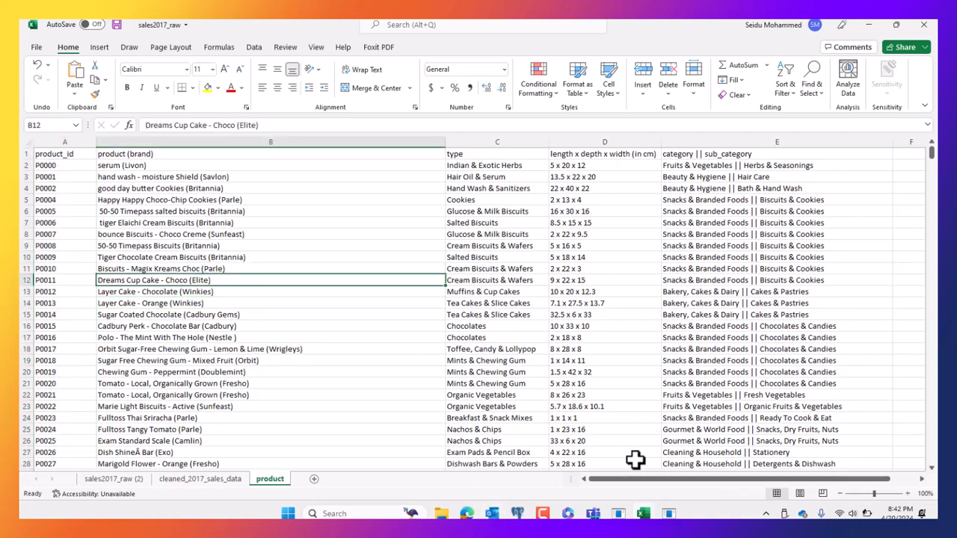
{"action": "left_click", "coordinate": [668, 513]}
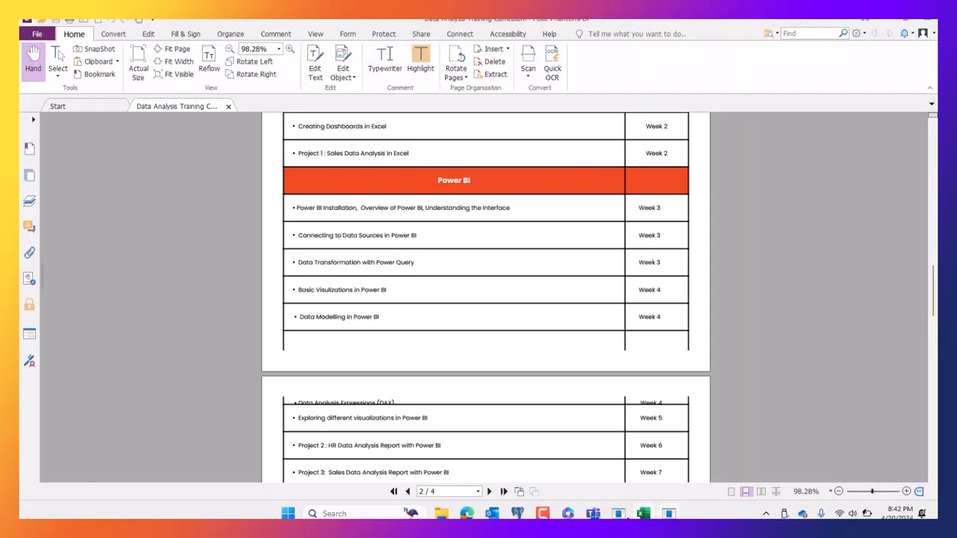
{"action": "mouse_move", "coordinate": [618, 513]}
{"action": "left_click", "coordinate": [583, 459]}
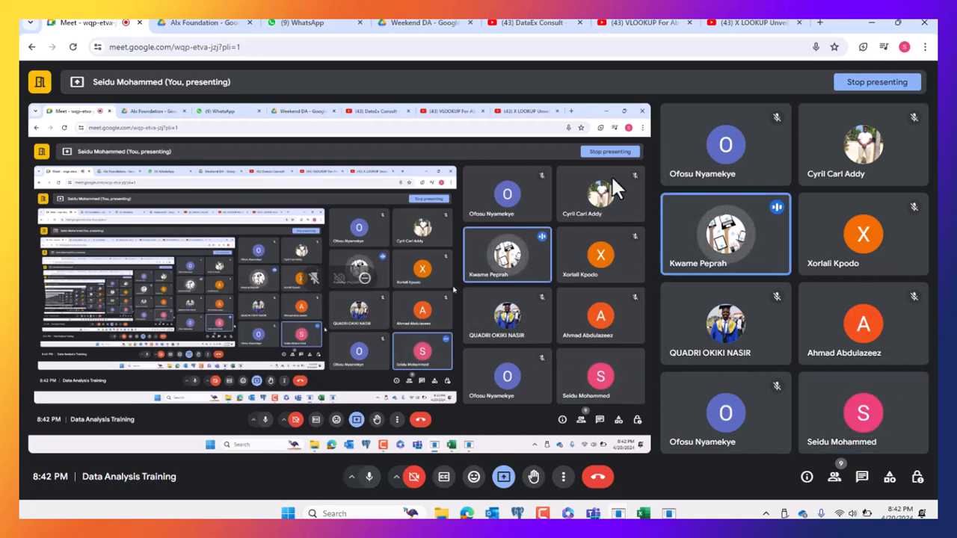
{"action": "left_click", "coordinate": [879, 22]}
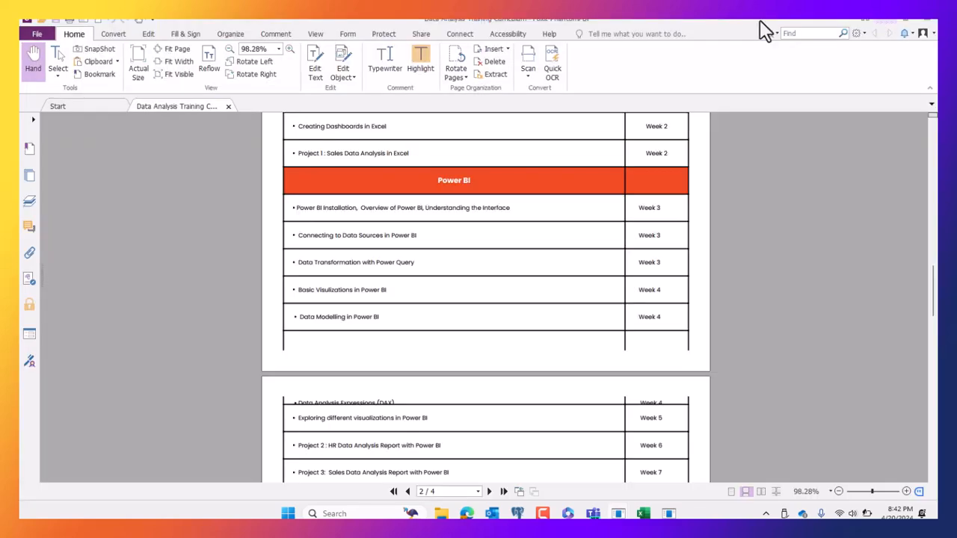
{"action": "left_click", "coordinate": [888, 21]}
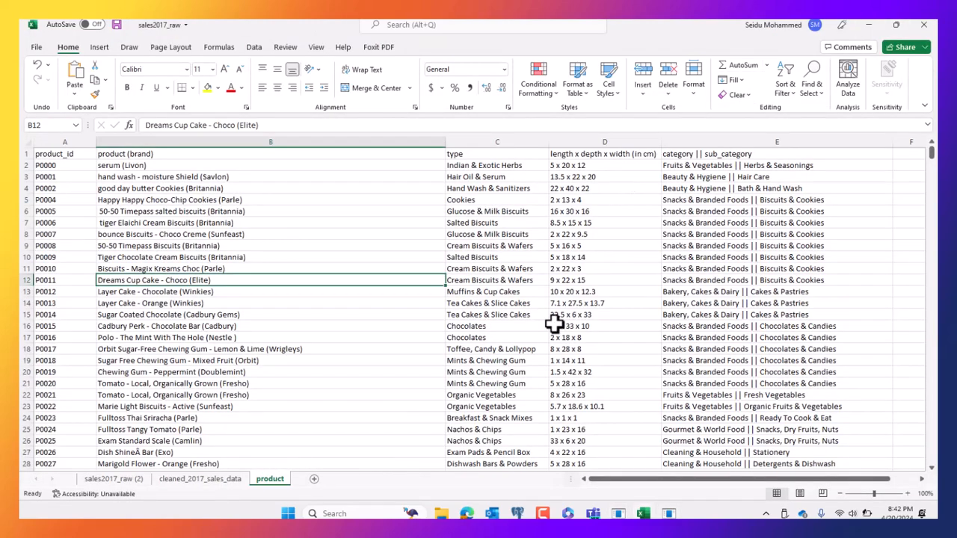
Compare the product_id column on the product sheet with the product_id column on cleaned_2017_sales_data.
{"action": "left_click", "coordinate": [277, 348]}
{"action": "left_click", "coordinate": [67, 142]}
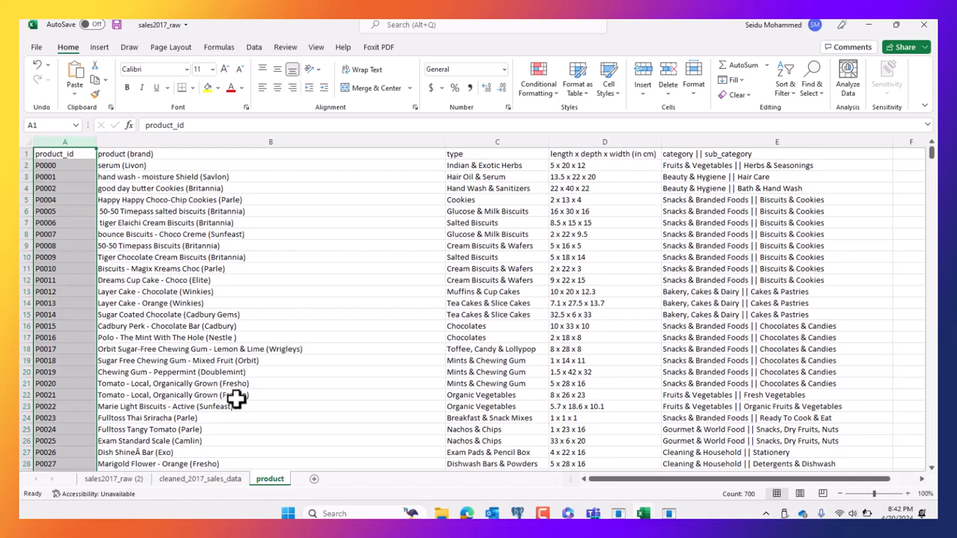
{"action": "left_click", "coordinate": [141, 187]}
{"action": "left_click", "coordinate": [79, 139]}
{"action": "left_click", "coordinate": [213, 479]}
{"action": "left_click", "coordinate": [86, 142]}
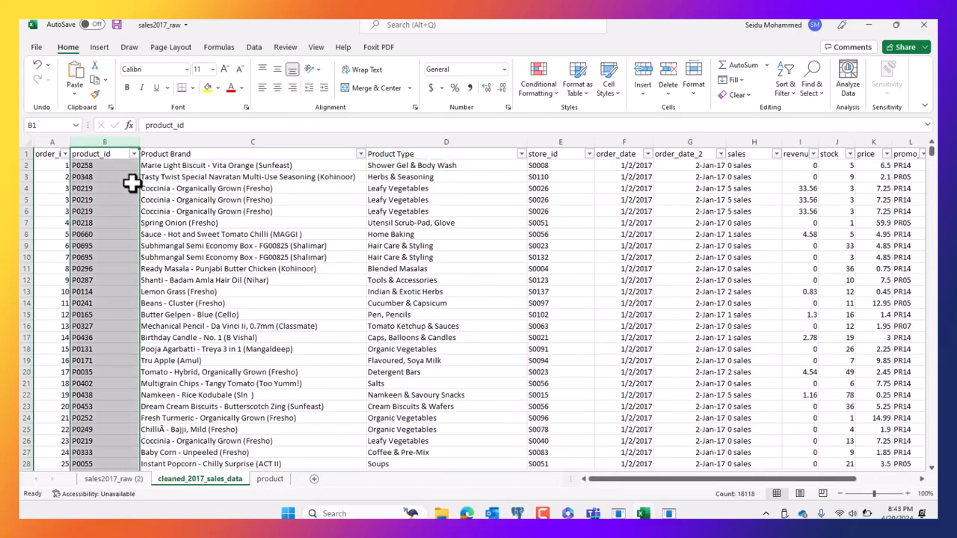
{"action": "left_click", "coordinate": [199, 268]}
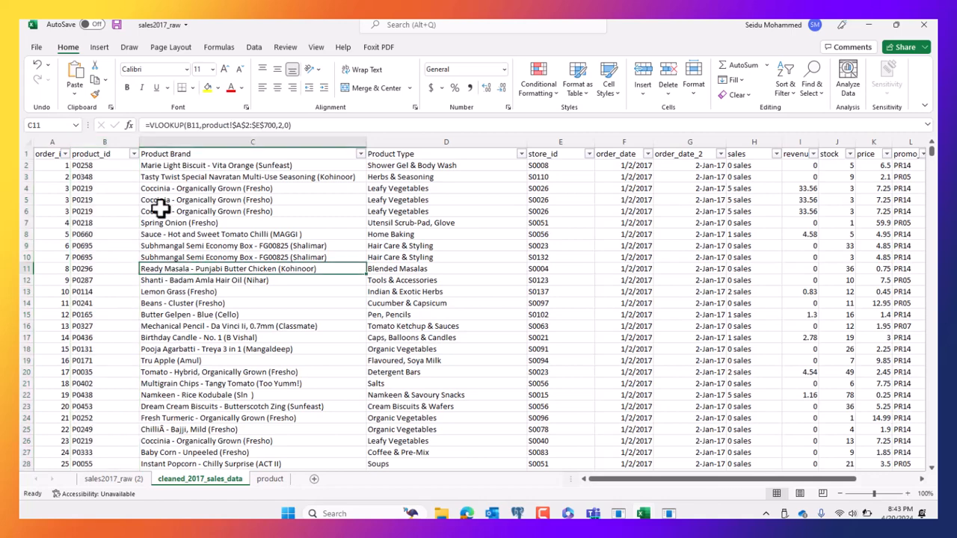
{"action": "left_click", "coordinate": [108, 142]}
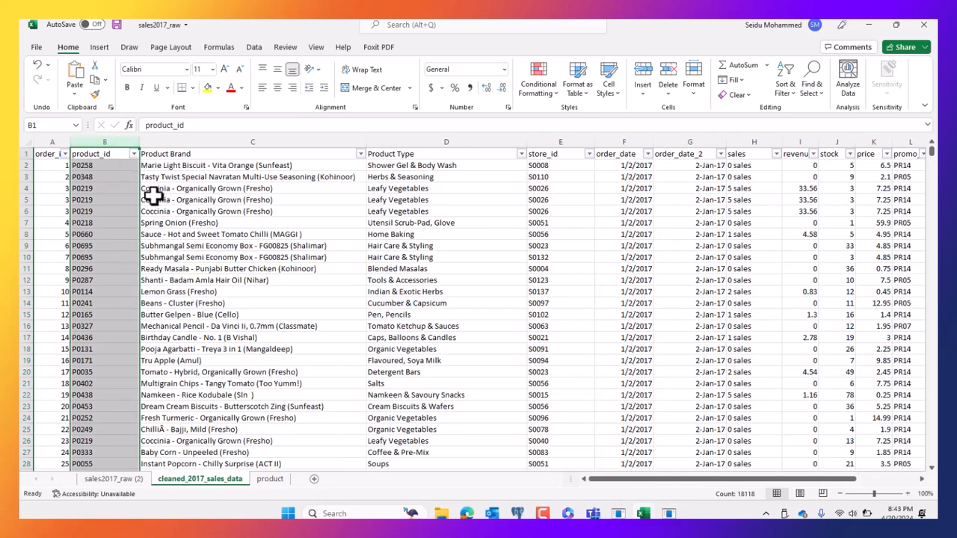
{"action": "left_click", "coordinate": [228, 303]}
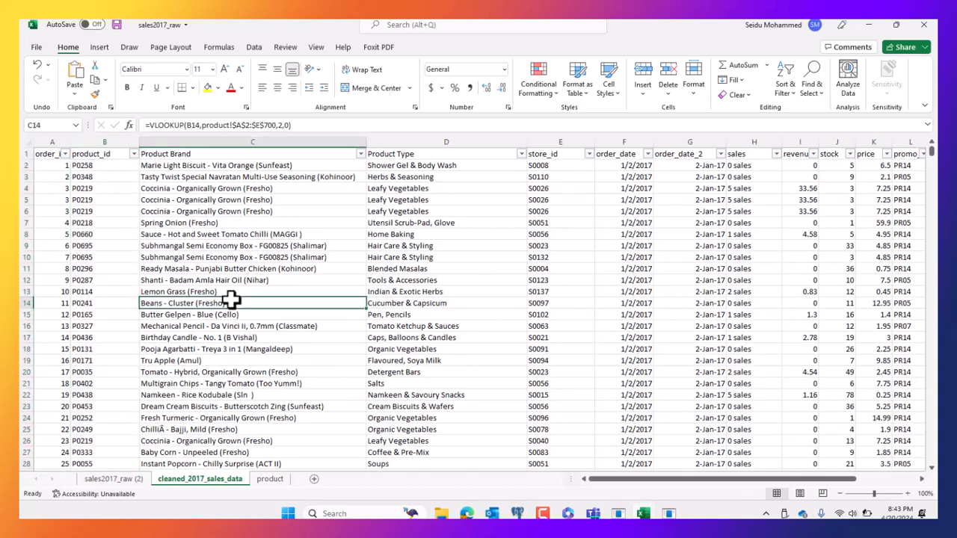
Compare the first product IDs on the product sheet with the ID in B2 of cleaned_2017_sales_data.
{"action": "left_click", "coordinate": [271, 481]}
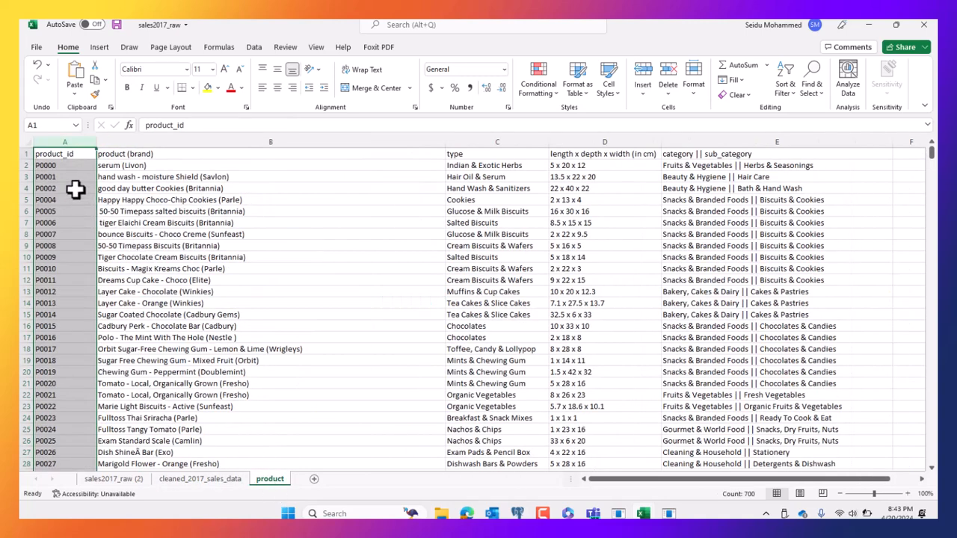
{"action": "left_click", "coordinate": [69, 165]}
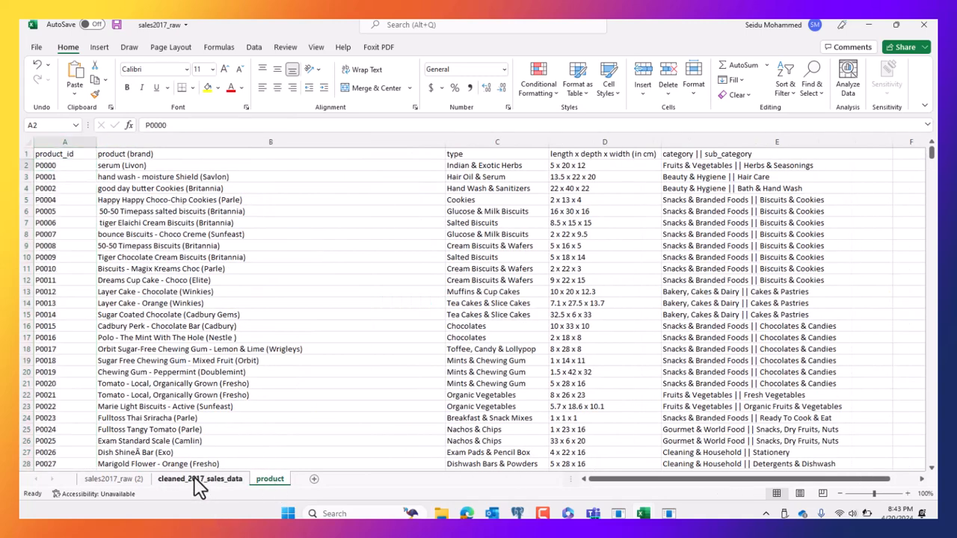
{"action": "left_click", "coordinate": [196, 479]}
{"action": "left_click", "coordinate": [162, 259]}
{"action": "left_click", "coordinate": [104, 166]}
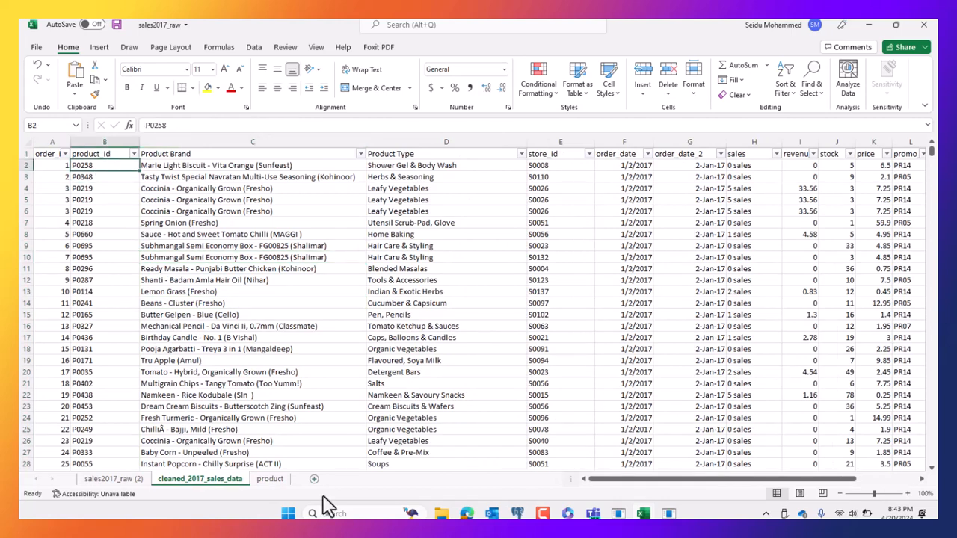
{"action": "left_click", "coordinate": [267, 481]}
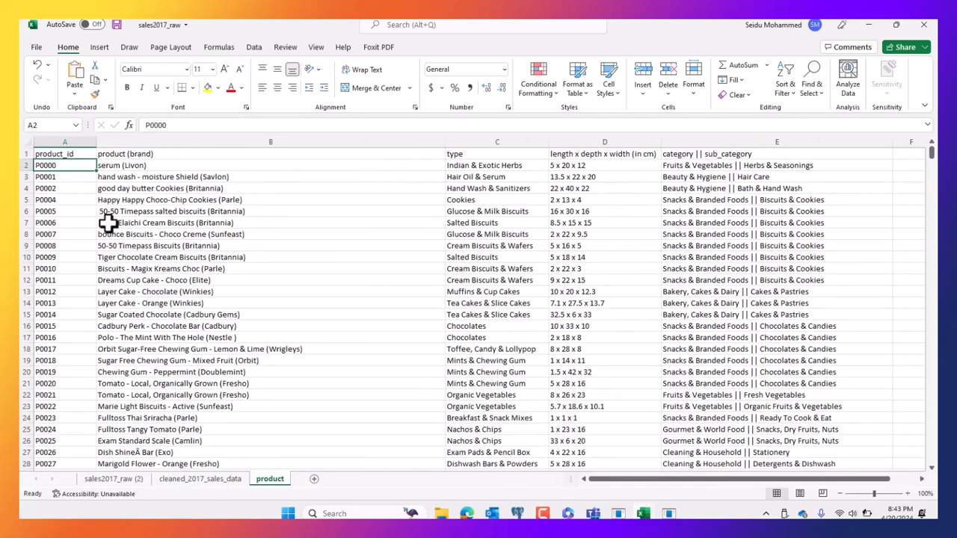
{"action": "left_click", "coordinate": [87, 198]}
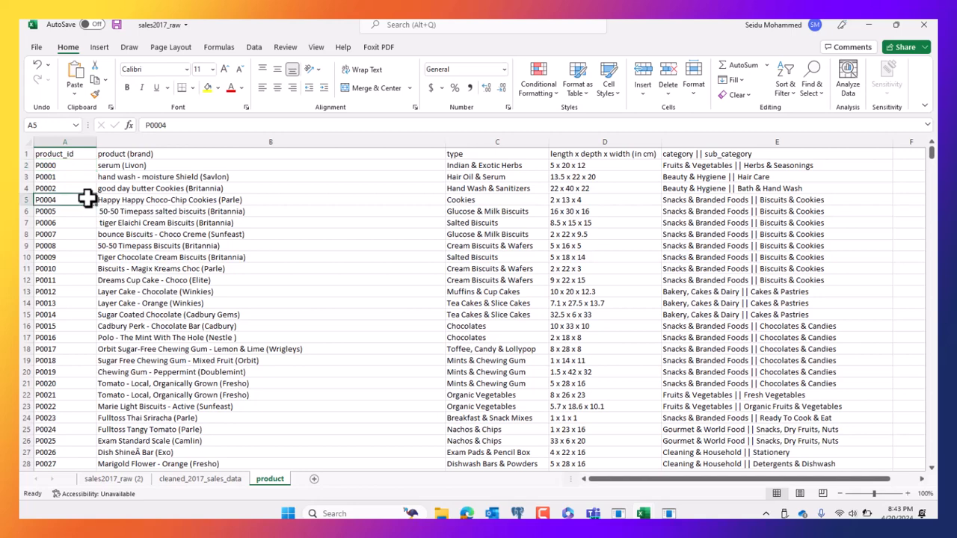
Compare the product (brand) column on the product sheet with the VLOOKUP in C2 and the ID in B2 of cleaned_2017_sales_data.
{"action": "left_click", "coordinate": [191, 142]}
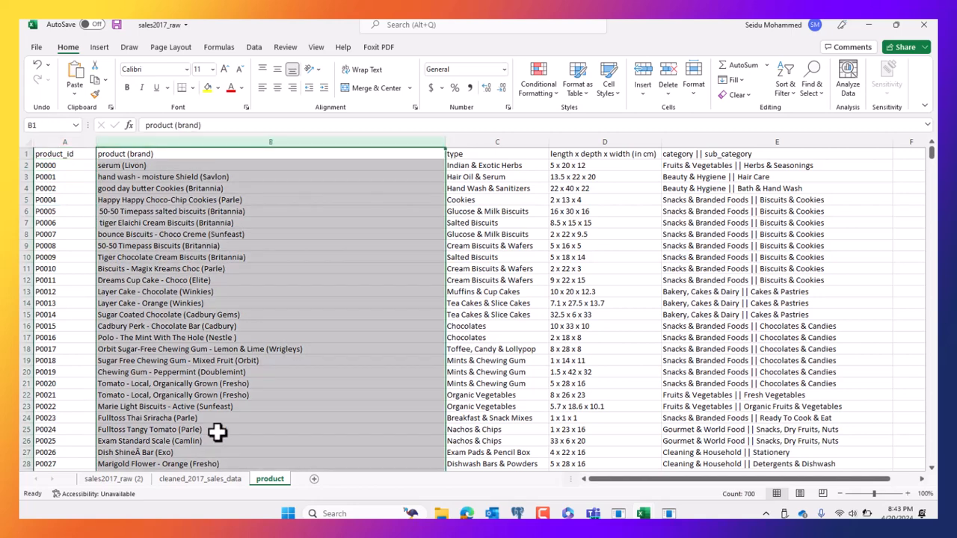
{"action": "left_click", "coordinate": [207, 480]}
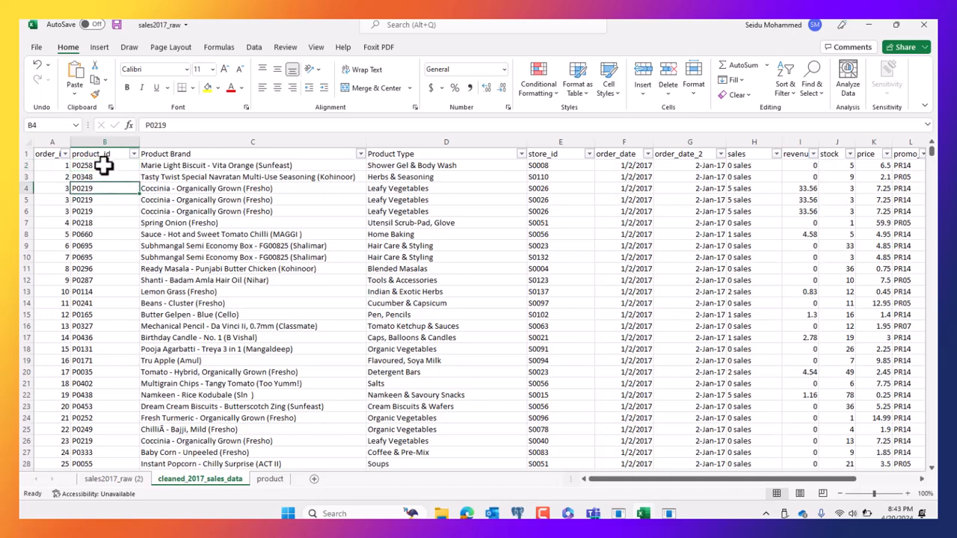
{"action": "left_click", "coordinate": [189, 166]}
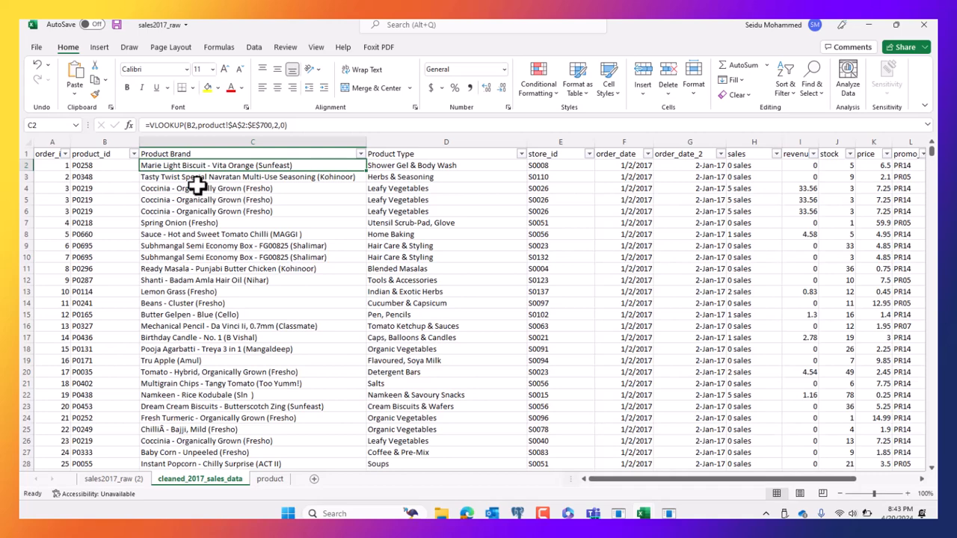
{"action": "left_click", "coordinate": [270, 479]}
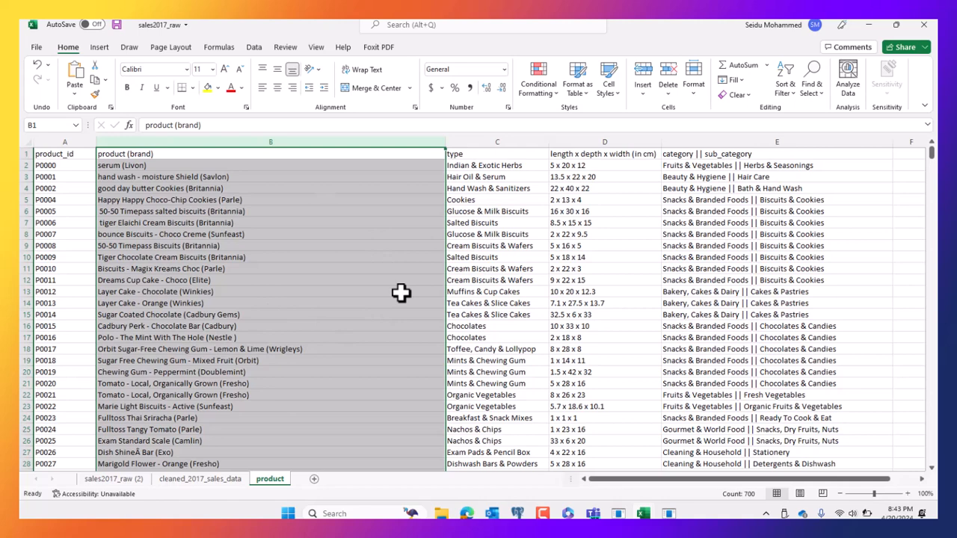
{"action": "left_click", "coordinate": [186, 479]}
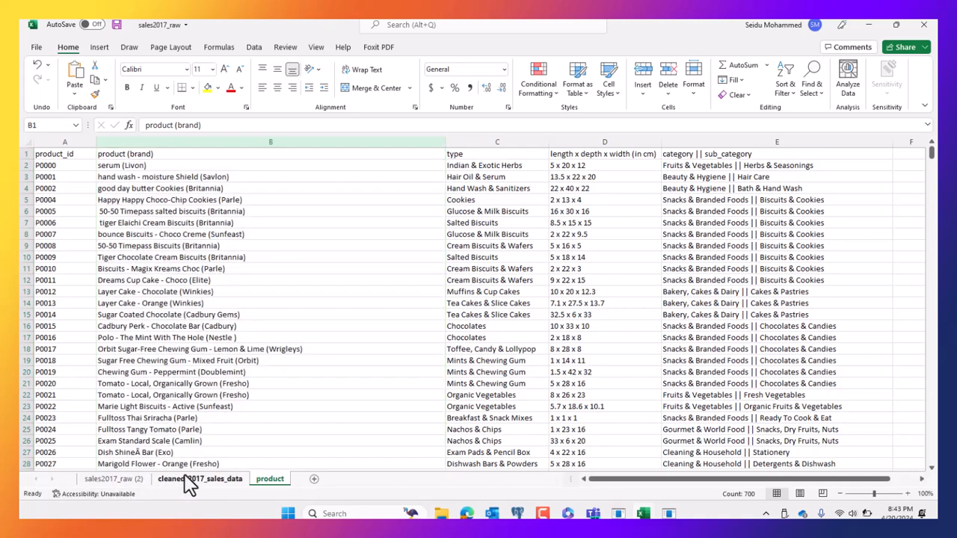
{"action": "left_click", "coordinate": [92, 166]}
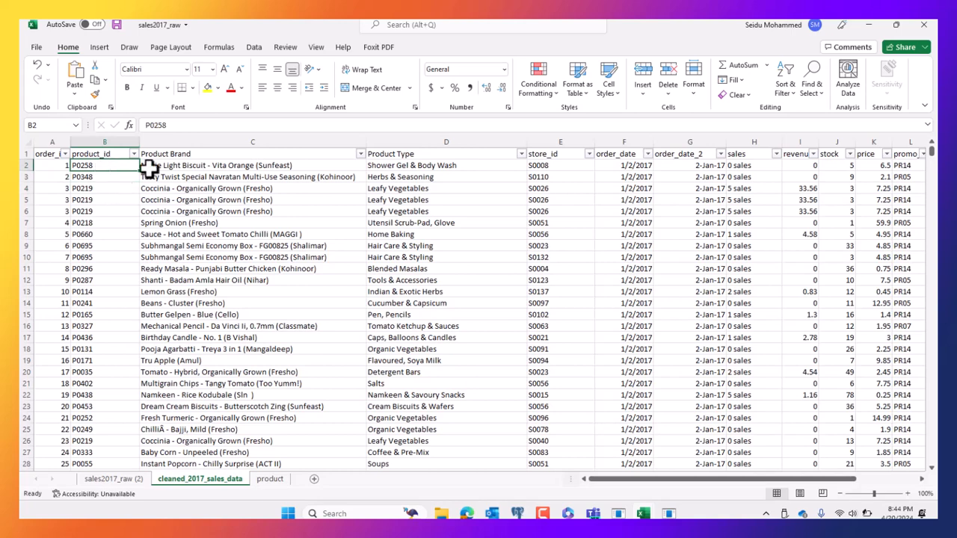
Delete the Product Brand and Product Type columns from cleaned_2017_sales_data.
{"action": "left_click", "coordinate": [217, 141]}
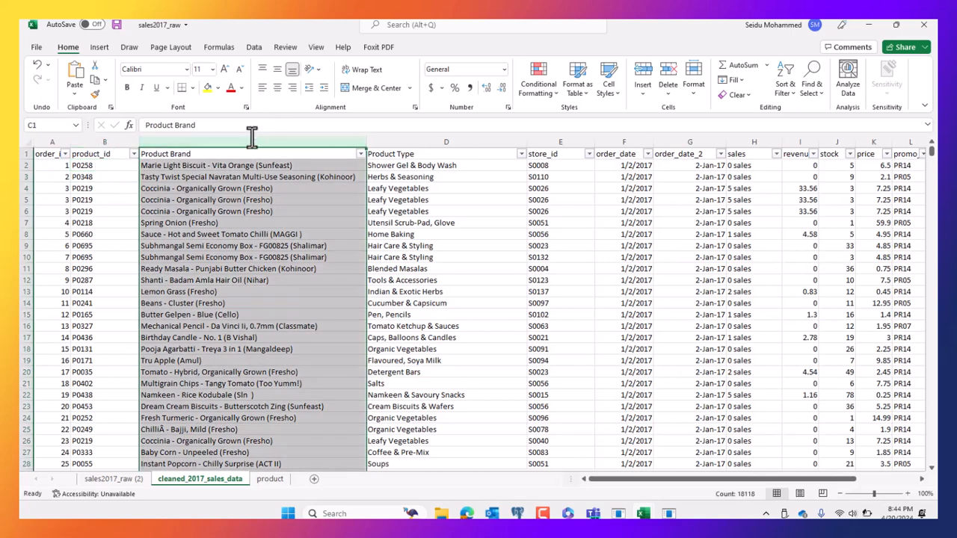
{"action": "left_click", "coordinate": [415, 138], "text": "shift"}
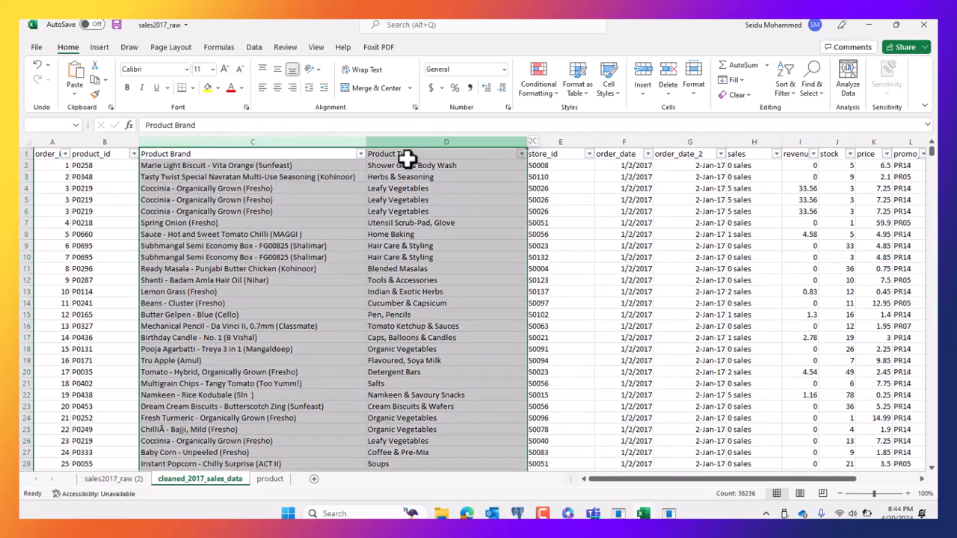
{"action": "scroll", "coordinate": [375, 326], "scroll_direction": "down", "scroll_amount": 4}
{"action": "scroll", "coordinate": [375, 327], "scroll_direction": "up", "scroll_amount": 4}
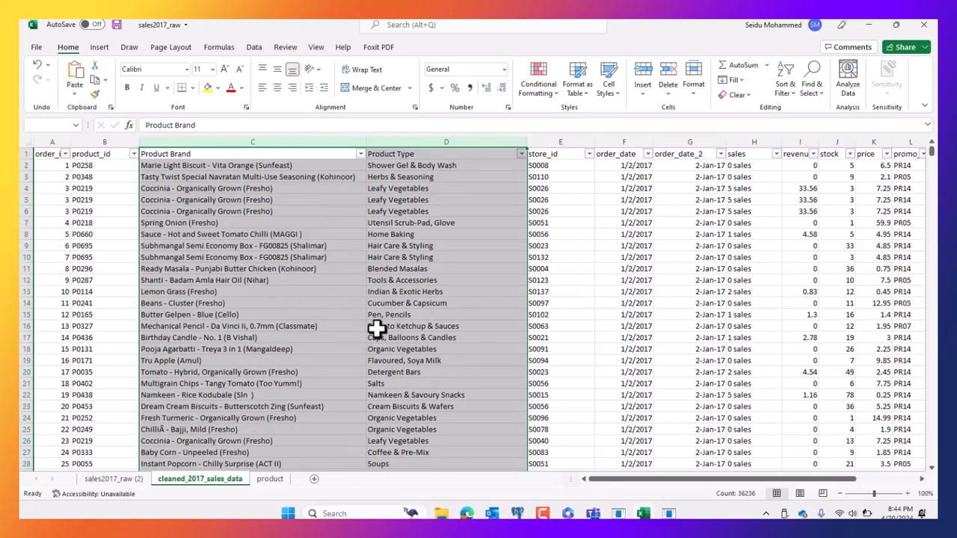
{"action": "right_click", "coordinate": [301, 140]}
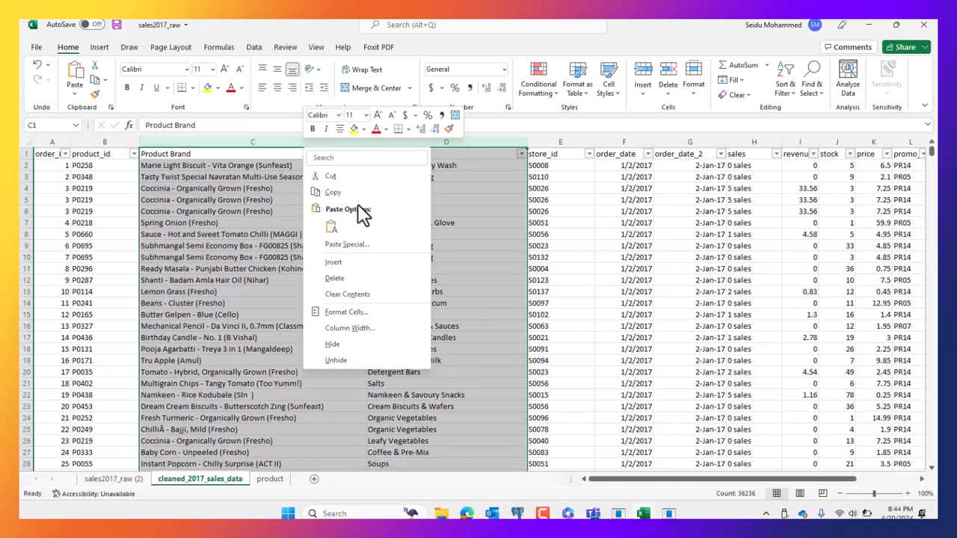
{"action": "left_click", "coordinate": [337, 279]}
{"action": "left_click", "coordinate": [328, 267]}
{"action": "left_click", "coordinate": [161, 167]}
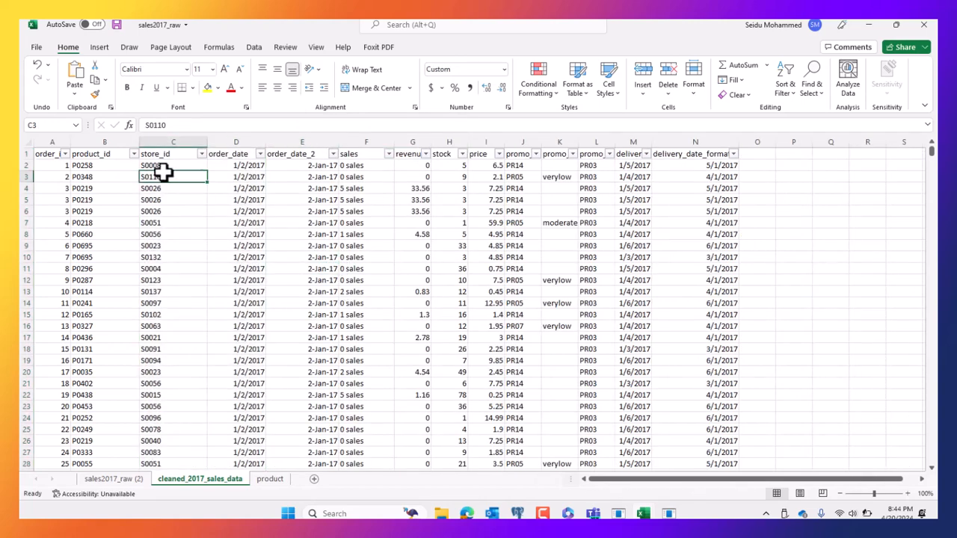
Review the product IDs and the other sales fields across to delivery_date_format on cleaned_2017_sales_data.
{"action": "left_click", "coordinate": [233, 304]}
{"action": "left_click", "coordinate": [103, 166]}
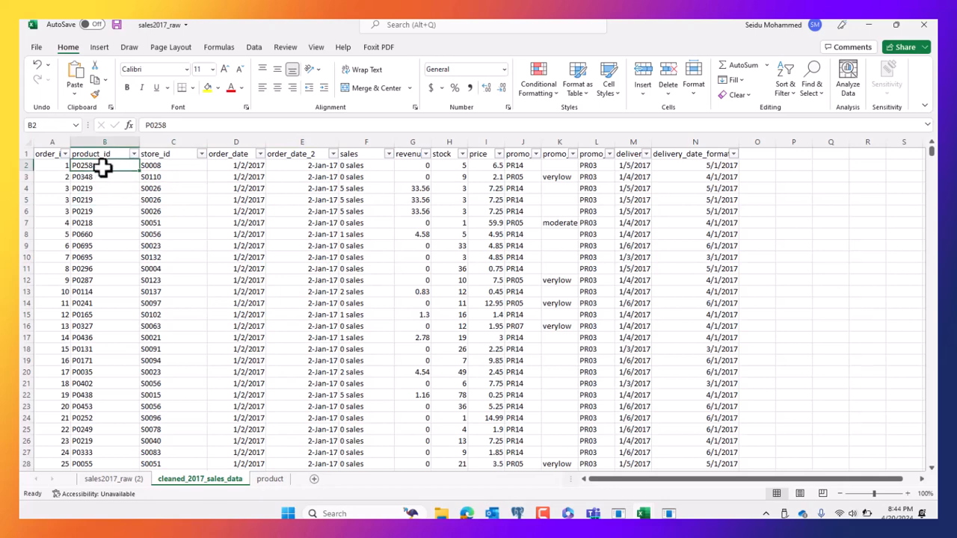
{"action": "left_click", "coordinate": [105, 222]}
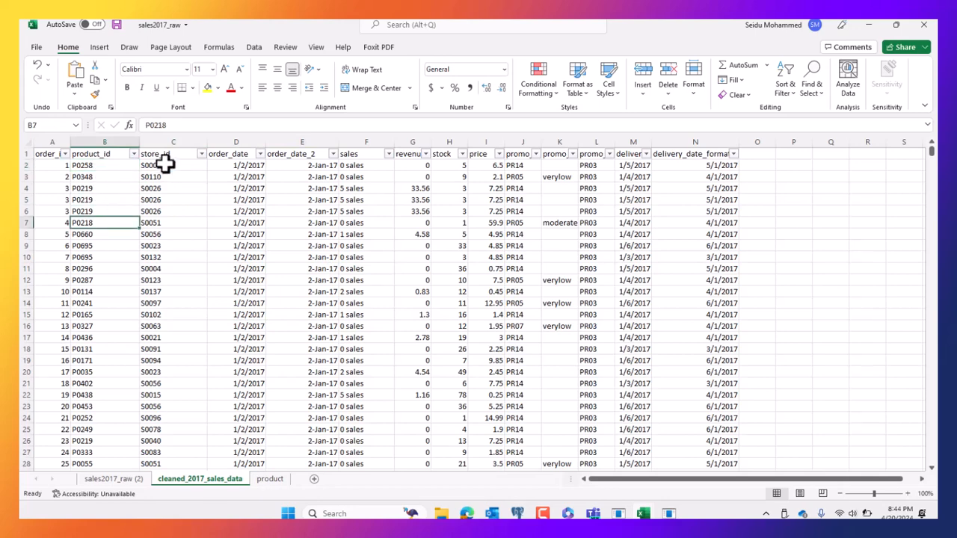
{"action": "left_click_drag", "start_coordinate": [103, 176], "coordinate": [640, 444]}
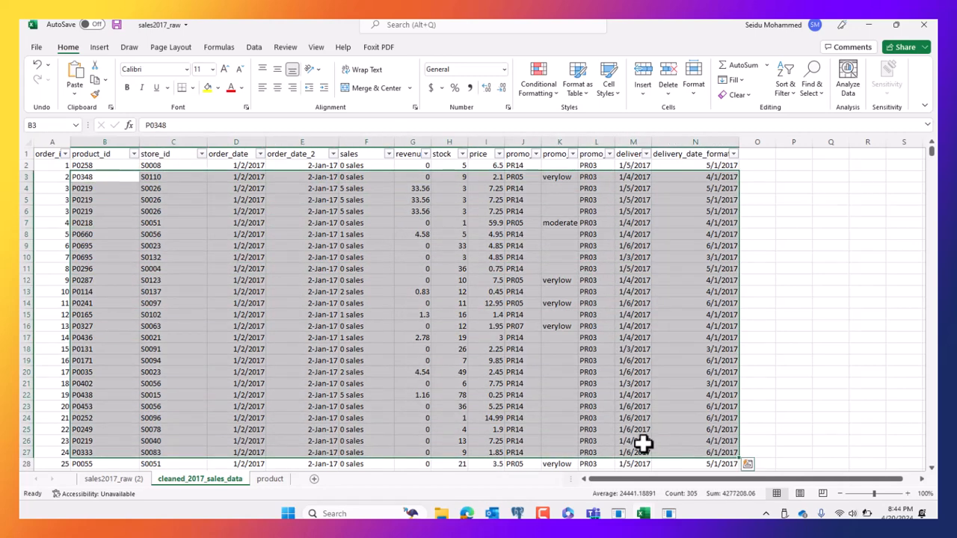
{"action": "left_click", "coordinate": [456, 362]}
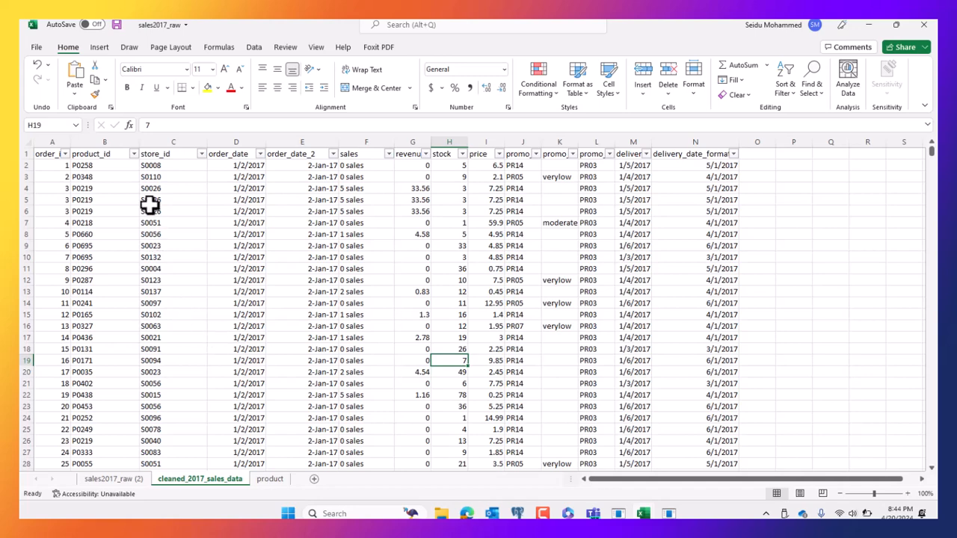
Check the product_id column on cleaned_2017_sales_data against the product names in the product (brand) column of the product sheet.
{"action": "left_click", "coordinate": [134, 177]}
{"action": "left_click", "coordinate": [112, 141]}
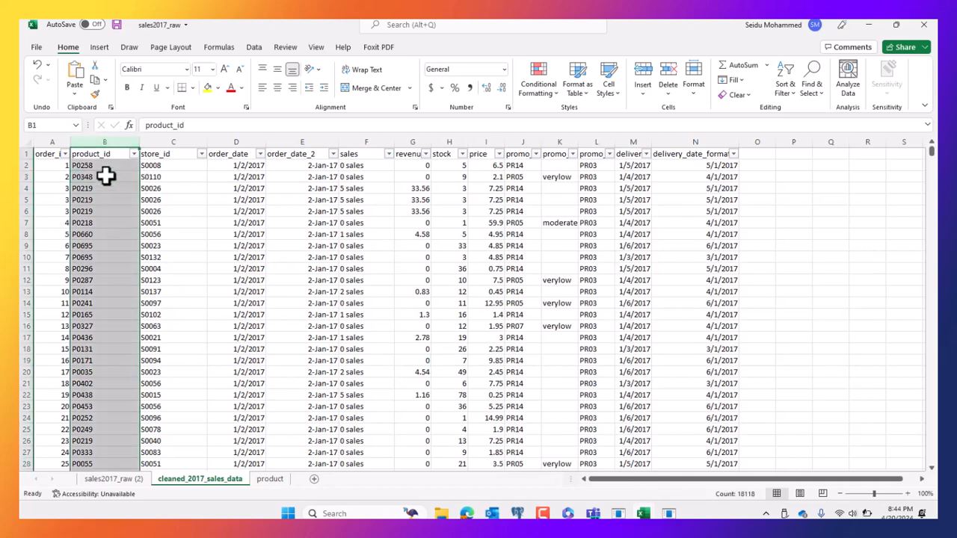
{"action": "left_click", "coordinate": [105, 166]}
{"action": "left_click", "coordinate": [105, 135]}
{"action": "left_click", "coordinate": [271, 480]}
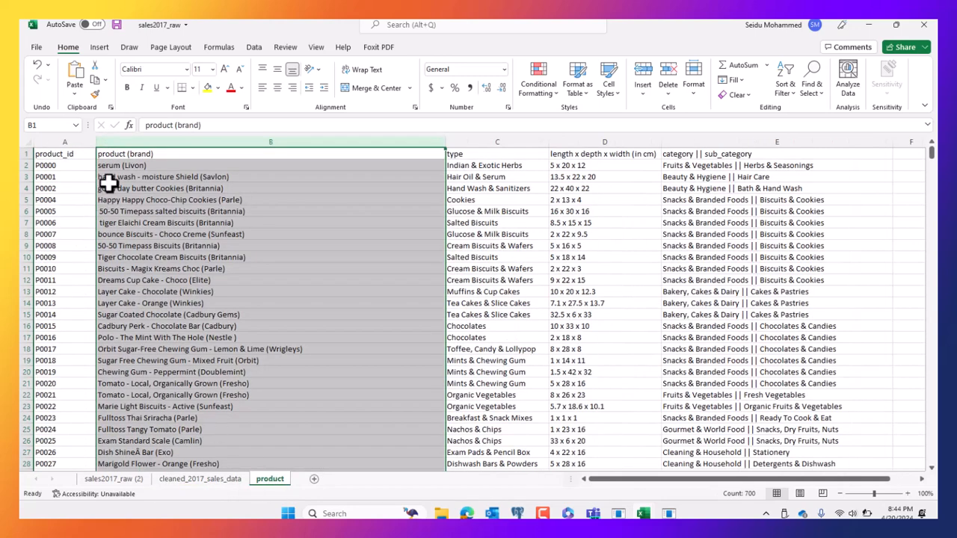
{"action": "left_click", "coordinate": [139, 187]}
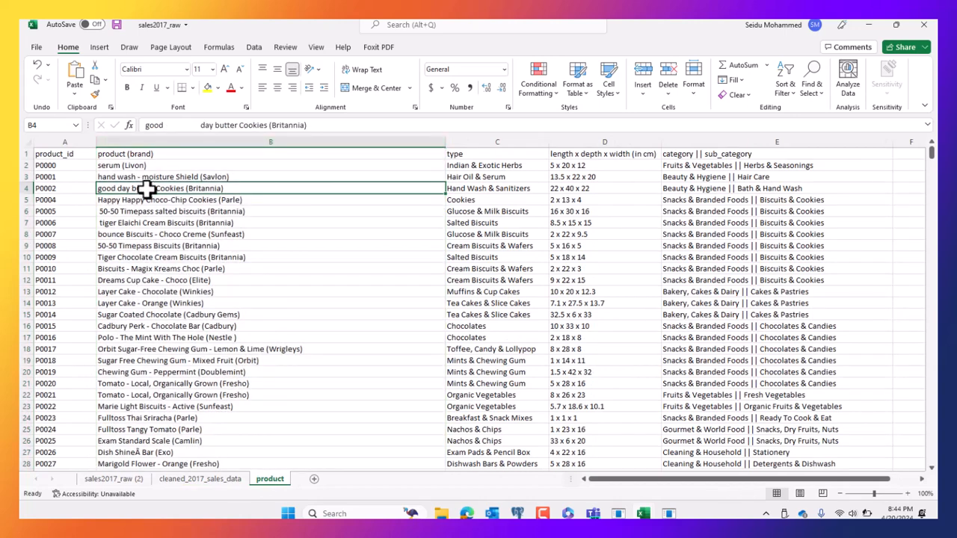
Return to cleaned_2017_sales_data and select the store_id column beside product_id.
{"action": "left_click", "coordinate": [204, 481]}
{"action": "left_click", "coordinate": [148, 261]}
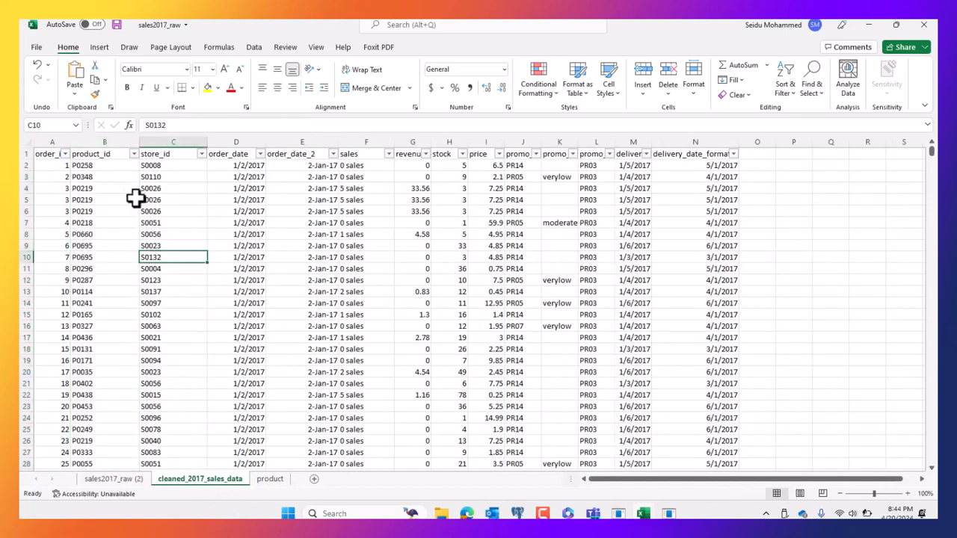
{"action": "left_click", "coordinate": [127, 142]}
{"action": "left_click", "coordinate": [182, 208]}
{"action": "left_click", "coordinate": [160, 140]}
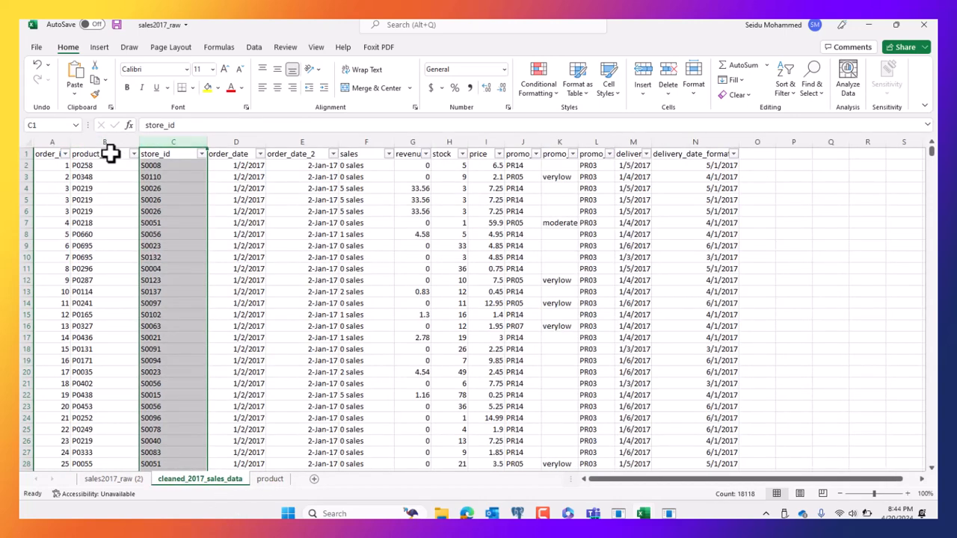
Insert a new column before store_id in the cleaned_2017_sales_data sheet and give it the header "Brand".
{"action": "right_click", "coordinate": [162, 135]}
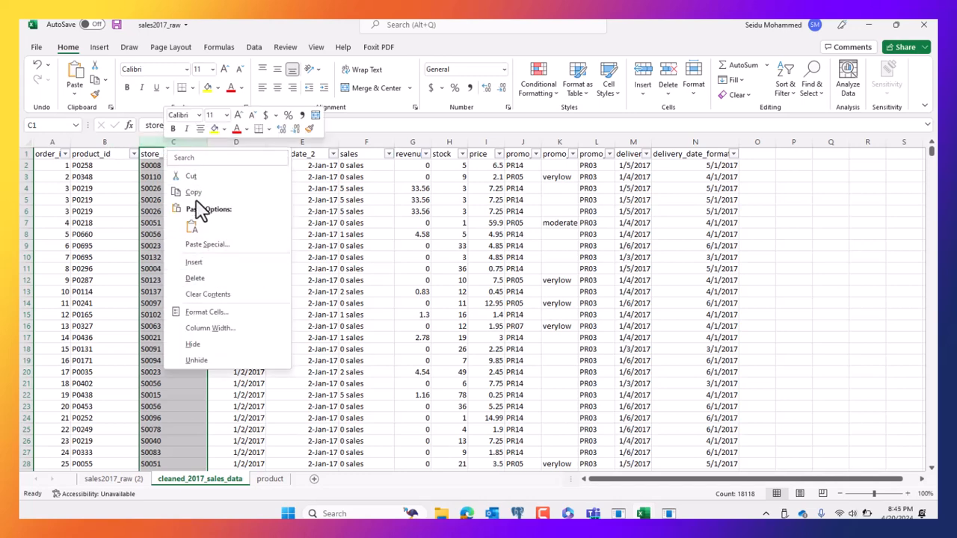
{"action": "key", "text": "Escape"}
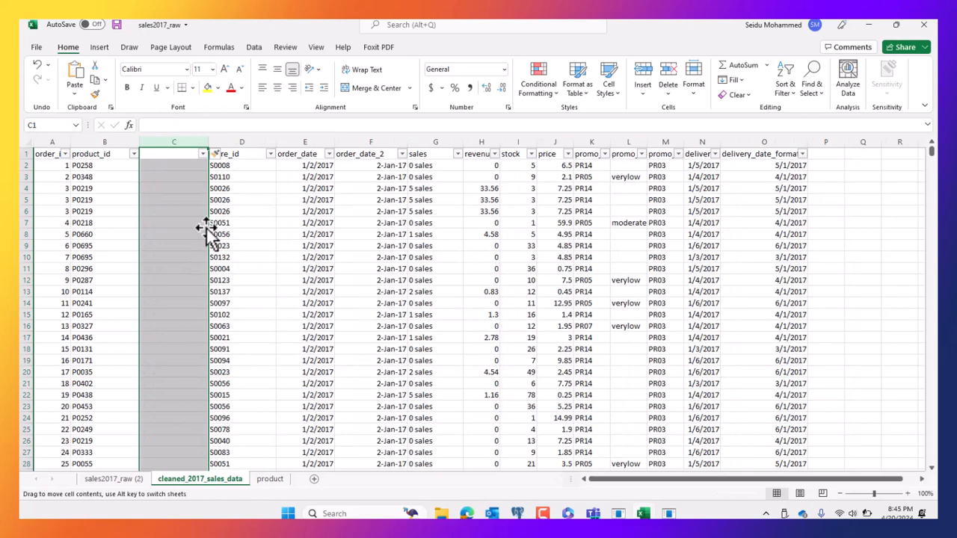
{"action": "left_click", "coordinate": [168, 153]}
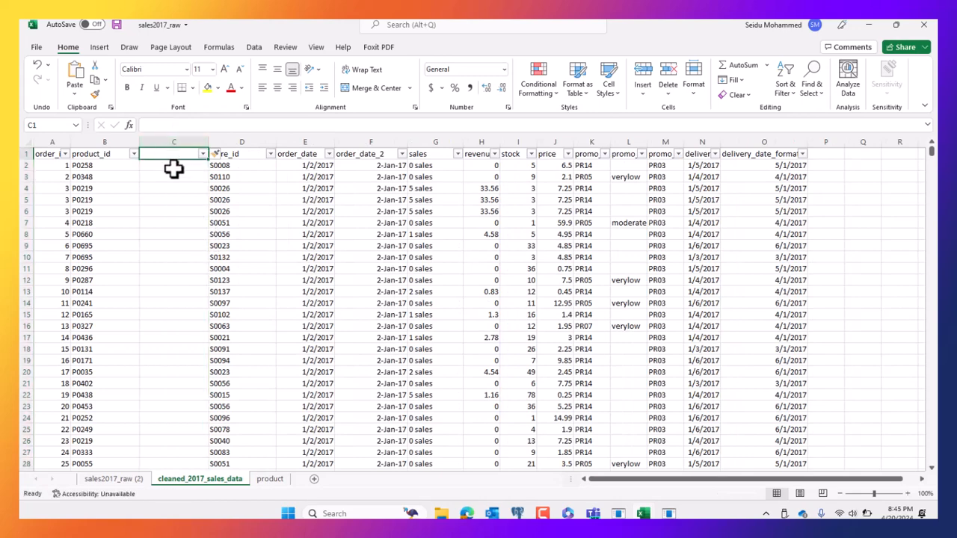
{"action": "type", "text": "Brand"}
{"action": "key", "text": "Return"}
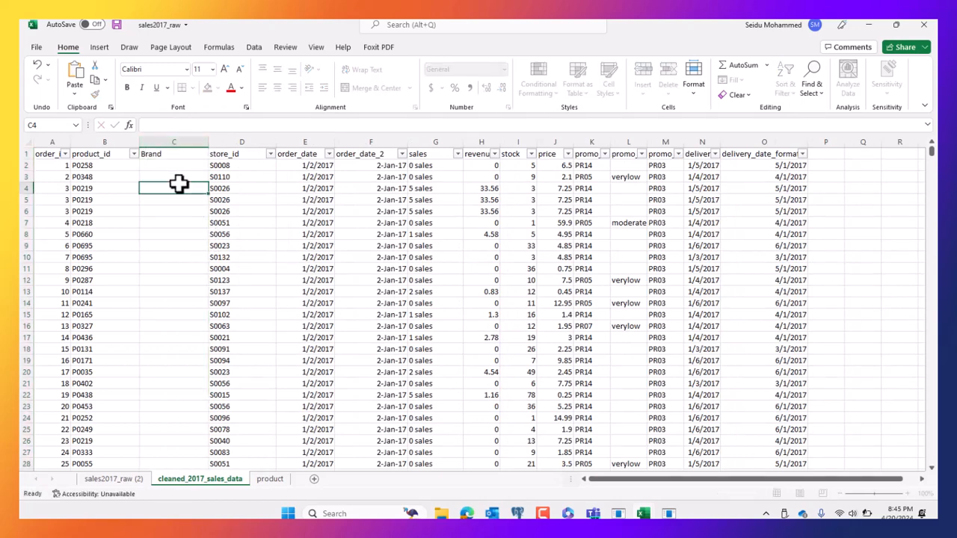
Examine the product_id values in cleaned_2017_sales_data and the product_id and product (brand) columns in the product sheet.
{"action": "left_click", "coordinate": [99, 166]}
{"action": "left_click", "coordinate": [111, 198]}
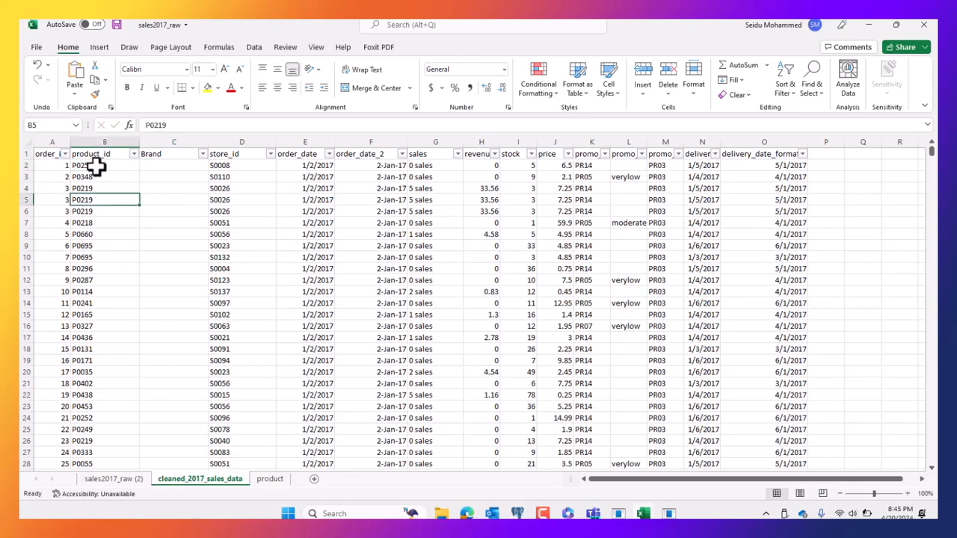
{"action": "left_click", "coordinate": [96, 166]}
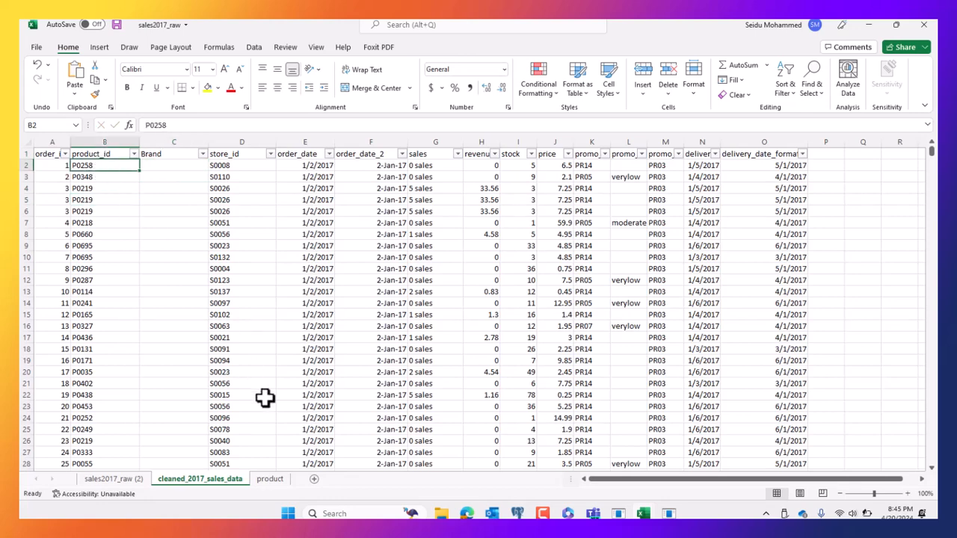
{"action": "left_click", "coordinate": [270, 479]}
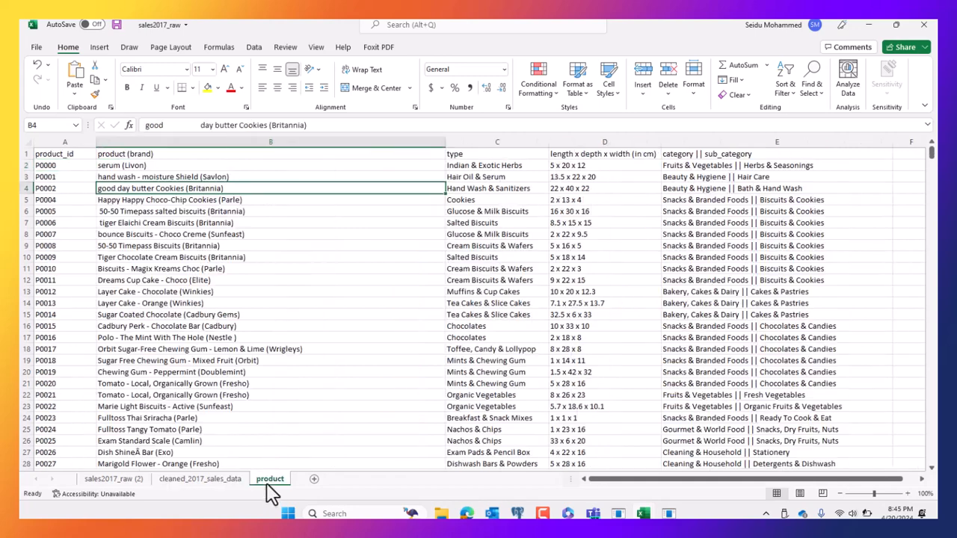
{"action": "left_click", "coordinate": [57, 142]}
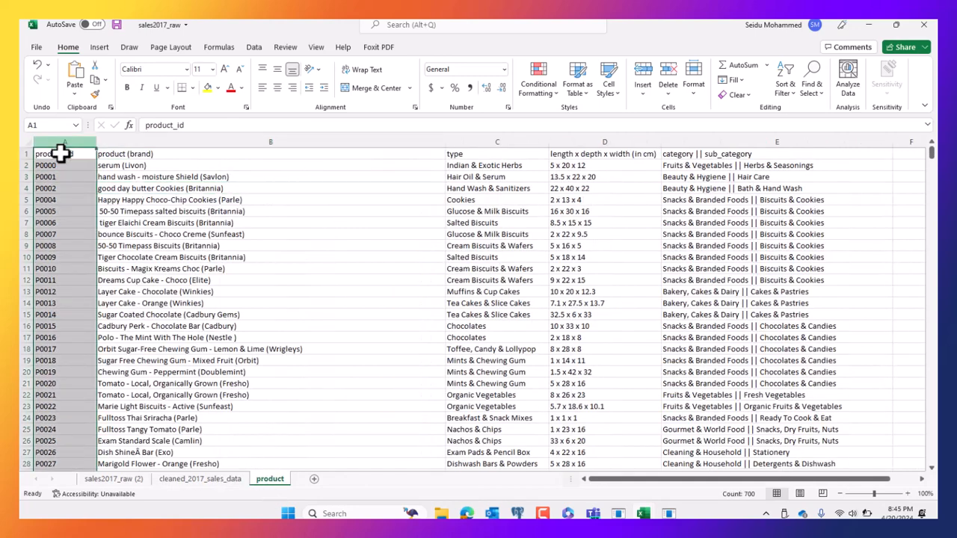
{"action": "left_click", "coordinate": [131, 235]}
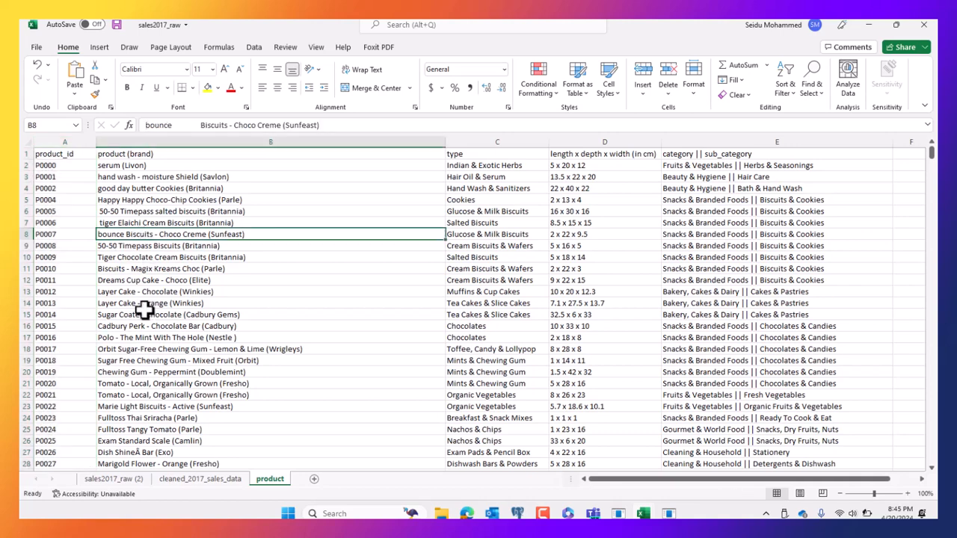
Delete the product_id column from the product sheet.
{"action": "left_click", "coordinate": [65, 141]}
{"action": "right_click", "coordinate": [65, 141]}
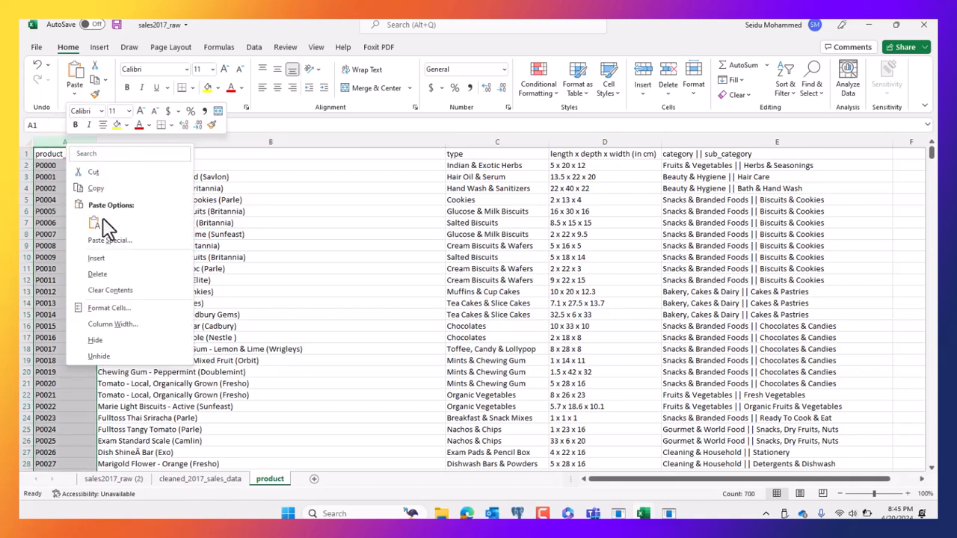
{"action": "left_click", "coordinate": [100, 274]}
{"action": "left_click", "coordinate": [158, 215]}
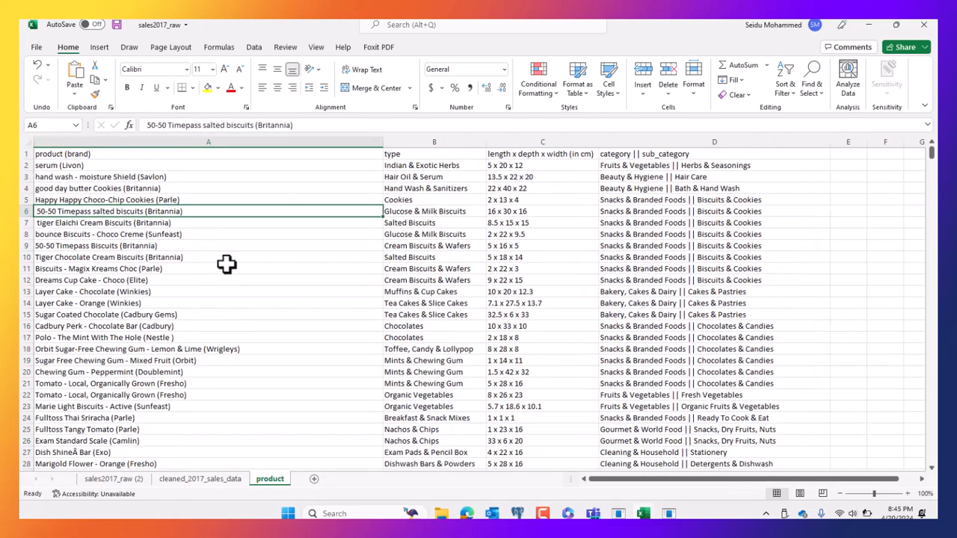
Compare the product sheet's product (brand) column with the product_id and Brand columns in cleaned_2017_sales_data.
{"action": "left_click", "coordinate": [189, 143]}
{"action": "left_click", "coordinate": [213, 481]}
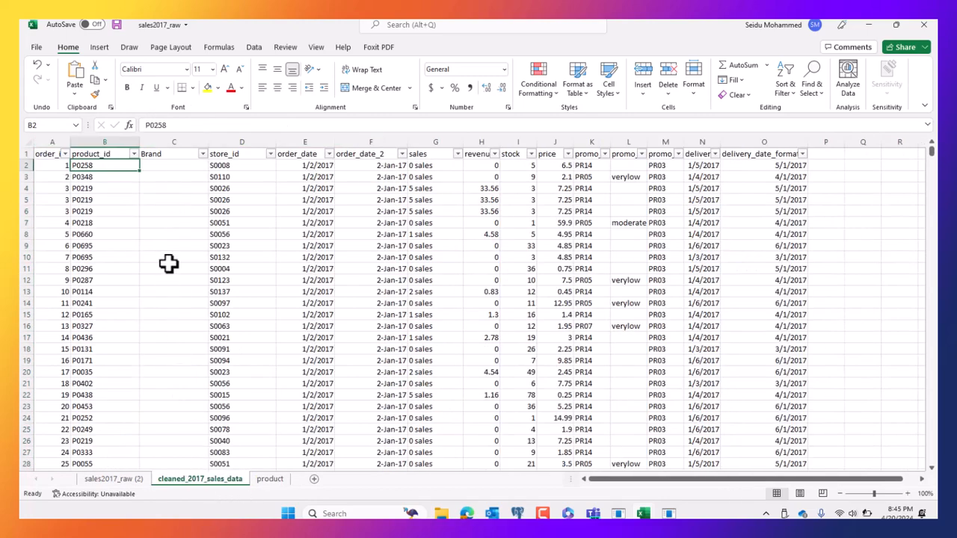
{"action": "left_click", "coordinate": [120, 218]}
{"action": "left_click", "coordinate": [67, 173]}
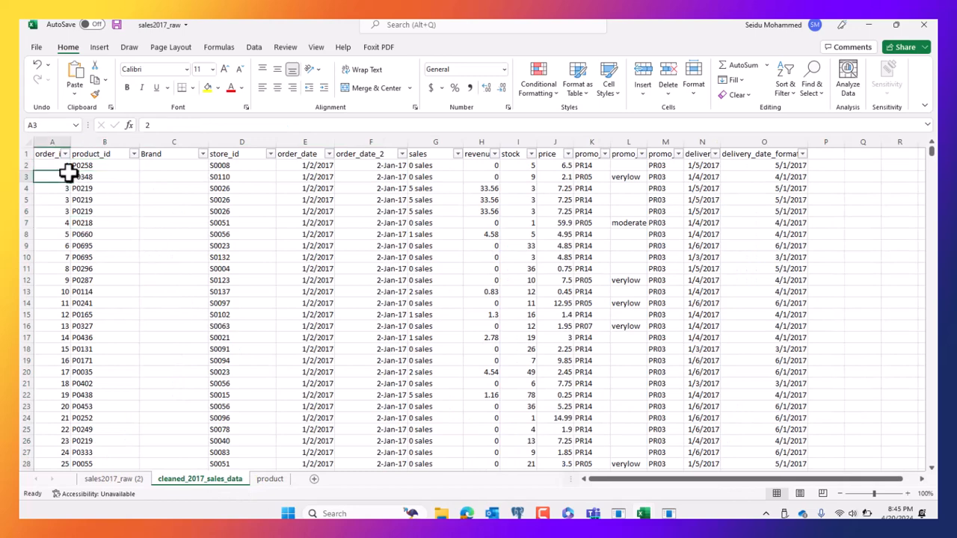
{"action": "left_click", "coordinate": [175, 141]}
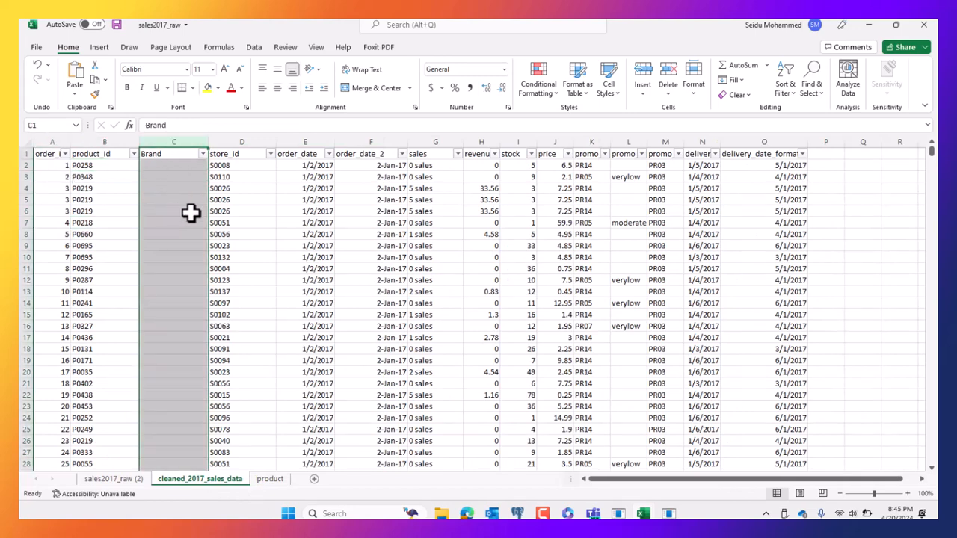
{"action": "left_click", "coordinate": [82, 166]}
{"action": "left_click", "coordinate": [169, 167]}
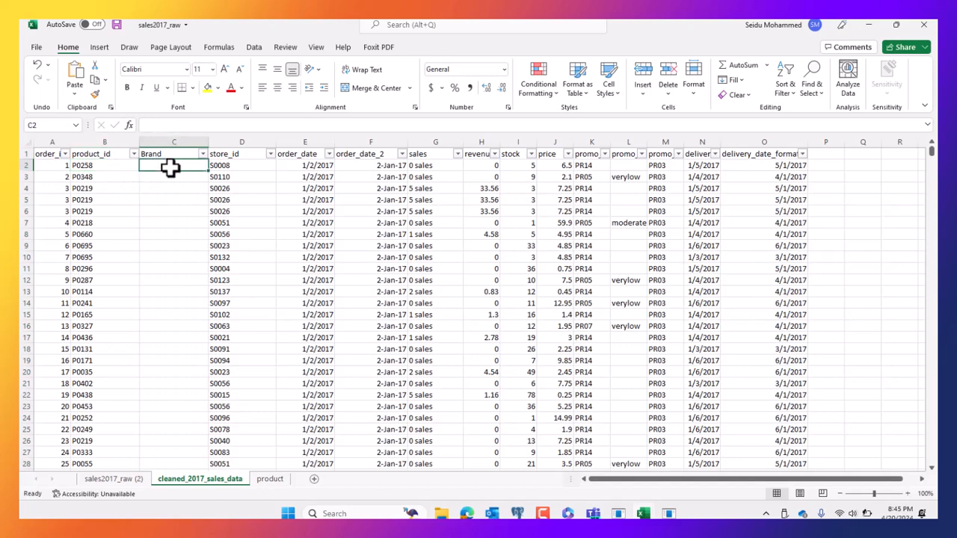
{"action": "left_click", "coordinate": [269, 479]}
{"action": "left_click", "coordinate": [186, 165]}
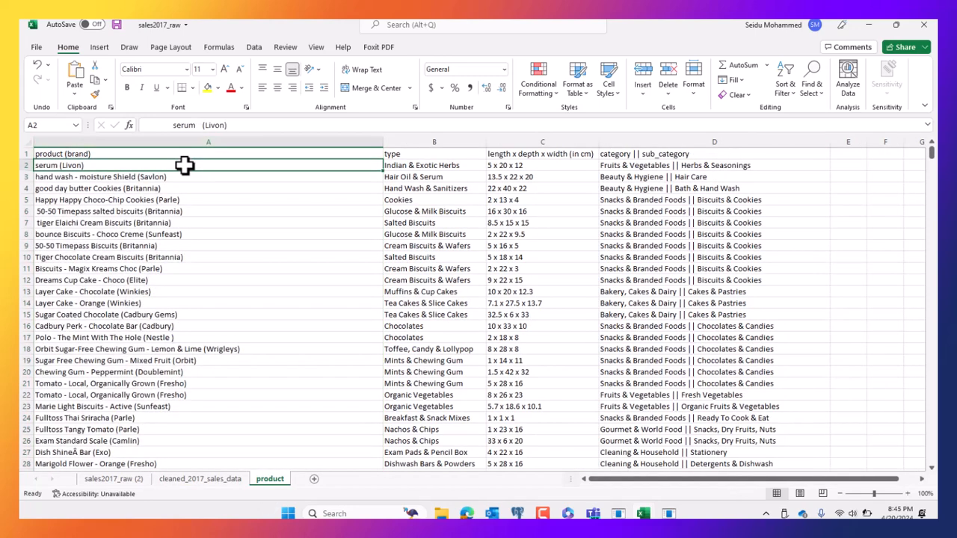
{"action": "left_click", "coordinate": [187, 142]}
{"action": "left_click", "coordinate": [215, 479]}
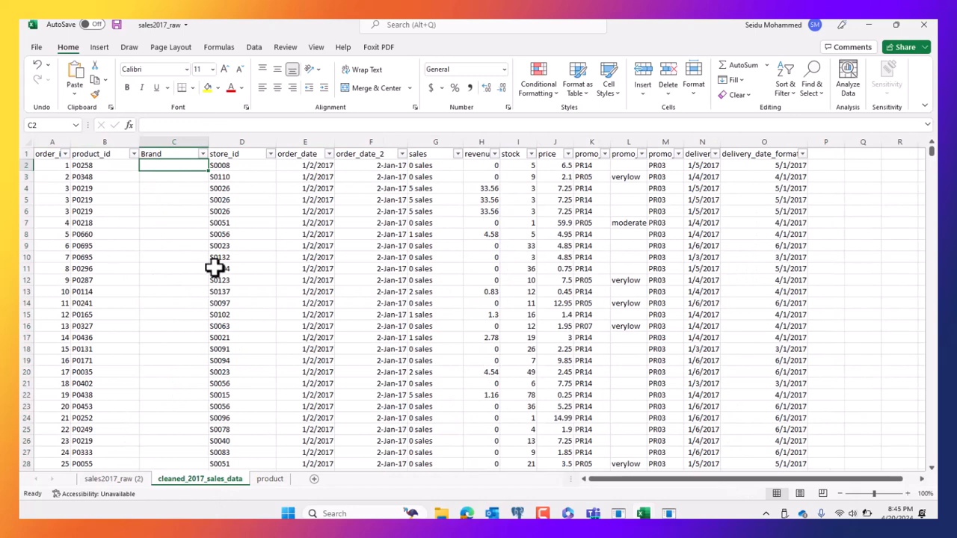
Check the product sheet's columns for an identifier that could be matched to the sales rows in cleaned_2017_sales_data.
{"action": "left_click", "coordinate": [269, 479]}
{"action": "left_click", "coordinate": [132, 245]}
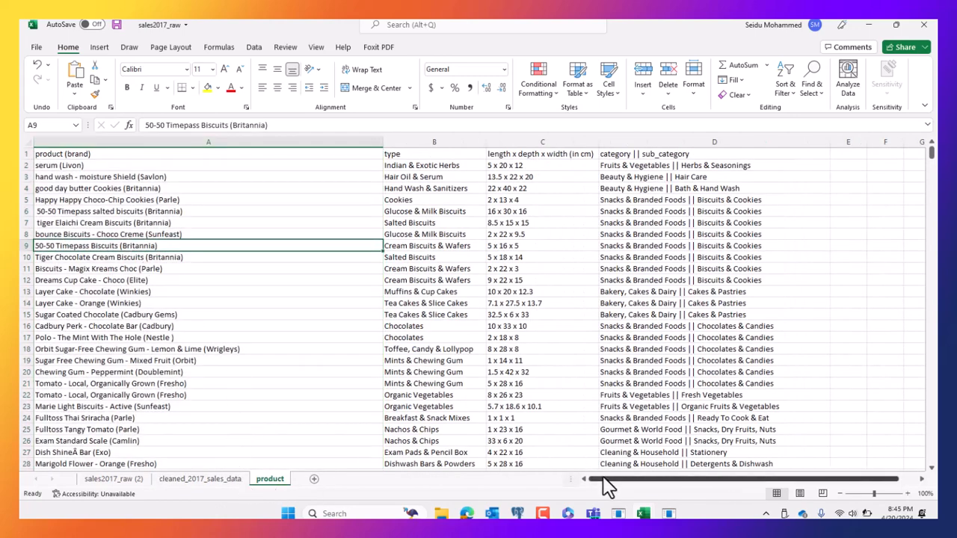
{"action": "left_click_drag", "start_coordinate": [607, 486], "coordinate": [562, 492]}
{"action": "left_click", "coordinate": [198, 482]}
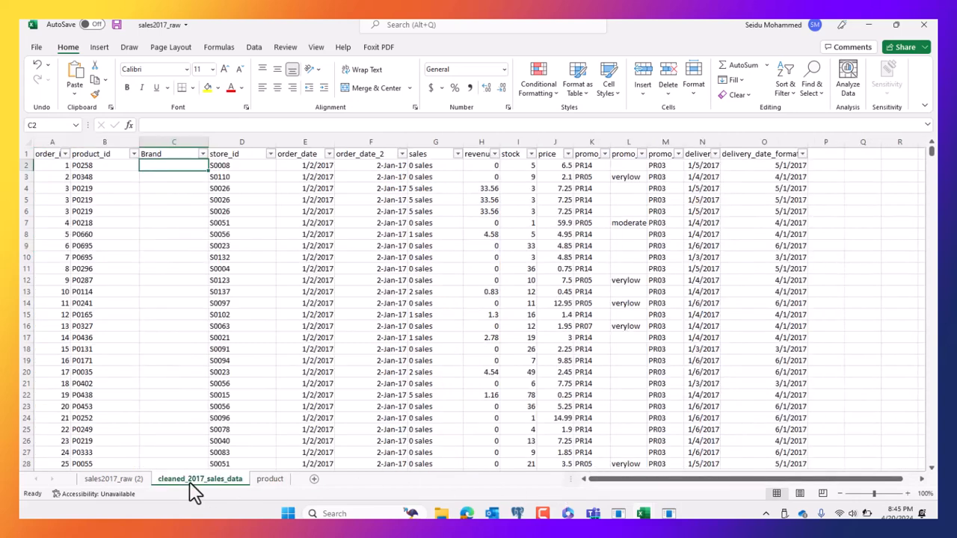
{"action": "left_click", "coordinate": [94, 176]}
{"action": "left_click", "coordinate": [169, 178]}
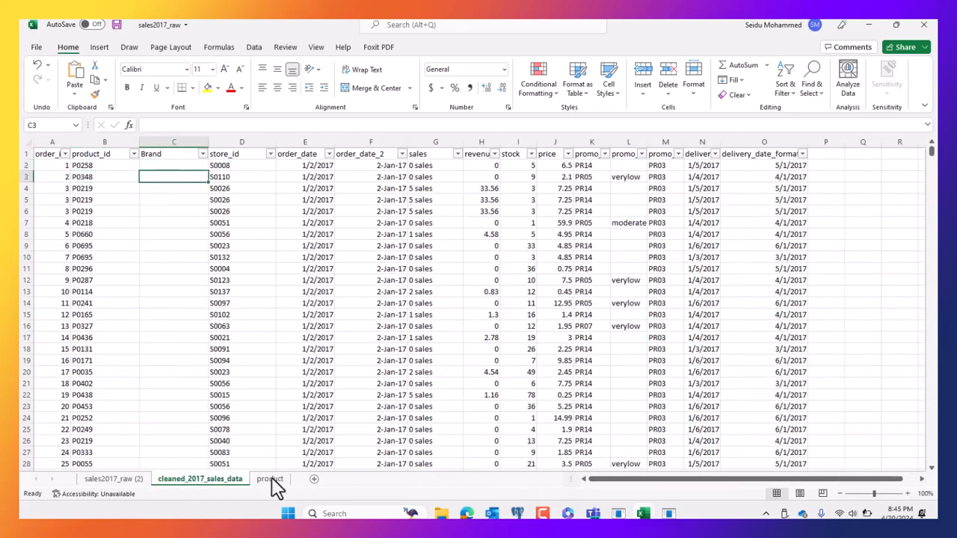
{"action": "left_click", "coordinate": [270, 480]}
{"action": "left_click", "coordinate": [219, 337]}
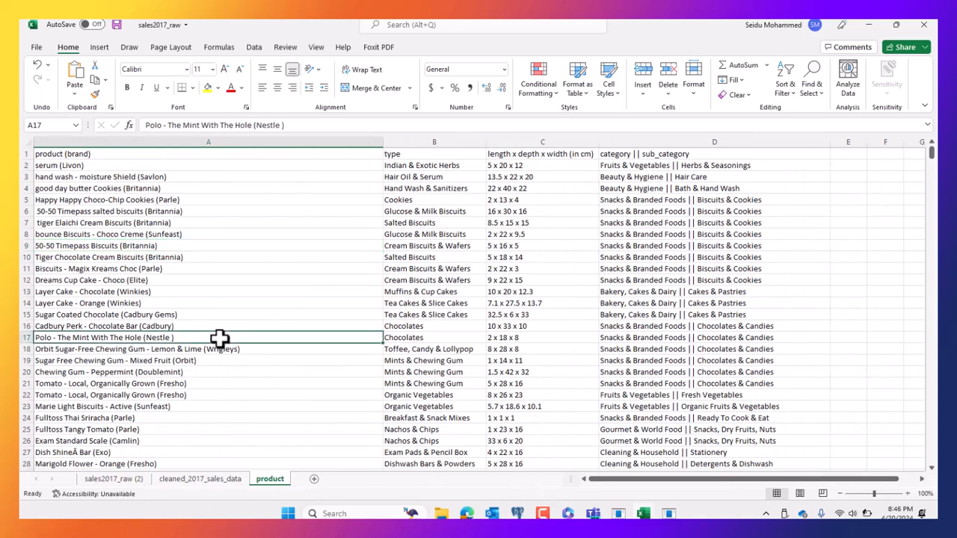
{"action": "left_click", "coordinate": [213, 482]}
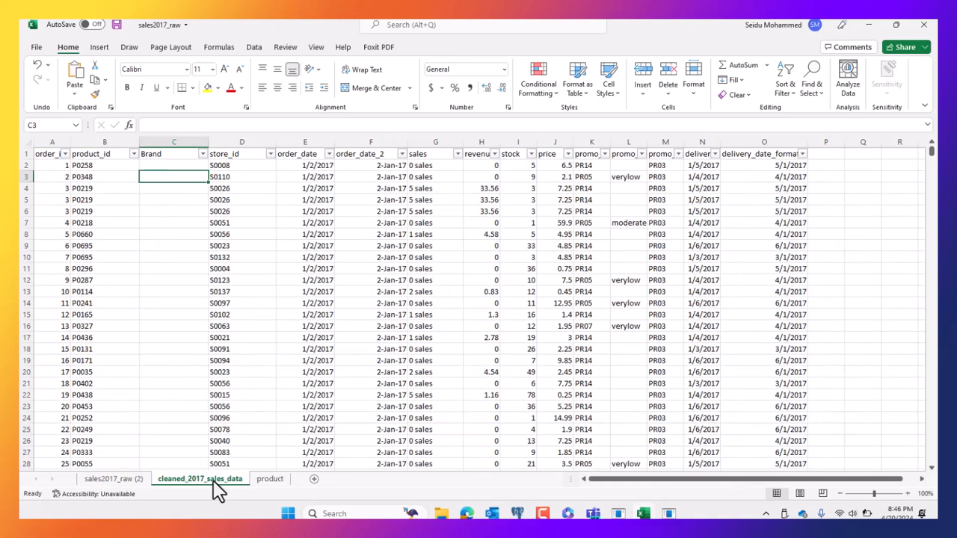
Examine the product_id column beside the Brand column in cleaned_2017_sales_data as the possible lookup key.
{"action": "left_click", "coordinate": [82, 166]}
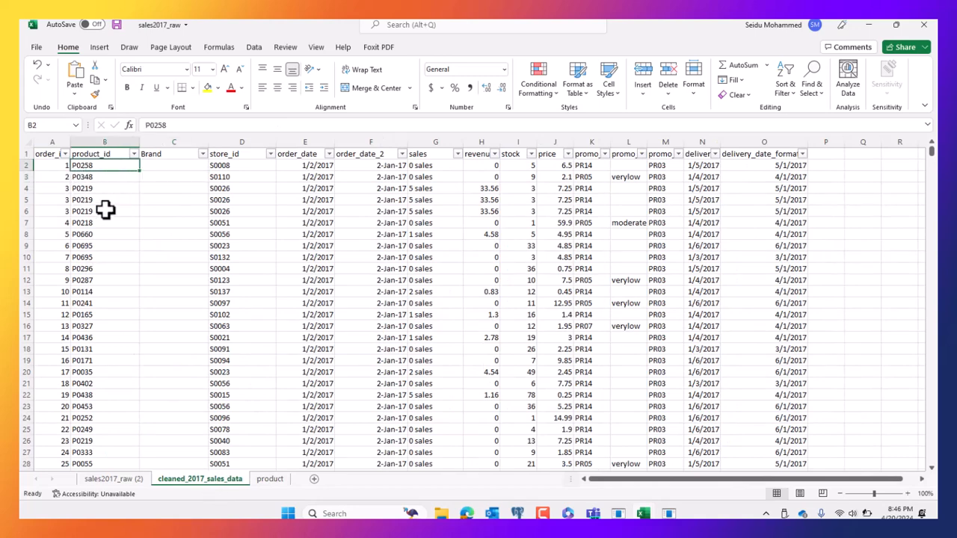
{"action": "left_click", "coordinate": [105, 210]}
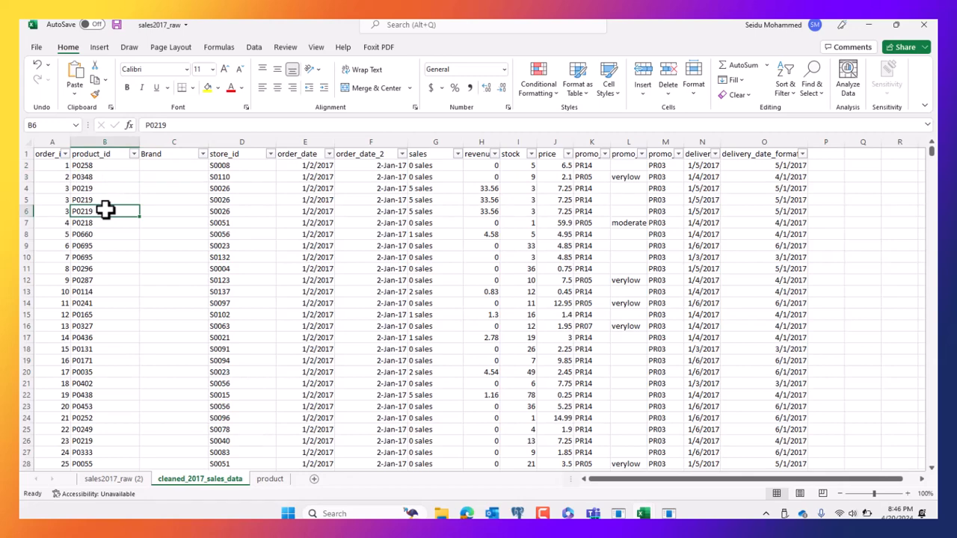
{"action": "left_click", "coordinate": [111, 164]}
{"action": "left_click", "coordinate": [110, 142]}
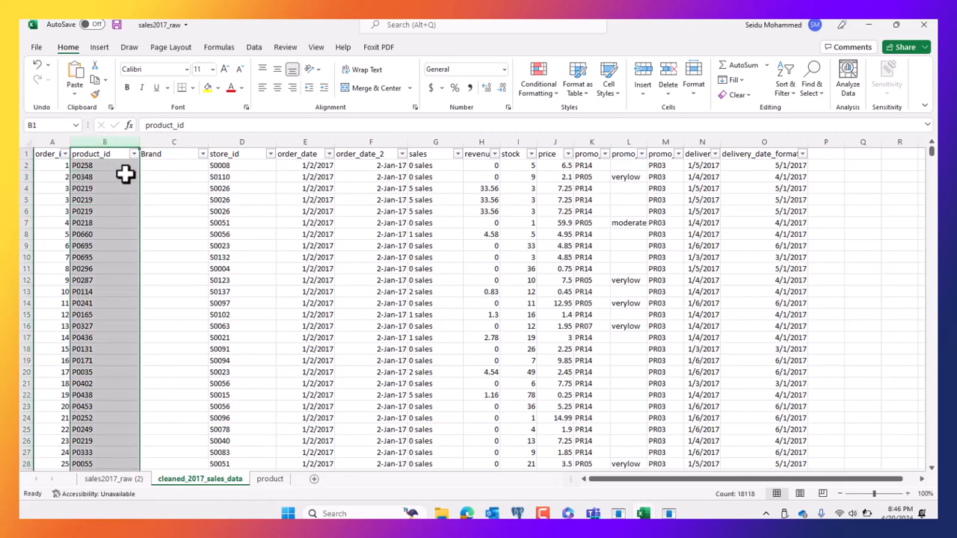
{"action": "left_click", "coordinate": [124, 167]}
{"action": "left_click", "coordinate": [126, 142]}
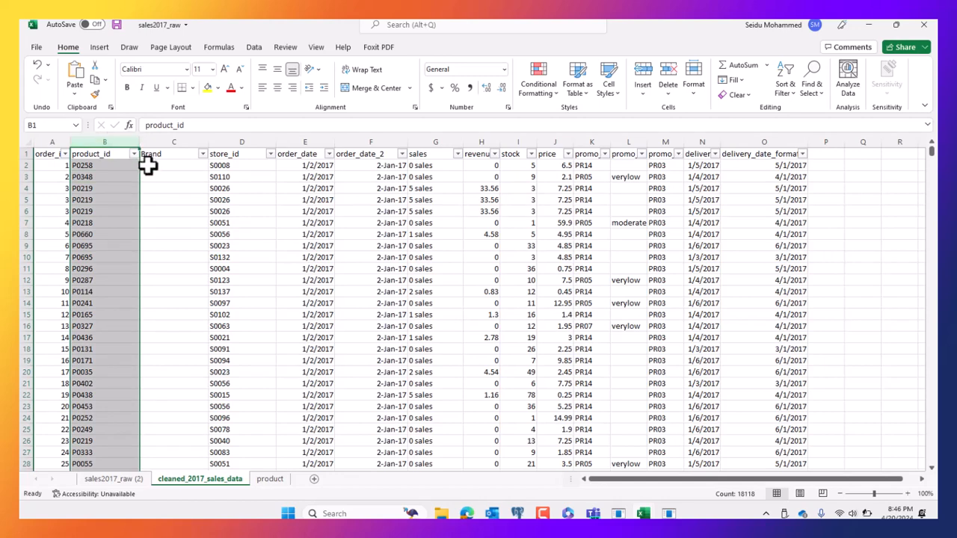
{"action": "left_click", "coordinate": [148, 164]}
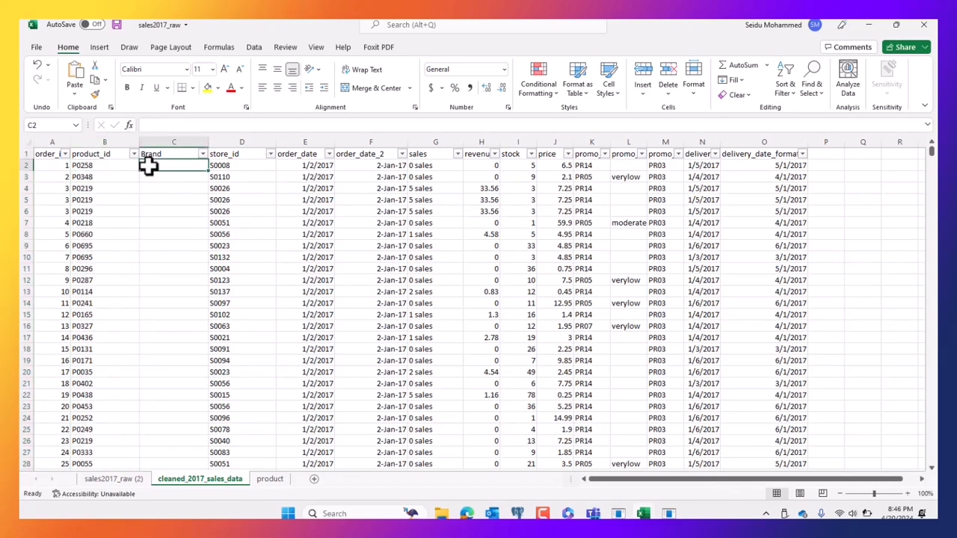
Undo the deletion of the product_id column in the product sheet and check that column.
{"action": "left_click", "coordinate": [269, 479]}
{"action": "left_click", "coordinate": [156, 303]}
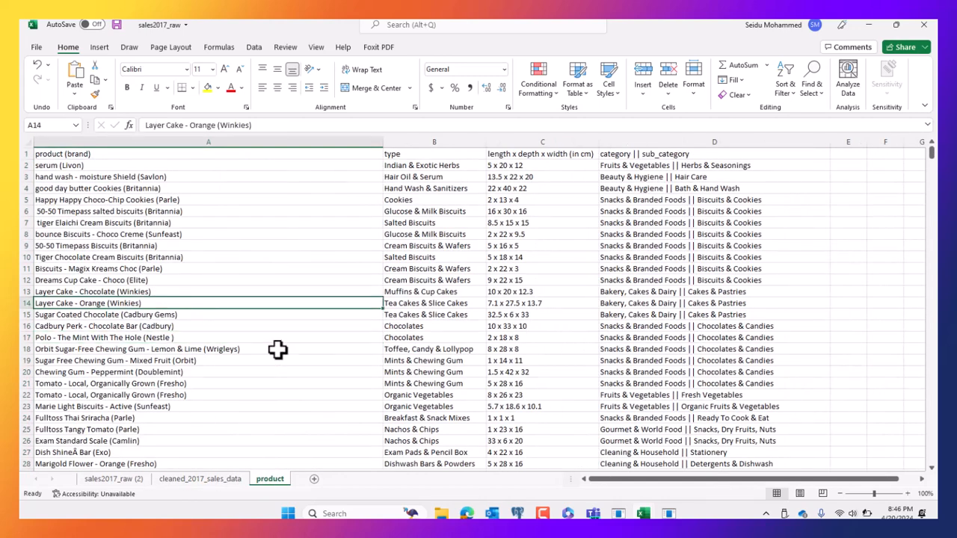
{"action": "left_click", "coordinate": [312, 372]}
{"action": "key", "text": "ctrl+z"}
{"action": "left_click", "coordinate": [275, 271]}
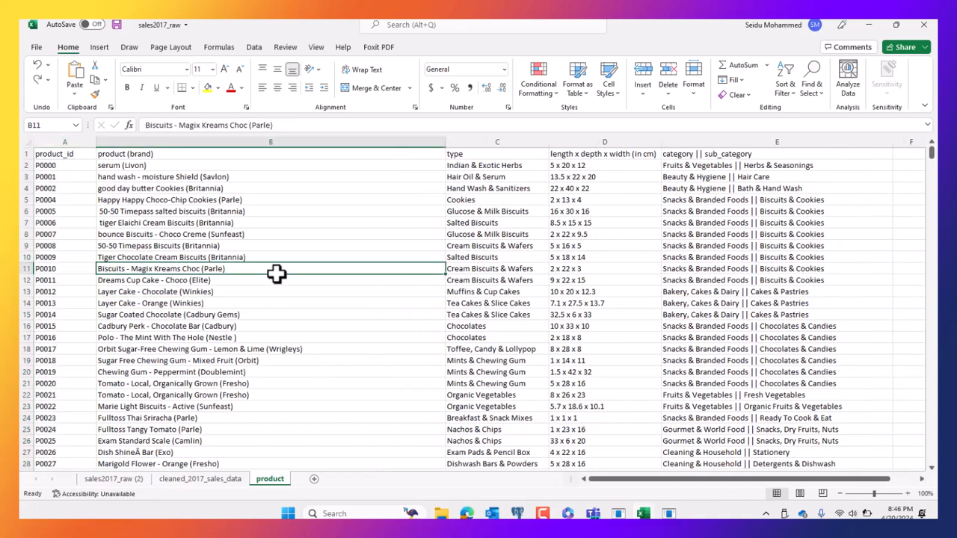
{"action": "left_click_drag", "start_coordinate": [614, 486], "coordinate": [456, 486]}
{"action": "left_click", "coordinate": [178, 352]}
{"action": "left_click", "coordinate": [66, 142]}
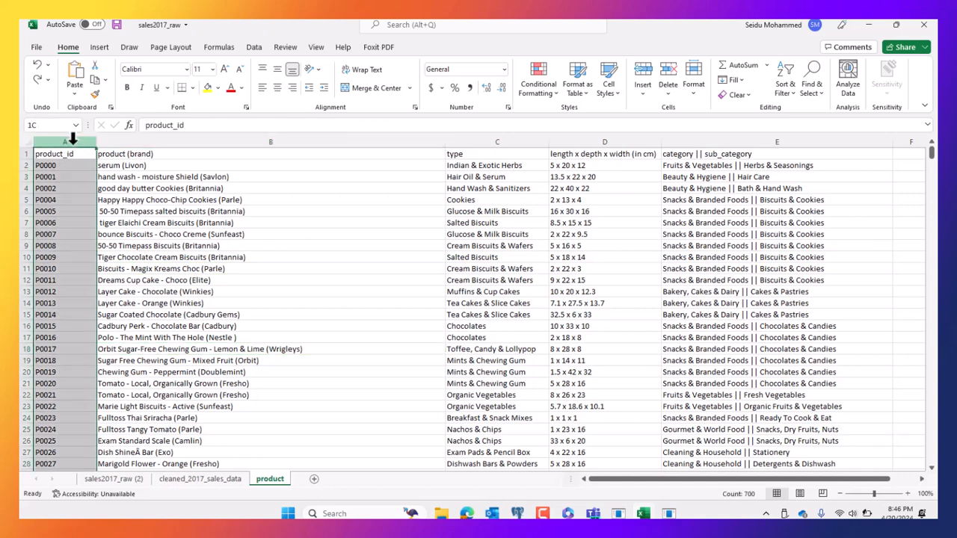
In cleaned_2017_sales_data, start a VLOOKUP formula in C2 under Brand, with the product_id in B2 as the lookup value.
{"action": "left_click", "coordinate": [199, 478]}
{"action": "left_click", "coordinate": [195, 256]}
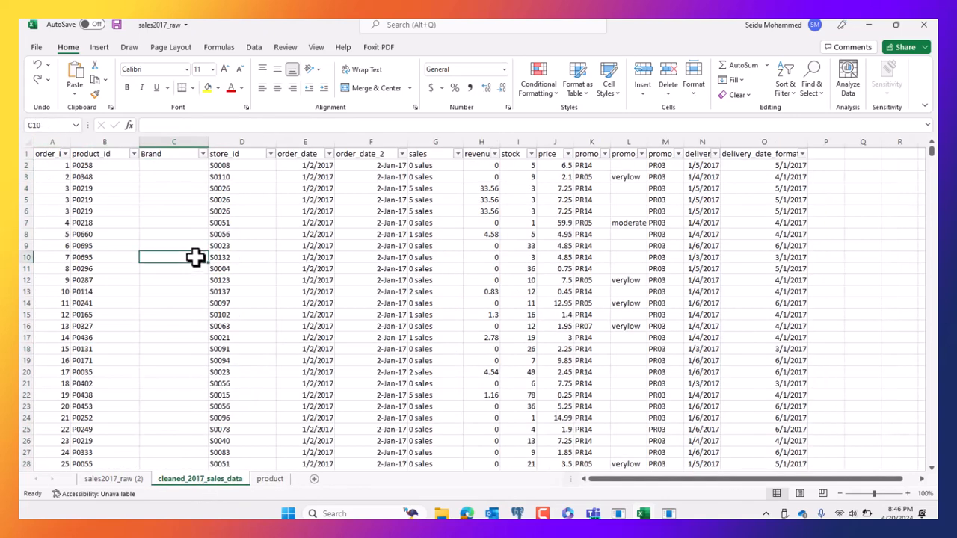
{"action": "left_click", "coordinate": [169, 165]}
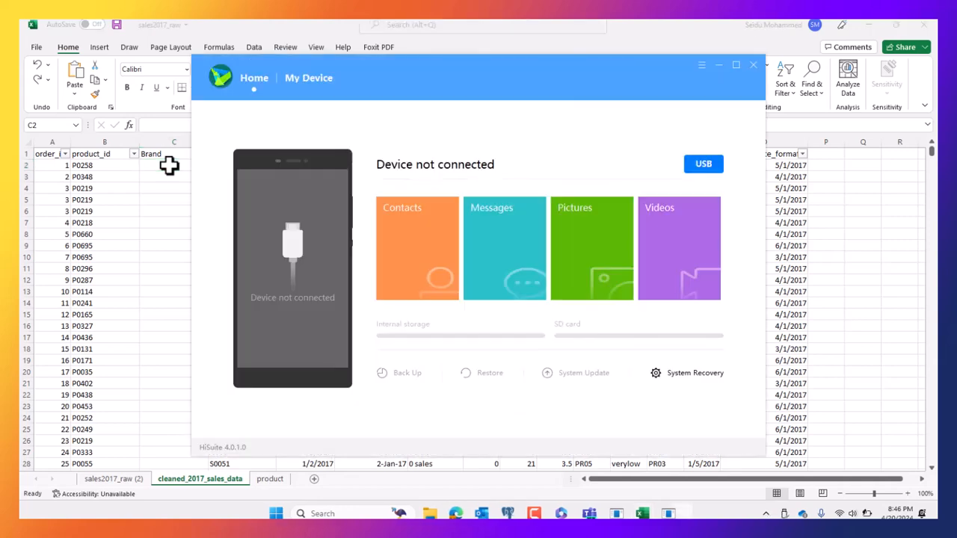
{"action": "left_click", "coordinate": [169, 165]}
{"action": "type", "text": "=vlook"}
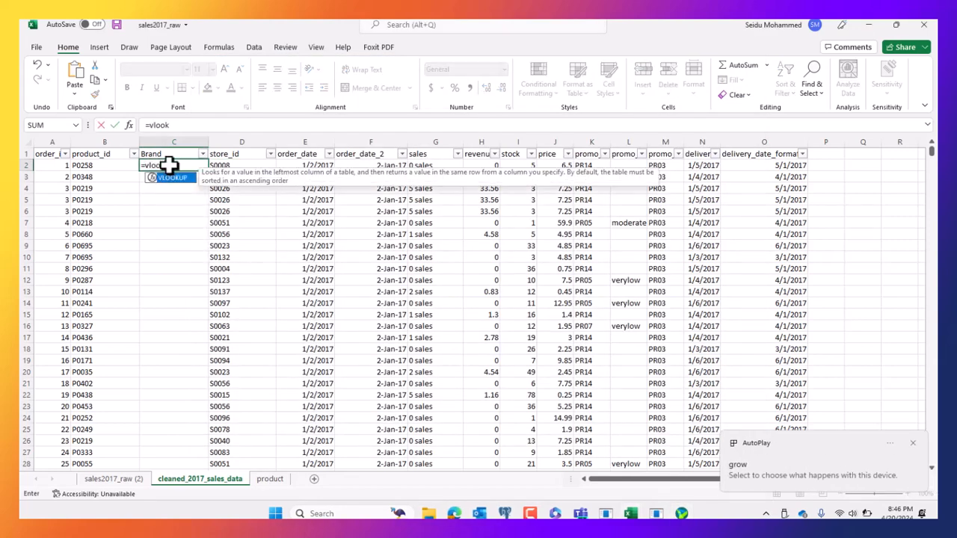
{"action": "type", "text": "up("}
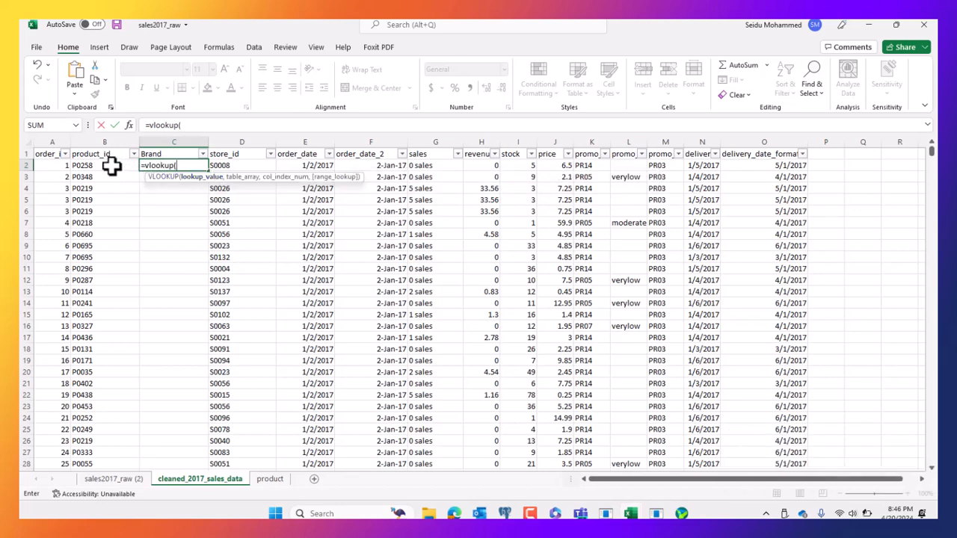
{"action": "left_click", "coordinate": [111, 166]}
{"action": "type", "text": ","}
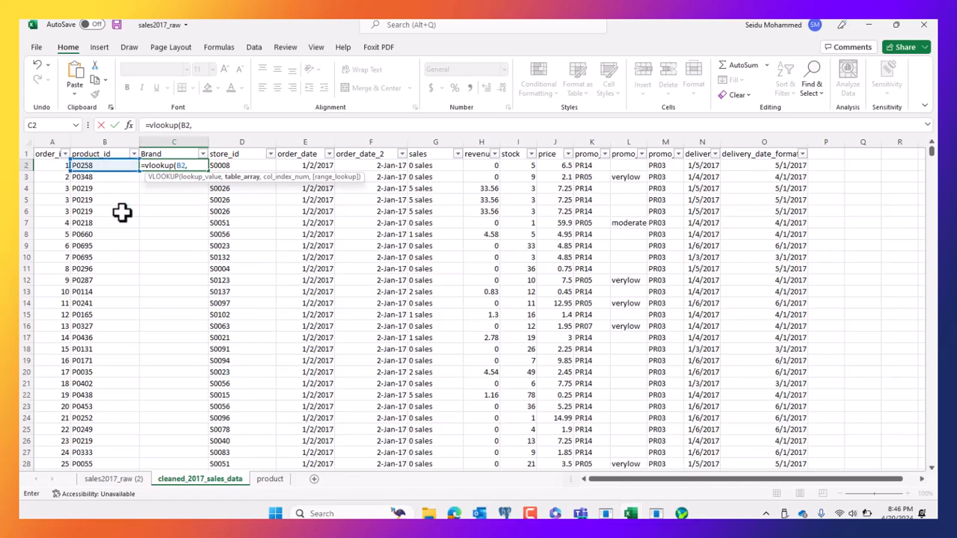
Set the VLOOKUP table array to the product sheet's data range A2:E700 as an absolute reference, $A$2:$E$700.
{"action": "left_click", "coordinate": [263, 482]}
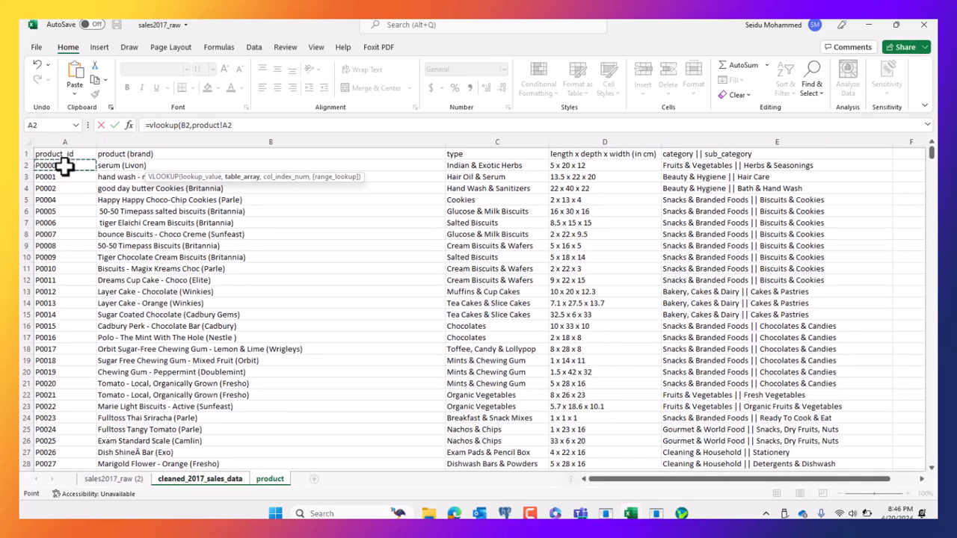
{"action": "key", "text": "ctrl+shift+Down"}
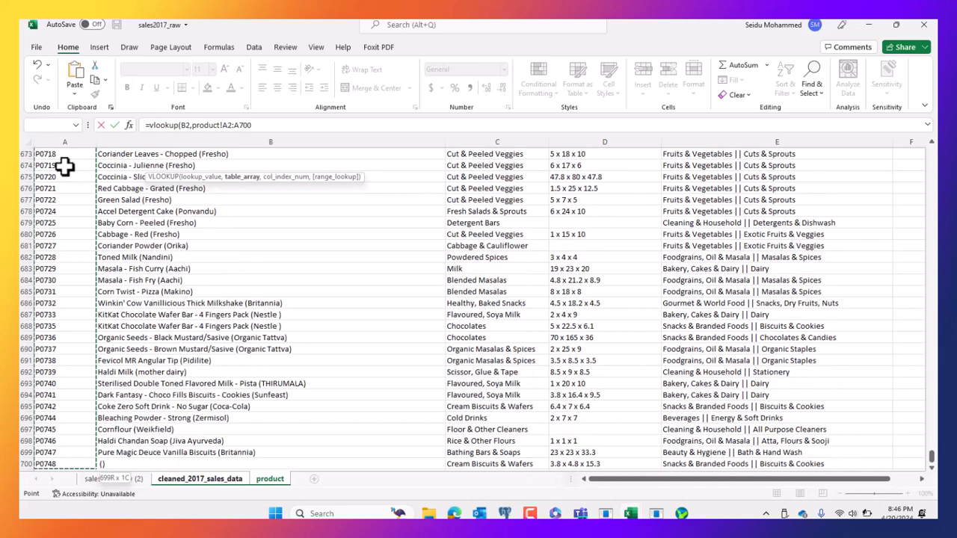
{"action": "key", "text": "ctrl+shift+Right"}
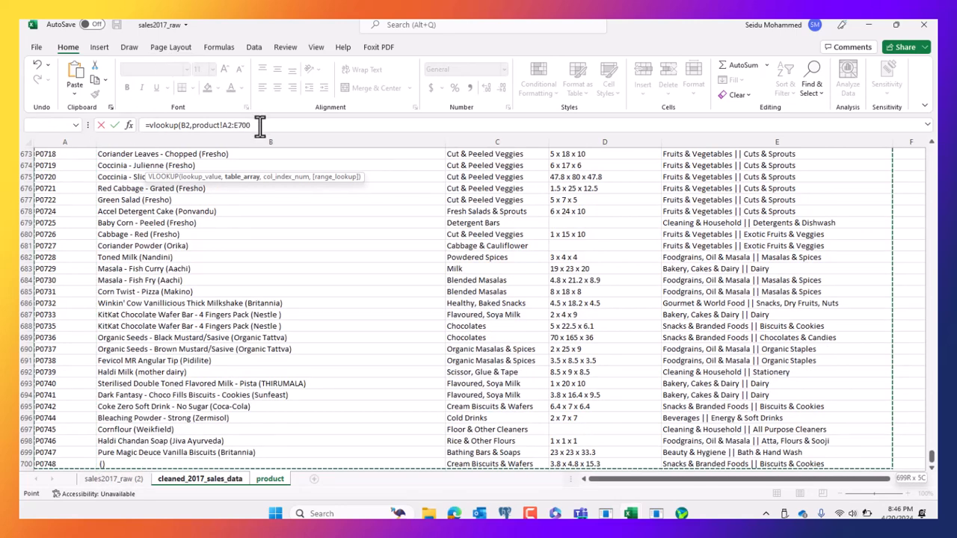
{"action": "left_click_drag", "start_coordinate": [259, 124], "coordinate": [225, 128]}
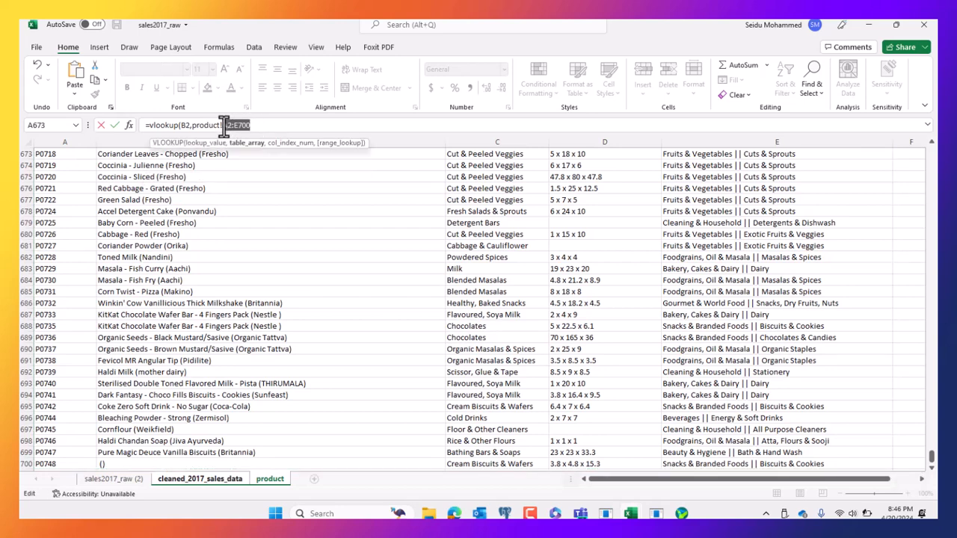
{"action": "key", "text": "F4"}
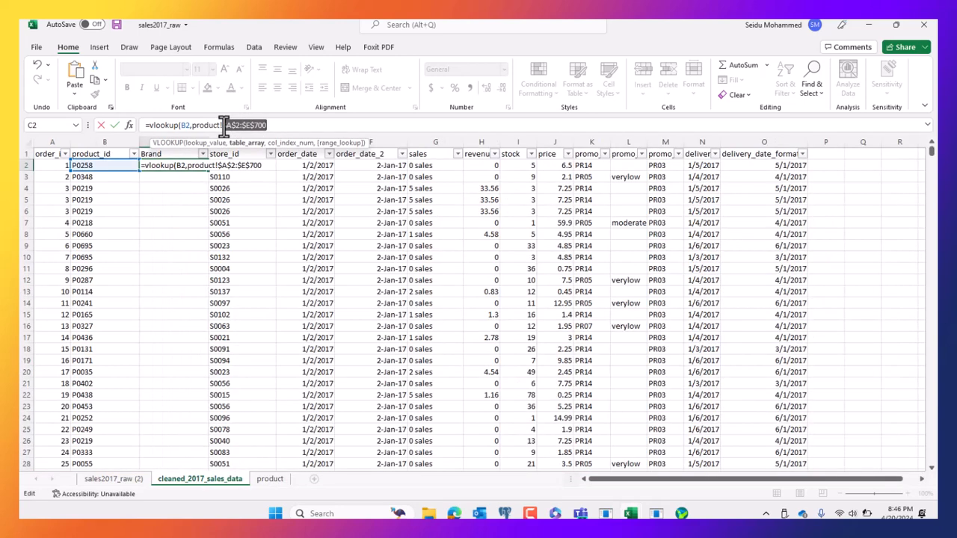
Complete the C2 lookup formula with column index 2 and exact match 0, as =vlookup(B2,product!$A$2:$E$700,2,0).
{"action": "left_click", "coordinate": [275, 126]}
{"action": "type", "text": ",2"}
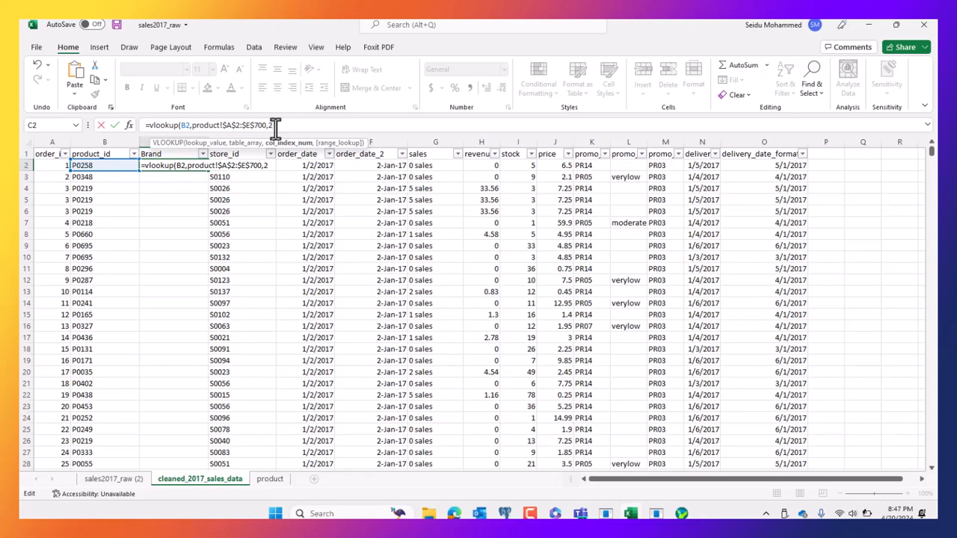
{"action": "type", "text": ","}
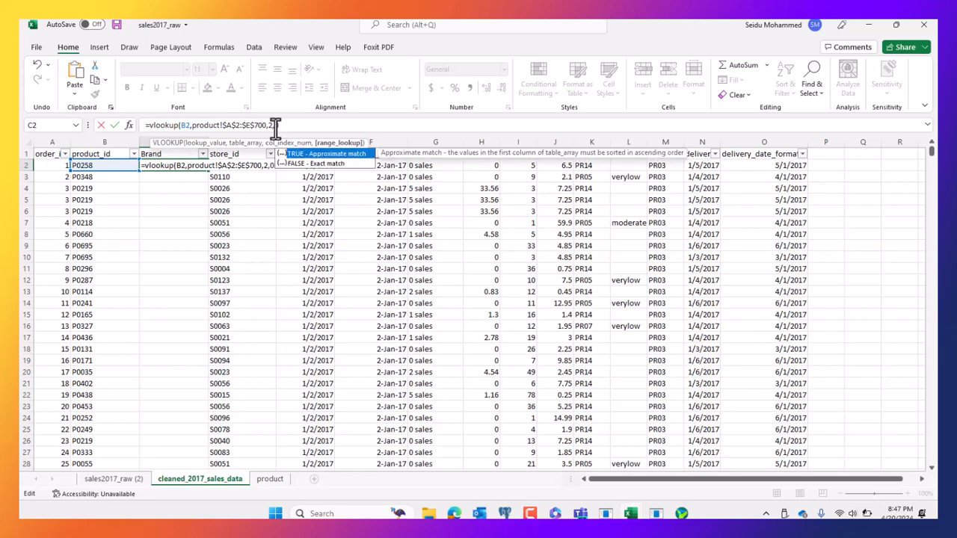
{"action": "type", "text": "0)"}
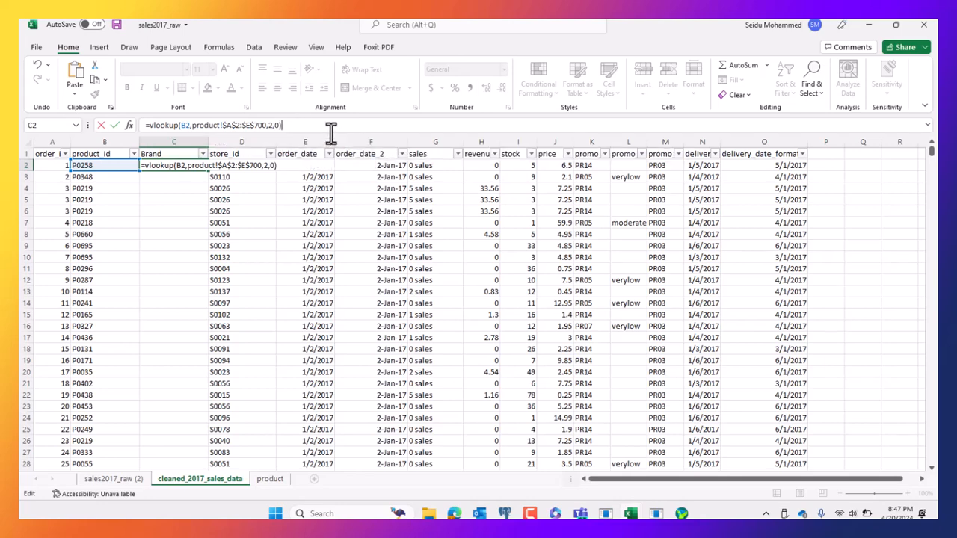
{"action": "key", "text": "Return"}
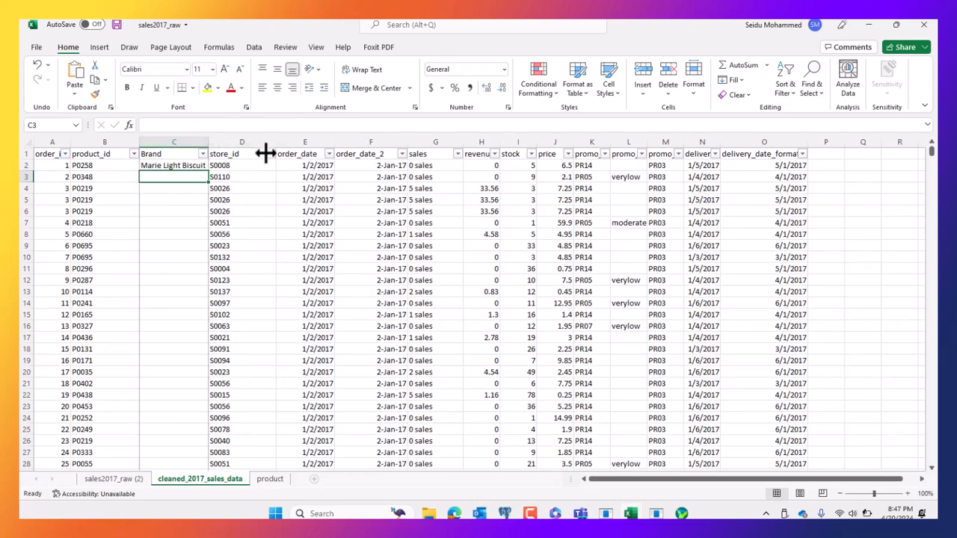
Widen the Brand column and fill the C2 VLOOKUP formula down through all the sales rows.
{"action": "left_click_drag", "start_coordinate": [209, 153], "coordinate": [265, 154]}
{"action": "left_click", "coordinate": [241, 164]}
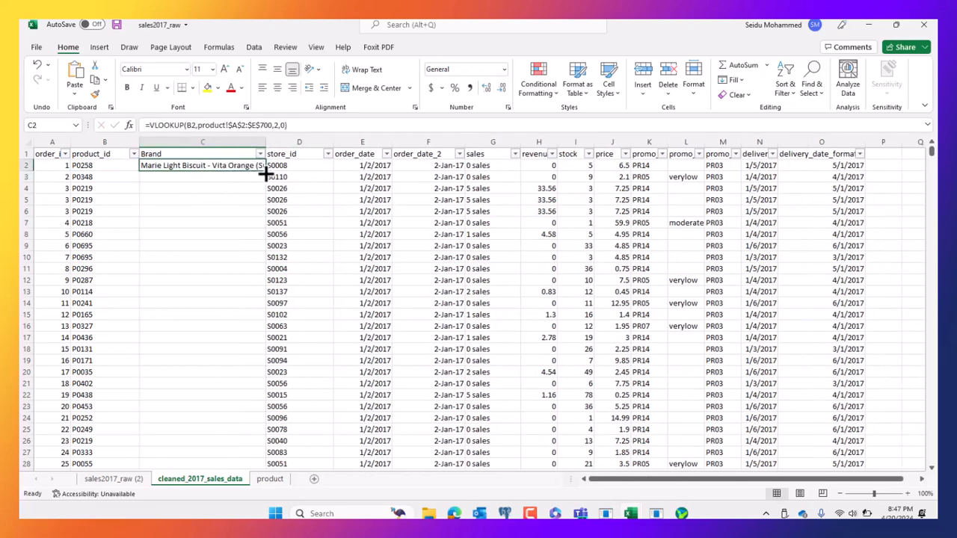
{"action": "double_click", "coordinate": [265, 172]}
{"action": "scroll", "coordinate": [253, 329], "scroll_direction": "down", "scroll_amount": 7}
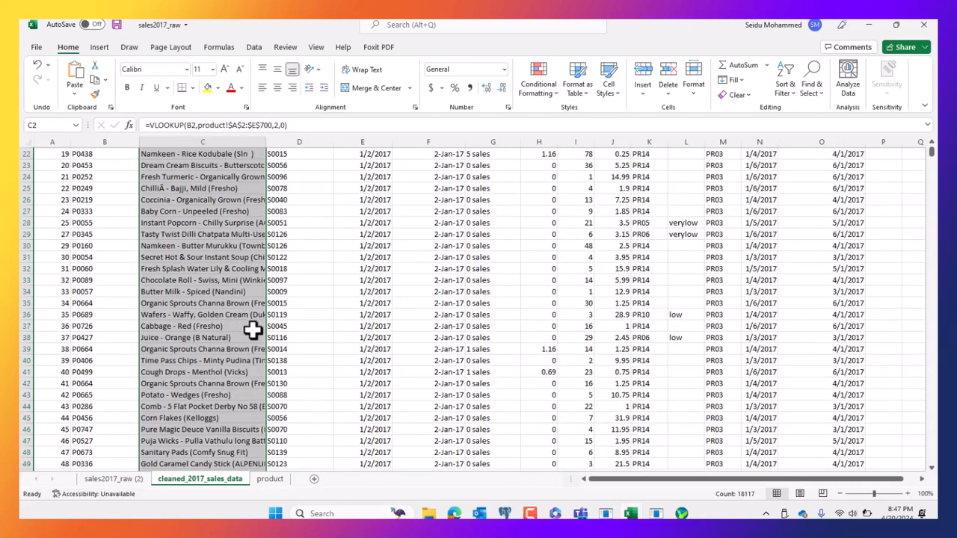
{"action": "scroll", "coordinate": [253, 329], "scroll_direction": "up", "scroll_amount": 7}
Check the Brand column's lookup formula against the product_id in B2 and the product sheet's ID column.
{"action": "left_click", "coordinate": [222, 167]}
{"action": "left_click", "coordinate": [204, 154]}
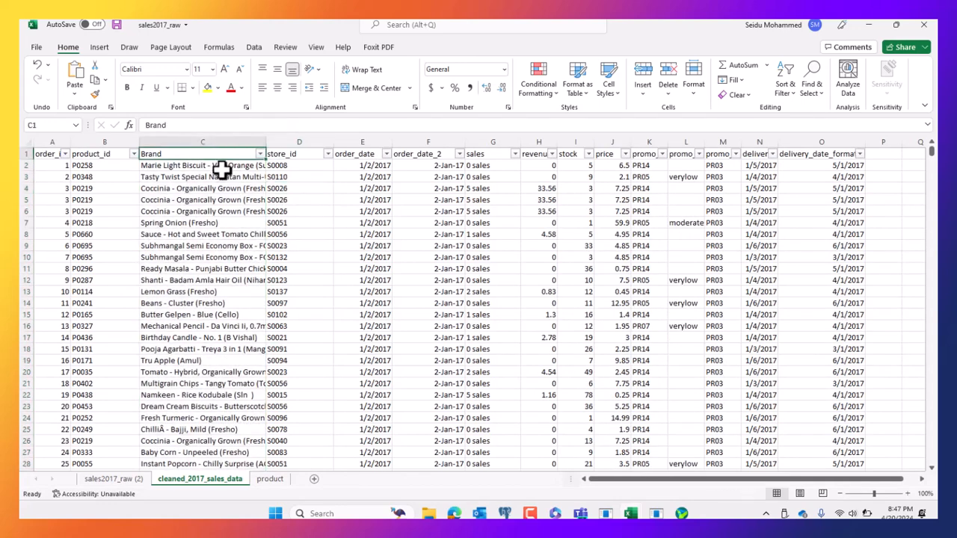
{"action": "left_click", "coordinate": [196, 141]}
{"action": "left_click", "coordinate": [192, 165]}
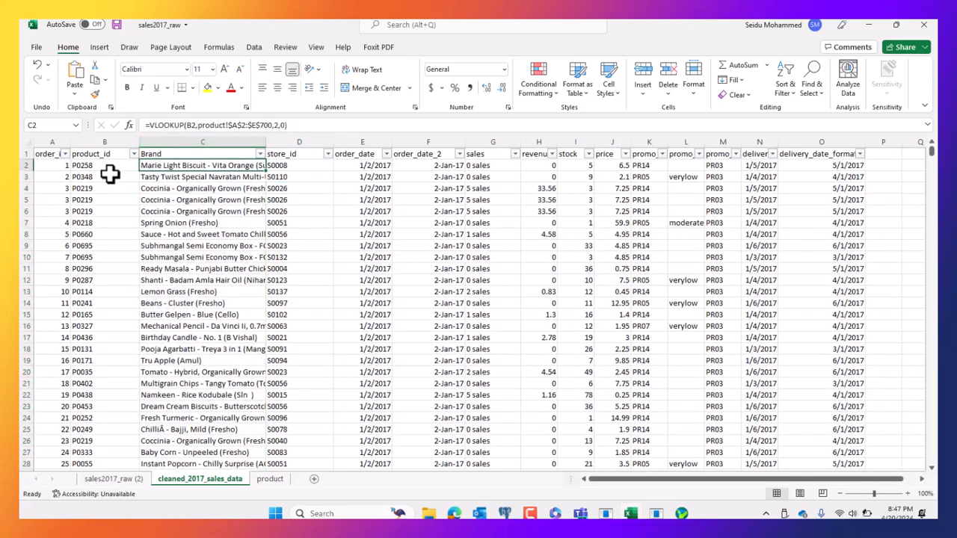
{"action": "left_click", "coordinate": [86, 165]}
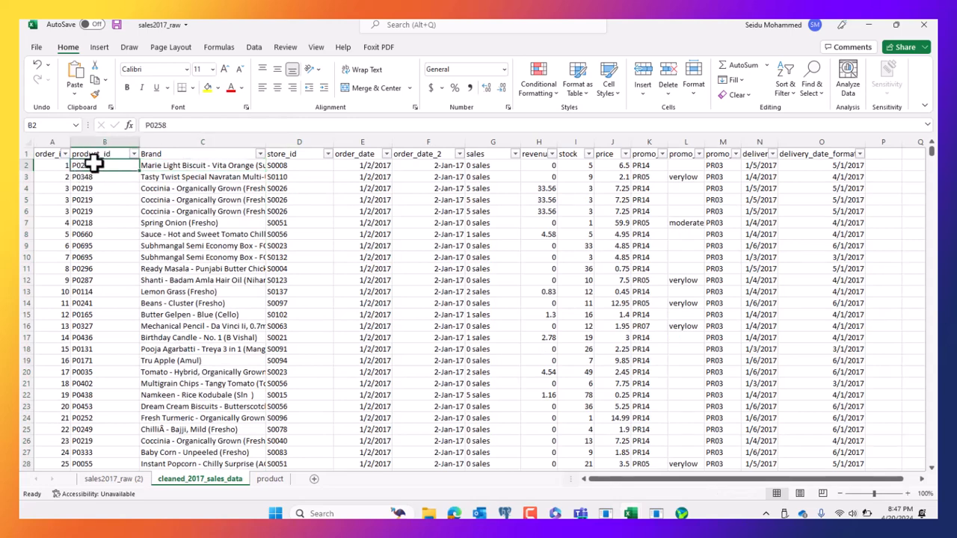
{"action": "left_click", "coordinate": [271, 479]}
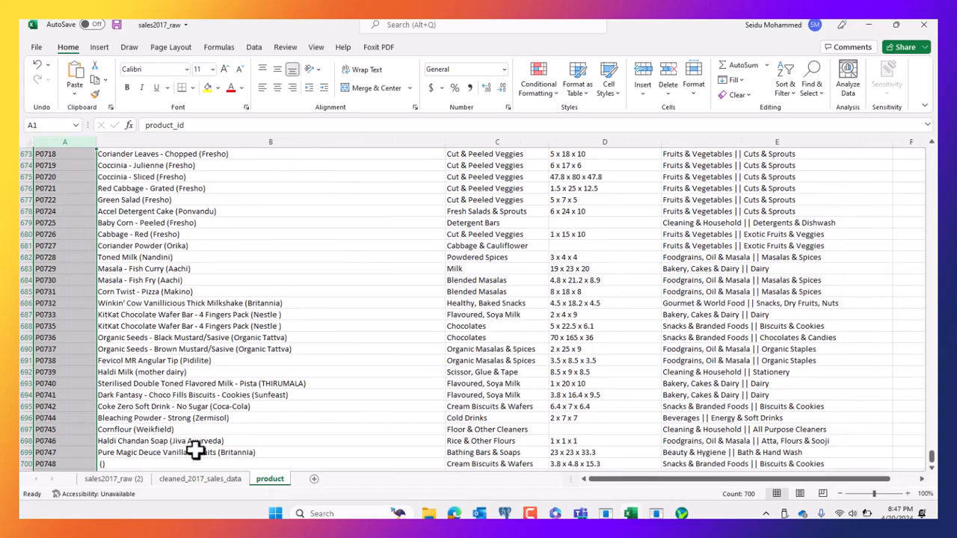
{"action": "left_click", "coordinate": [224, 481]}
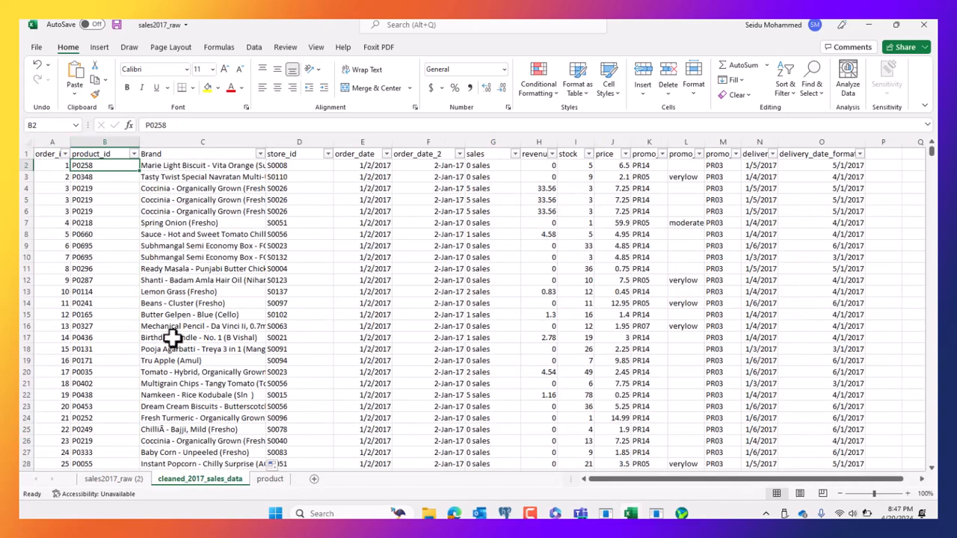
Fill the product_id column in cleaned_2017_sales_data with yellow.
{"action": "left_click", "coordinate": [99, 142]}
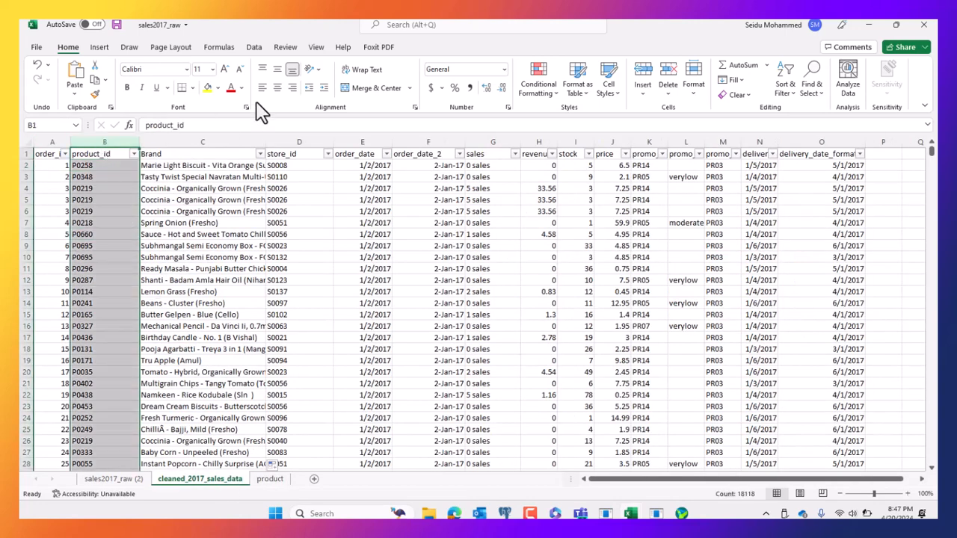
{"action": "left_click", "coordinate": [218, 87]}
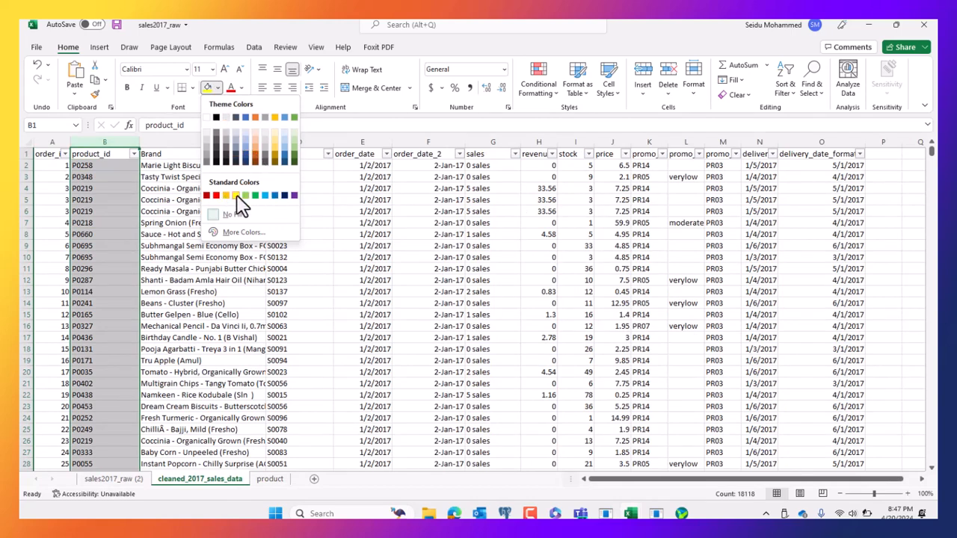
{"action": "left_click", "coordinate": [236, 196]}
Fill the product sheet's product_id column with the same yellow and return to the first rows.
{"action": "left_click", "coordinate": [271, 479]}
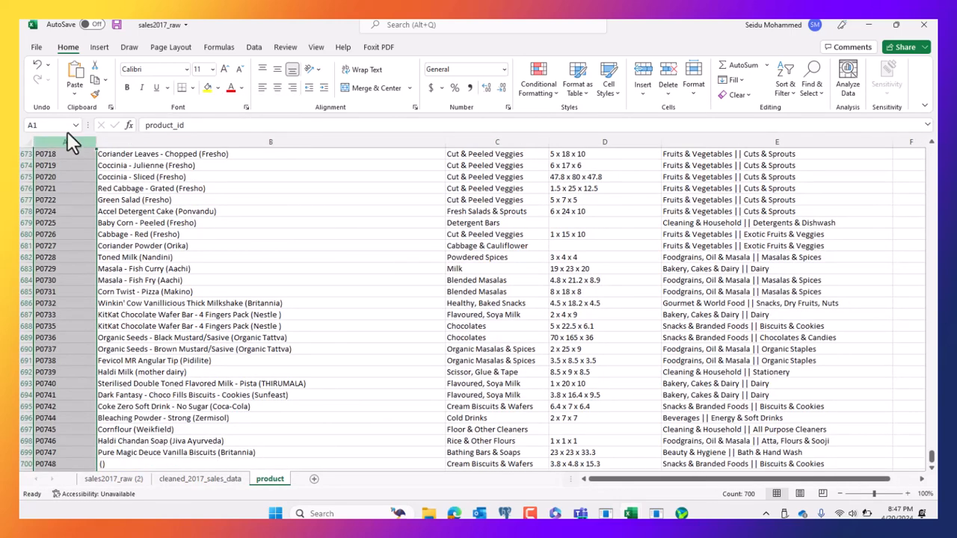
{"action": "left_click", "coordinate": [65, 142]}
{"action": "left_click", "coordinate": [208, 88]}
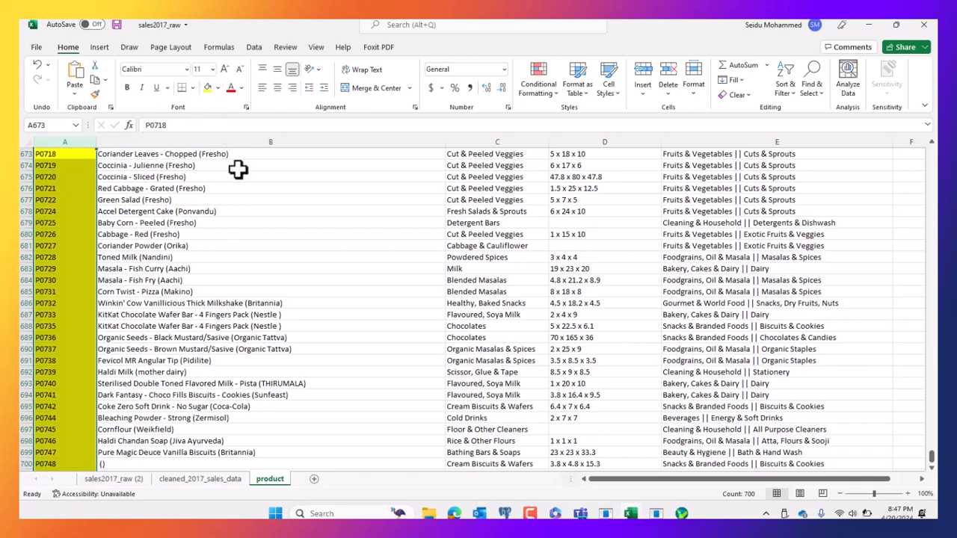
{"action": "scroll", "coordinate": [260, 204], "scroll_direction": "up", "scroll_amount": 15}
{"action": "left_click", "coordinate": [287, 246]}
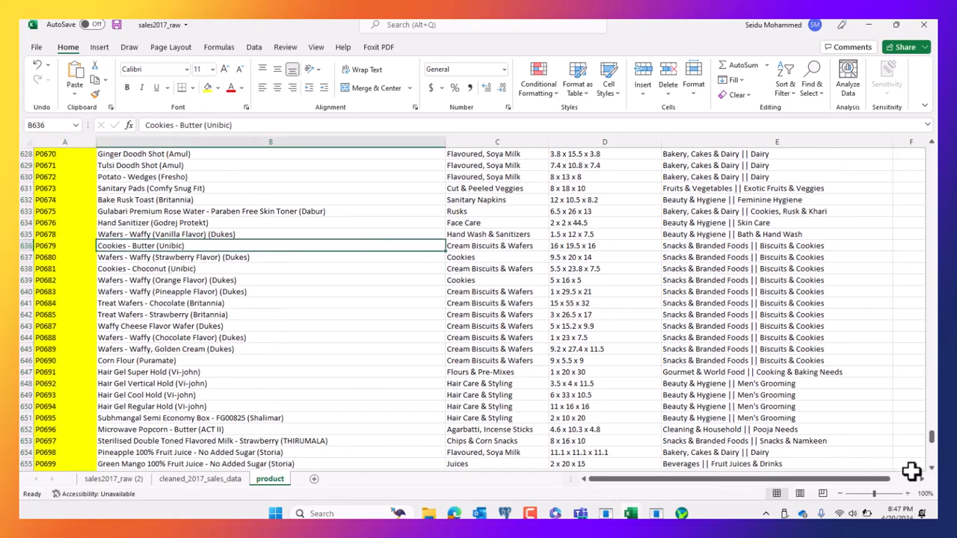
{"action": "left_click_drag", "start_coordinate": [932, 442], "coordinate": [933, 115]}
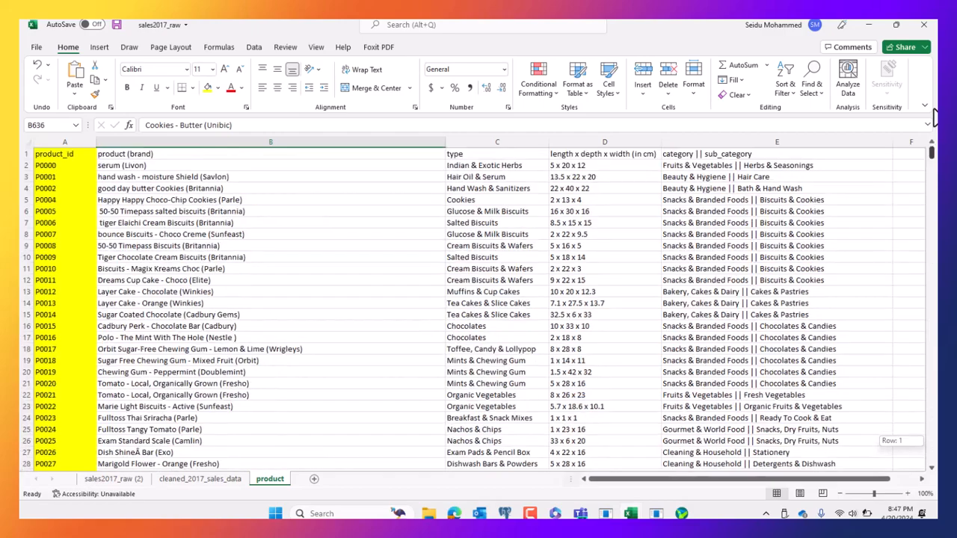
Review the filled Brand column beside the highlighted product_id column in cleaned_2017_sales_data.
{"action": "left_click", "coordinate": [208, 479]}
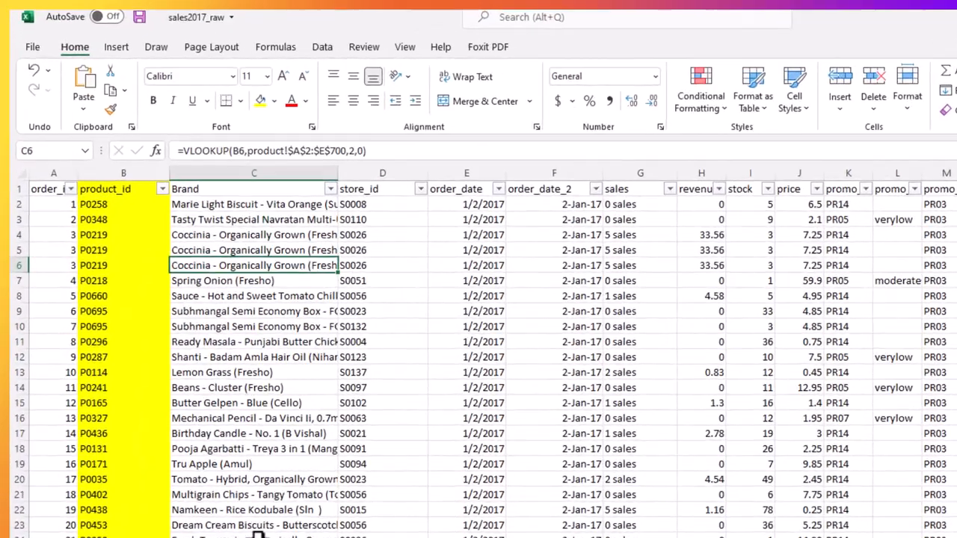
{"action": "left_click", "coordinate": [232, 202]}
{"action": "left_click", "coordinate": [241, 172]}
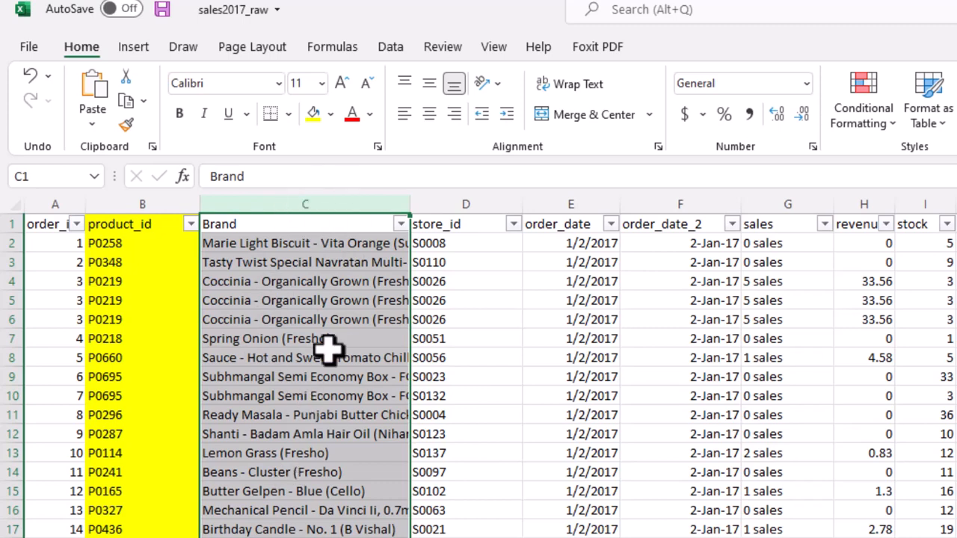
{"action": "left_click", "coordinate": [415, 471]}
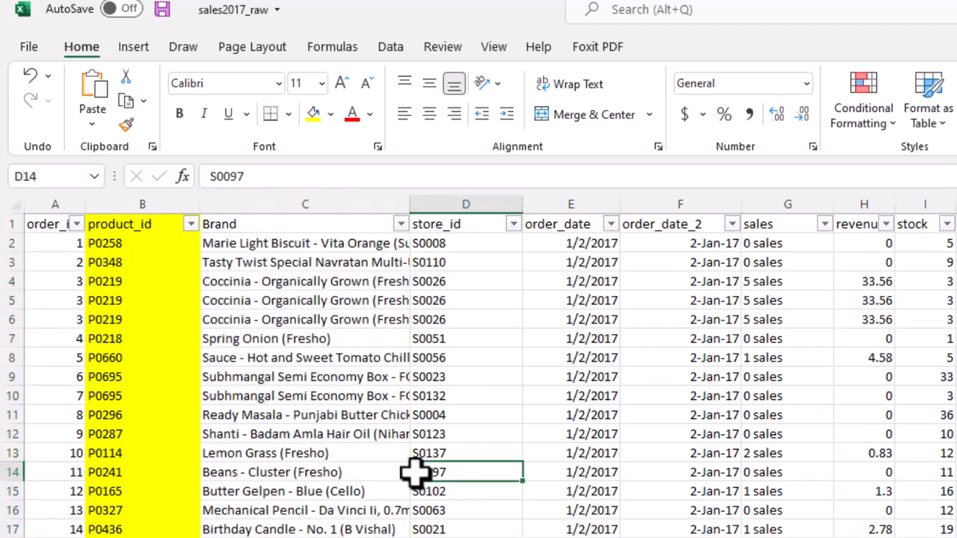
Try deleting the store_id column from cleaned_2017_sales_data, and undo the deletion.
{"action": "left_click", "coordinate": [457, 204]}
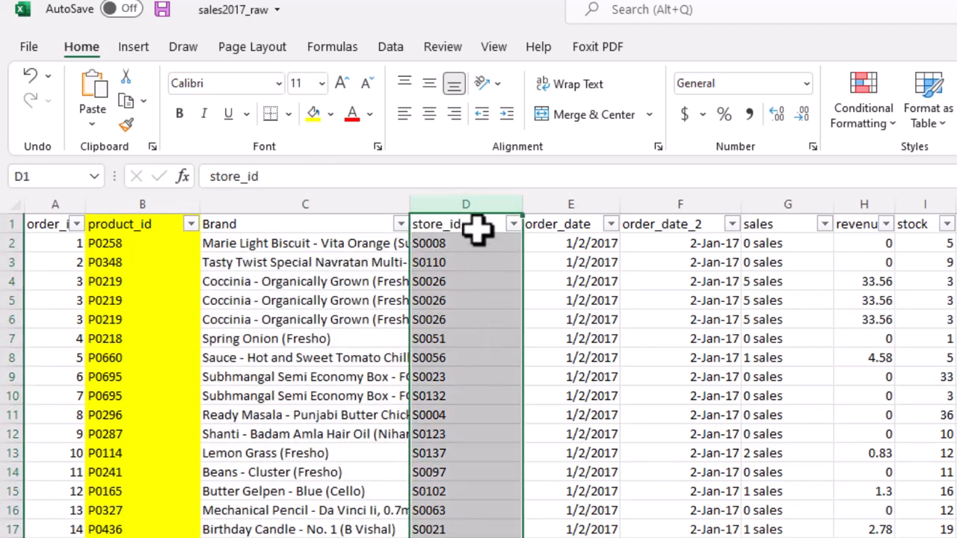
{"action": "right_click", "coordinate": [464, 203]}
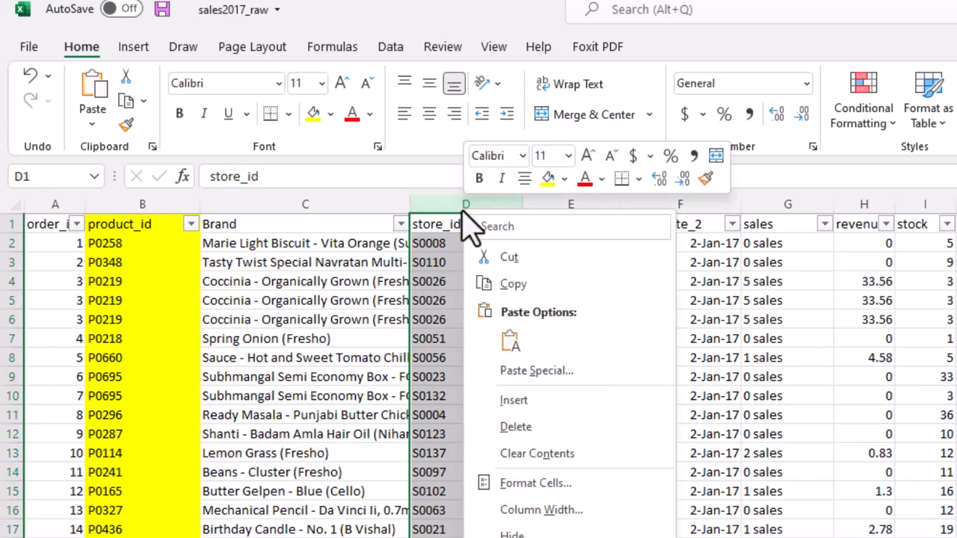
{"action": "left_click", "coordinate": [518, 427]}
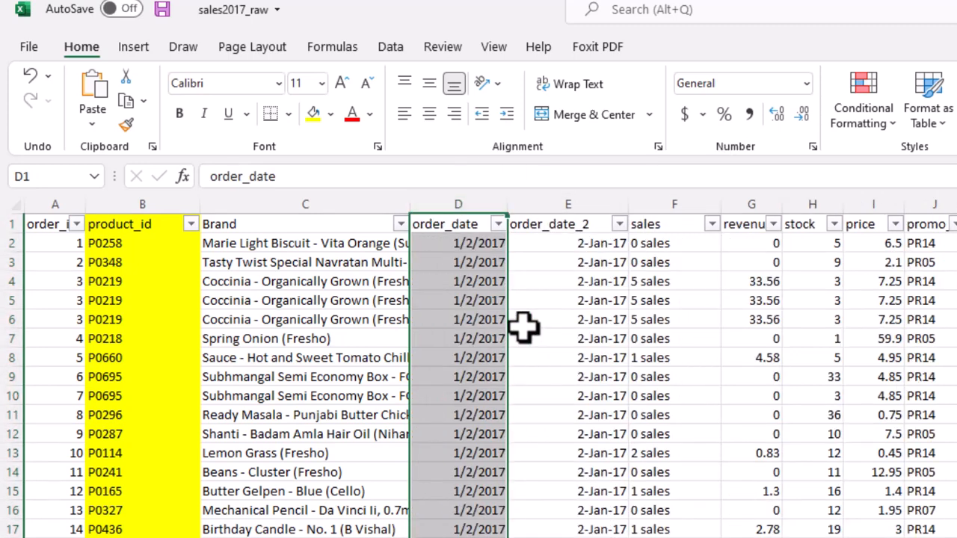
{"action": "key", "text": "ctrl+z"}
{"action": "left_click", "coordinate": [576, 317]}
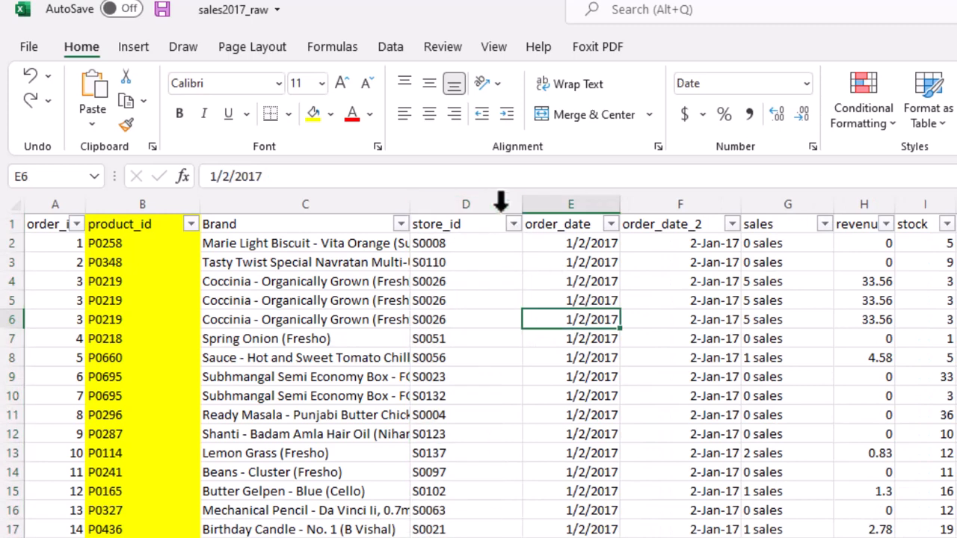
Insert a blank column before store_id in cleaned_2017_sales_data and autofit the Brand column to its contents.
{"action": "left_click", "coordinate": [499, 201]}
{"action": "right_click", "coordinate": [499, 203]}
{"action": "key", "text": "Escape"}
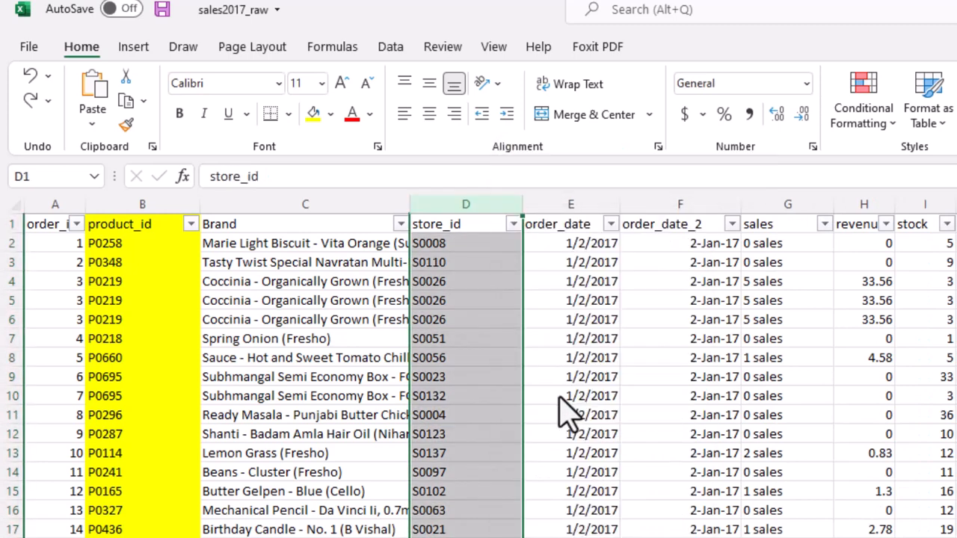
{"action": "key", "text": "ctrl+shift+plus"}
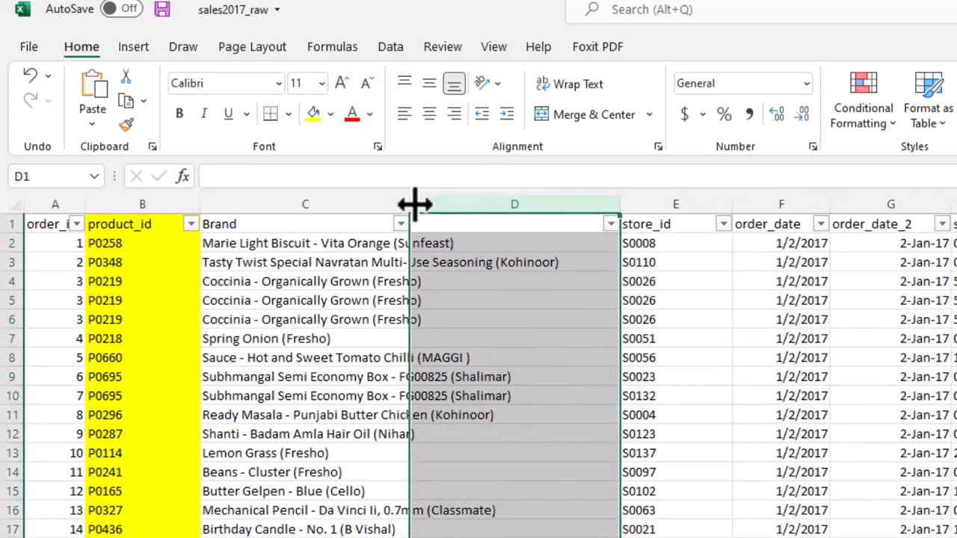
{"action": "double_click", "coordinate": [415, 204]}
Enter the header Type in cell D1 of the new blank column.
{"action": "left_click", "coordinate": [640, 300]}
{"action": "left_click", "coordinate": [730, 239]}
{"action": "left_click", "coordinate": [735, 221]}
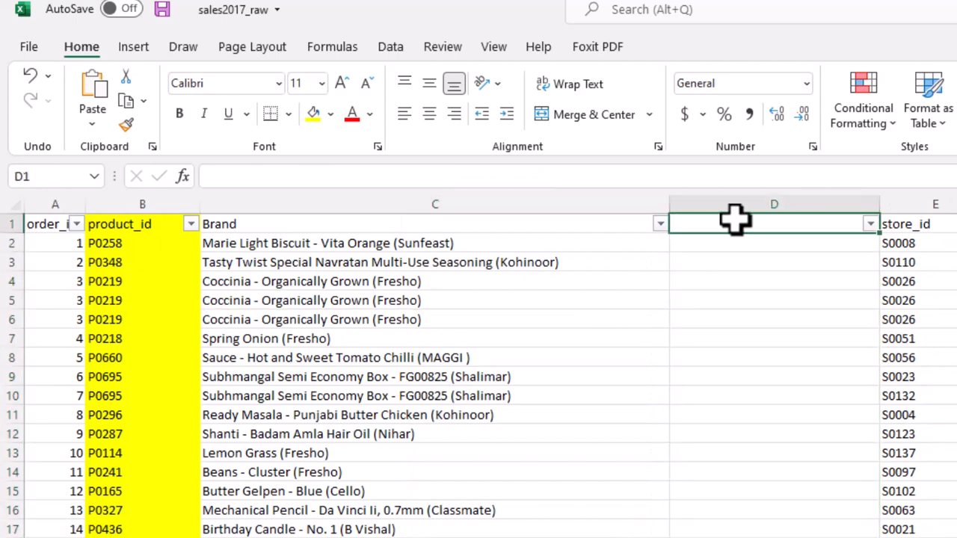
{"action": "type", "text": "Type"}
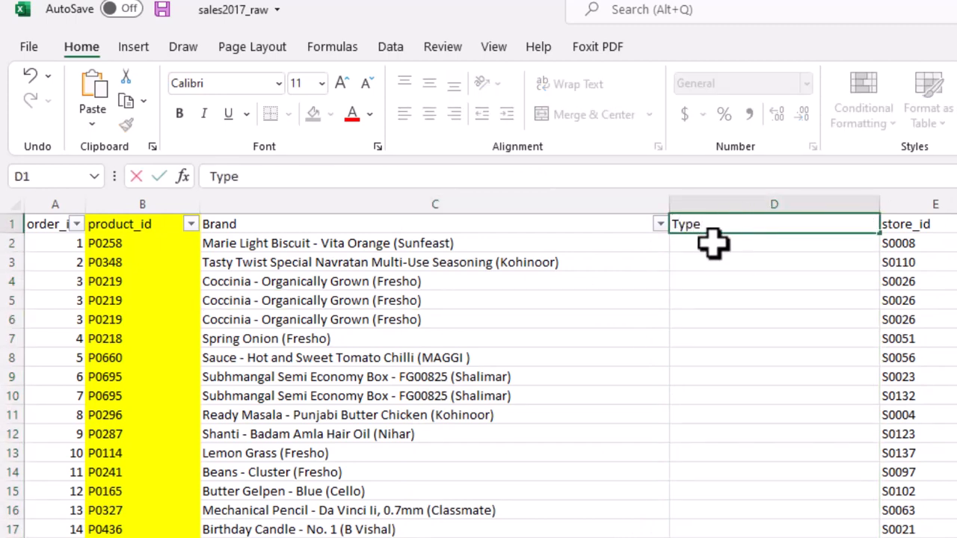
Start a VLOOKUP formula in D2 that uses the product_id in B2 as the lookup value.
{"action": "left_click", "coordinate": [711, 244]}
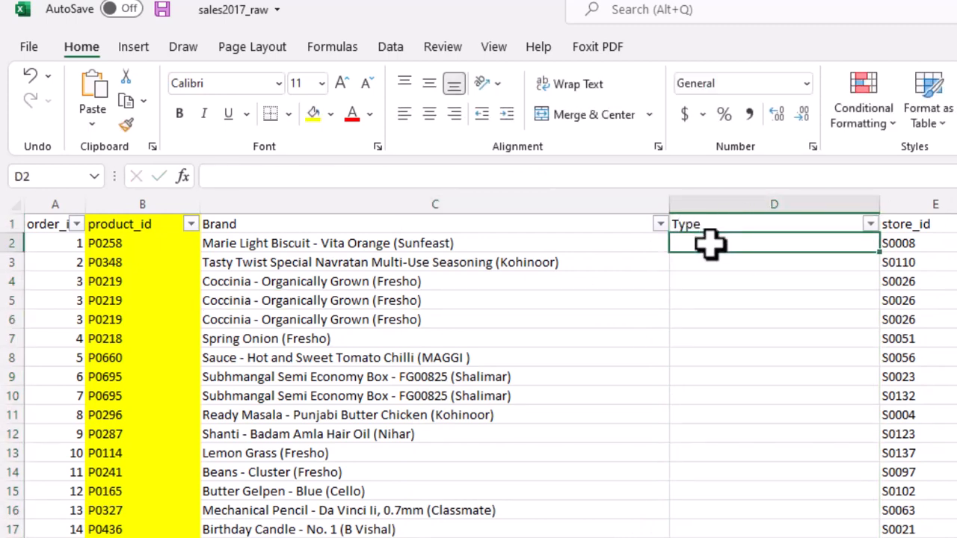
{"action": "type", "text": "=v"}
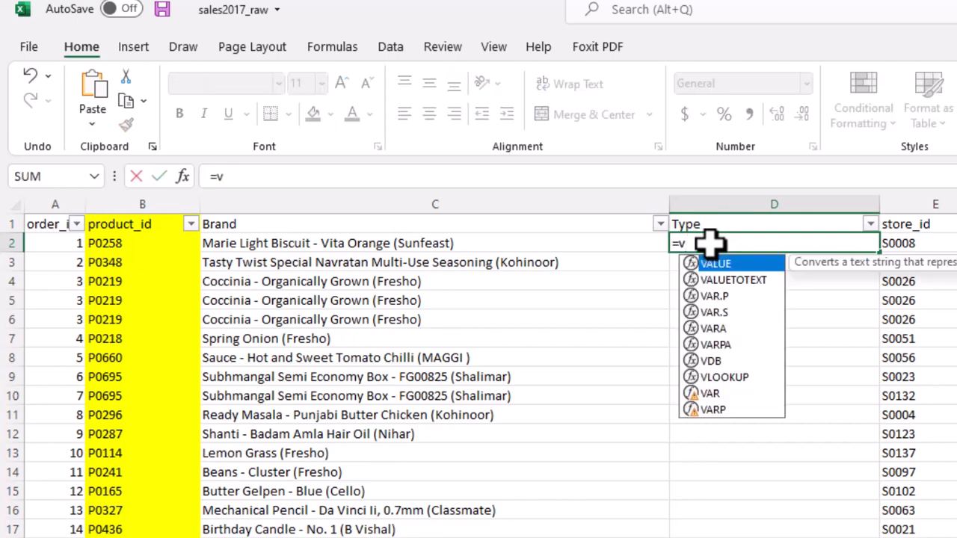
{"action": "type", "text": "lookup("}
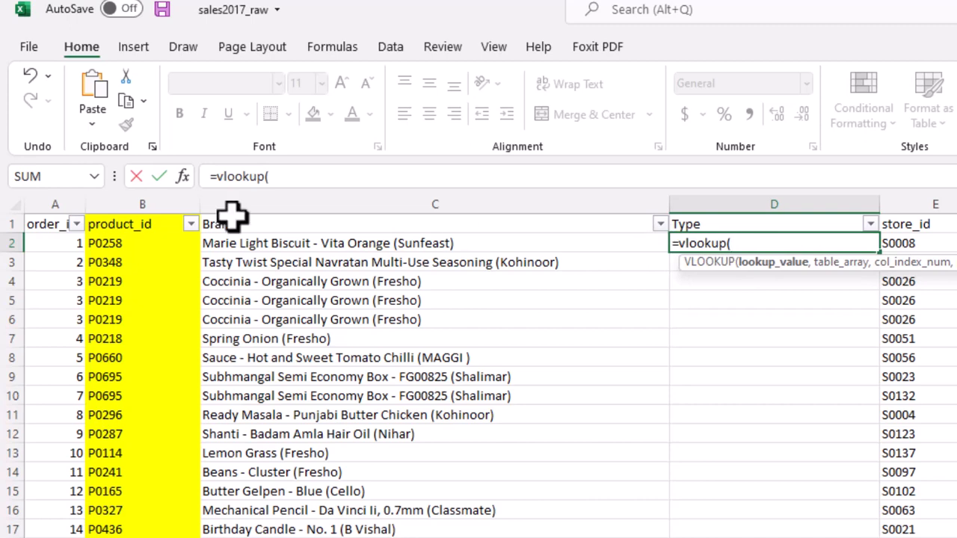
{"action": "left_click", "coordinate": [146, 238]}
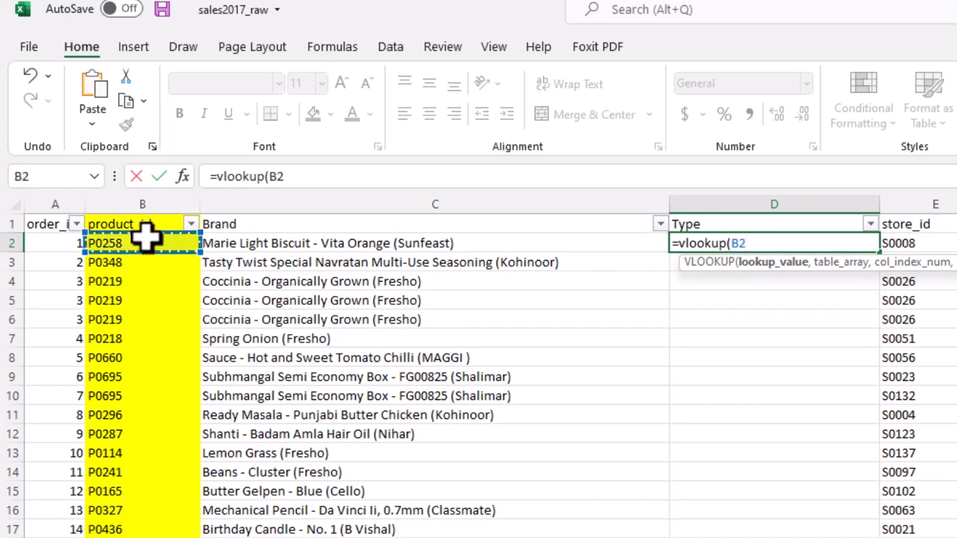
{"action": "type", "text": ","}
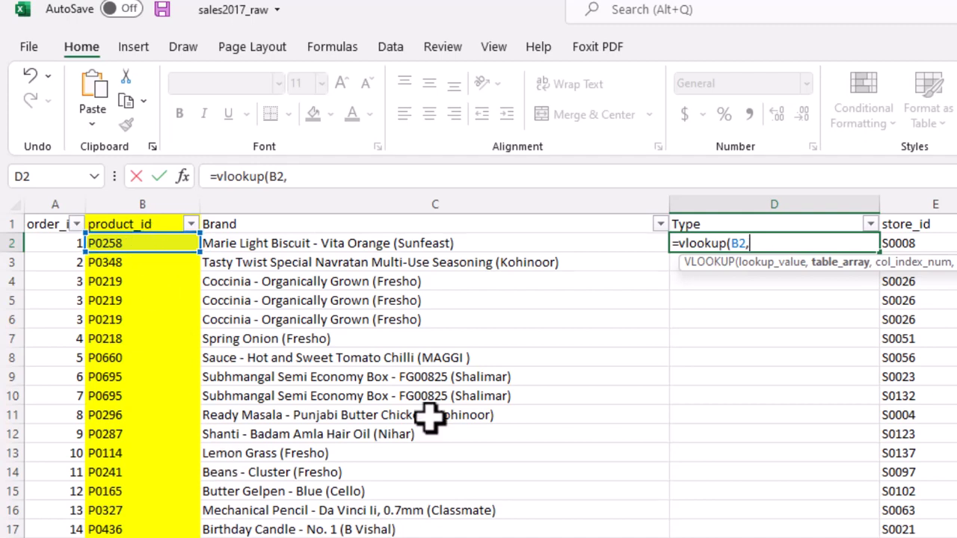
Set the lookup's table array to A2:E700 on the product sheet and make the range absolute as $A$2:$E$700.
{"action": "key", "text": "ctrl+Page_Down"}
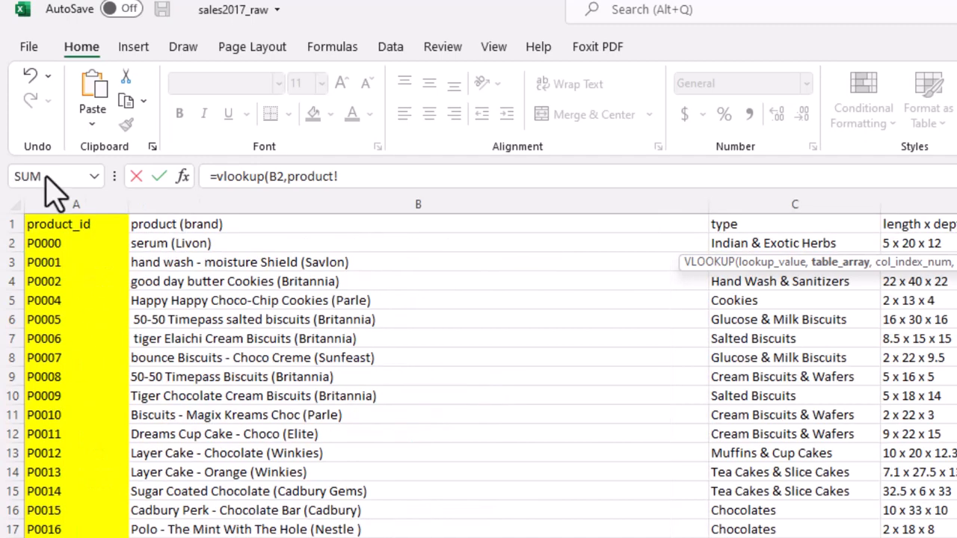
{"action": "left_click", "coordinate": [60, 245]}
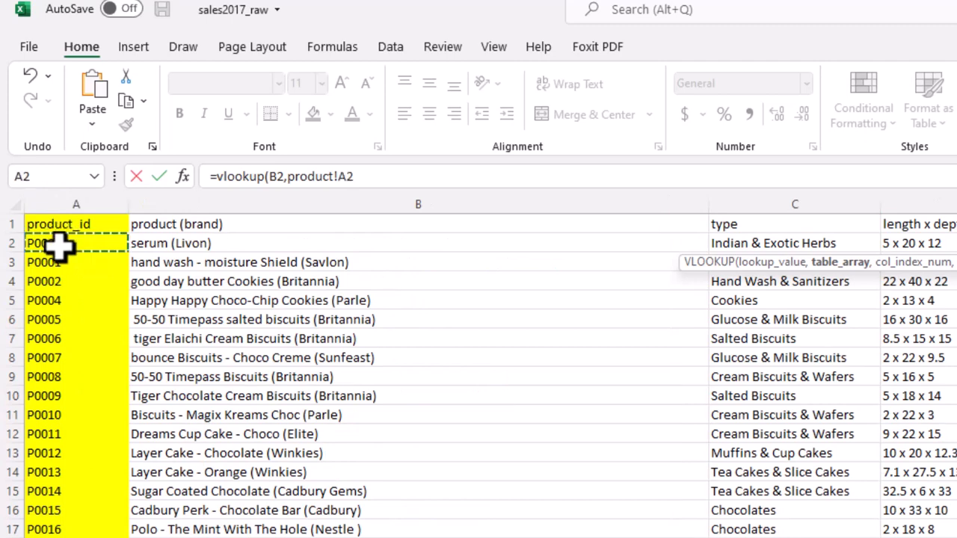
{"action": "key", "text": "ctrl+shift+Down"}
{"action": "key", "text": "ctrl+shift+Right"}
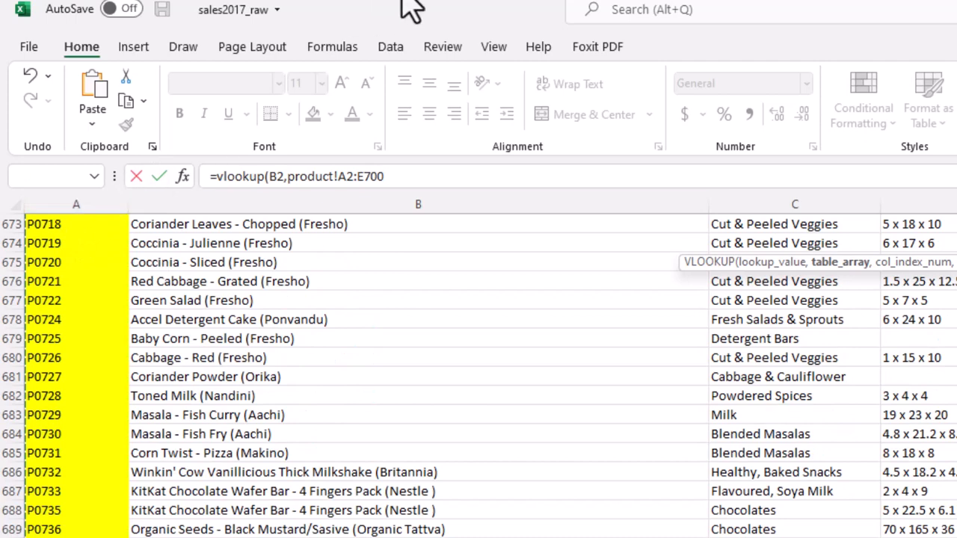
{"action": "left_click_drag", "start_coordinate": [444, 171], "coordinate": [335, 176]}
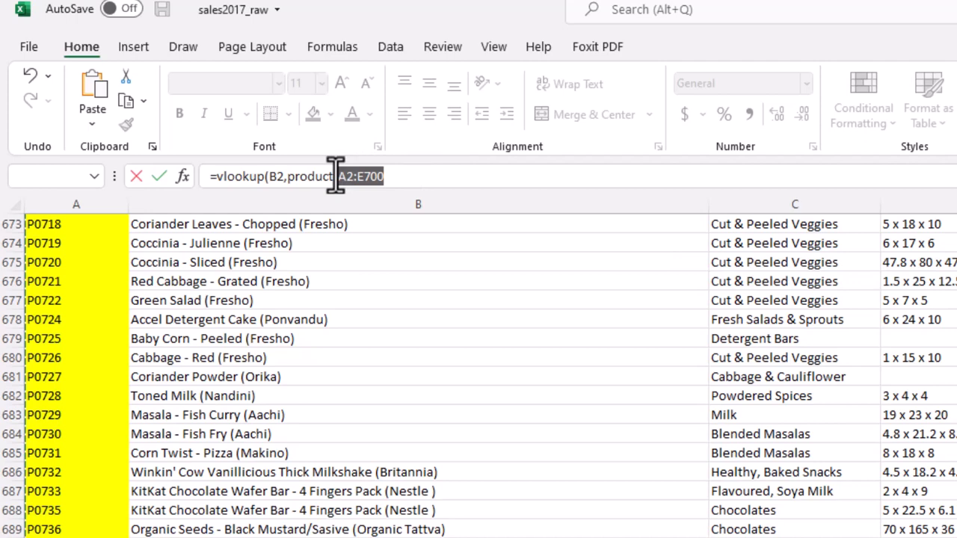
{"action": "left_click_drag", "start_coordinate": [336, 177], "coordinate": [338, 176]}
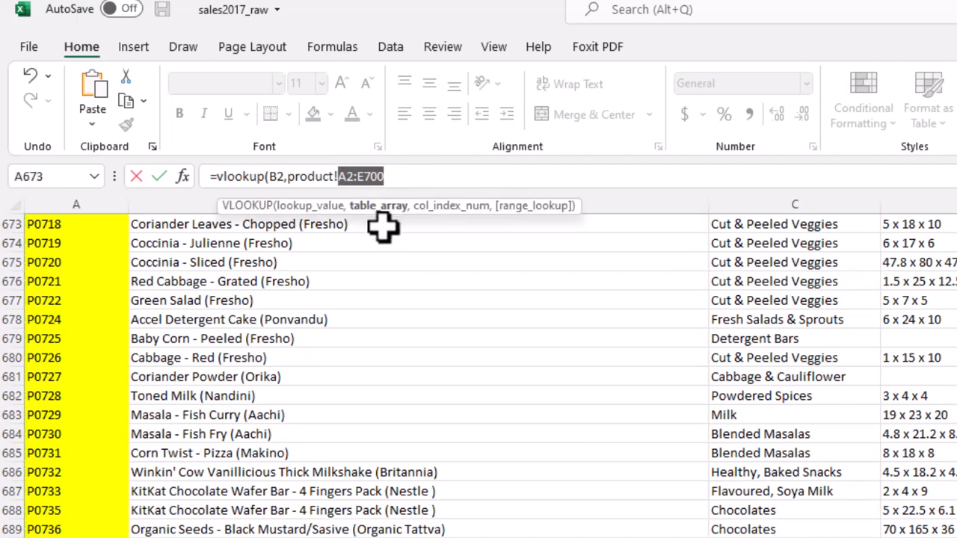
{"action": "key", "text": "F4"}
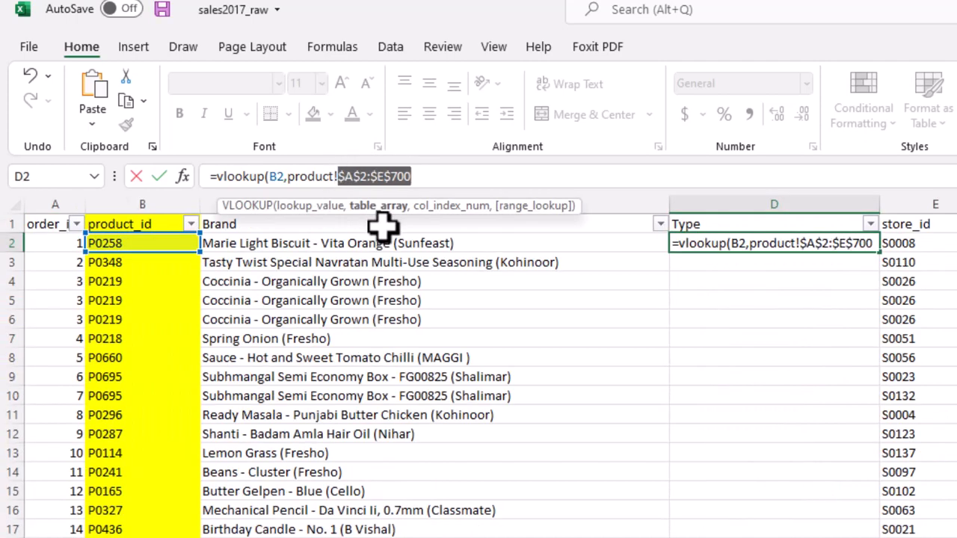
Complete the Type lookup in D2 with column index 3 and exact match 0.
{"action": "left_click", "coordinate": [431, 180]}
{"action": "type", "text": ","}
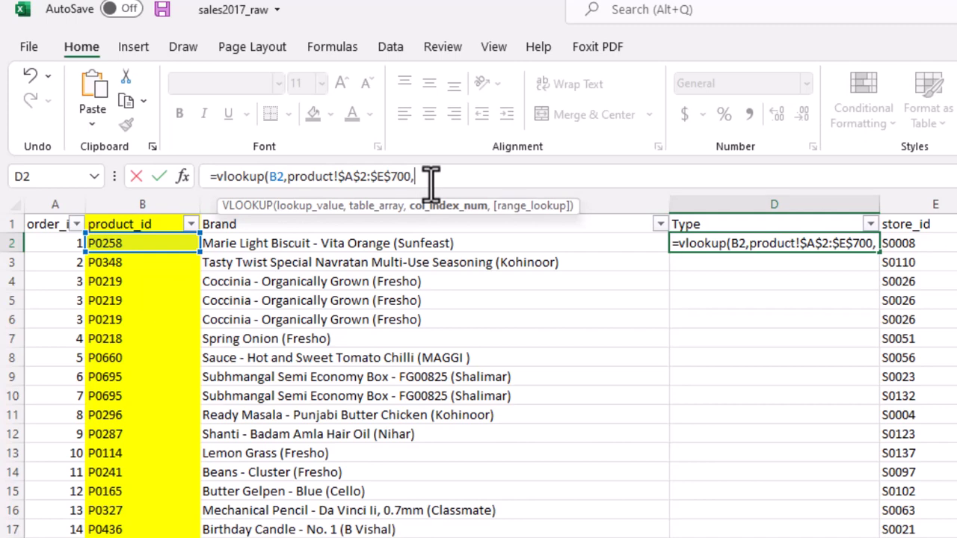
{"action": "type", "text": "3,"}
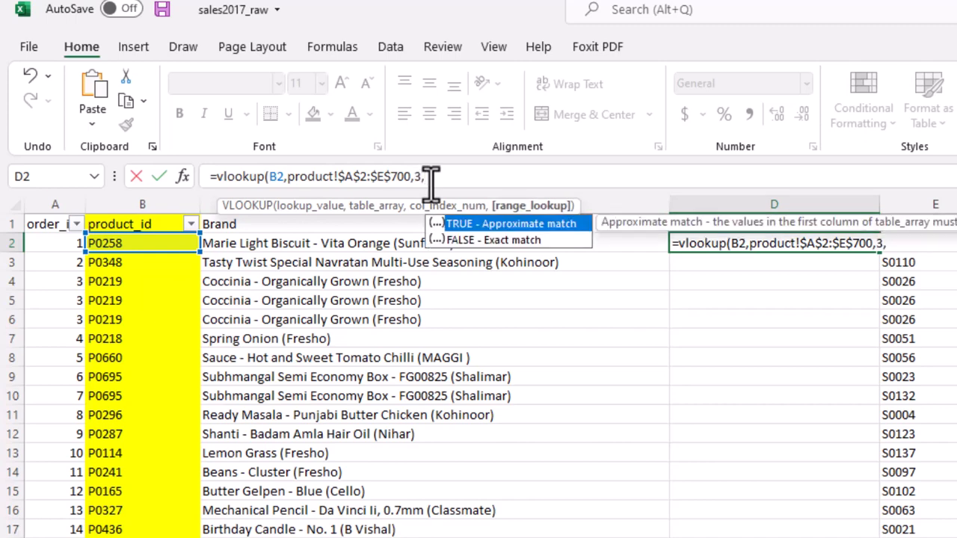
{"action": "type", "text": "0)"}
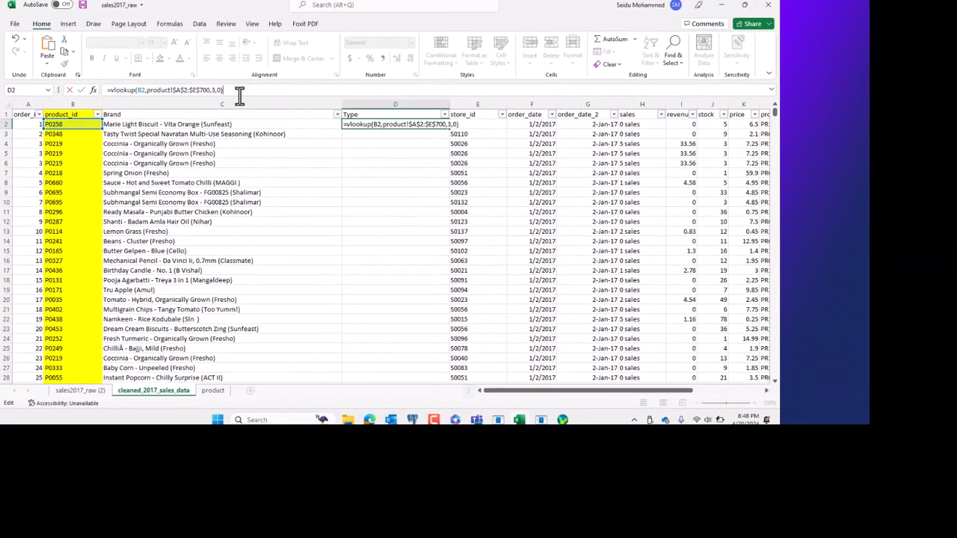
{"action": "key", "text": "Return"}
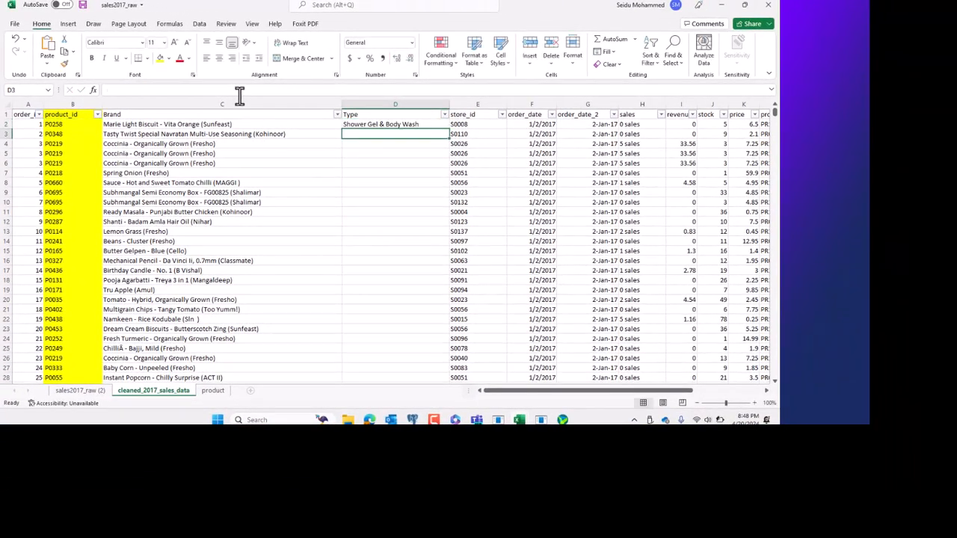
Fill the D2 formula down the whole Type column and check the distinct types in its filter list.
{"action": "left_click", "coordinate": [425, 124]}
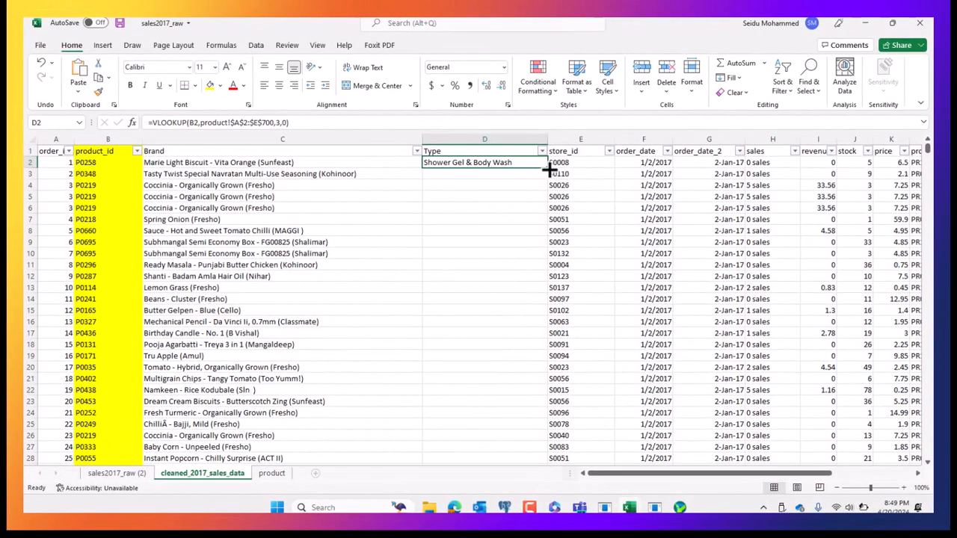
{"action": "double_click", "coordinate": [548, 168]}
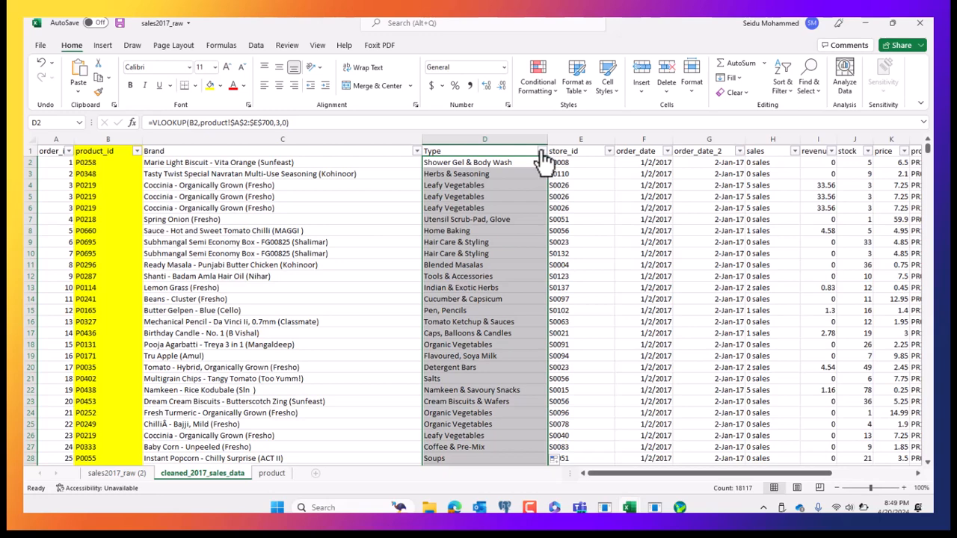
{"action": "left_click", "coordinate": [541, 151]}
{"action": "scroll", "coordinate": [533, 312], "scroll_direction": "down", "scroll_amount": 12}
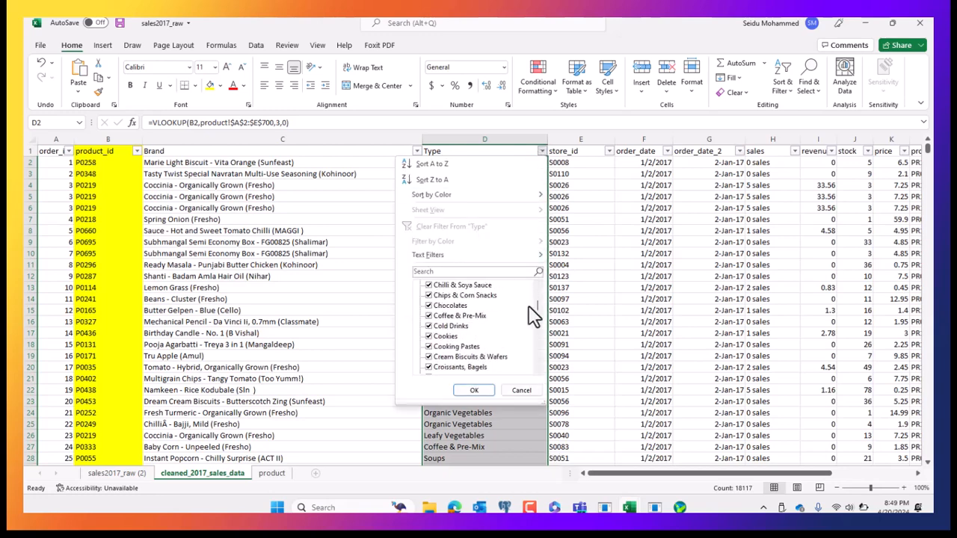
{"action": "left_click", "coordinate": [626, 303]}
Review the filled Brand and Type columns and narrow the Brand column to a width of about 41.
{"action": "scroll", "coordinate": [628, 277], "scroll_direction": "down", "scroll_amount": 7}
{"action": "left_click", "coordinate": [367, 210]}
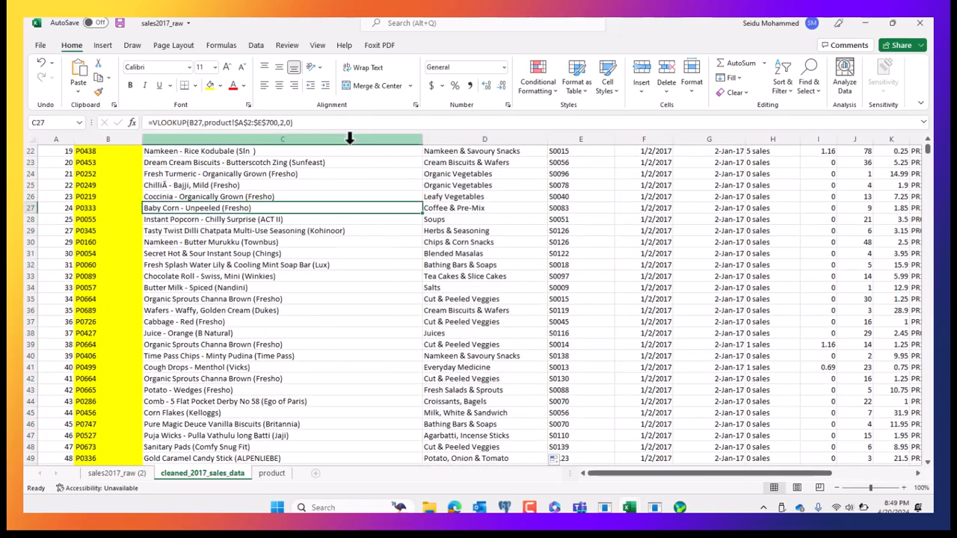
{"action": "left_click", "coordinate": [349, 139]}
{"action": "left_click", "coordinate": [452, 139]}
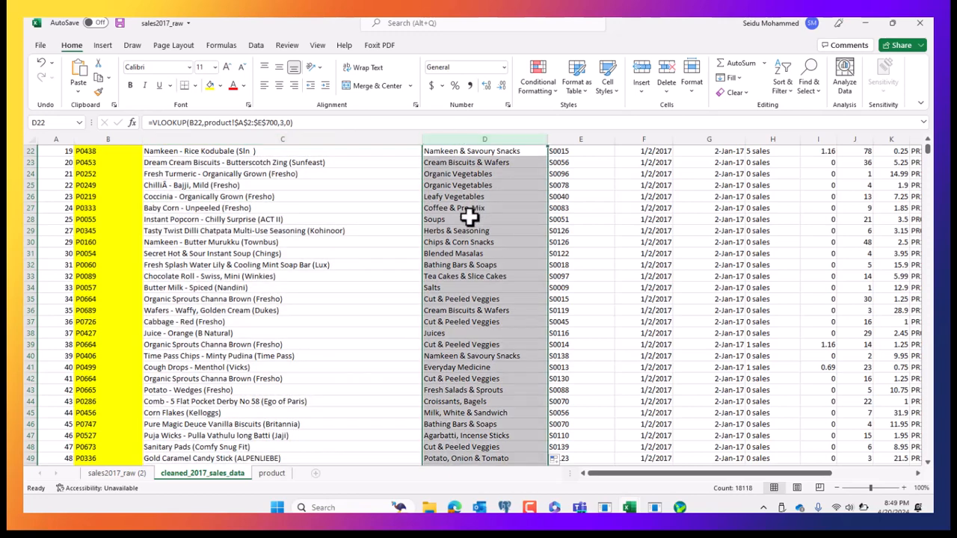
{"action": "left_click_drag", "start_coordinate": [422, 140], "coordinate": [309, 159]}
{"action": "left_click", "coordinate": [344, 219]}
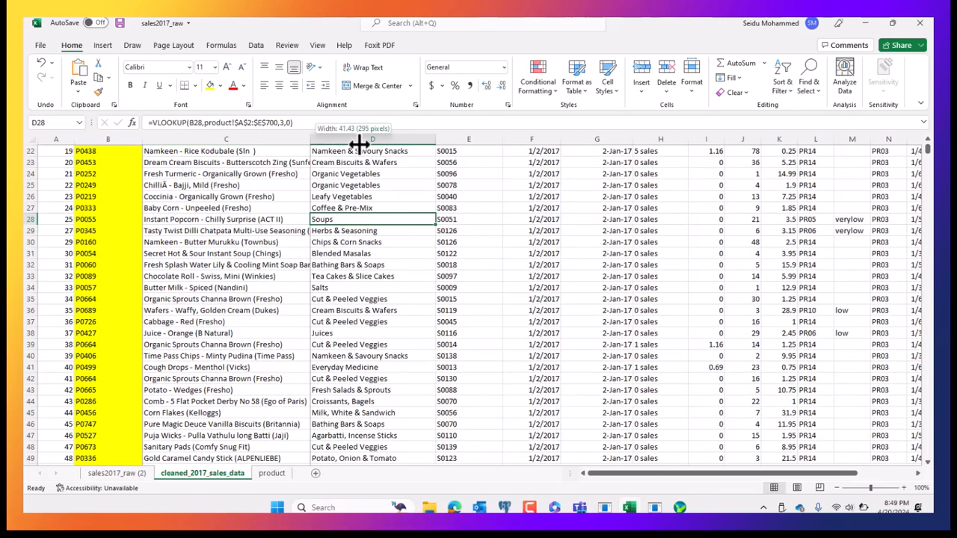
{"action": "left_click_drag", "start_coordinate": [361, 144], "coordinate": [357, 142]}
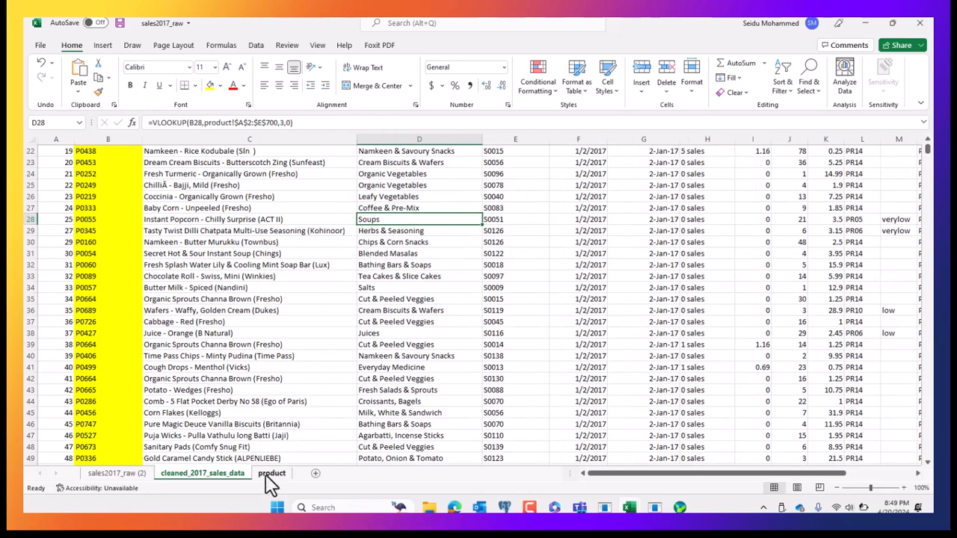
Examine Brand entries in cleaned_2017_sales_data and the corresponding product names and types on the product sheet.
{"action": "left_click", "coordinate": [284, 340]}
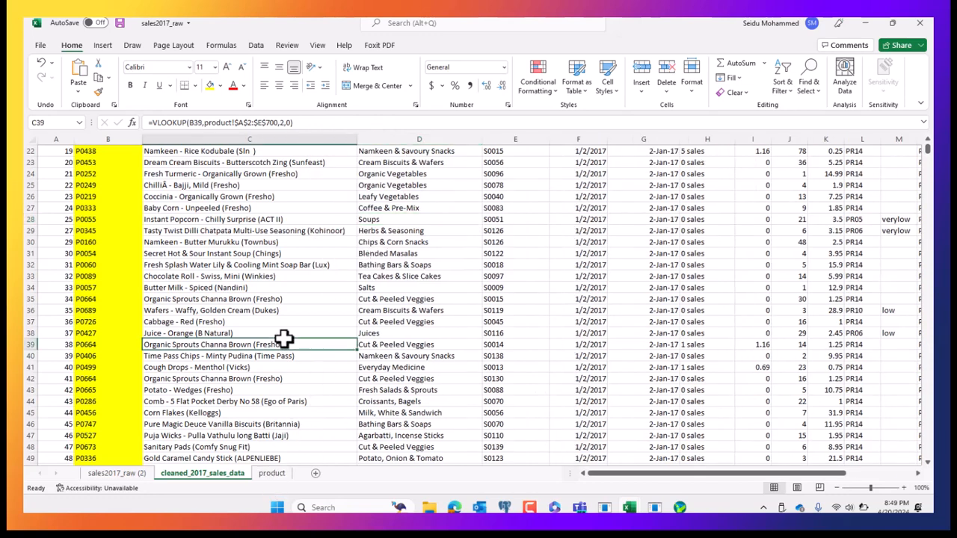
{"action": "left_click", "coordinate": [304, 301]}
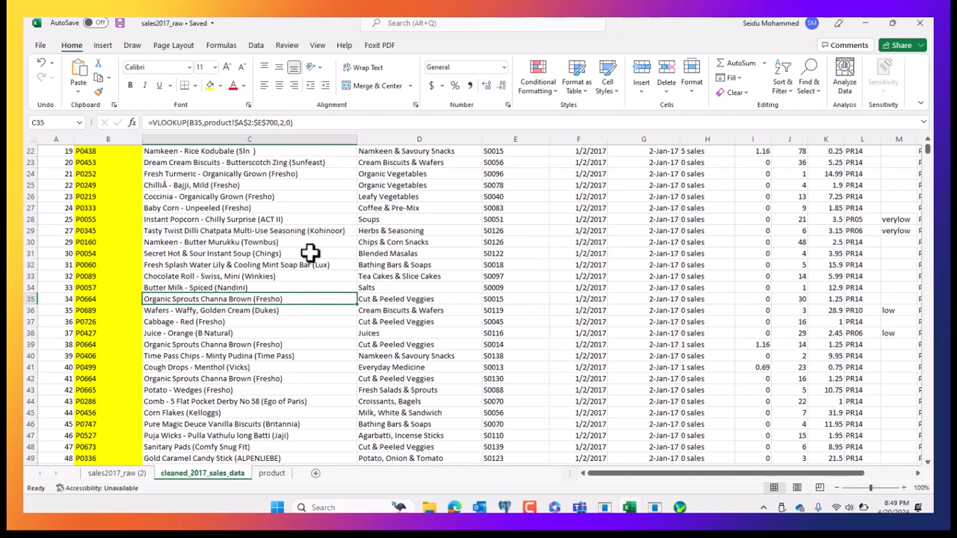
{"action": "left_click", "coordinate": [315, 390]}
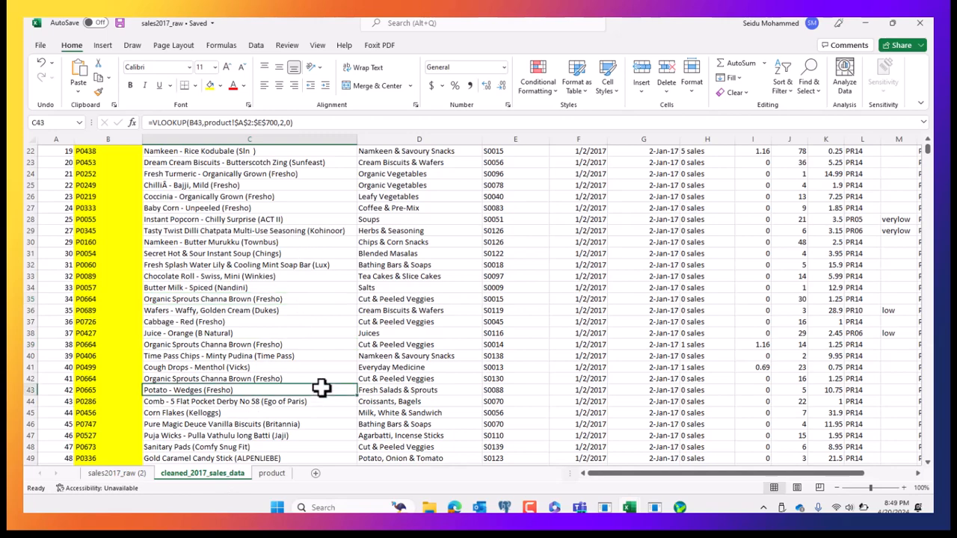
{"action": "left_click", "coordinate": [271, 473]}
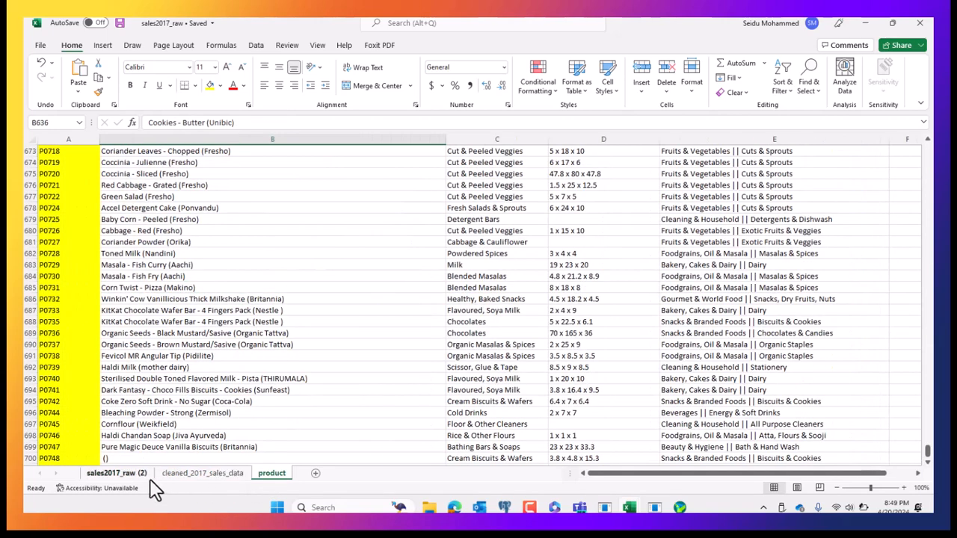
{"action": "left_click", "coordinate": [191, 474]}
{"action": "left_click", "coordinate": [153, 176]}
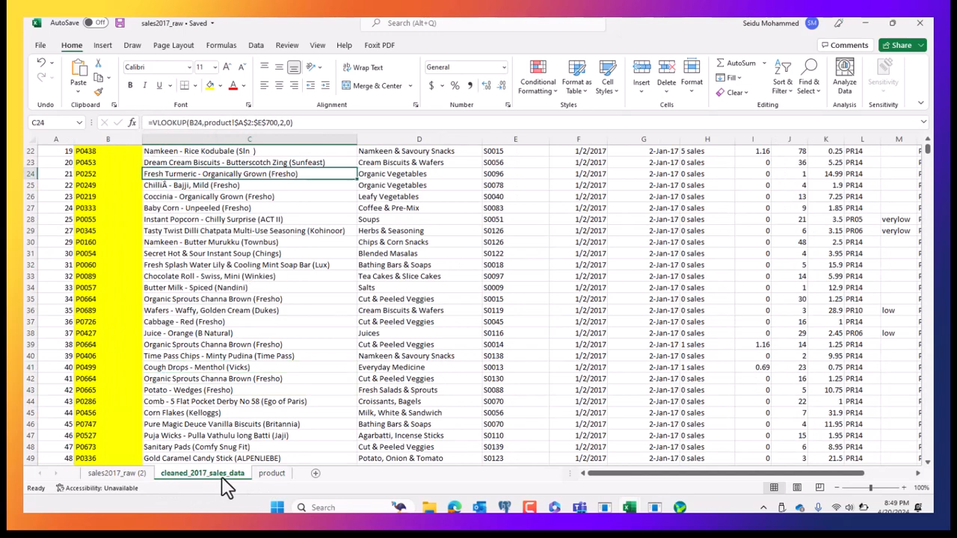
{"action": "left_click", "coordinate": [272, 473]}
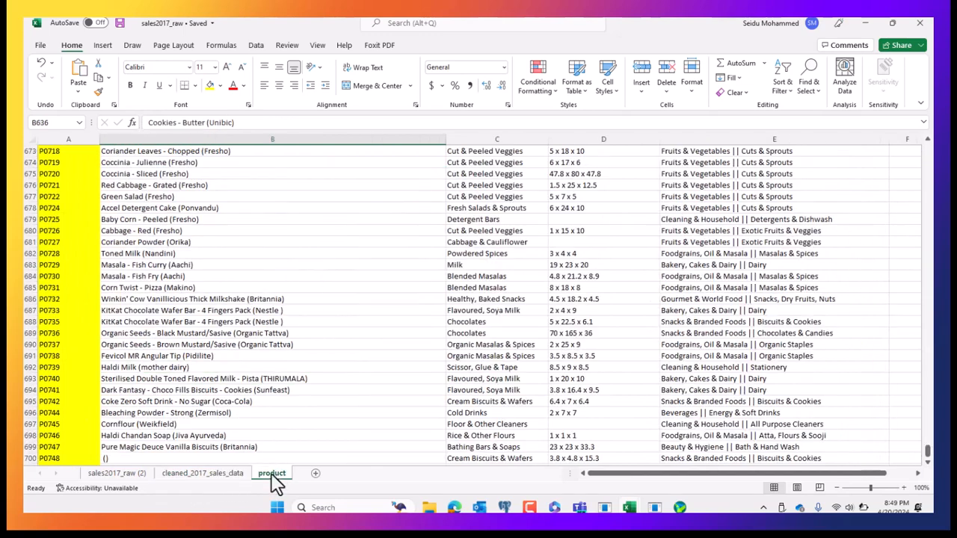
{"action": "left_click", "coordinate": [350, 297]}
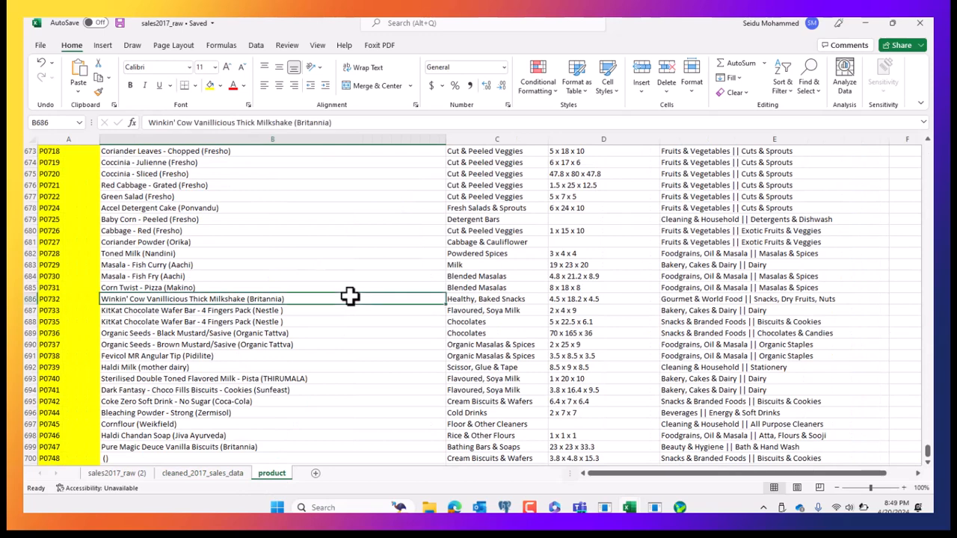
{"action": "left_click", "coordinate": [351, 367]}
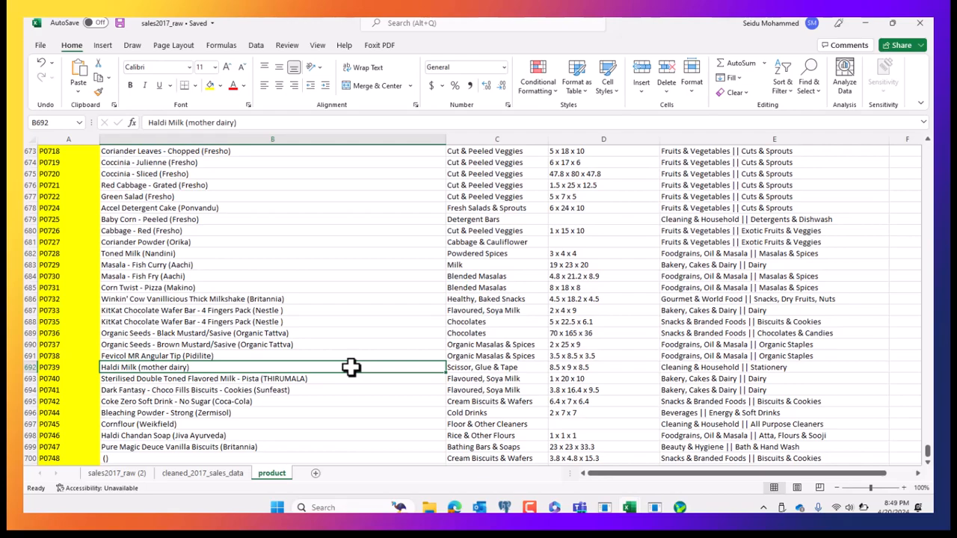
{"action": "scroll", "coordinate": [633, 369], "scroll_direction": "up", "scroll_amount": 18}
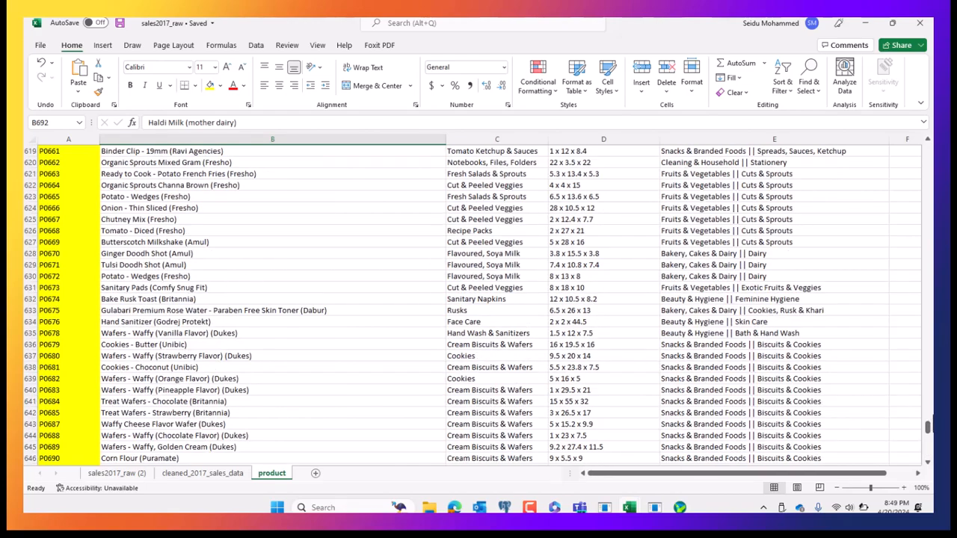
Review the top rows of the product sheet and the Brand column at the start of cleaned_2017_sales_data.
{"action": "left_click_drag", "start_coordinate": [929, 428], "coordinate": [927, 147]}
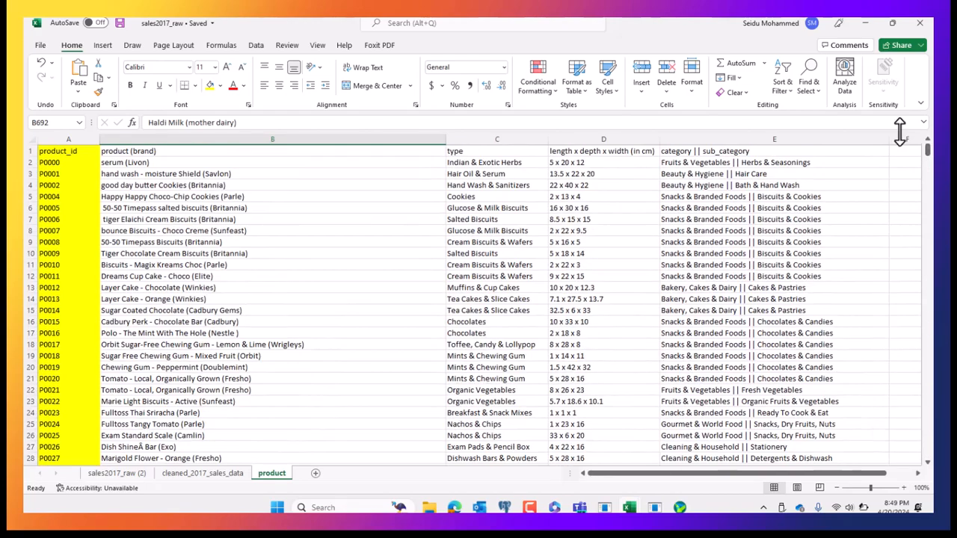
{"action": "left_click", "coordinate": [348, 285]}
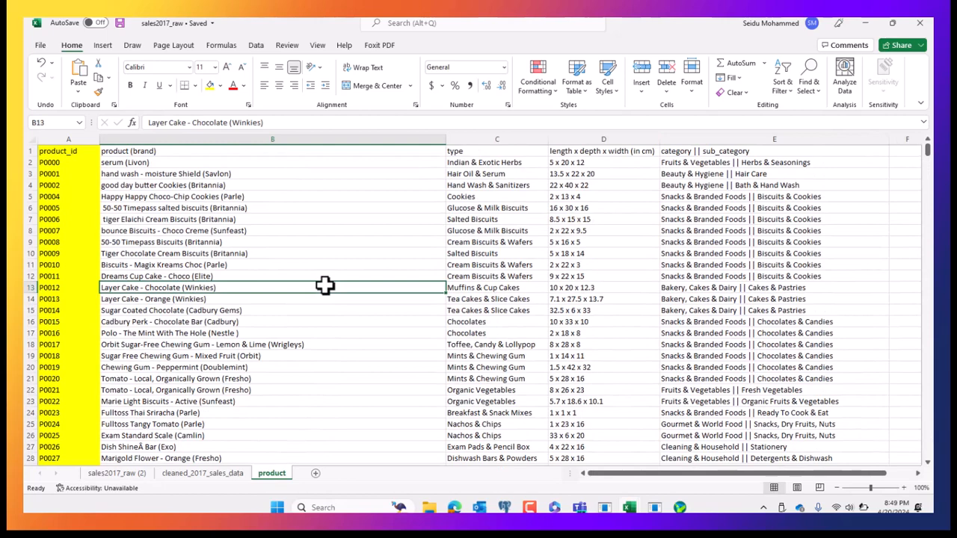
{"action": "left_click", "coordinate": [193, 473]}
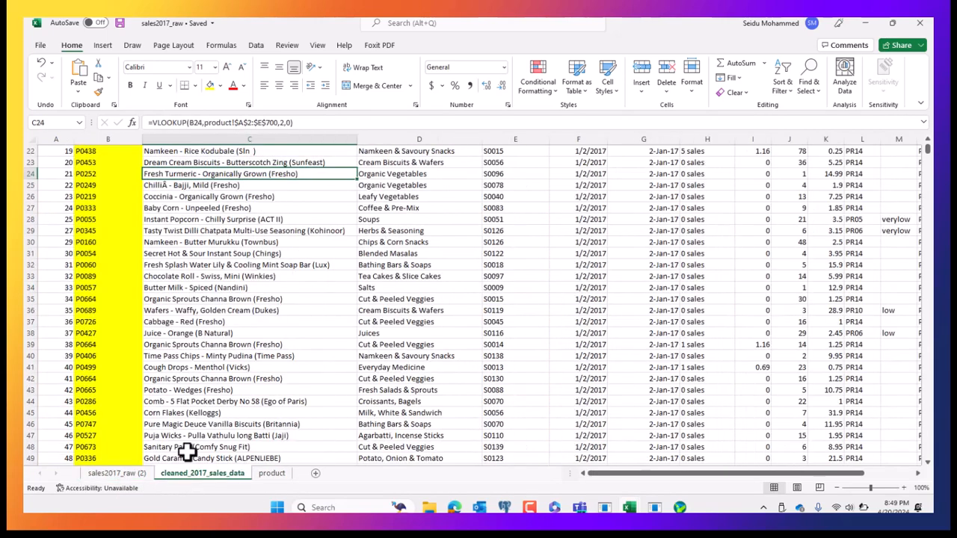
{"action": "scroll", "coordinate": [155, 256], "scroll_direction": "up", "scroll_amount": 6}
{"action": "scroll", "coordinate": [925, 147], "scroll_direction": "up", "scroll_amount": 1}
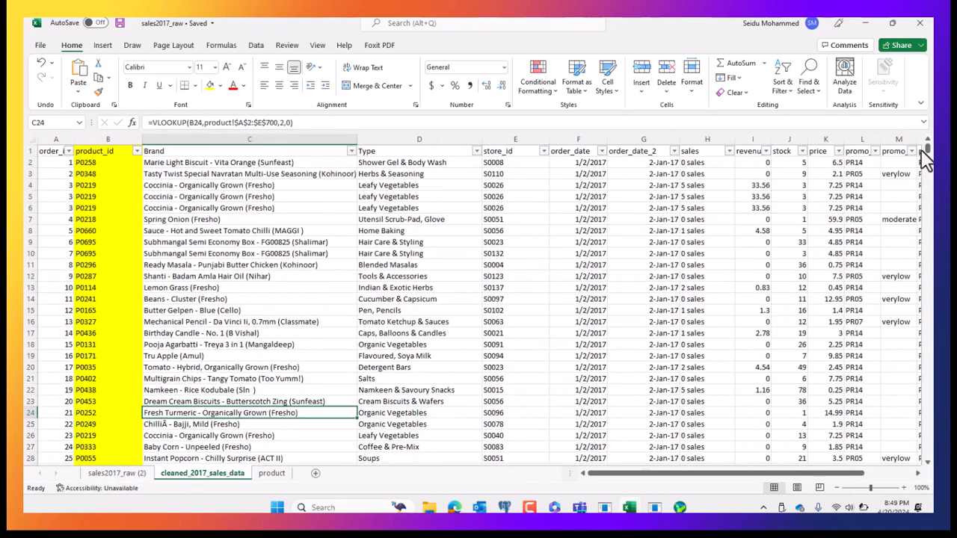
{"action": "left_click", "coordinate": [203, 321]}
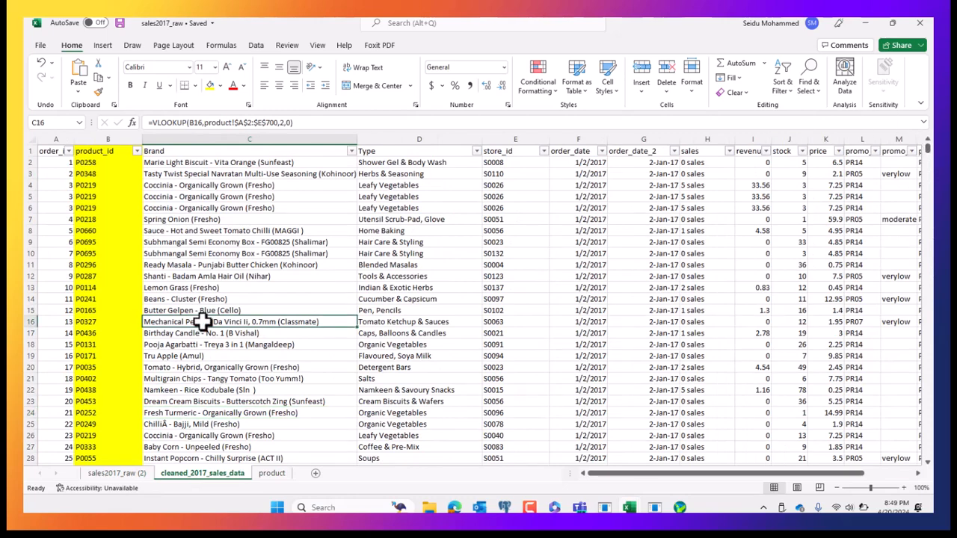
Open the store_cities file from the data folder in File Explorer, move its window aside and return to the sales2017_raw workbook.
{"action": "left_click_drag", "start_coordinate": [708, 23], "coordinate": [628, 22]}
{"action": "left_click", "coordinate": [429, 508]}
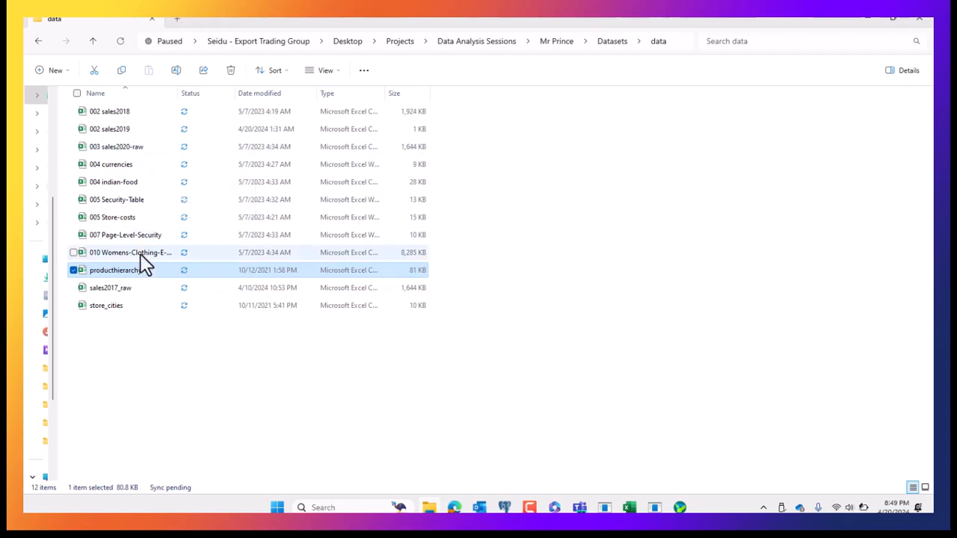
{"action": "left_click", "coordinate": [120, 308]}
{"action": "key", "text": "alt+Tab"}
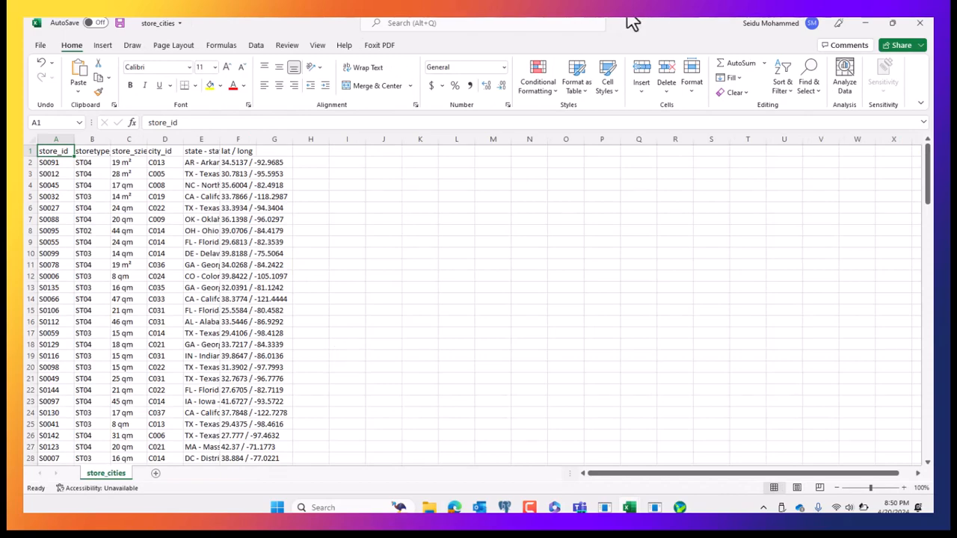
{"action": "left_click_drag", "start_coordinate": [628, 21], "coordinate": [558, 277]}
{"action": "left_click", "coordinate": [476, 173]}
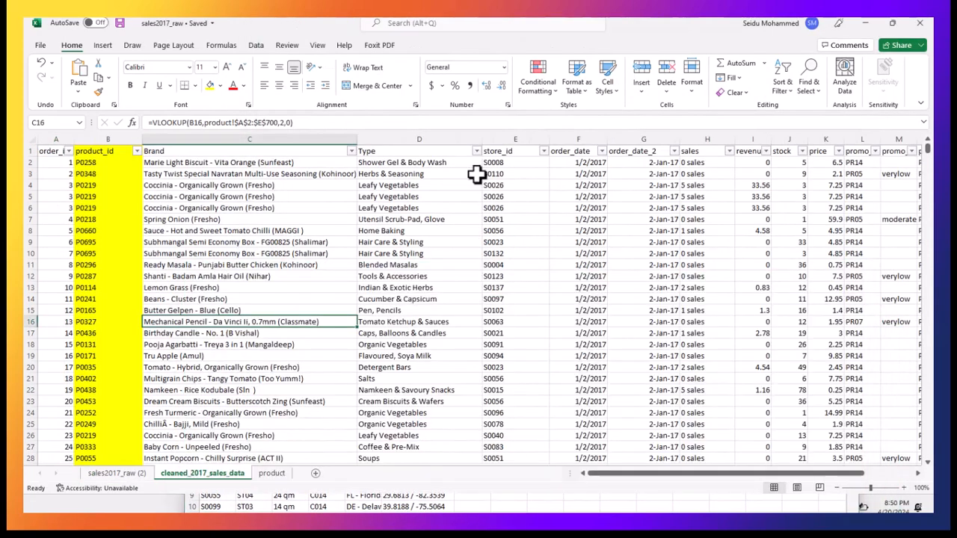
Examine the store_id column in cleaned_2017_sales_data as the key shared with the store_cities data.
{"action": "left_click", "coordinate": [521, 136]}
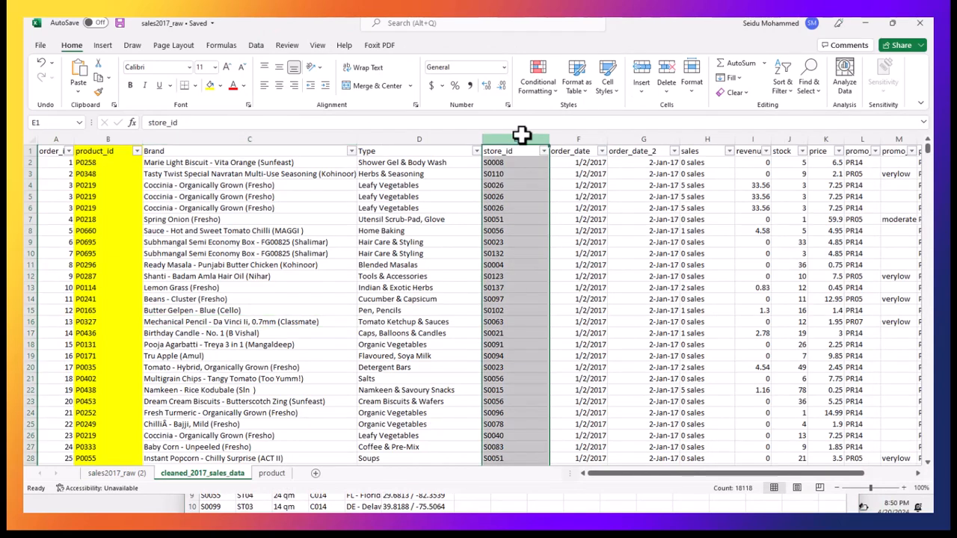
{"action": "scroll", "coordinate": [256, 367], "scroll_direction": "down", "scroll_amount": 2}
{"action": "scroll", "coordinate": [368, 309], "scroll_direction": "up", "scroll_amount": 2}
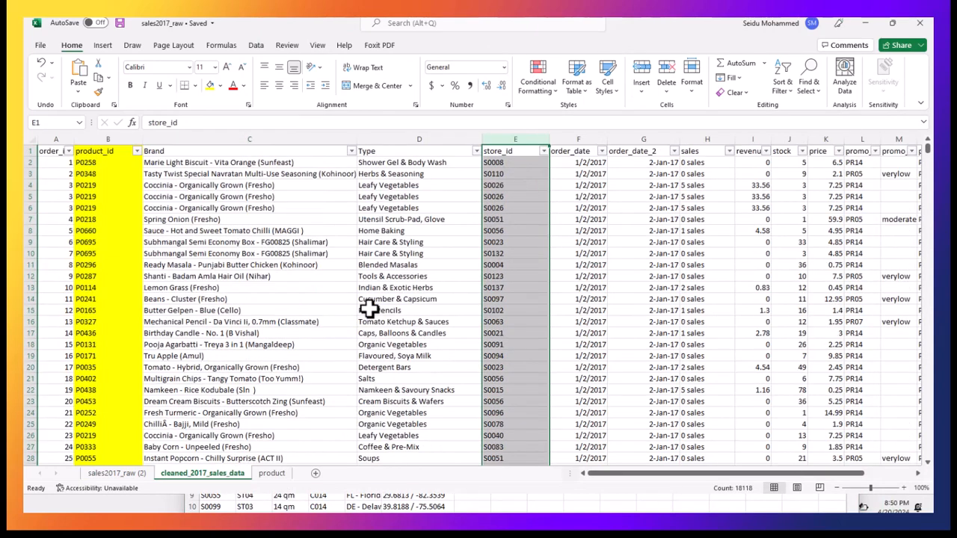
{"action": "left_click", "coordinate": [572, 196]}
{"action": "left_click", "coordinate": [534, 138]}
{"action": "left_click", "coordinate": [560, 139]}
{"action": "left_click", "coordinate": [532, 137]}
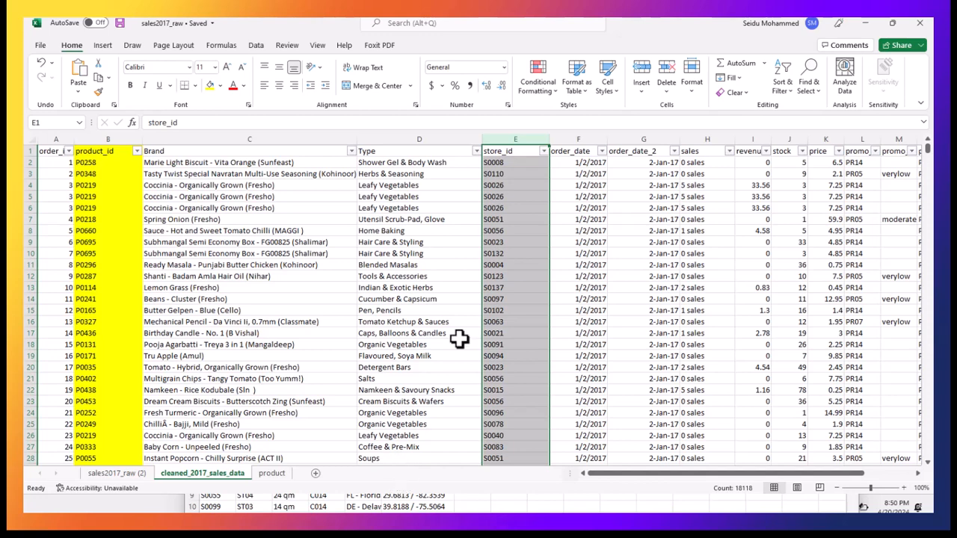
{"action": "left_click", "coordinate": [535, 164]}
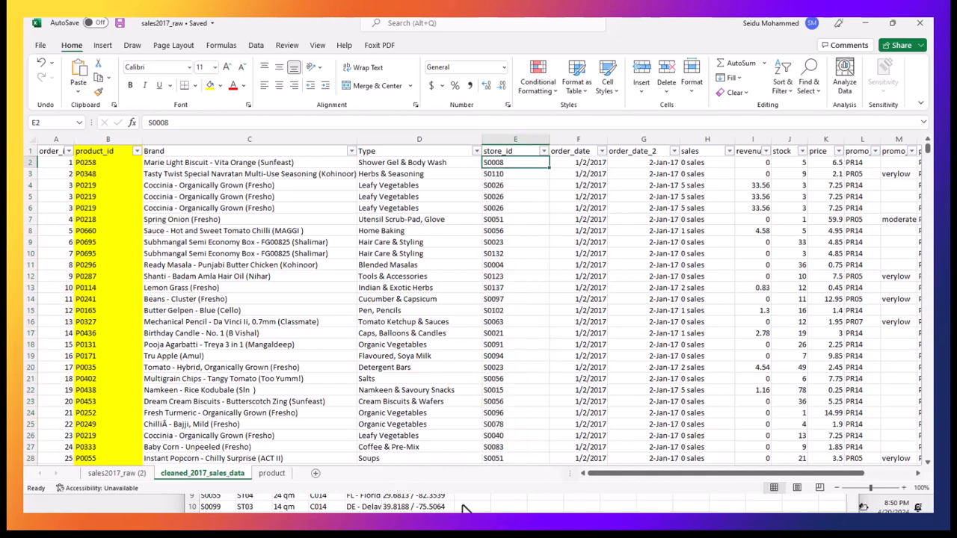
{"action": "left_click", "coordinate": [566, 185]}
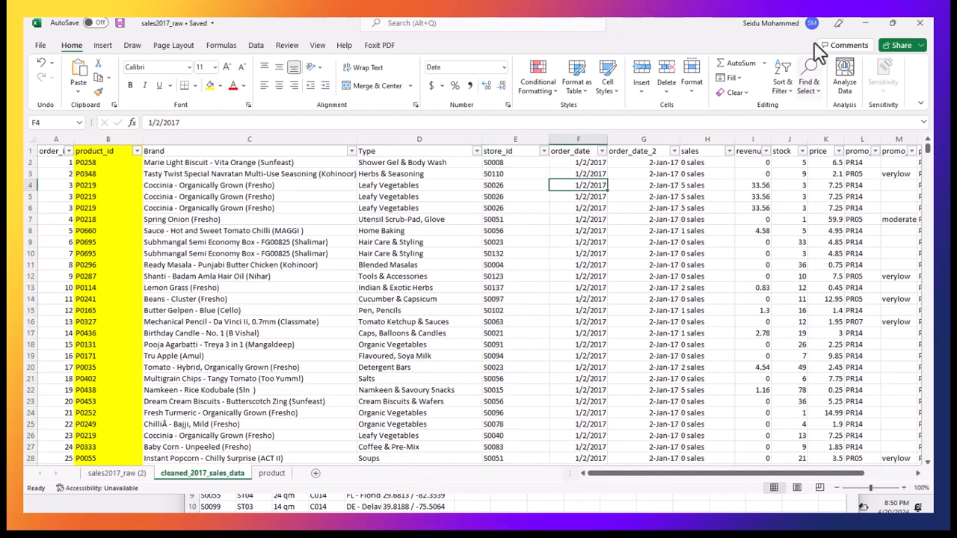
Minimize the sales workbook, maximize store_cities and inspect its store, store type and state columns.
{"action": "left_click", "coordinate": [863, 24]}
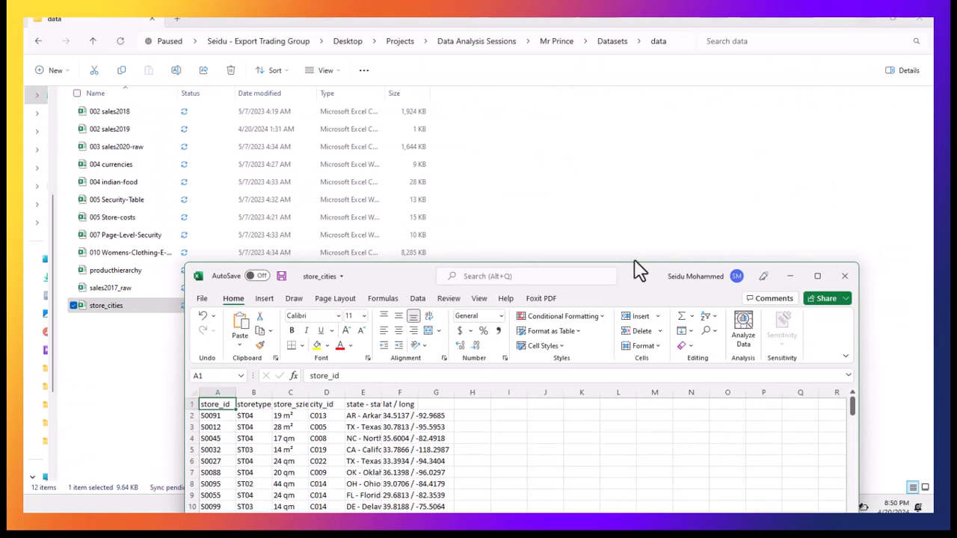
{"action": "left_click_drag", "start_coordinate": [639, 271], "coordinate": [587, 22]}
{"action": "left_click", "coordinate": [160, 355]}
{"action": "left_click", "coordinate": [90, 209]}
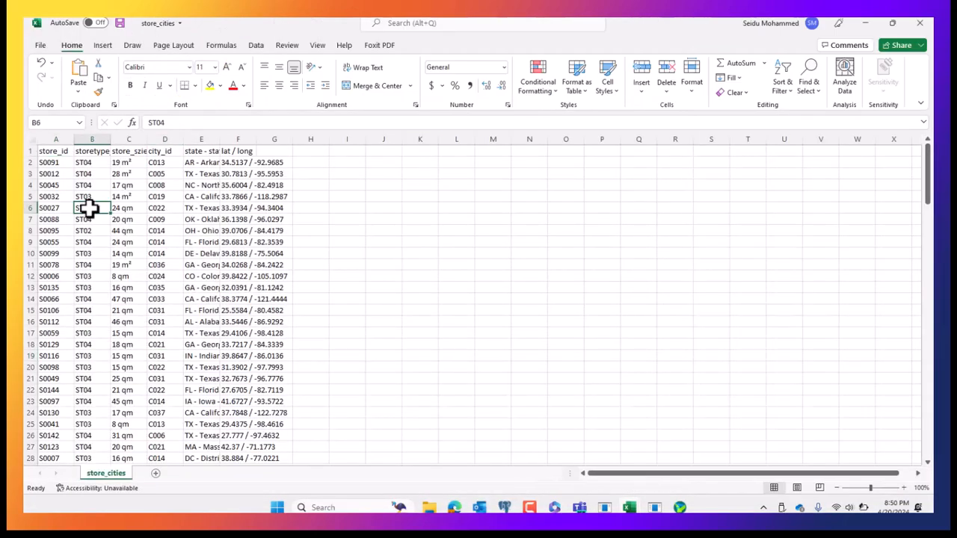
{"action": "left_click", "coordinate": [154, 196]}
{"action": "left_click", "coordinate": [92, 139]}
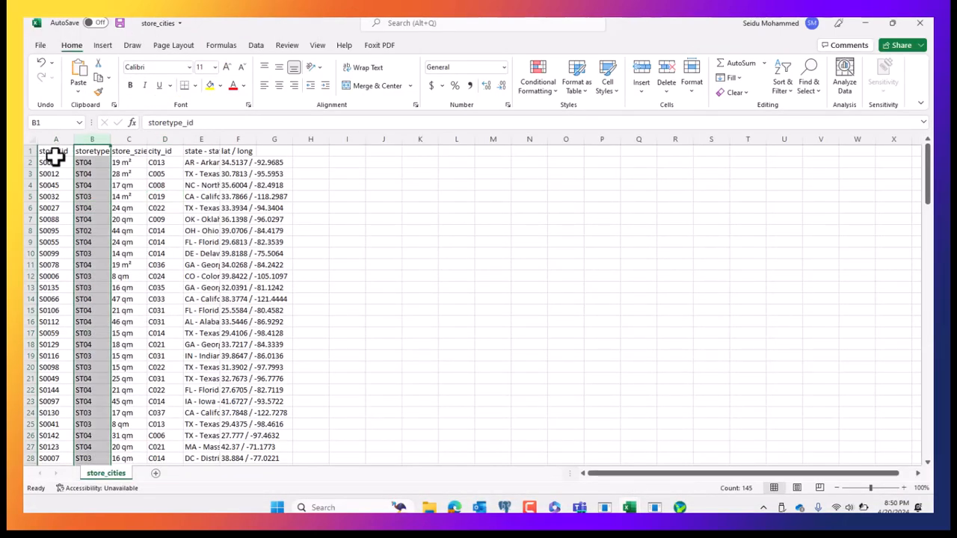
{"action": "left_click", "coordinate": [208, 163]}
Widen the state - state abr - city and city_id columns in store_cities and inspect their entries.
{"action": "left_click_drag", "start_coordinate": [220, 140], "coordinate": [287, 143]}
{"action": "left_click", "coordinate": [159, 162]}
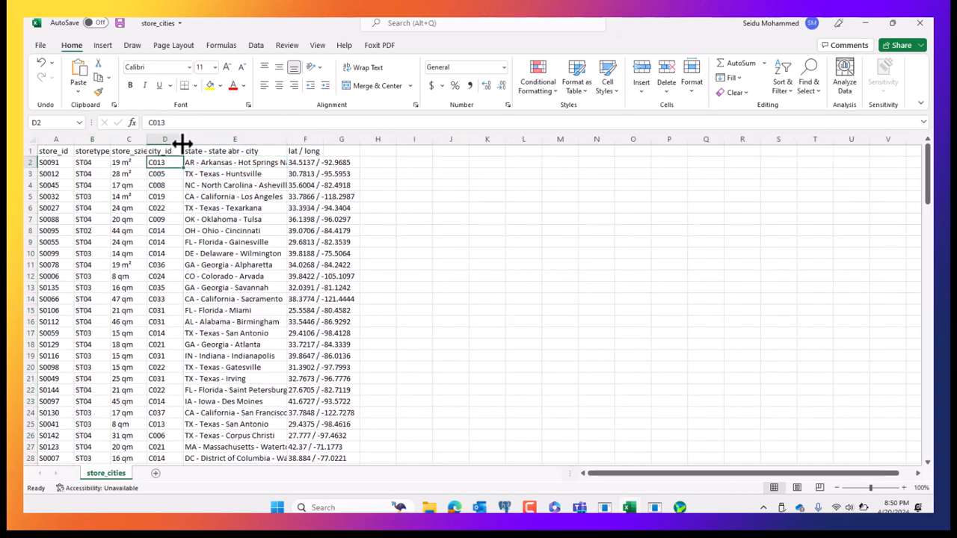
{"action": "left_click_drag", "start_coordinate": [182, 142], "coordinate": [213, 142]}
{"action": "left_click", "coordinate": [341, 161]}
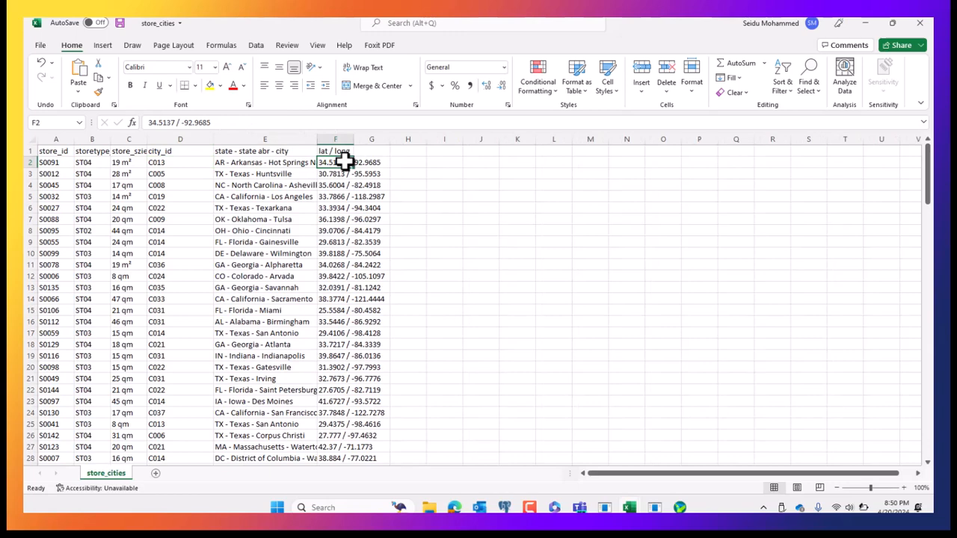
{"action": "left_click", "coordinate": [228, 162]}
{"action": "left_click", "coordinate": [247, 139]}
{"action": "left_click", "coordinate": [184, 139]}
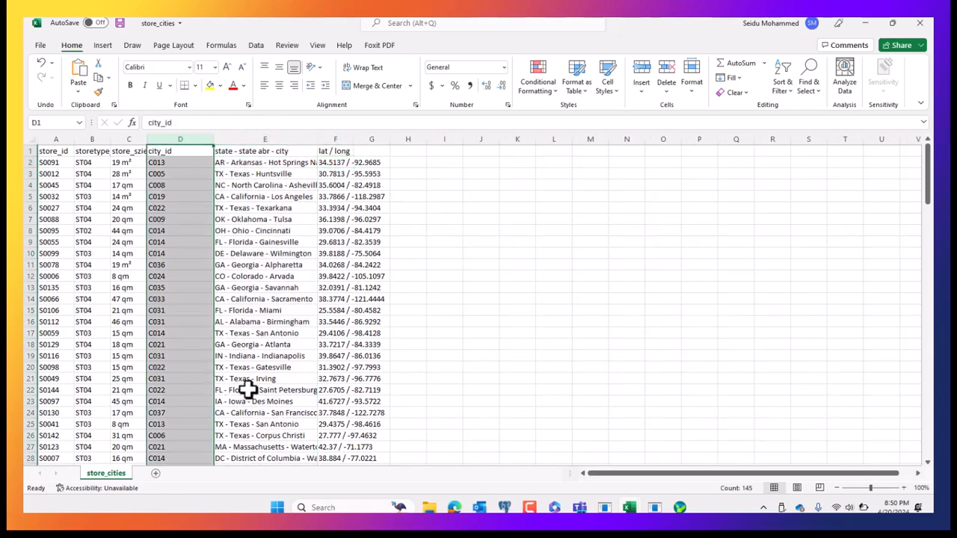
Switch back to the sales2017_raw workbook and insert a blank column before order_date in cleaned_2017_sales_data.
{"action": "left_click", "coordinate": [863, 23]}
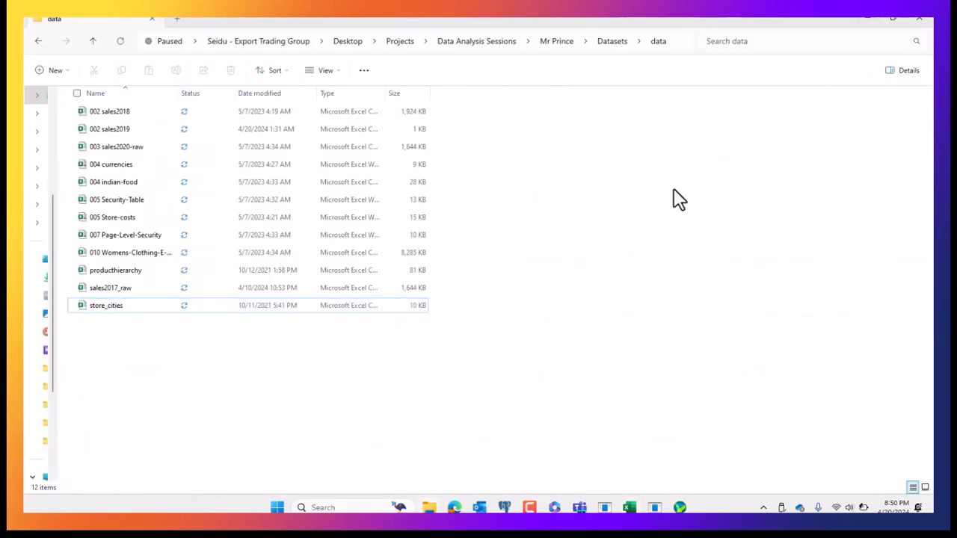
{"action": "mouse_move", "coordinate": [628, 508]}
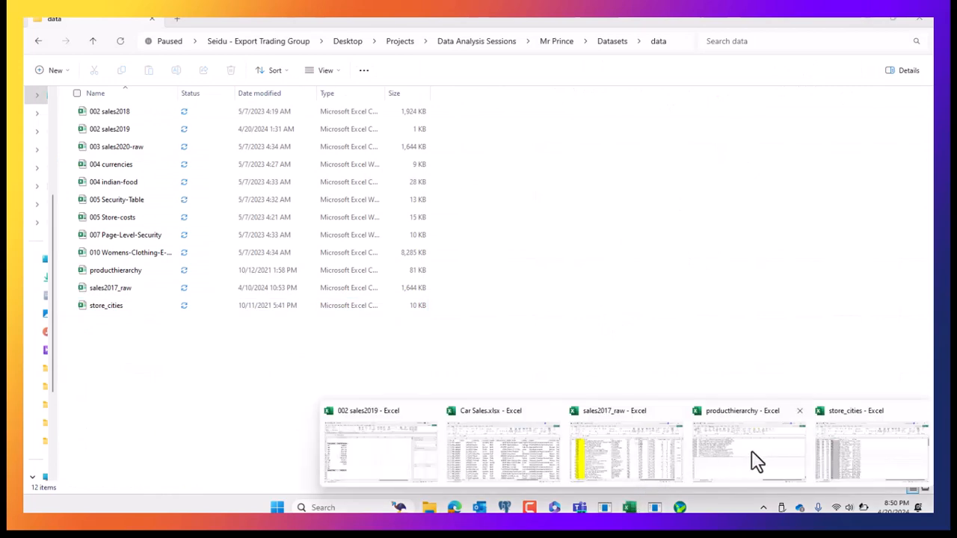
{"action": "left_click", "coordinate": [628, 464]}
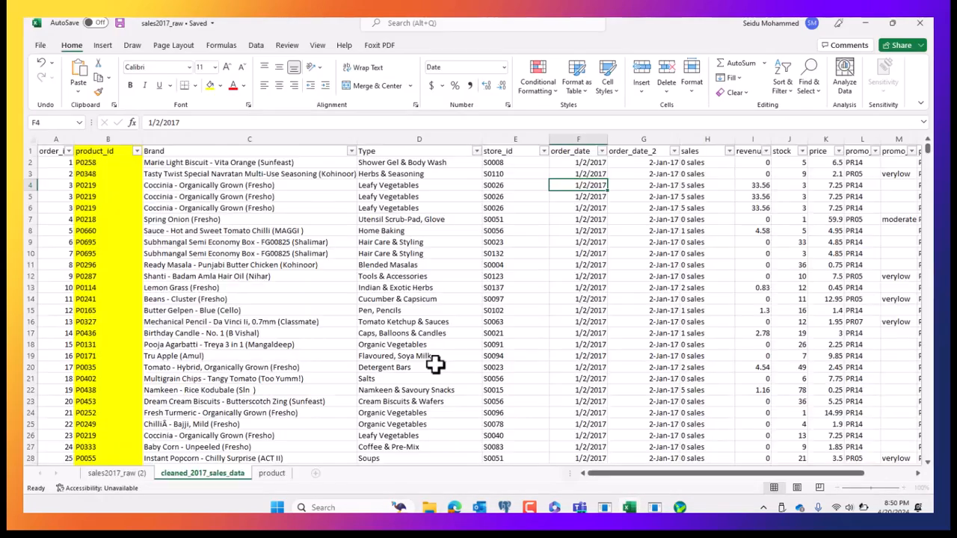
{"action": "left_click", "coordinate": [566, 192]}
{"action": "left_click", "coordinate": [568, 139]}
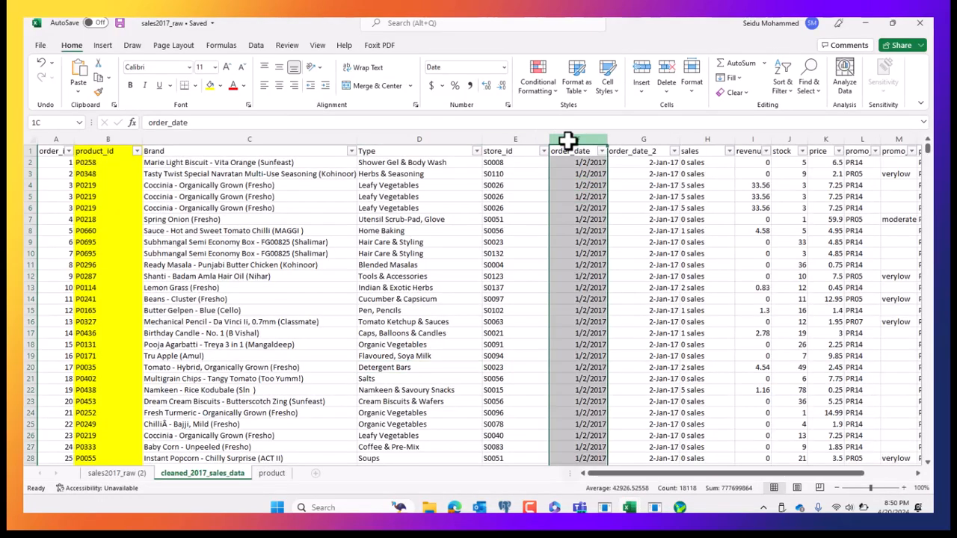
{"action": "right_click", "coordinate": [568, 139]}
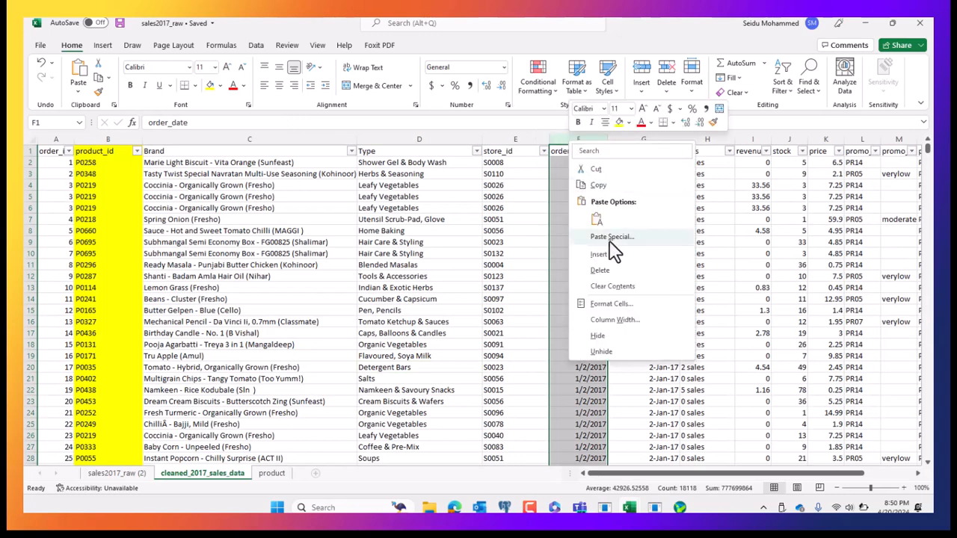
{"action": "left_click", "coordinate": [600, 255]}
{"action": "left_click", "coordinate": [576, 199]}
Enter the header City in F1 of the new column next to store_id.
{"action": "left_click", "coordinate": [574, 154]}
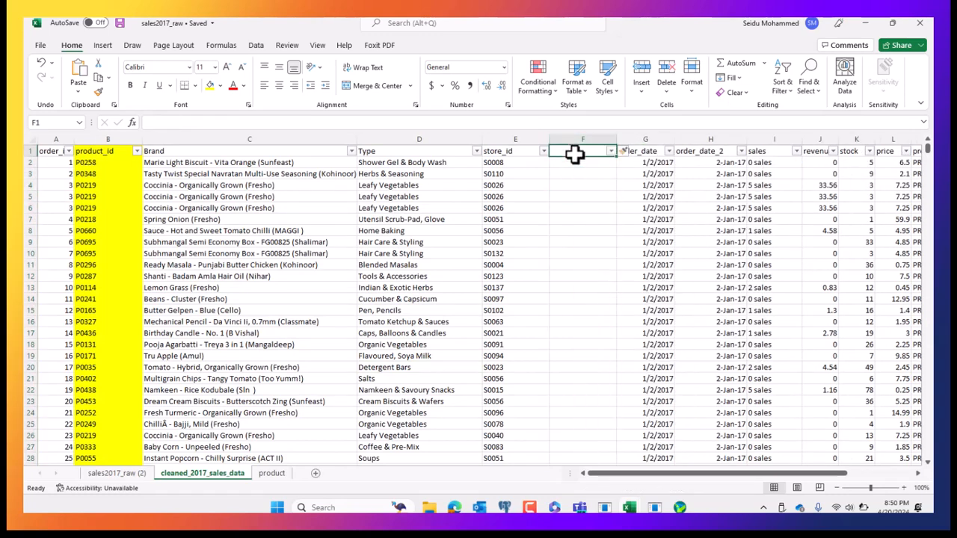
{"action": "type", "text": "Ci"}
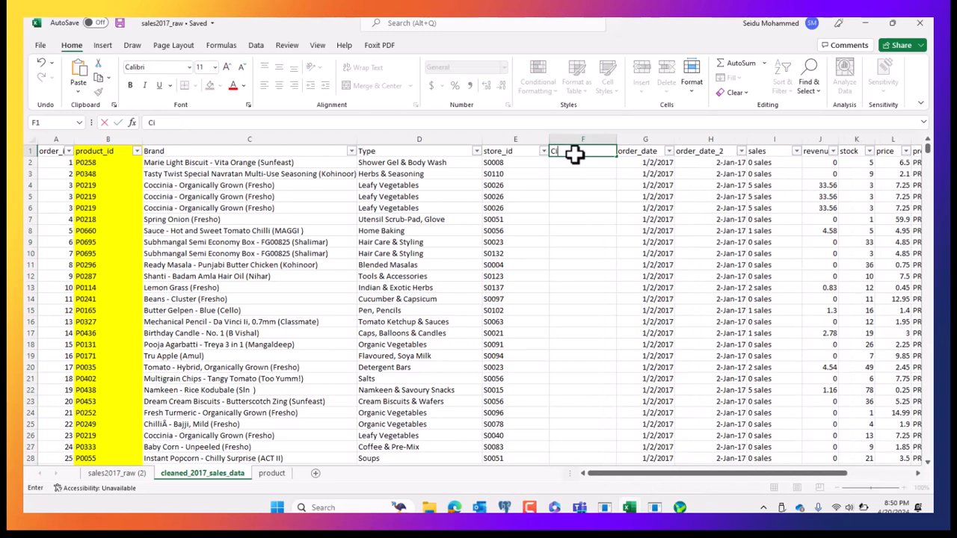
{"action": "type", "text": "ty"}
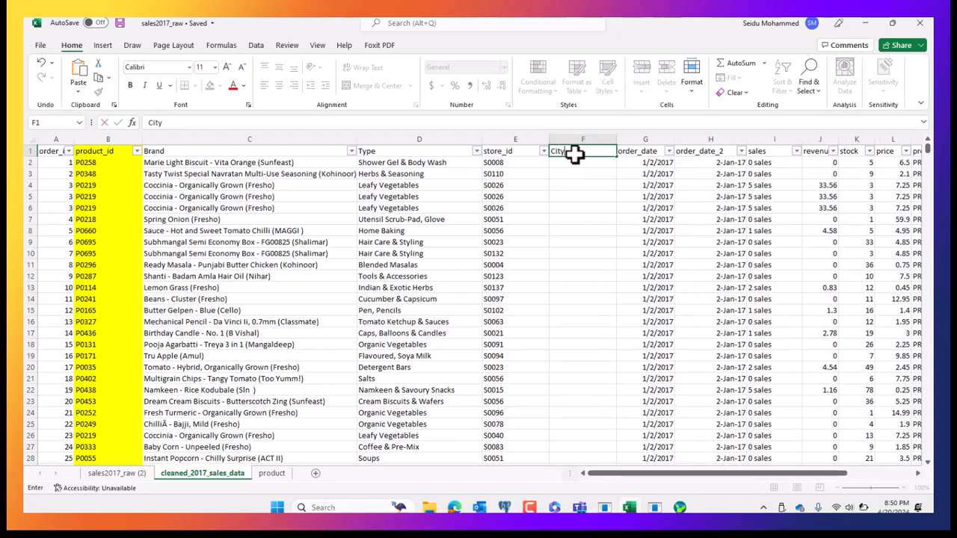
{"action": "left_click", "coordinate": [580, 175]}
{"action": "left_click", "coordinate": [572, 154]}
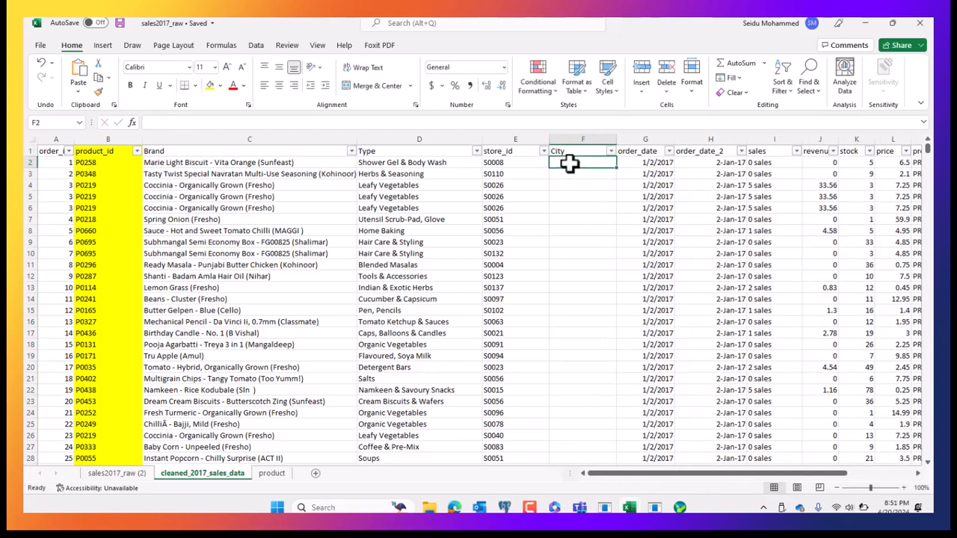
Start a VLOOKUP formula in F2 under City, using the store_id in E2 as the lookup value.
{"action": "left_click", "coordinate": [559, 208]}
{"action": "left_click", "coordinate": [562, 160]}
{"action": "type", "text": "="}
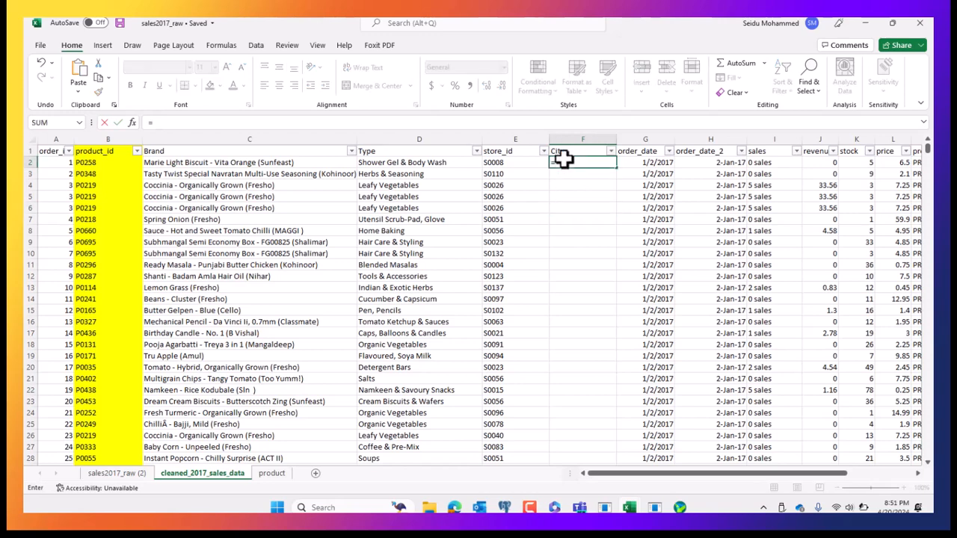
{"action": "type", "text": "vlookup"}
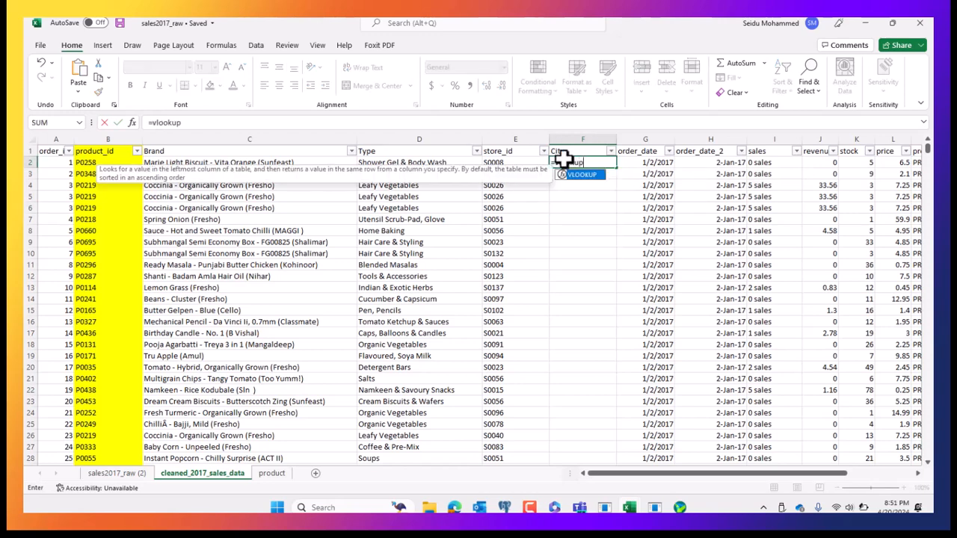
{"action": "type", "text": "("}
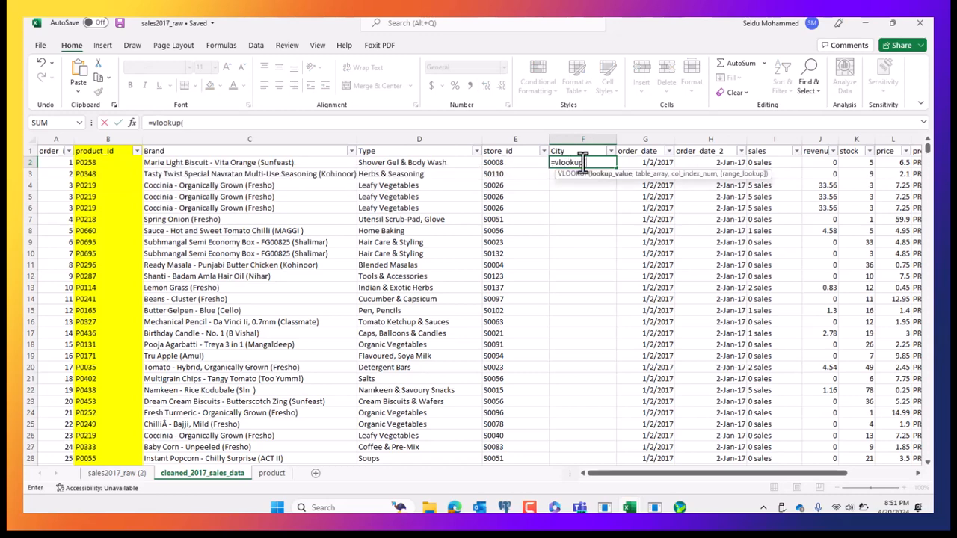
{"action": "left_click", "coordinate": [505, 160]}
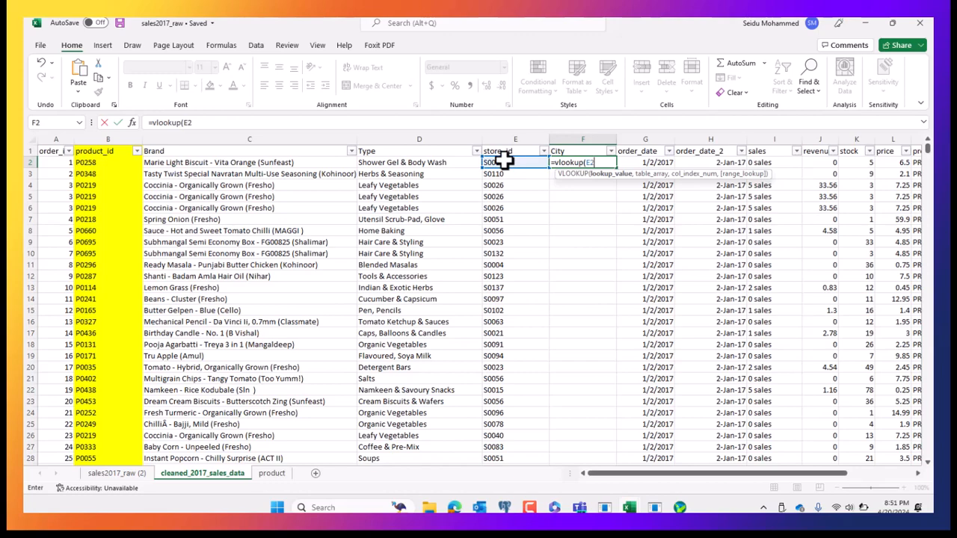
{"action": "type", "text": ","}
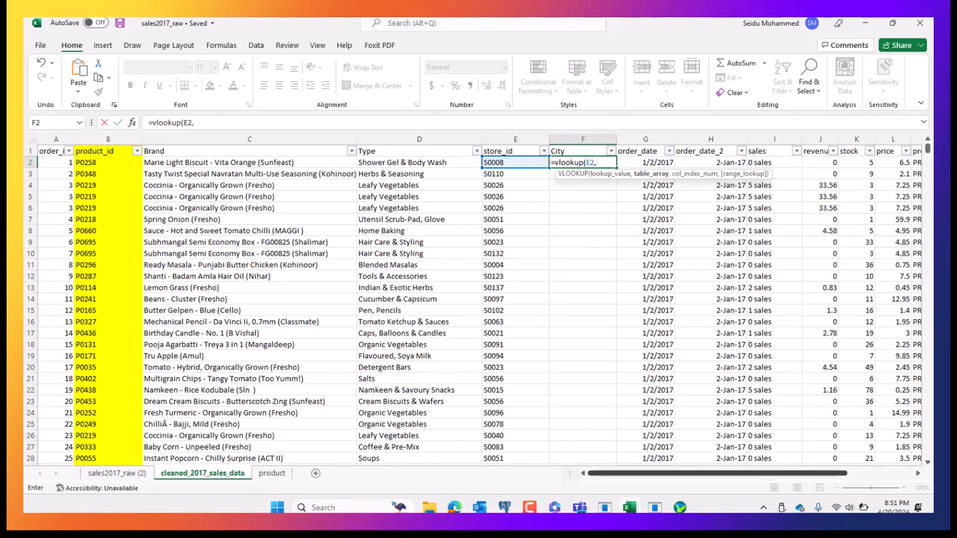
Set the VLOOKUP's table array to the absolute range $A$2:$F$145 in the store_cities workbook.
{"action": "mouse_move", "coordinate": [629, 507]}
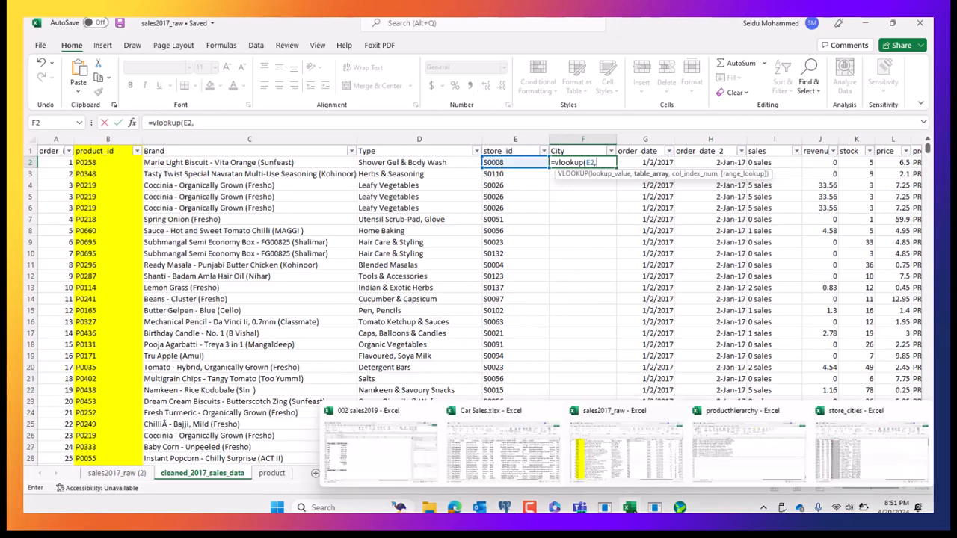
{"action": "left_click", "coordinate": [844, 452]}
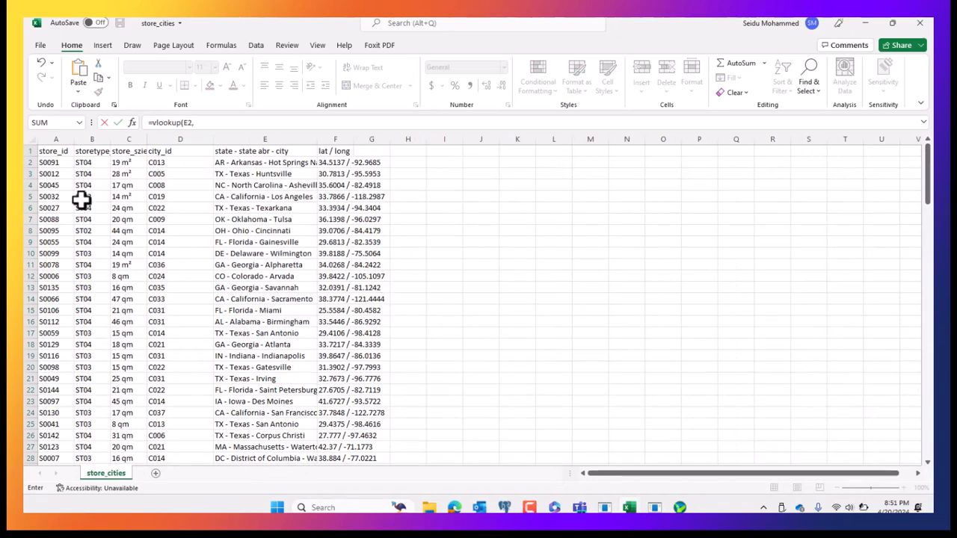
{"action": "left_click", "coordinate": [52, 163]}
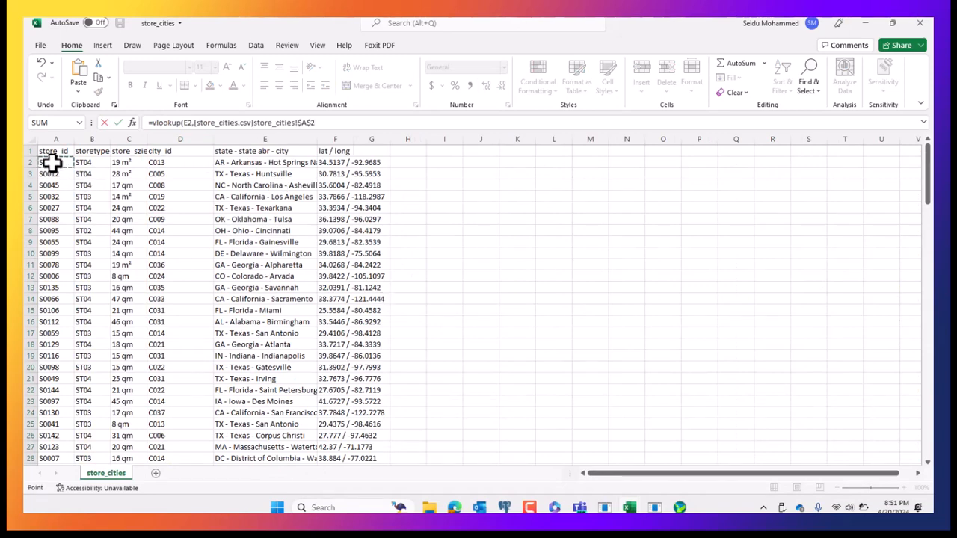
{"action": "key", "text": "ctrl+shift+Down"}
{"action": "key", "text": "shift+space"}
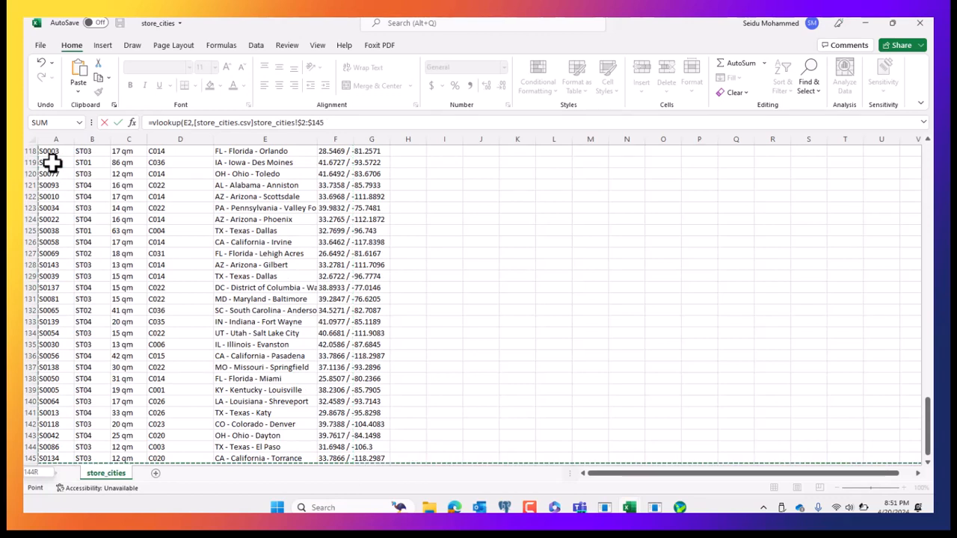
{"action": "key", "text": "ctrl+shift+Right"}
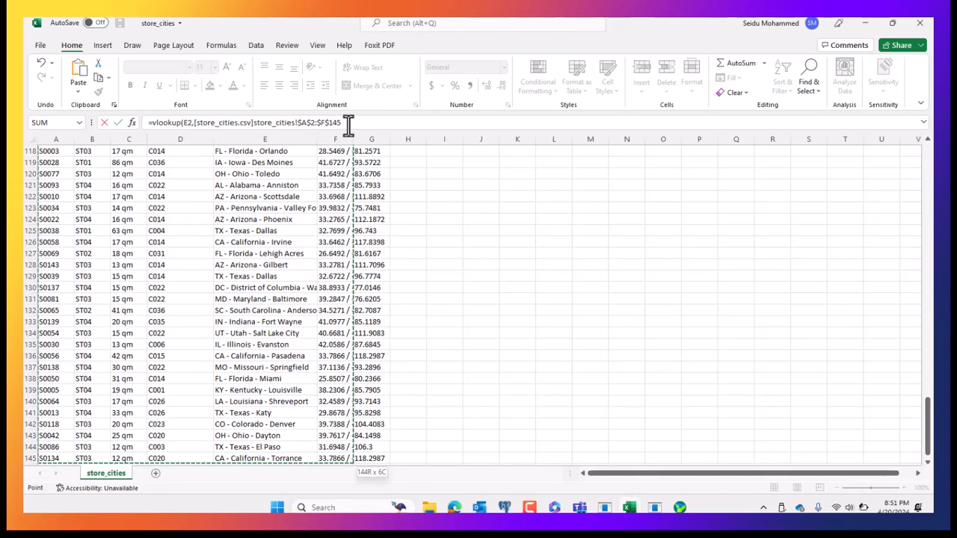
{"action": "left_click_drag", "start_coordinate": [347, 132], "coordinate": [297, 124]}
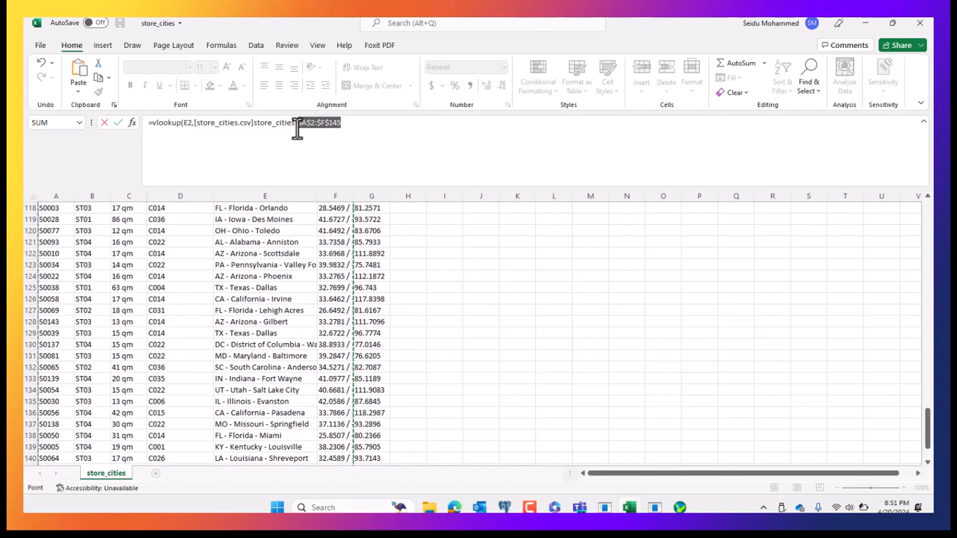
{"action": "left_click", "coordinate": [346, 123]}
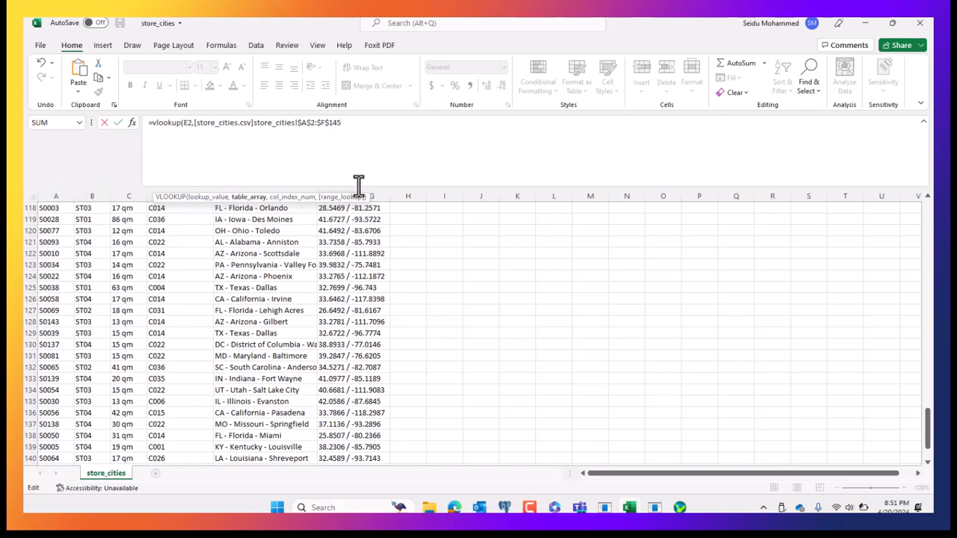
Complete the VLOOKUP with column index 5 and exact match 0, and enter it in F2.
{"action": "type", "text": ",5,"}
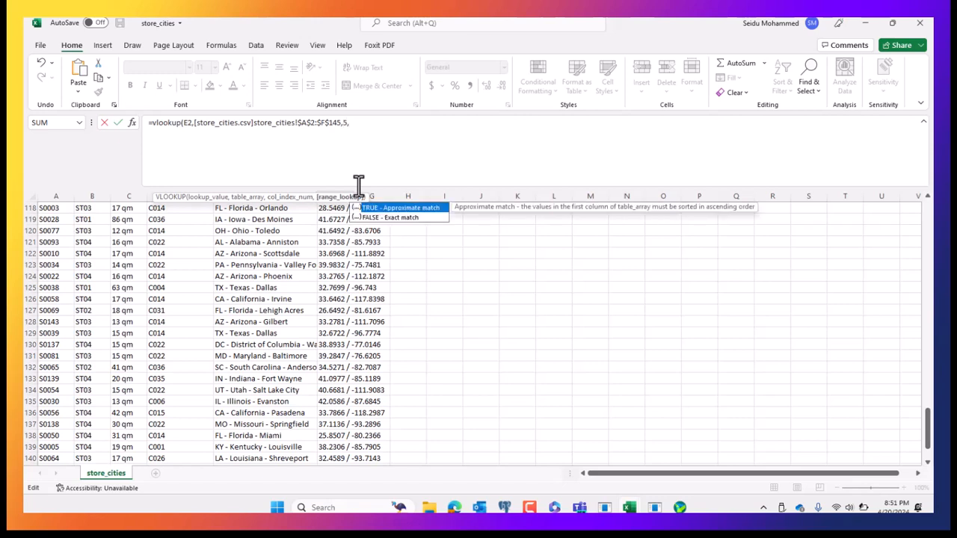
{"action": "type", "text": "0)"}
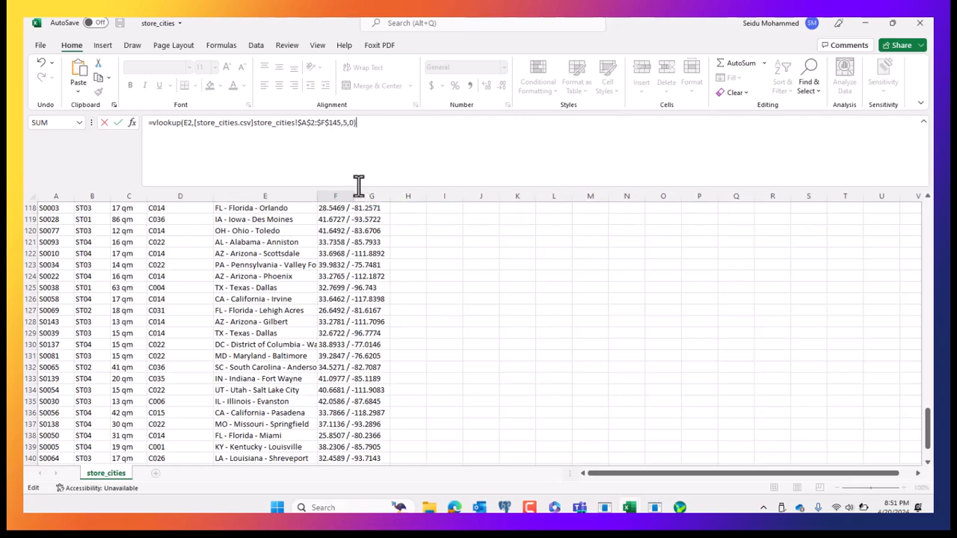
{"action": "key", "text": "Return"}
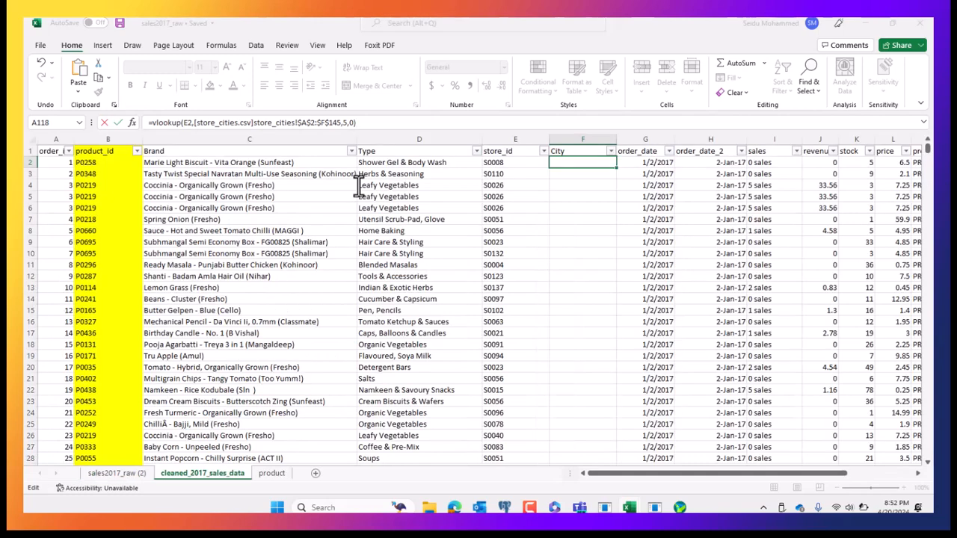
{"action": "left_click", "coordinate": [576, 233]}
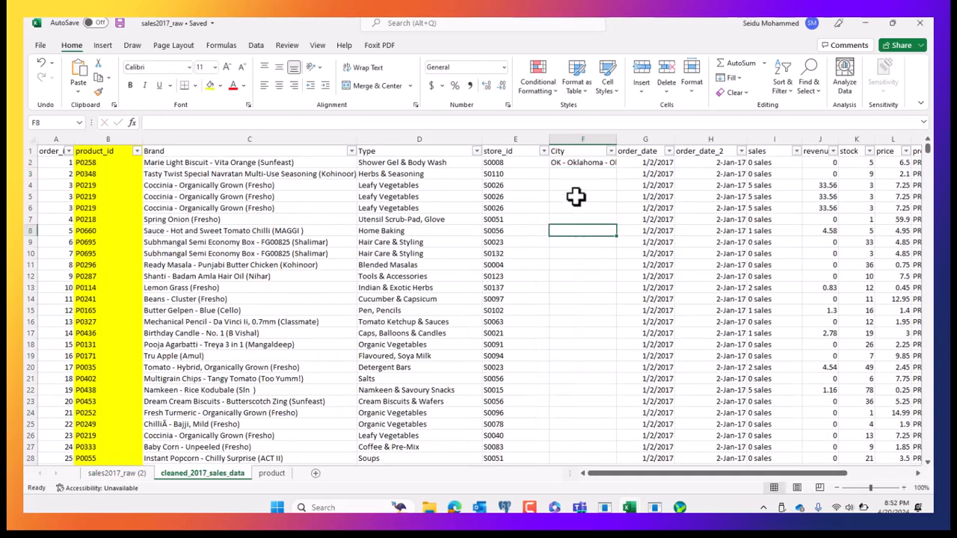
Switch to the store_cities workbook and copy the state - state abr - city header from E1.
{"action": "mouse_move", "coordinate": [629, 508]}
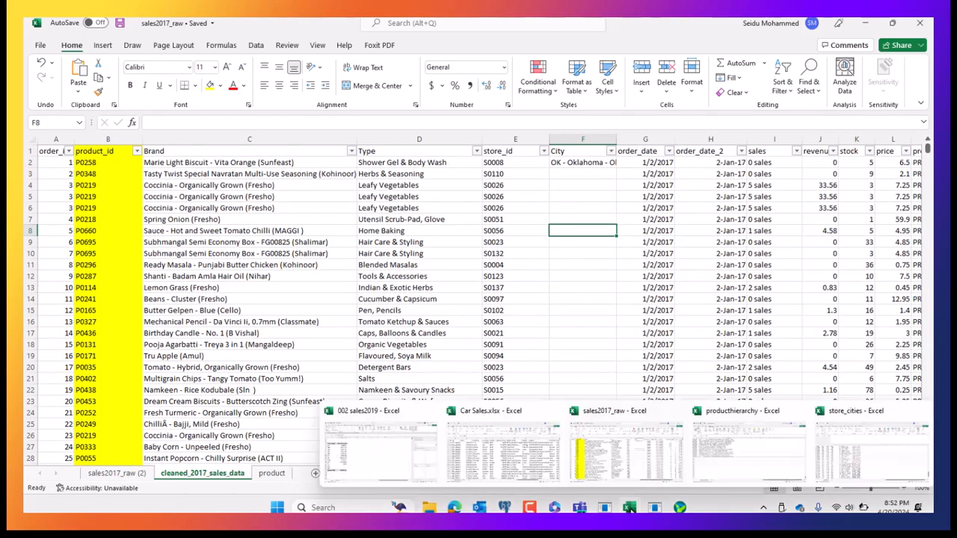
{"action": "left_click", "coordinate": [860, 460]}
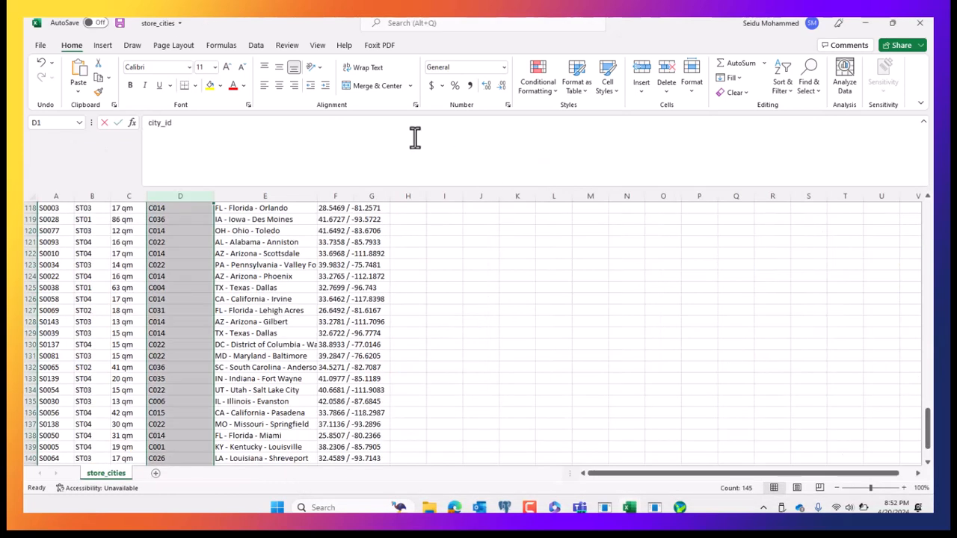
{"action": "double_click", "coordinate": [381, 275]}
{"action": "left_click_drag", "start_coordinate": [927, 434], "coordinate": [912, 177]}
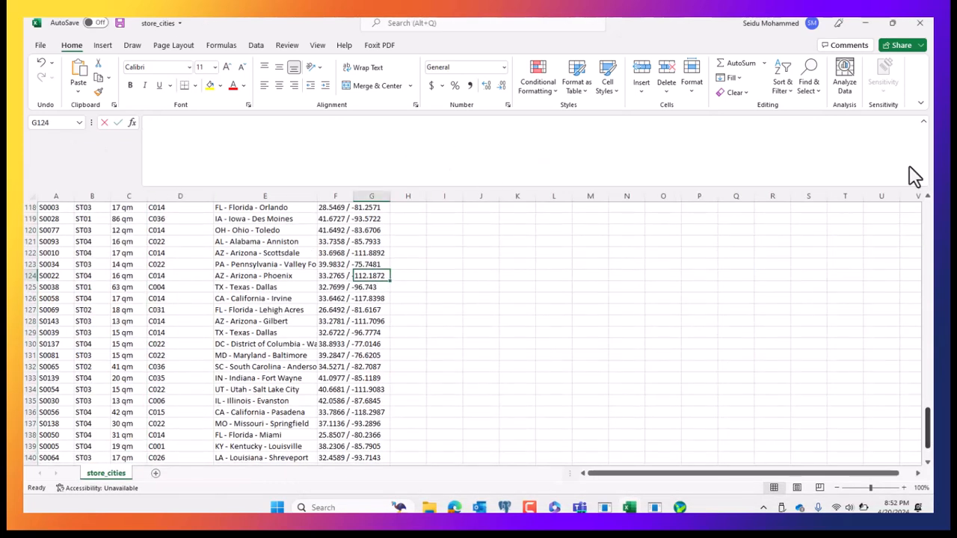
{"action": "left_click", "coordinate": [263, 212]}
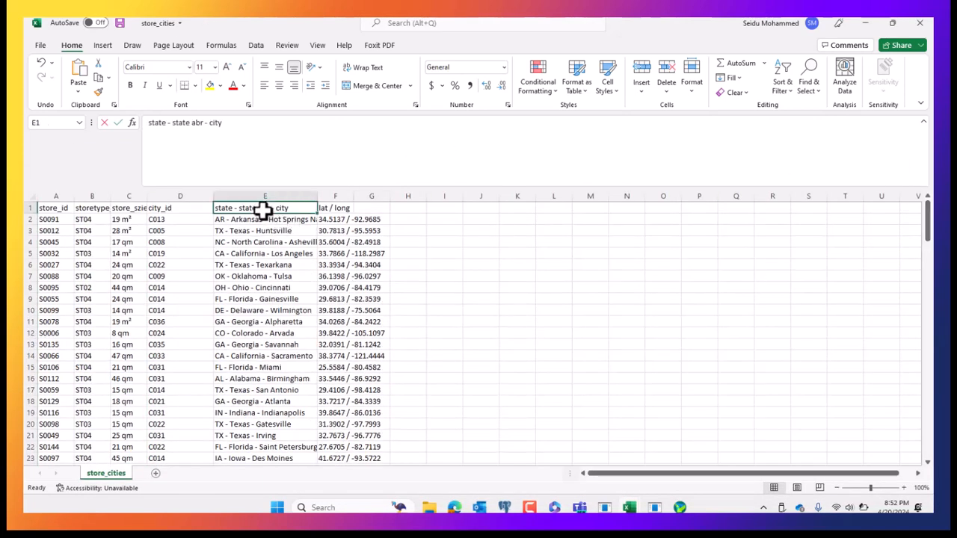
{"action": "left_click", "coordinate": [299, 276]}
{"action": "left_click", "coordinate": [273, 208]}
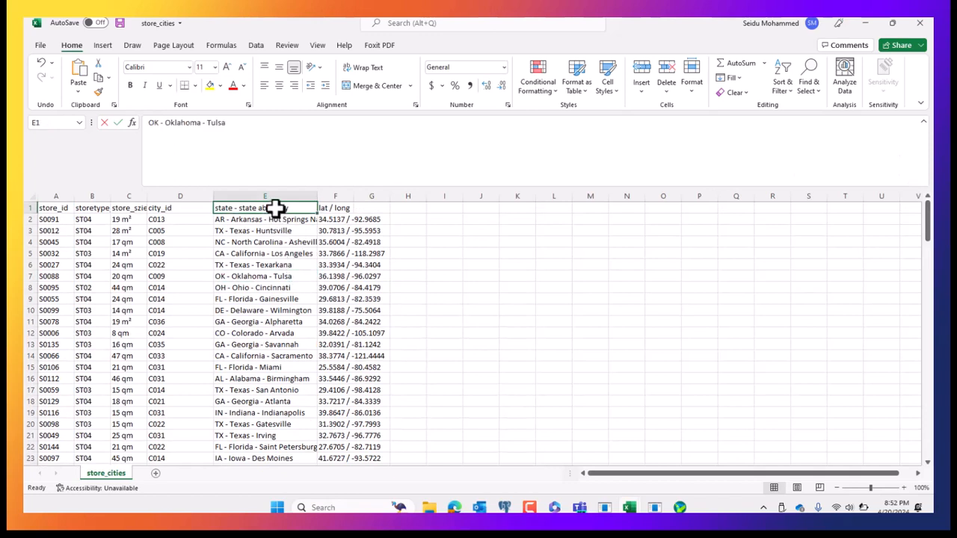
{"action": "left_click", "coordinate": [263, 231]}
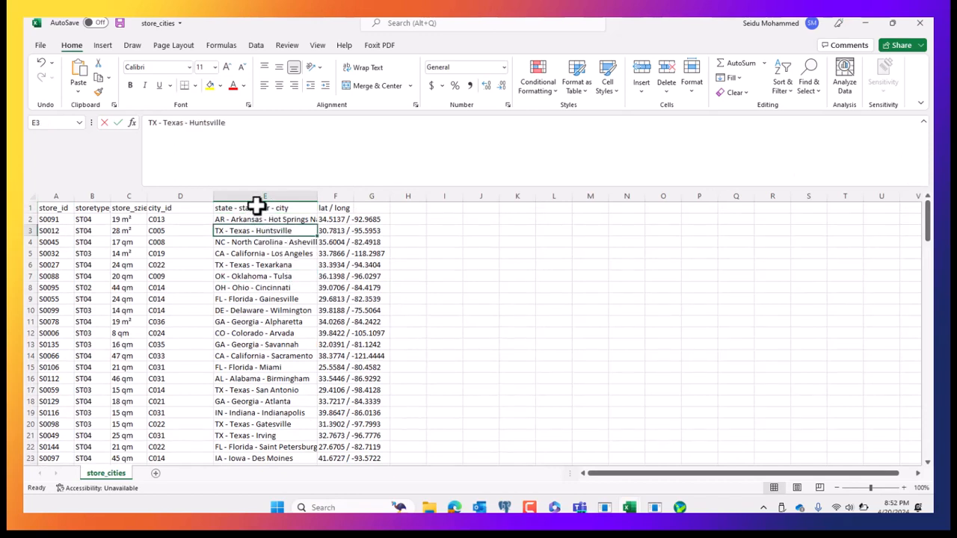
{"action": "left_click", "coordinate": [258, 208]}
{"action": "key", "text": "ctrl+c"}
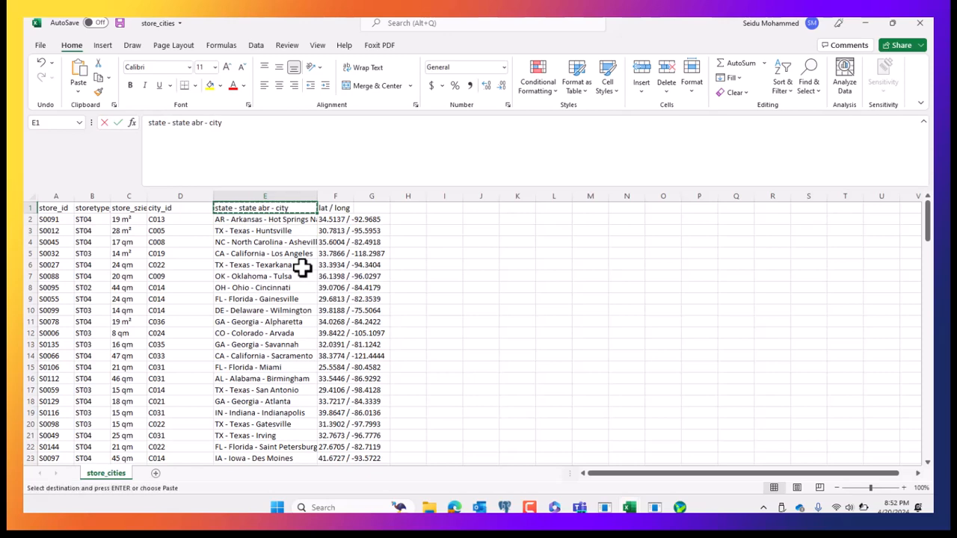
Return to the sales2017_raw workbook and paste the copied header over City in F1.
{"action": "left_click", "coordinate": [869, 23]}
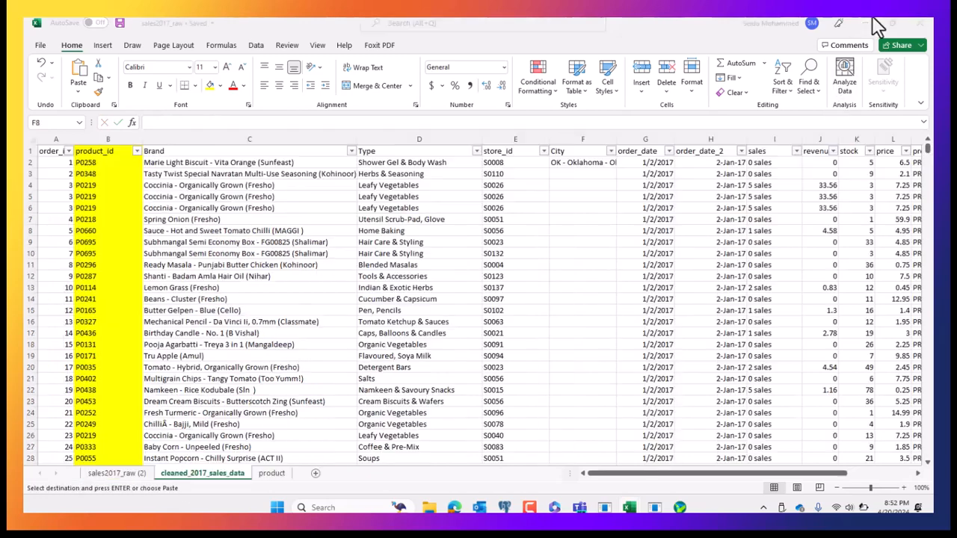
{"action": "left_click", "coordinate": [590, 161]}
{"action": "left_click", "coordinate": [585, 150]}
{"action": "right_click", "coordinate": [585, 150]}
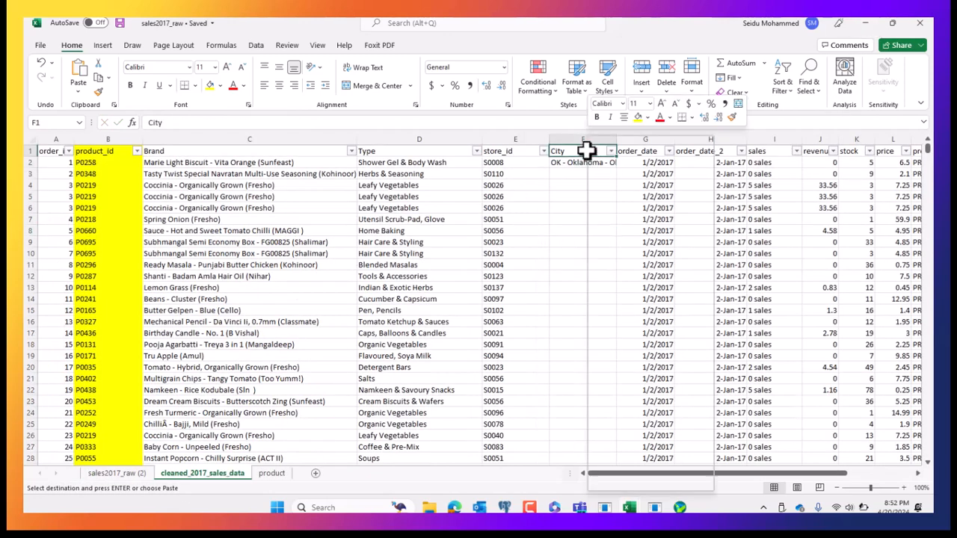
{"action": "left_click", "coordinate": [632, 216]}
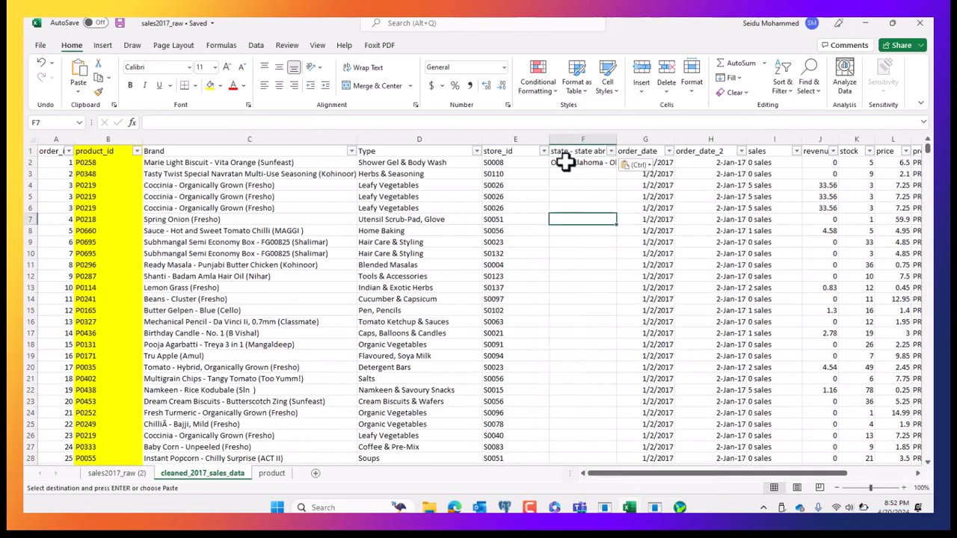
Widen column F, fill the VLOOKUP from F2 down all data rows, and review the filled entries.
{"action": "left_click", "coordinate": [565, 165]}
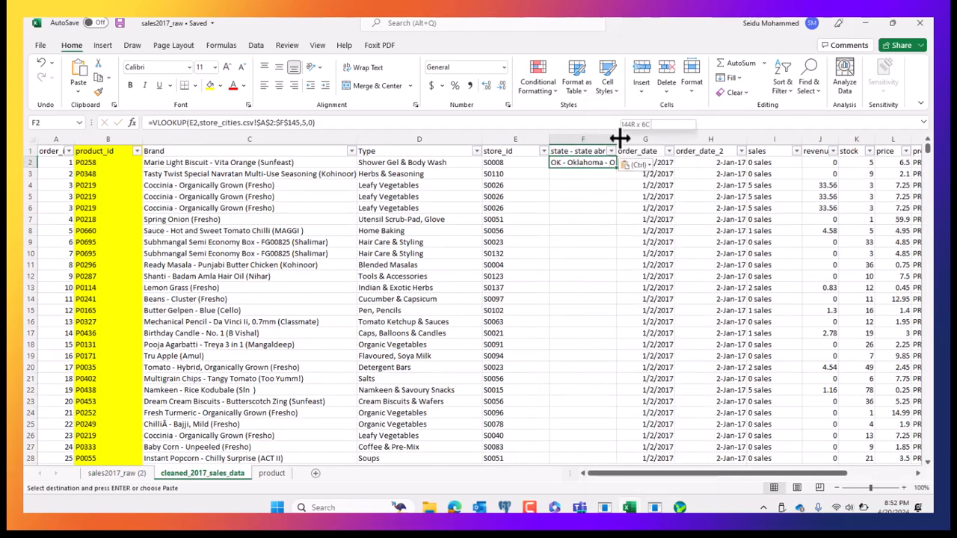
{"action": "left_click_drag", "start_coordinate": [617, 139], "coordinate": [651, 139]}
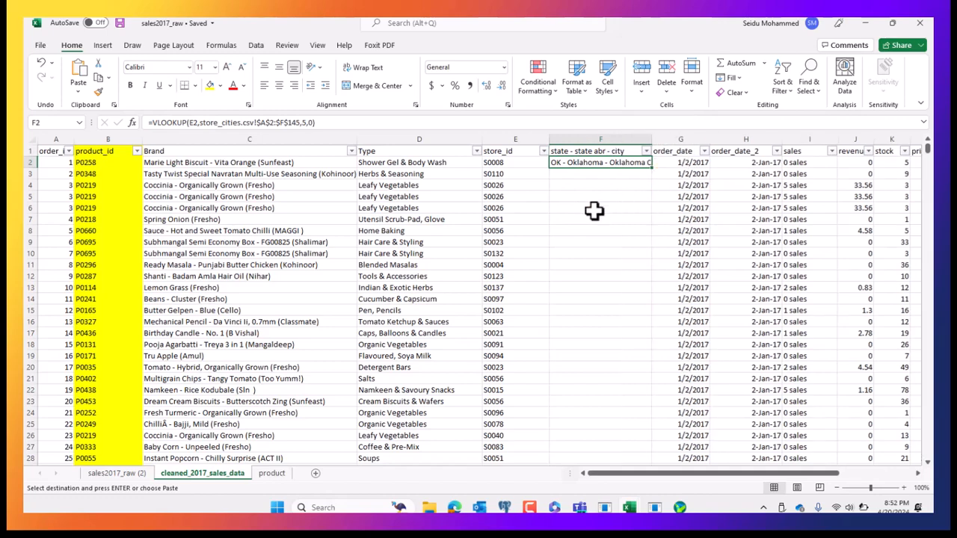
{"action": "double_click", "coordinate": [651, 167]}
{"action": "scroll", "coordinate": [623, 316], "scroll_direction": "down", "scroll_amount": 20}
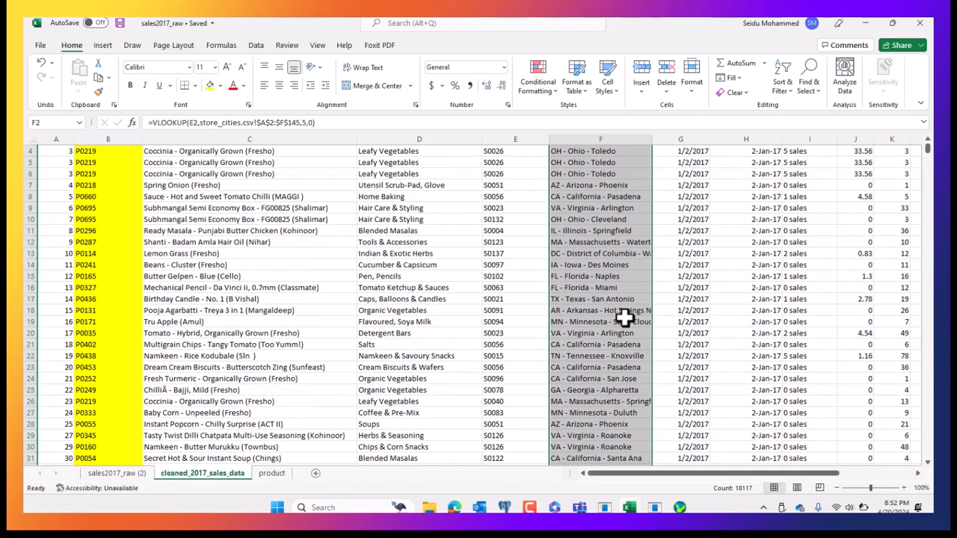
{"action": "scroll", "coordinate": [614, 343], "scroll_direction": "down", "scroll_amount": 16}
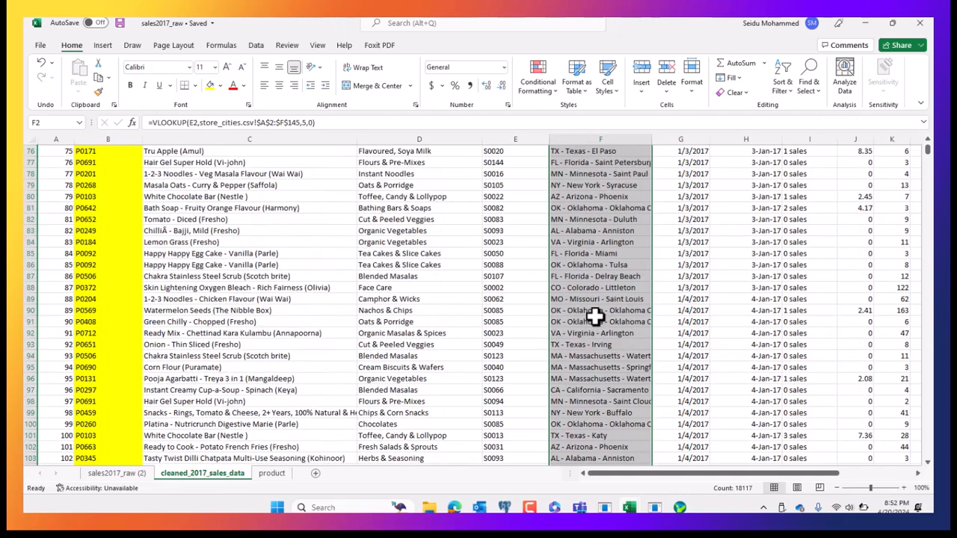
{"action": "scroll", "coordinate": [594, 323], "scroll_direction": "down", "scroll_amount": 20}
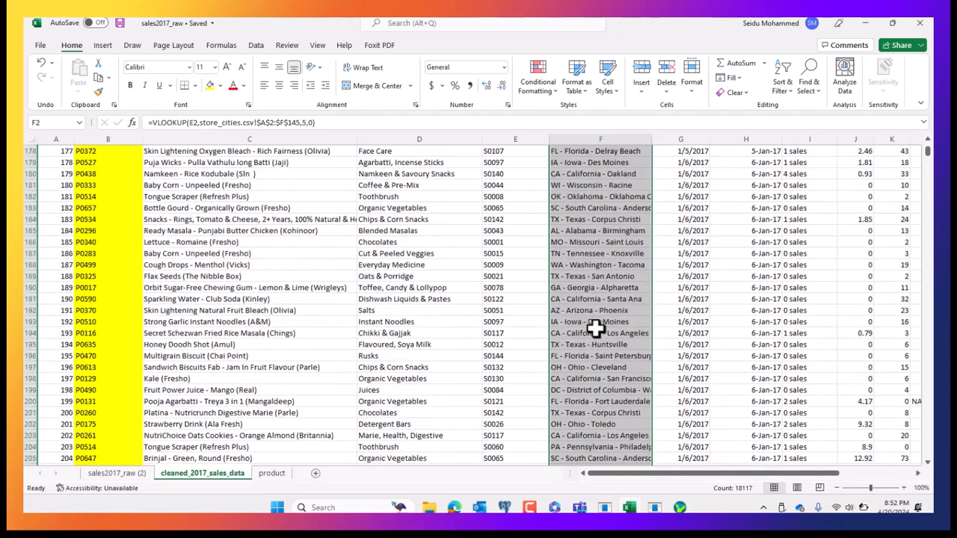
Switch back to the store_cities workbook and deselect the copied header cell.
{"action": "mouse_move", "coordinate": [628, 508]}
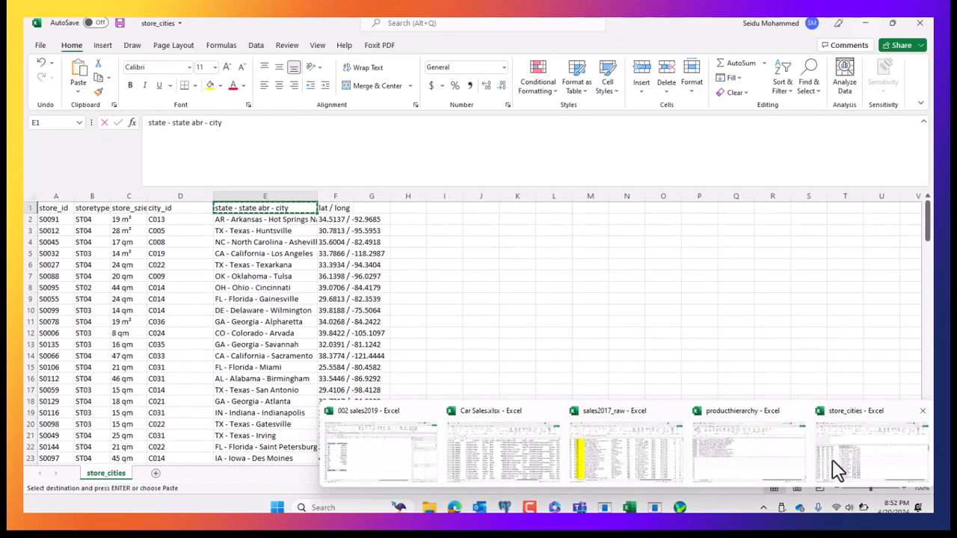
{"action": "left_click", "coordinate": [833, 469]}
{"action": "left_click", "coordinate": [422, 308]}
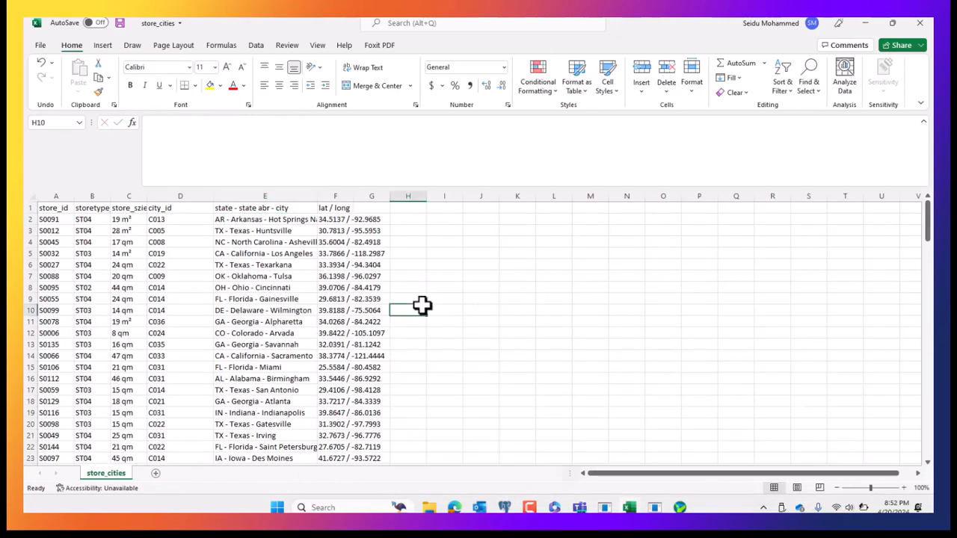
{"action": "left_click", "coordinate": [423, 333]}
{"action": "left_click", "coordinate": [658, 274]}
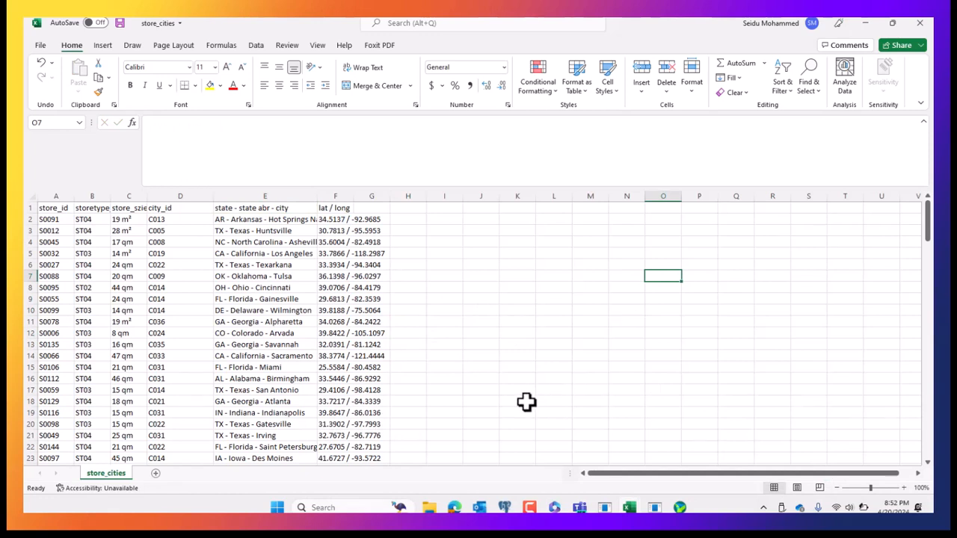
{"action": "left_click", "coordinate": [551, 367]}
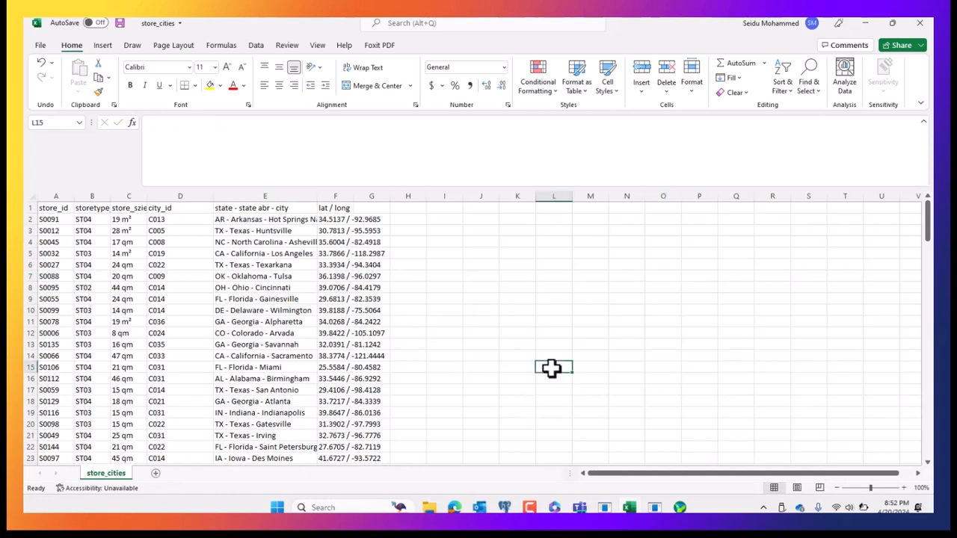
{"action": "left_click", "coordinate": [431, 296]}
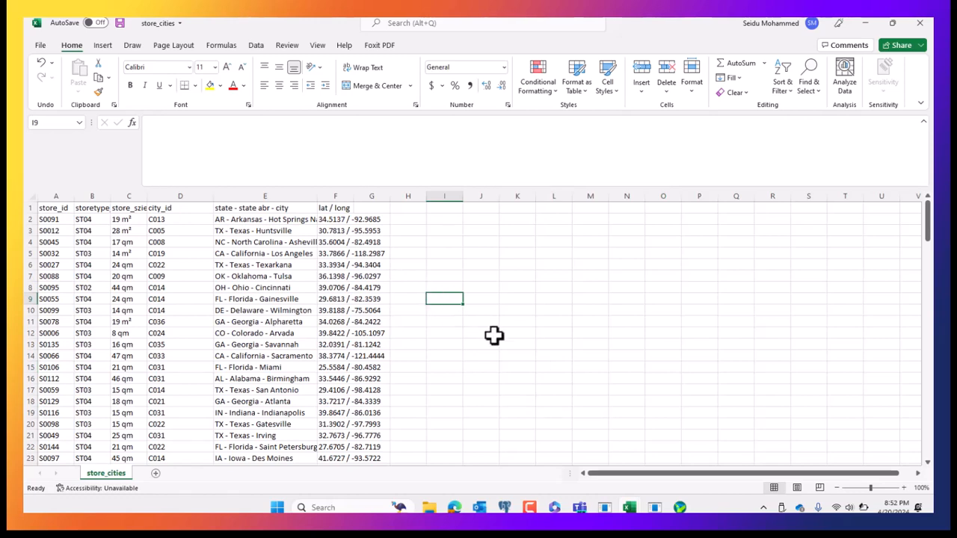
{"action": "left_click", "coordinate": [525, 324]}
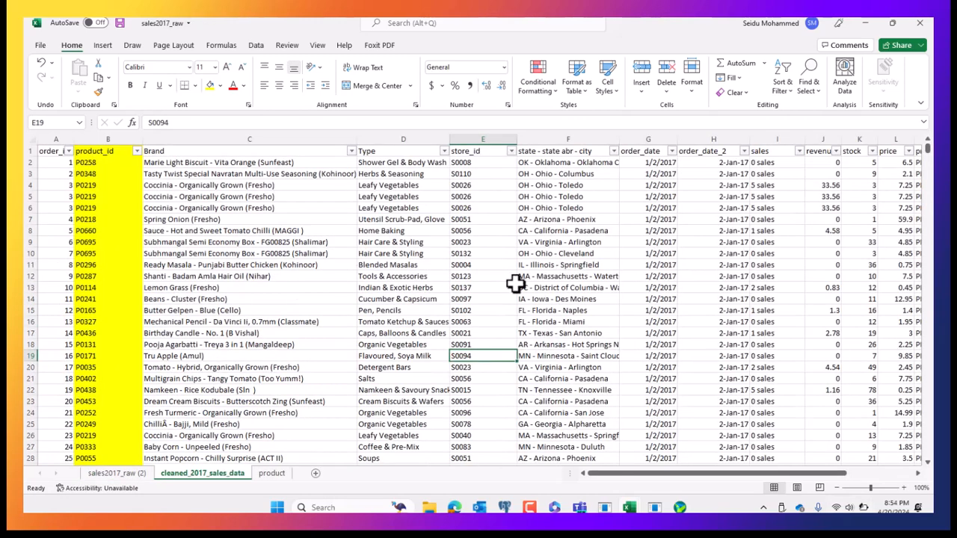
Compare the Brand and Type lookup columns of cleaned_2017_sales_data with the columns of the product sheet in the sales2017_raw workbook.
{"action": "left_click", "coordinate": [383, 239]}
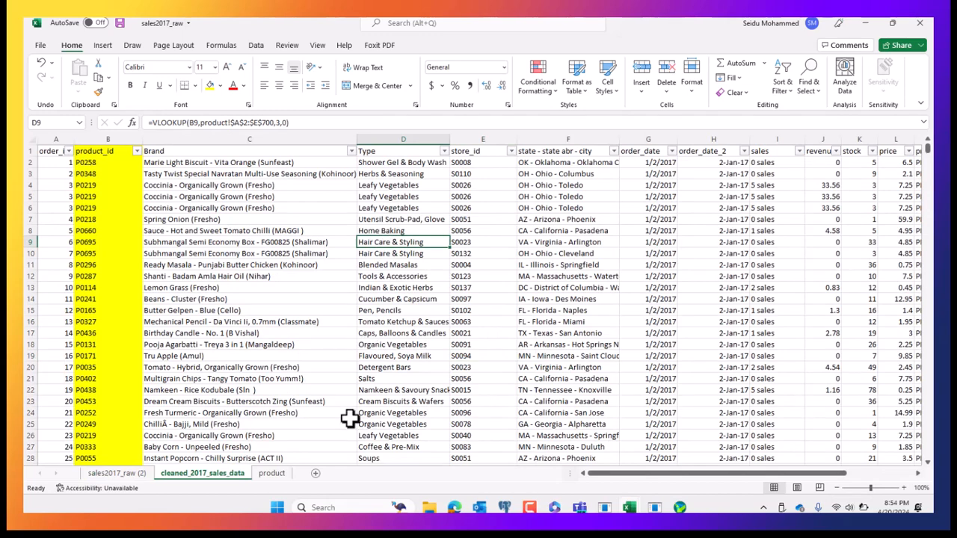
{"action": "left_click", "coordinate": [273, 474]}
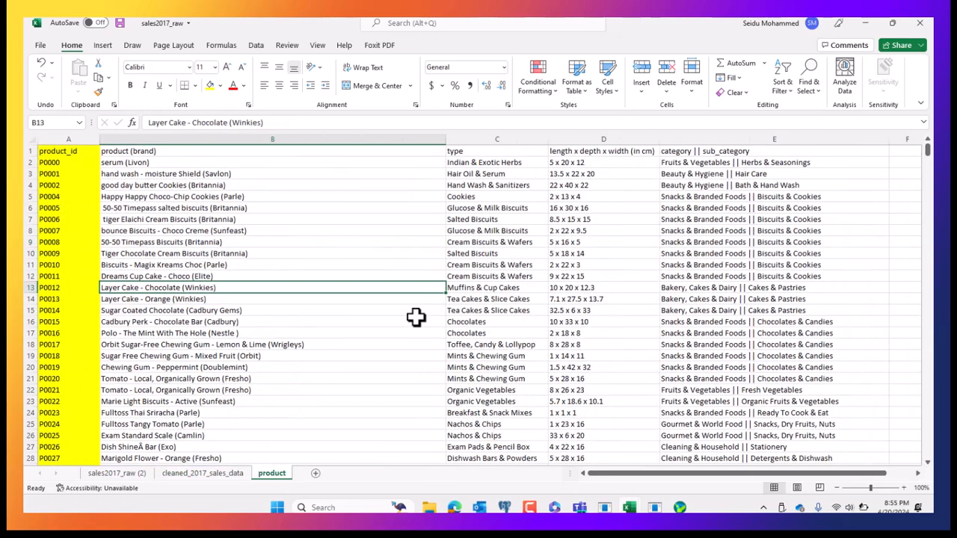
{"action": "left_click_drag", "start_coordinate": [619, 475], "coordinate": [670, 482]}
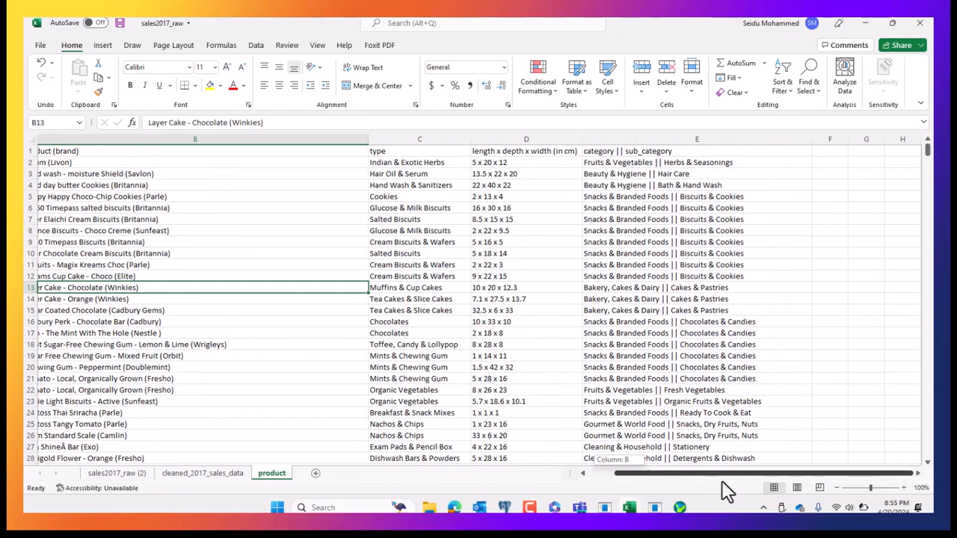
{"action": "left_click_drag", "start_coordinate": [727, 489], "coordinate": [559, 495]}
{"action": "left_click", "coordinate": [312, 254]}
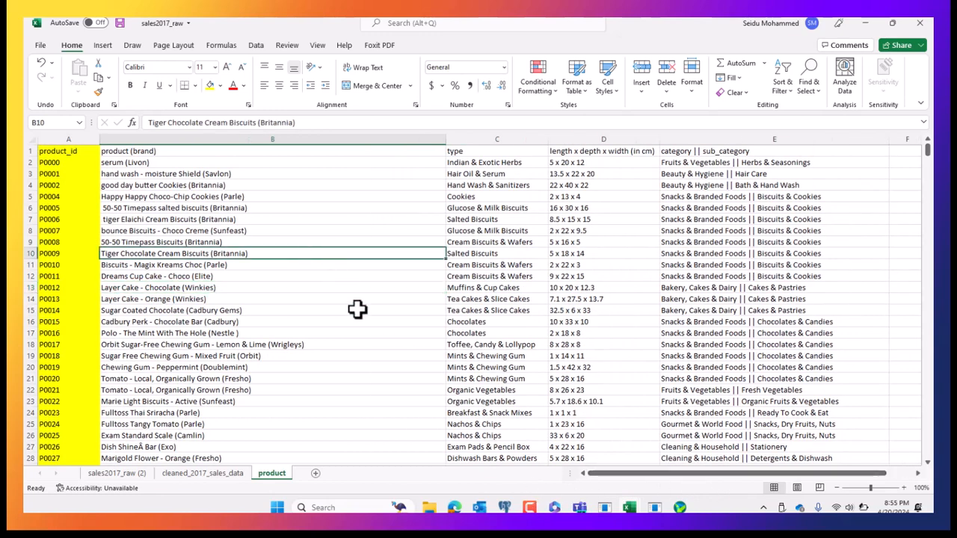
{"action": "left_click", "coordinate": [198, 474]}
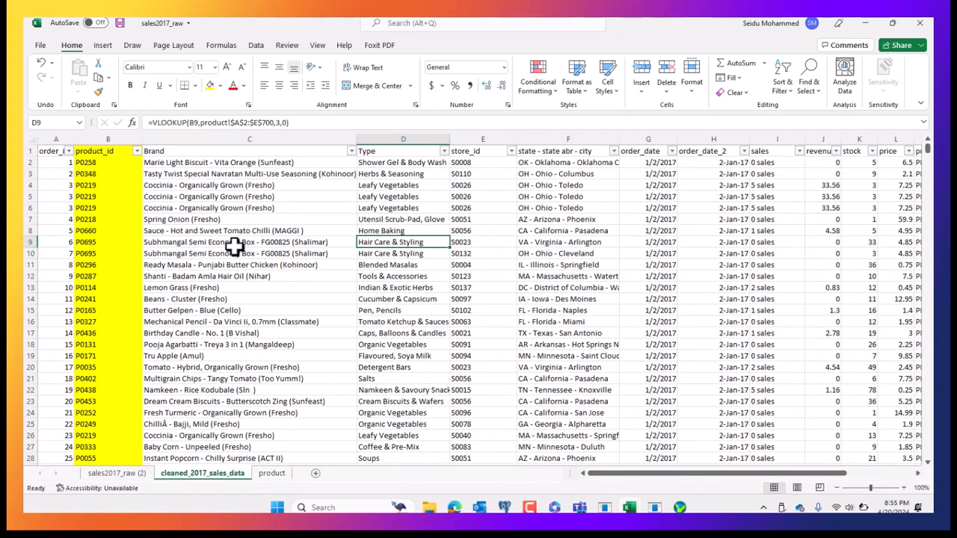
{"action": "left_click", "coordinate": [261, 218]}
{"action": "left_click", "coordinate": [276, 320]}
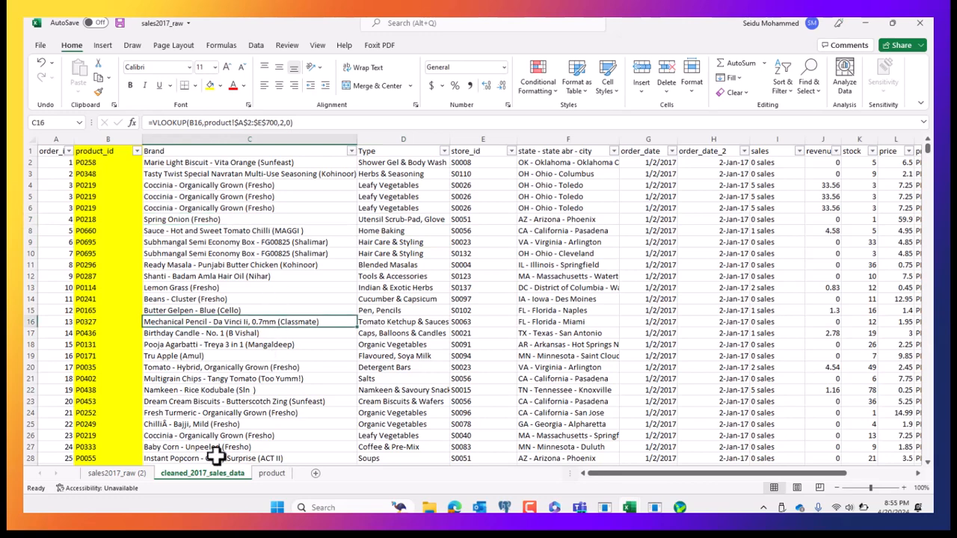
Examine the type column on the product sheet against the Type VLOOKUP formula in D2 of cleaned_2017_sales_data.
{"action": "left_click", "coordinate": [272, 474]}
{"action": "left_click", "coordinate": [340, 308]}
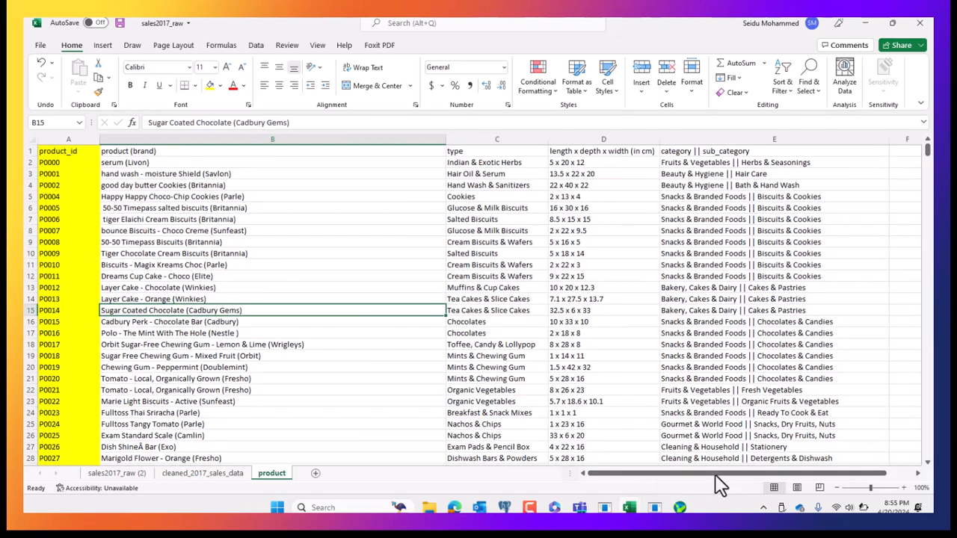
{"action": "left_click", "coordinate": [489, 139]}
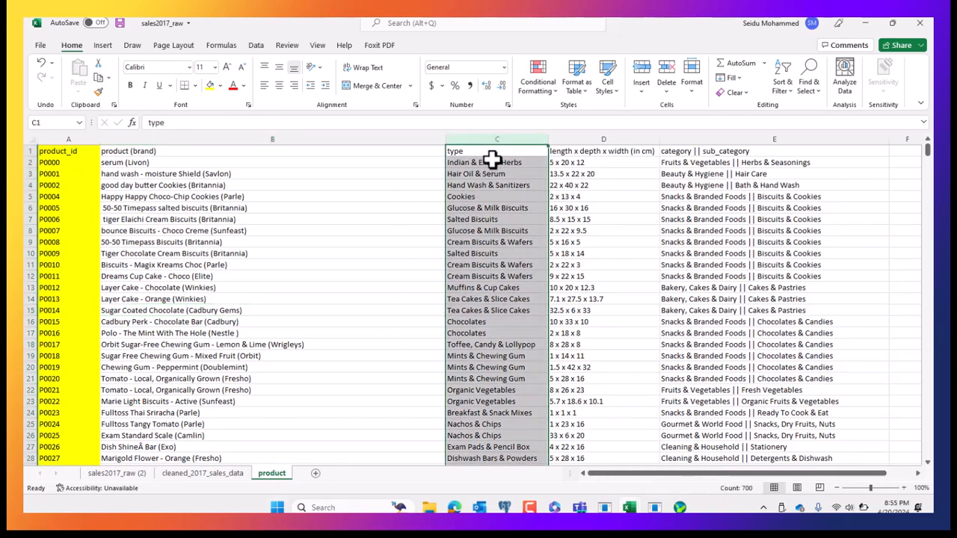
{"action": "left_click", "coordinate": [491, 161]}
{"action": "left_click", "coordinate": [202, 473]}
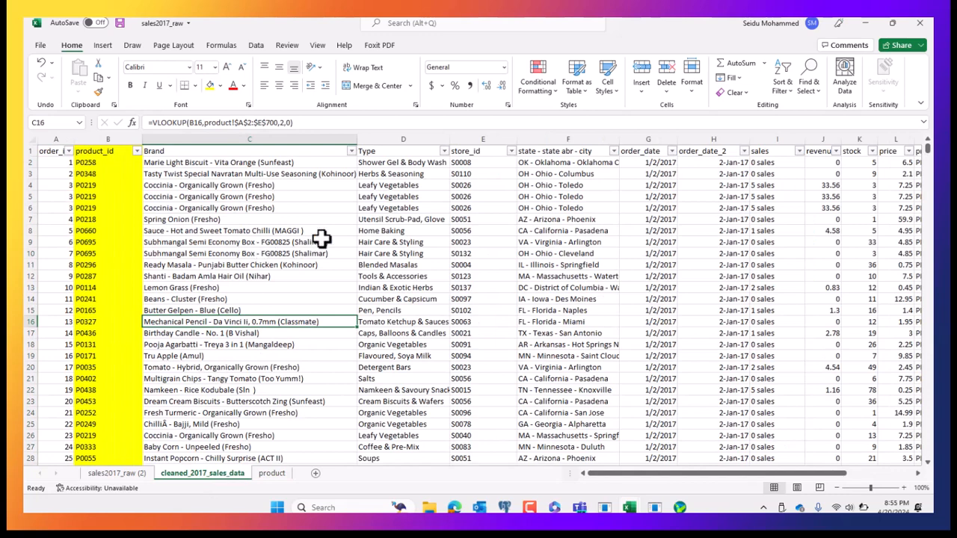
{"action": "left_click", "coordinate": [411, 165]}
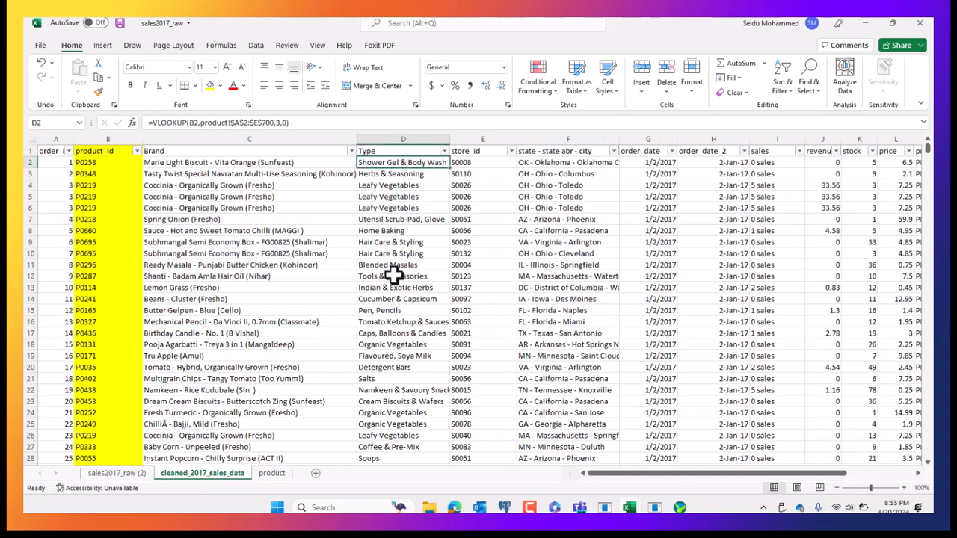
{"action": "left_click", "coordinate": [272, 473]}
{"action": "left_click", "coordinate": [469, 265]}
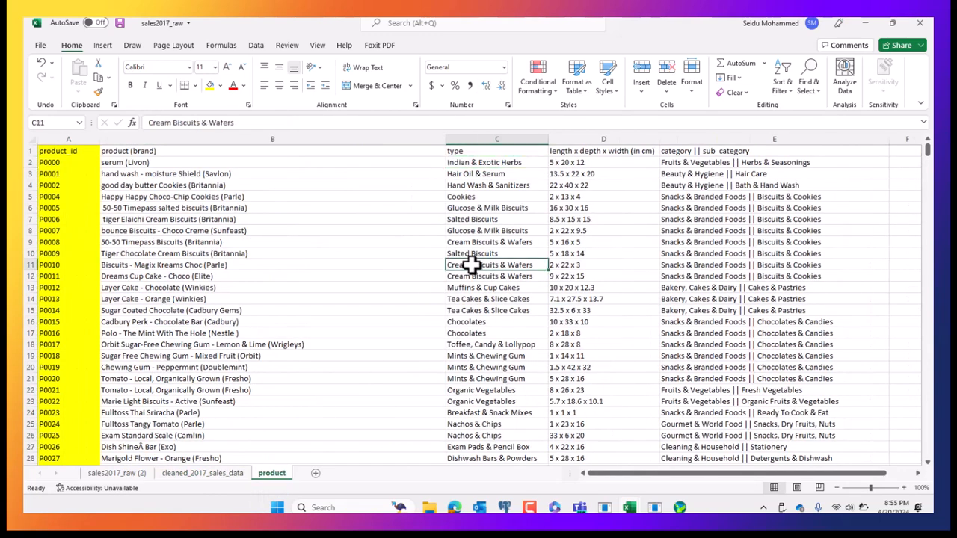
Move the type column on the product sheet behind category || sub_category, into column E.
{"action": "left_click", "coordinate": [490, 140]}
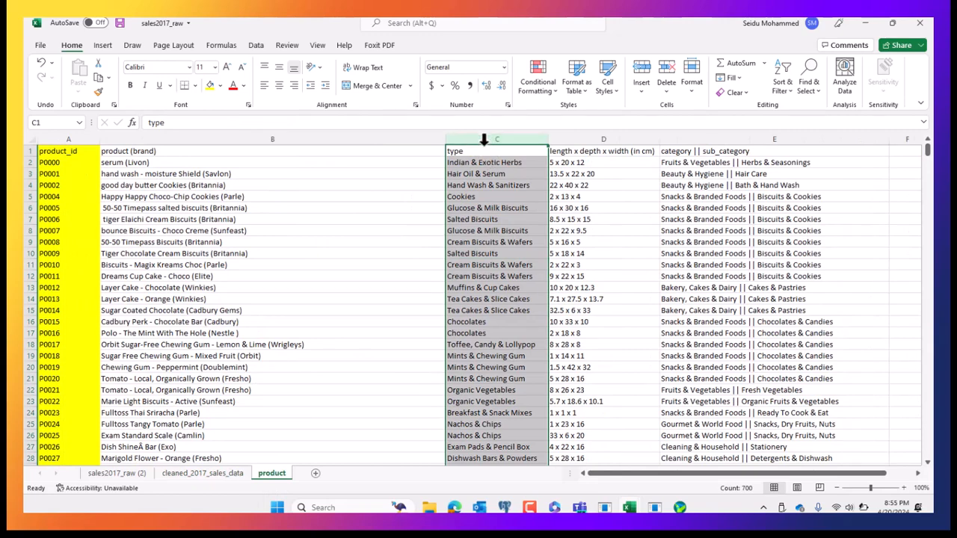
{"action": "left_click_drag", "start_coordinate": [481, 143], "coordinate": [854, 169]}
{"action": "left_click", "coordinate": [484, 293]}
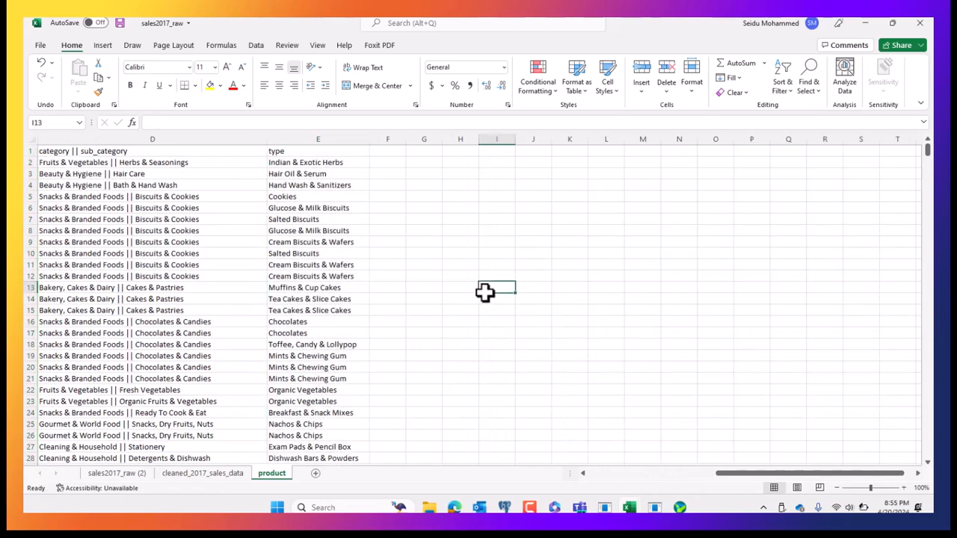
Review the Type column's formulas and values in cleaned_2017_sales_data from the first row down through the data.
{"action": "left_click", "coordinate": [198, 475]}
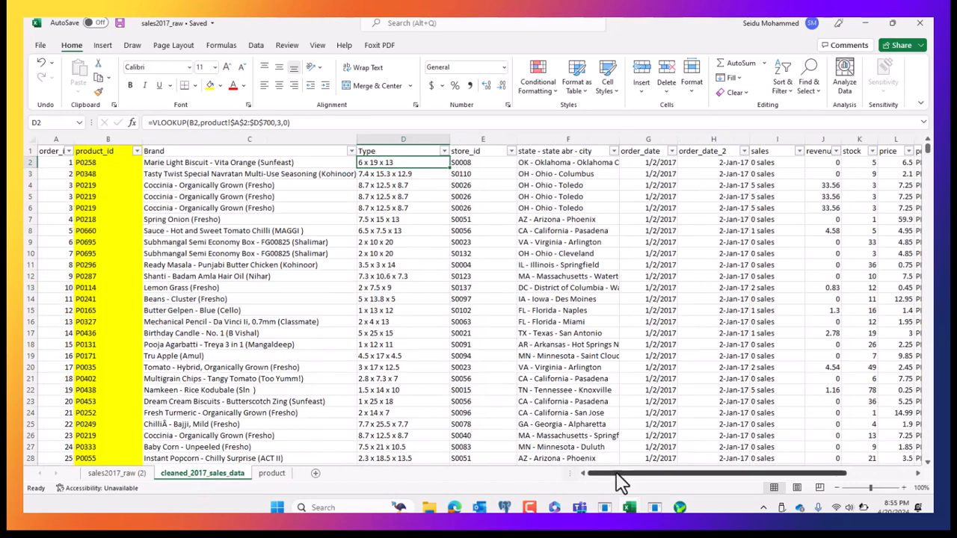
{"action": "left_click_drag", "start_coordinate": [620, 479], "coordinate": [568, 482]}
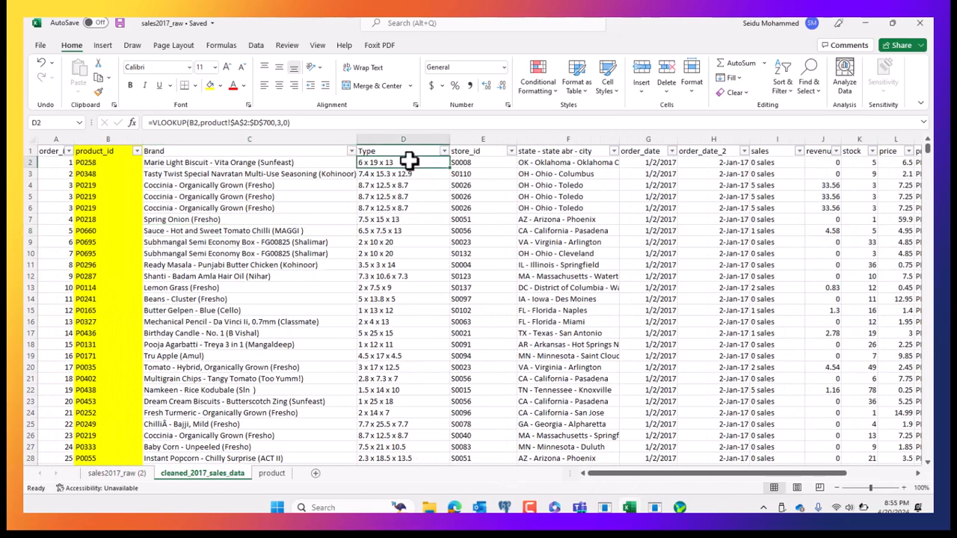
{"action": "left_click", "coordinate": [417, 217]}
{"action": "left_click", "coordinate": [387, 161]}
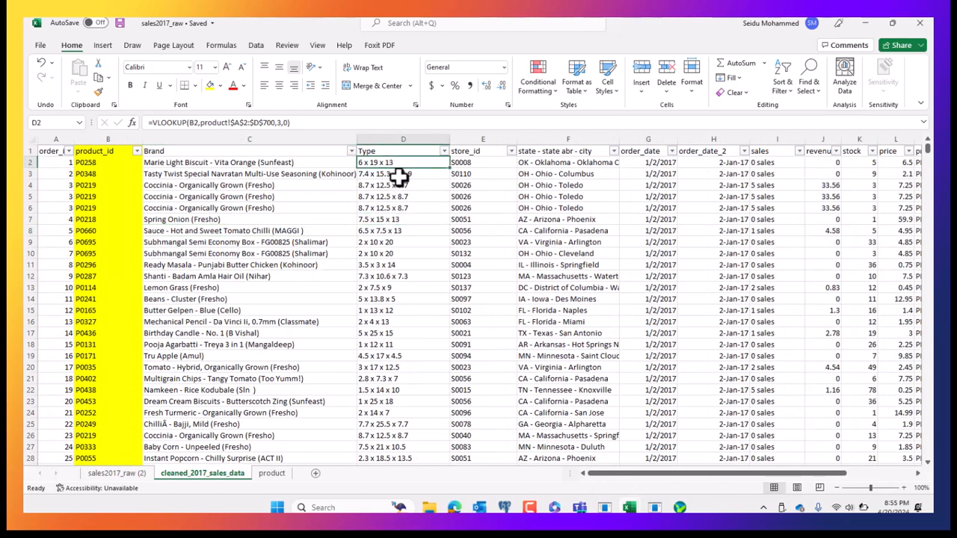
{"action": "left_click", "coordinate": [395, 150]}
{"action": "left_click", "coordinate": [410, 217]}
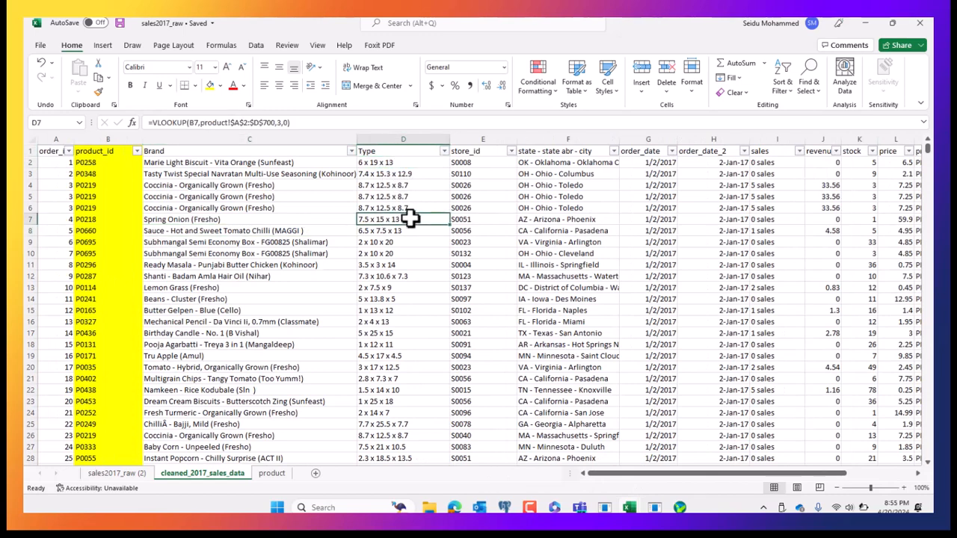
{"action": "left_click", "coordinate": [411, 149]}
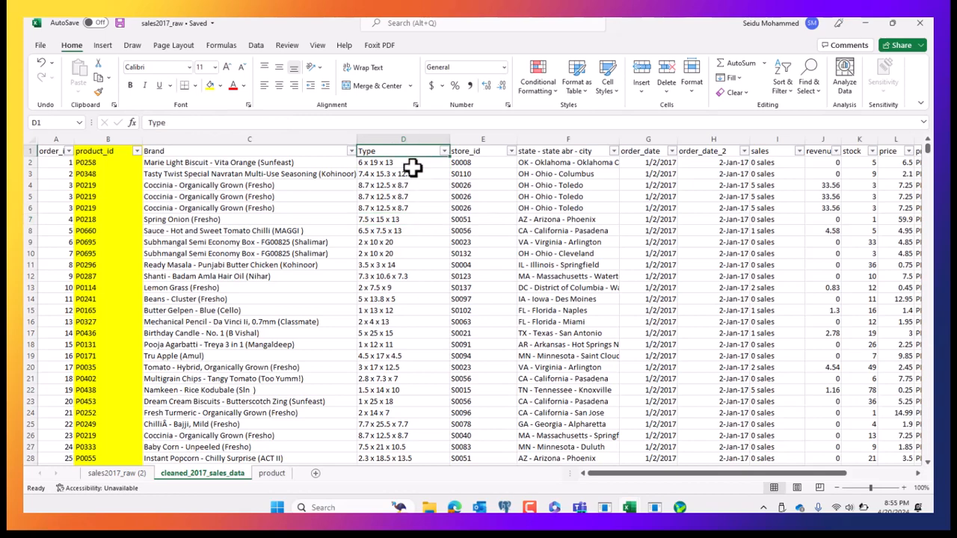
{"action": "left_click", "coordinate": [411, 163]}
{"action": "scroll", "coordinate": [429, 337], "scroll_direction": "down", "scroll_amount": 18}
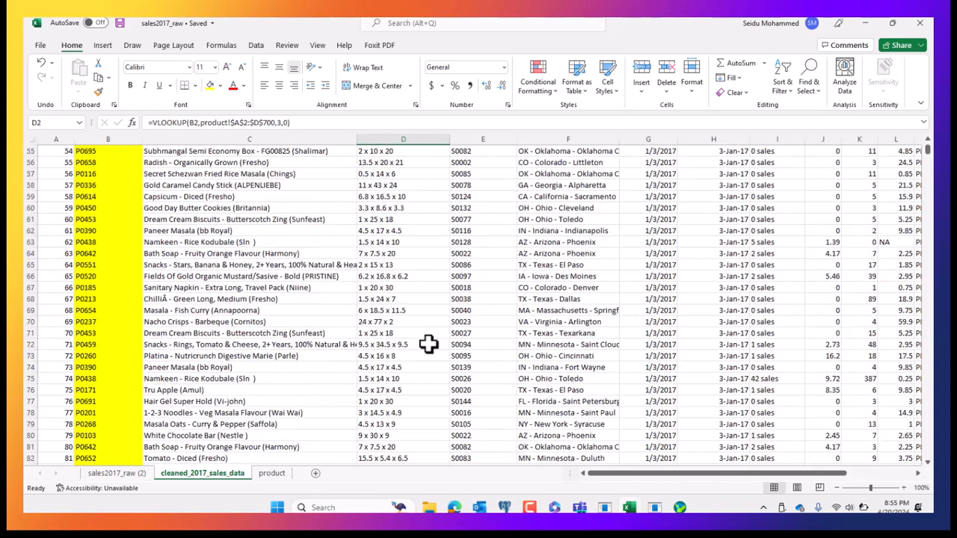
{"action": "scroll", "coordinate": [428, 344], "scroll_direction": "down", "scroll_amount": 2}
{"action": "scroll", "coordinate": [428, 344], "scroll_direction": "up", "scroll_amount": 11}
{"action": "scroll", "coordinate": [428, 345], "scroll_direction": "down", "scroll_amount": 7}
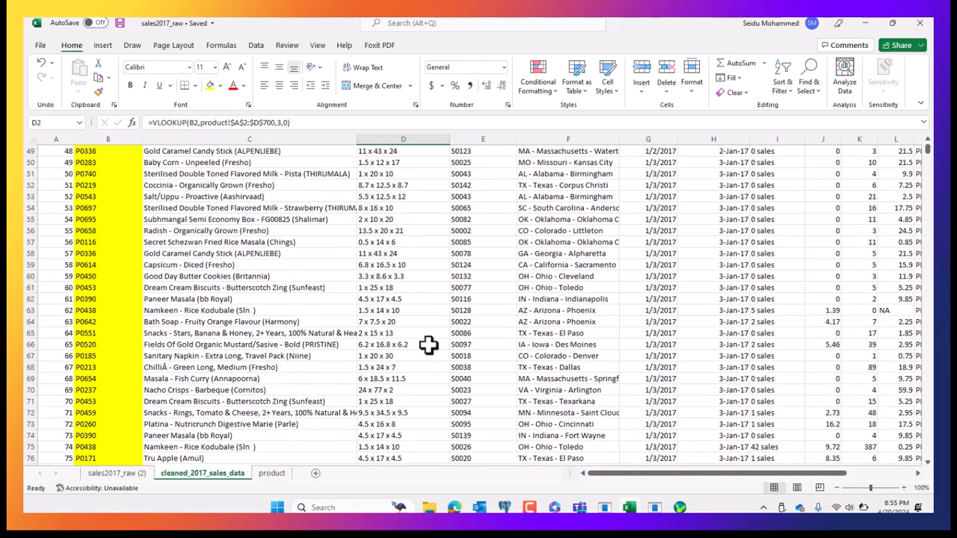
{"action": "scroll", "coordinate": [428, 345], "scroll_direction": "down", "scroll_amount": 20}
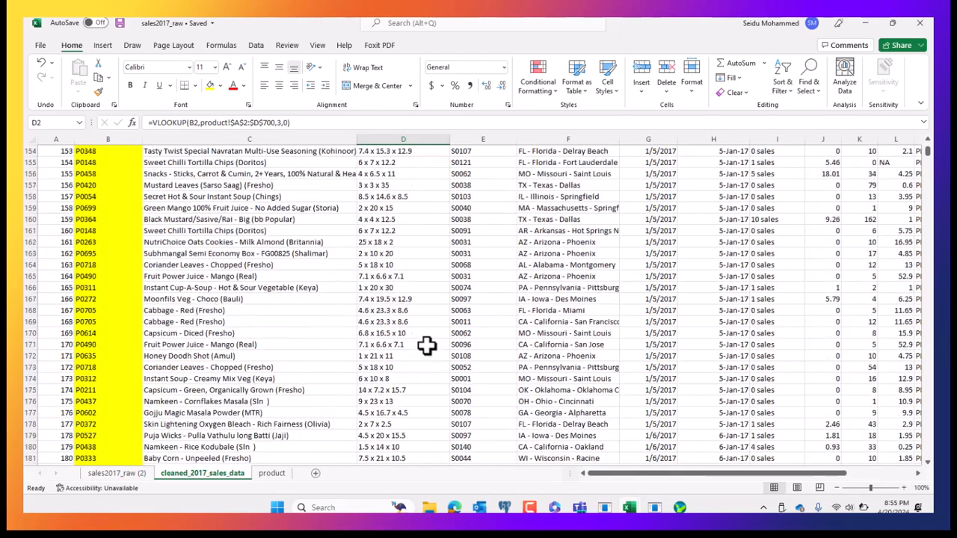
{"action": "scroll", "coordinate": [426, 345], "scroll_direction": "down", "scroll_amount": 1}
{"action": "scroll", "coordinate": [431, 329], "scroll_direction": "up", "scroll_amount": 20}
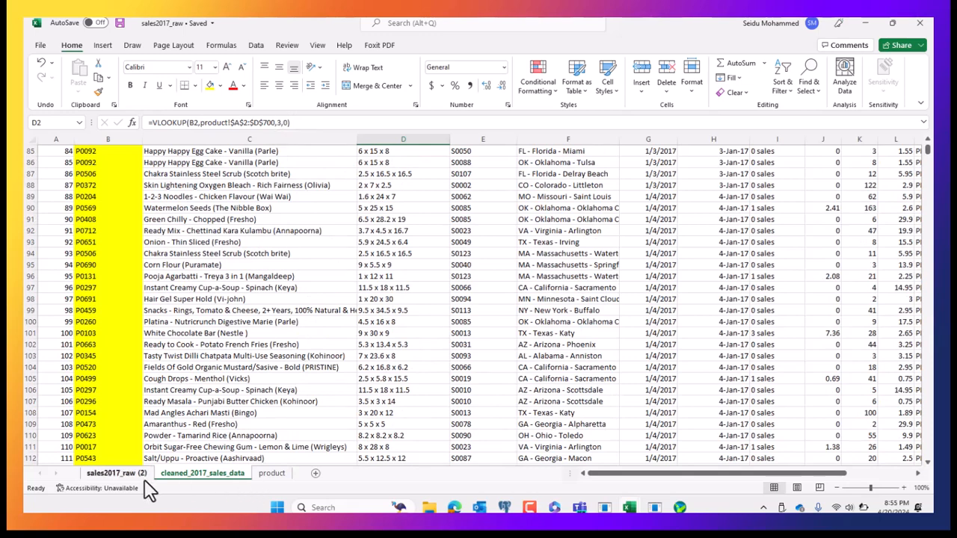
Check the type column's position on the product sheet and set the column index of the VLOOKUP in D2 of cleaned_2017_sales_data to 5.
{"action": "left_click", "coordinate": [272, 473]}
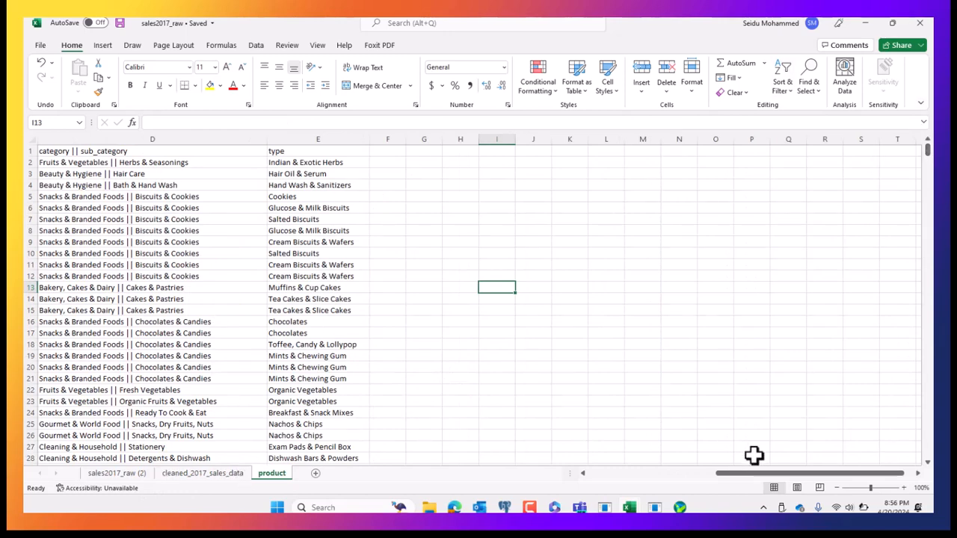
{"action": "left_click_drag", "start_coordinate": [755, 473], "coordinate": [520, 474]}
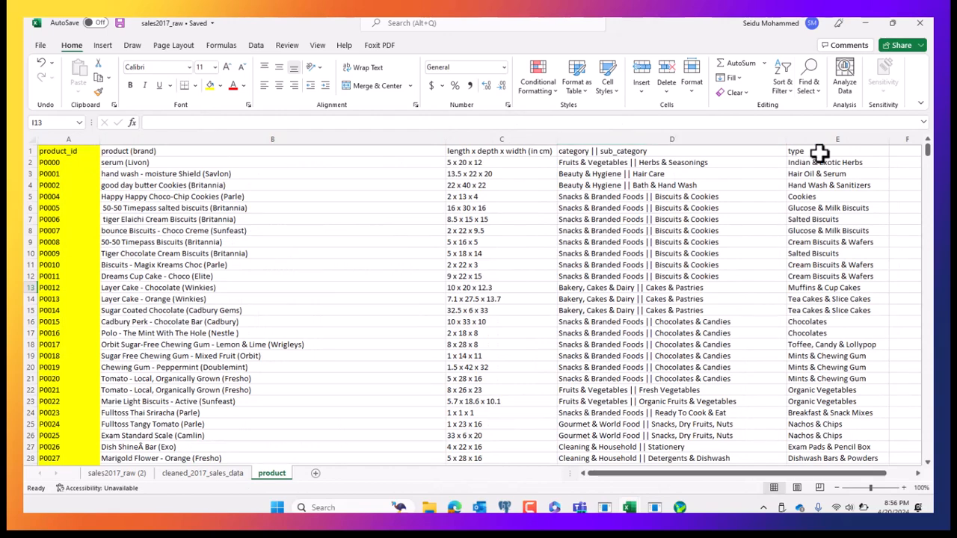
{"action": "left_click", "coordinate": [171, 474]}
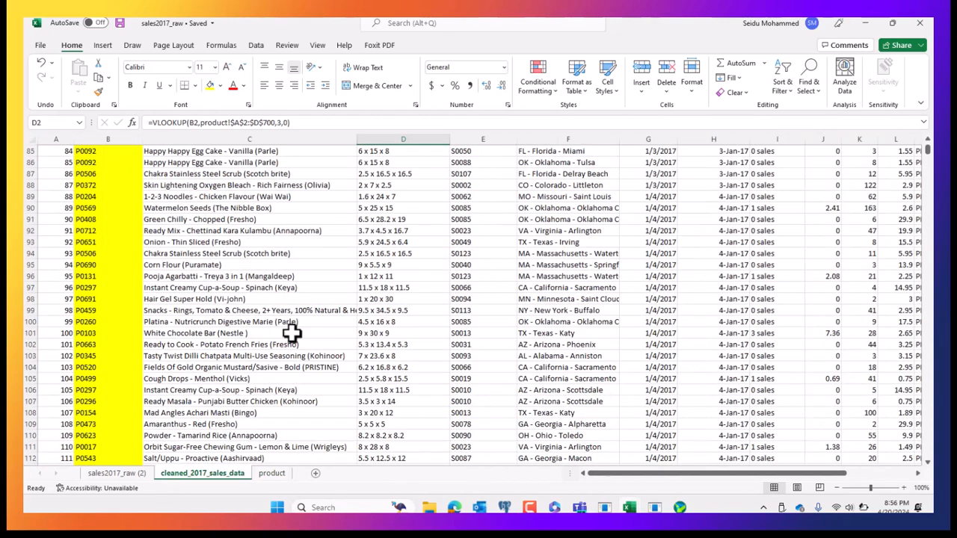
{"action": "left_click", "coordinate": [444, 177]}
{"action": "scroll", "coordinate": [609, 202], "scroll_direction": "up", "scroll_amount": 9}
{"action": "scroll", "coordinate": [610, 202], "scroll_direction": "up", "scroll_amount": 6}
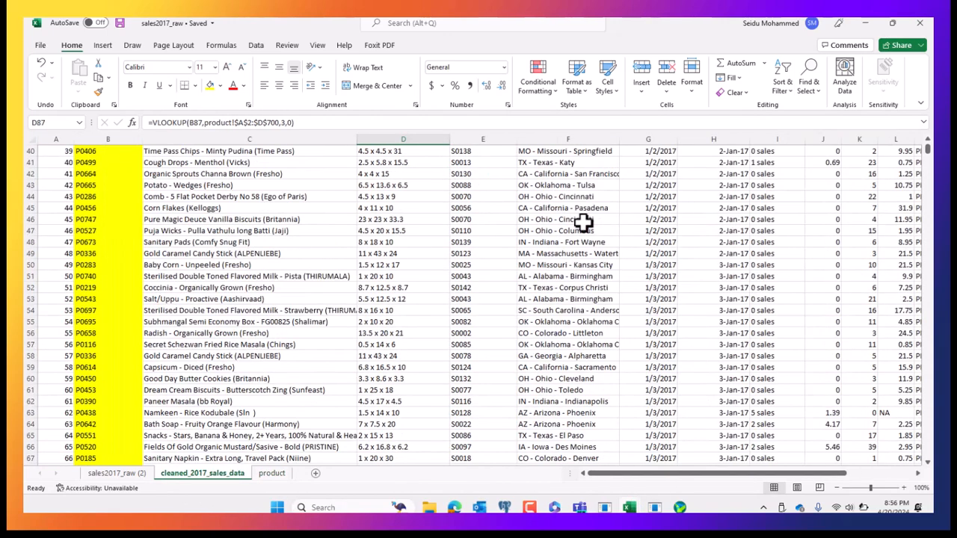
{"action": "left_click", "coordinate": [461, 220]}
{"action": "left_click_drag", "start_coordinate": [923, 150], "coordinate": [927, 144]}
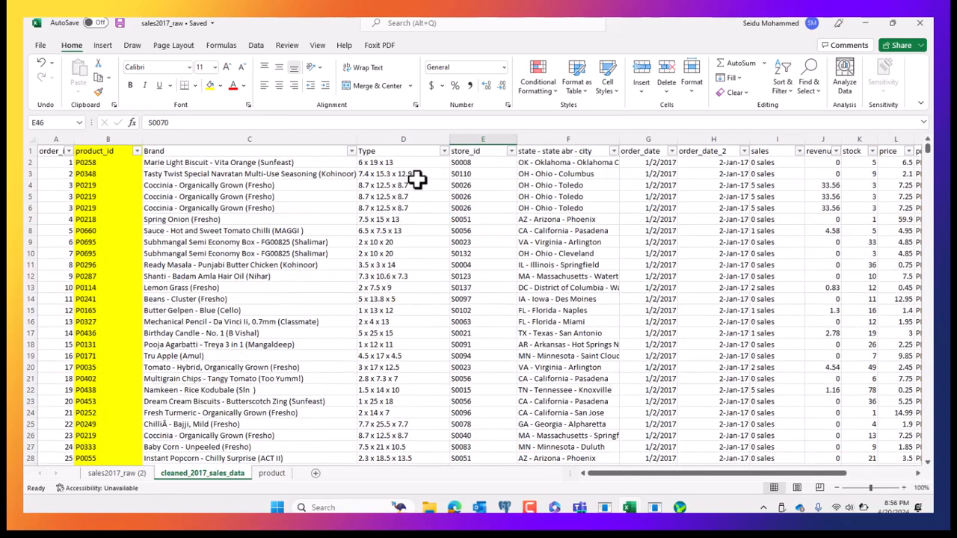
{"action": "left_click", "coordinate": [380, 163]}
{"action": "left_click", "coordinate": [275, 124]}
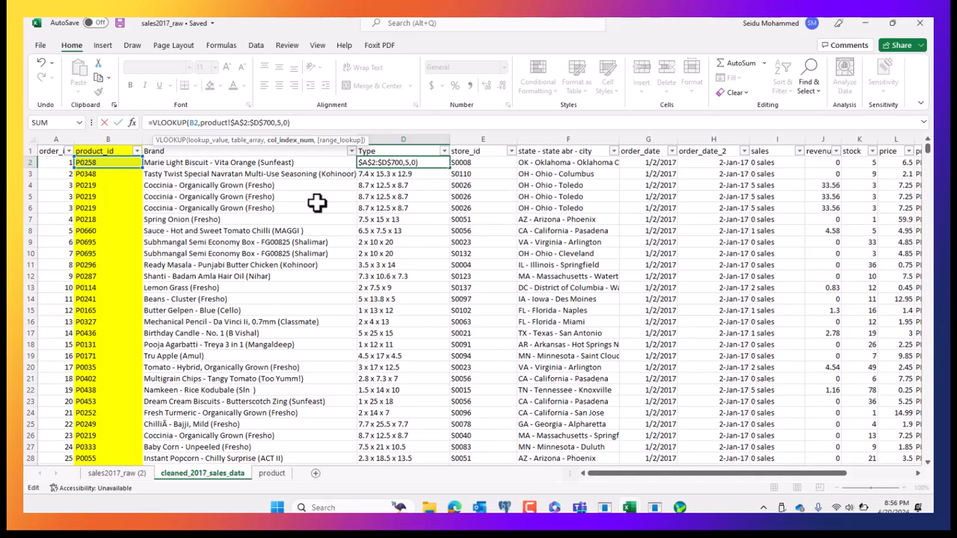
{"action": "left_click", "coordinate": [119, 122]}
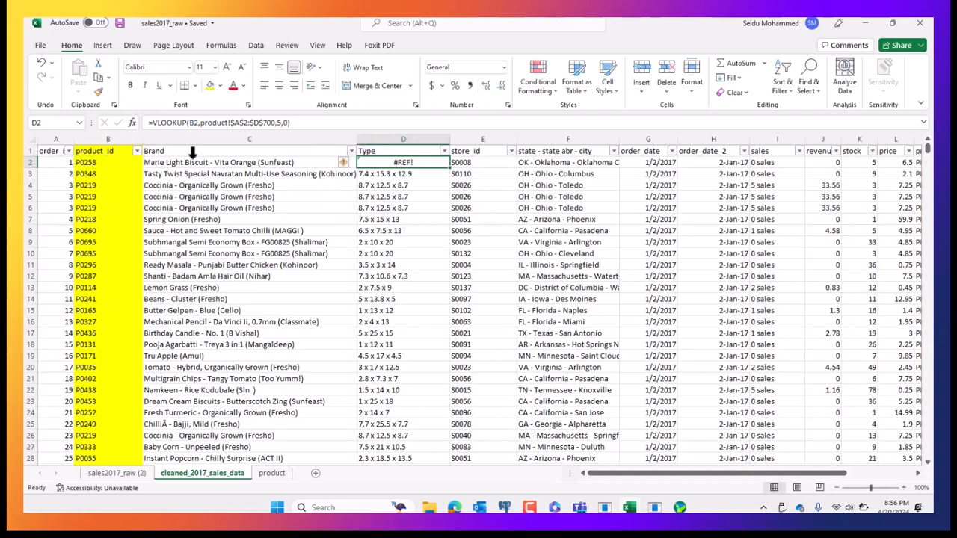
Compare the edited VLOOKUP in D2 with the formulas in the Type cells below, leaving D3 unedited.
{"action": "left_click", "coordinate": [406, 228]}
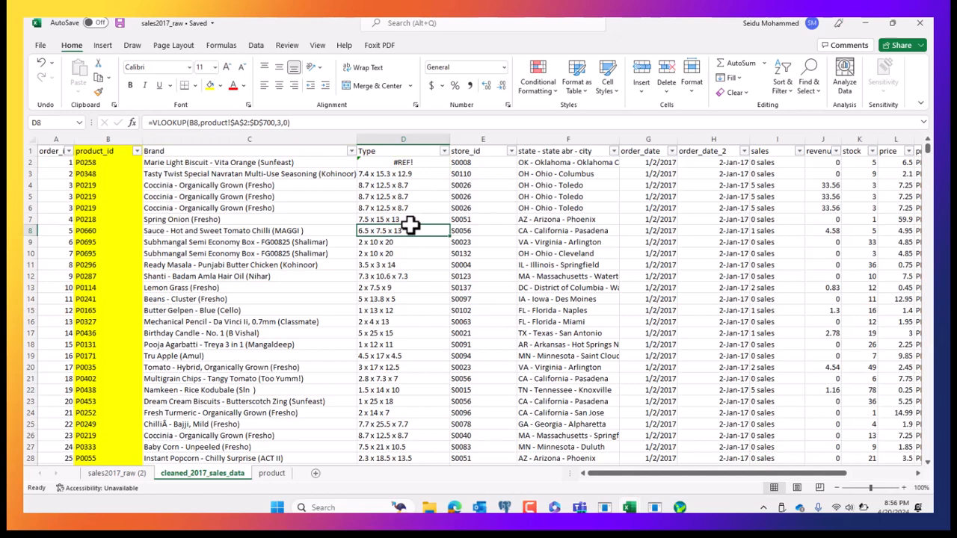
{"action": "left_click", "coordinate": [401, 164]}
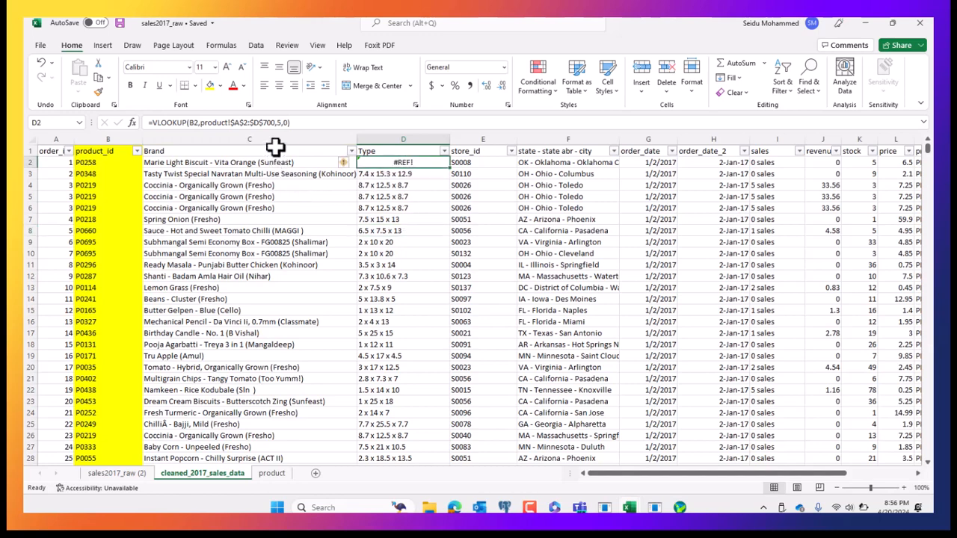
{"action": "left_click", "coordinate": [394, 241]}
{"action": "left_click", "coordinate": [407, 165]}
{"action": "left_click", "coordinate": [410, 174]}
{"action": "double_click", "coordinate": [410, 175]}
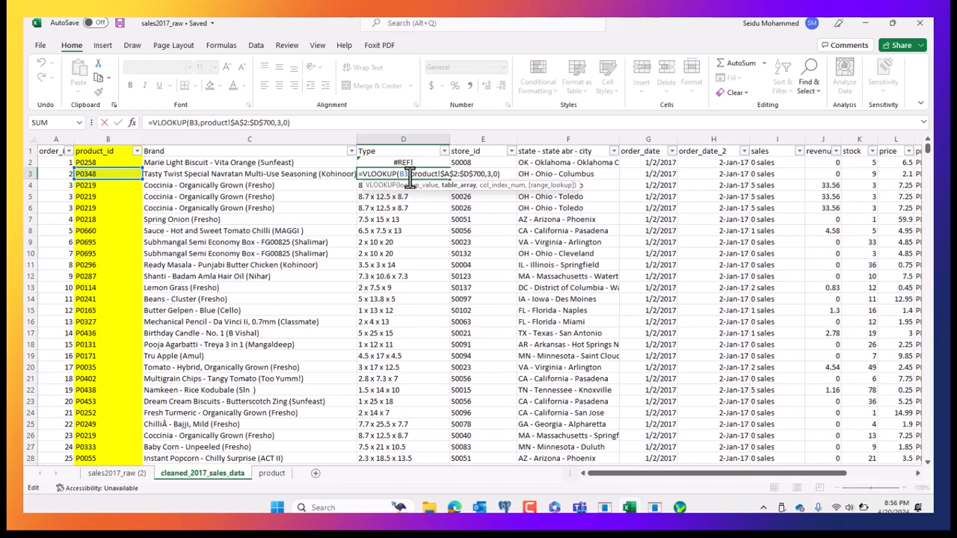
{"action": "key", "text": "Escape"}
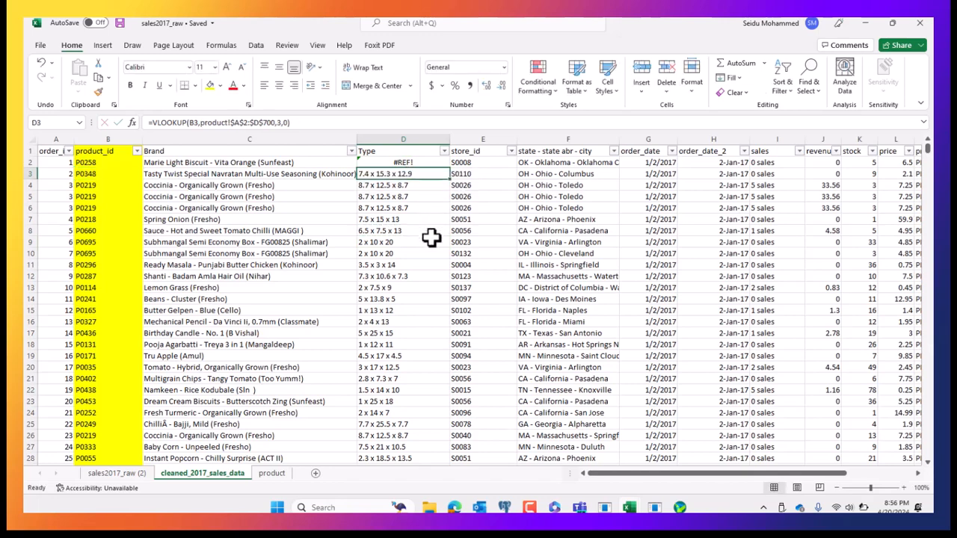
Undo the last edit of D2 in cleaned_2017_sales_data and check the type column's position on the product sheet.
{"action": "key", "text": "ctrl+z"}
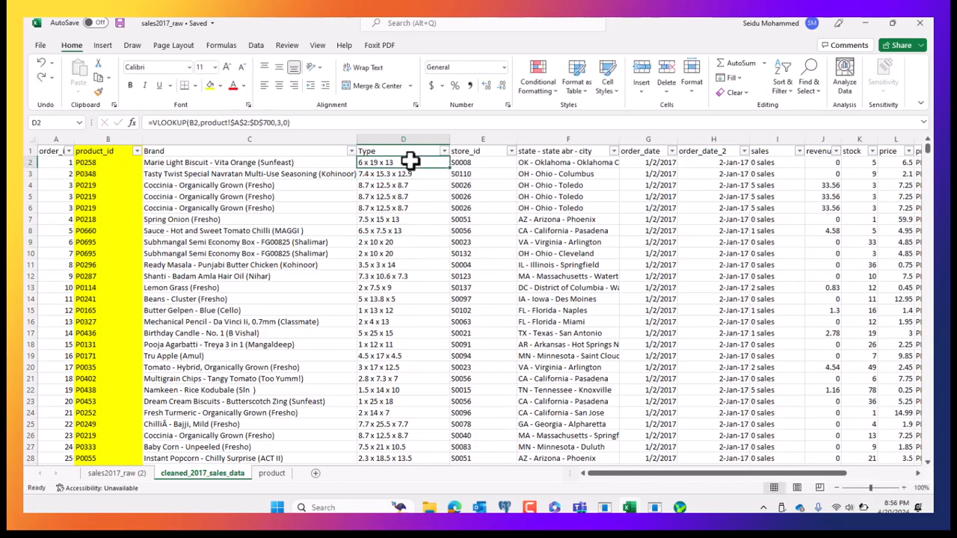
{"action": "left_click", "coordinate": [272, 473]}
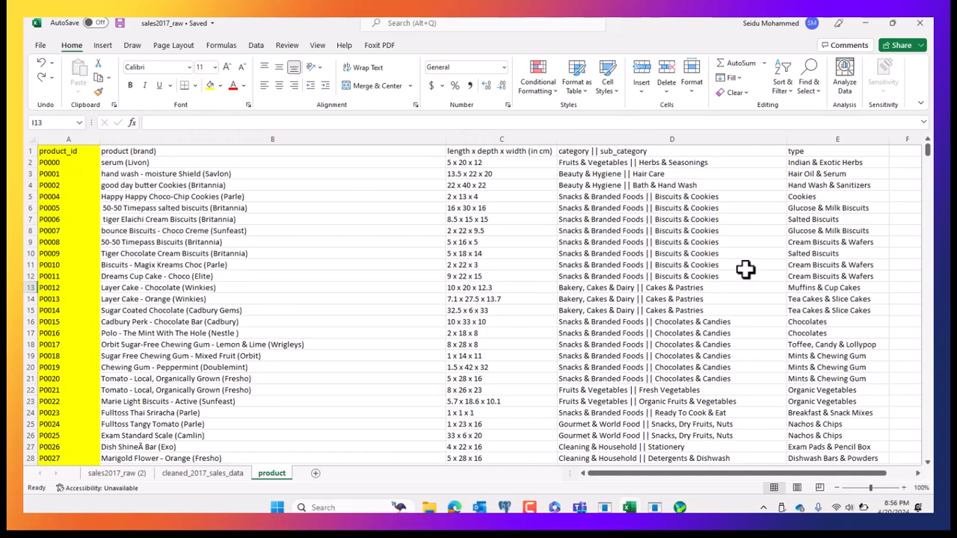
{"action": "left_click", "coordinate": [857, 139]}
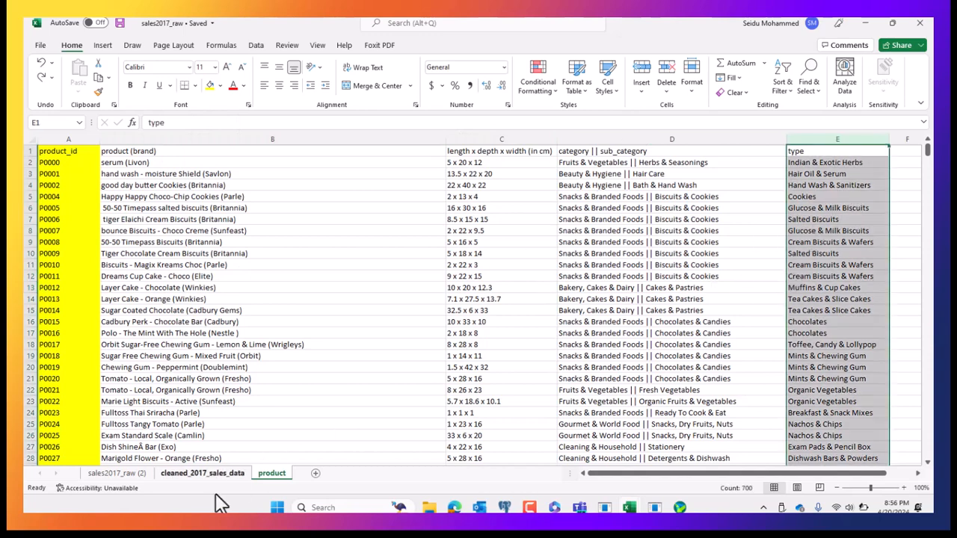
Try column index 5 in the VLOOKUP of D2 on cleaned_2017_sales_data.
{"action": "left_click", "coordinate": [196, 474]}
{"action": "left_click", "coordinate": [467, 218]}
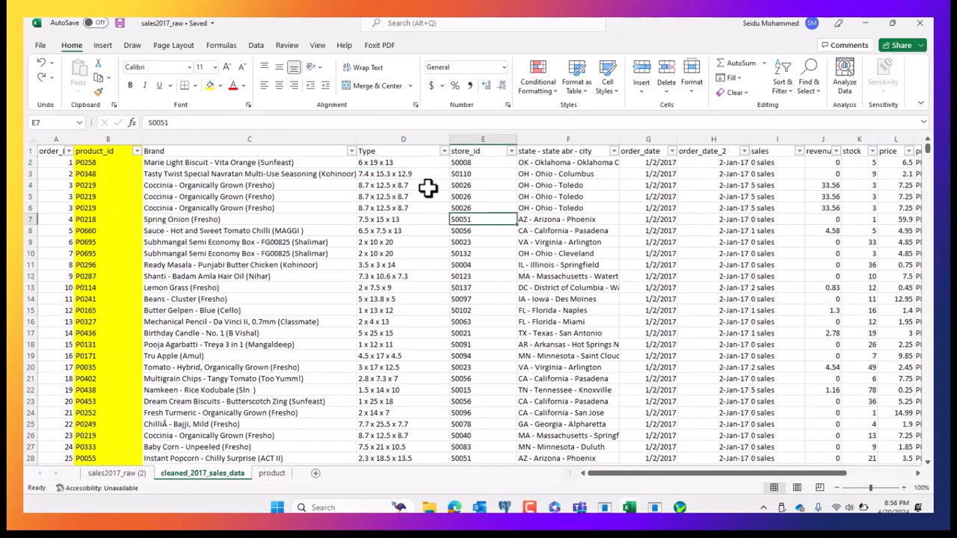
{"action": "left_click", "coordinate": [421, 163]}
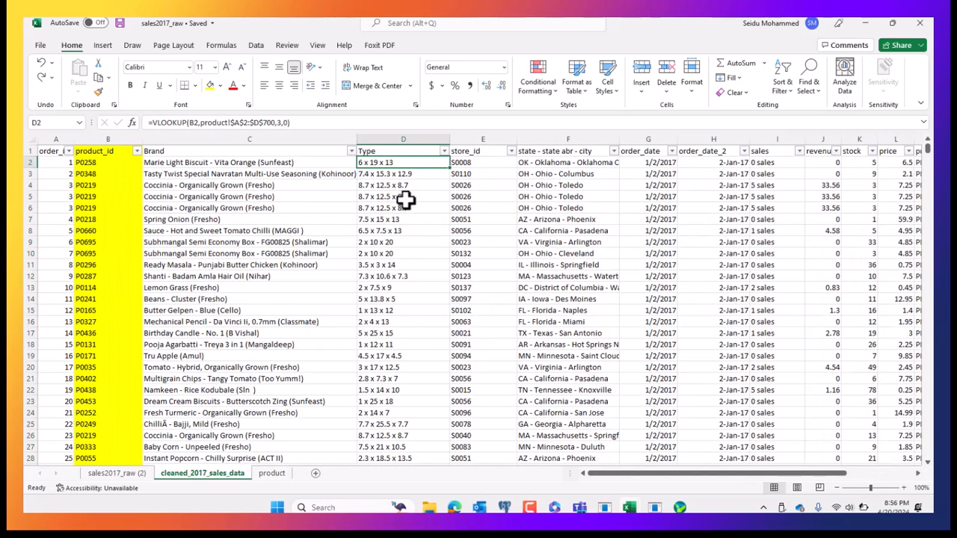
{"action": "left_click", "coordinate": [281, 122]}
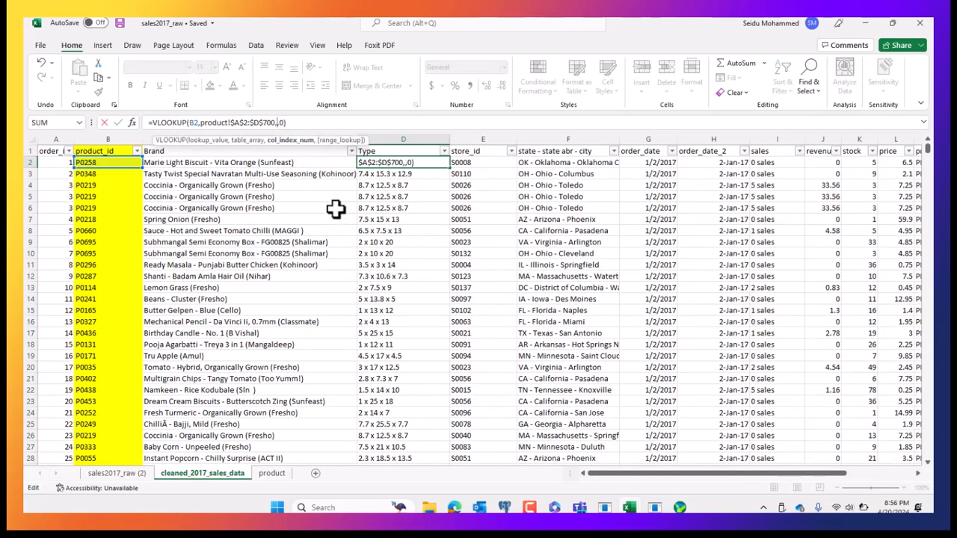
{"action": "type", "text": "5"}
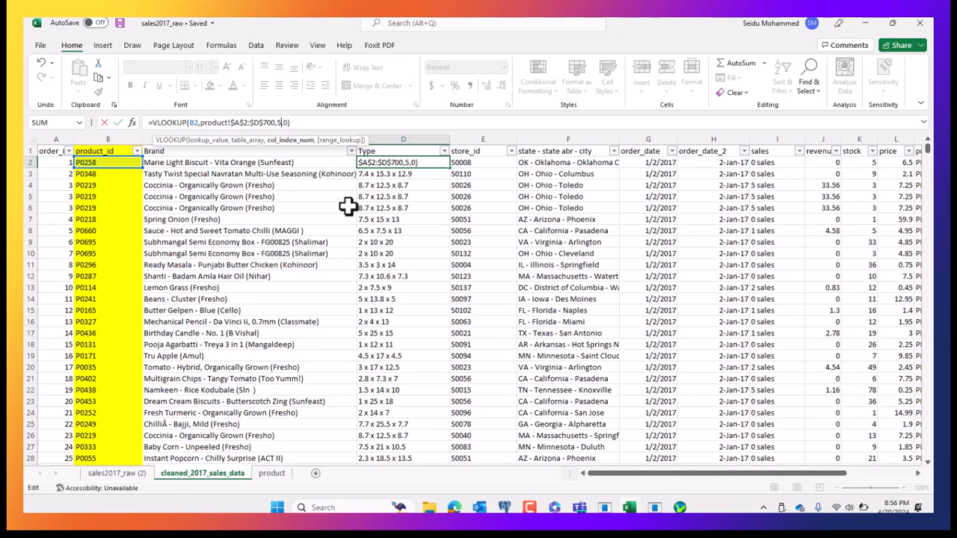
{"action": "left_click", "coordinate": [118, 123]}
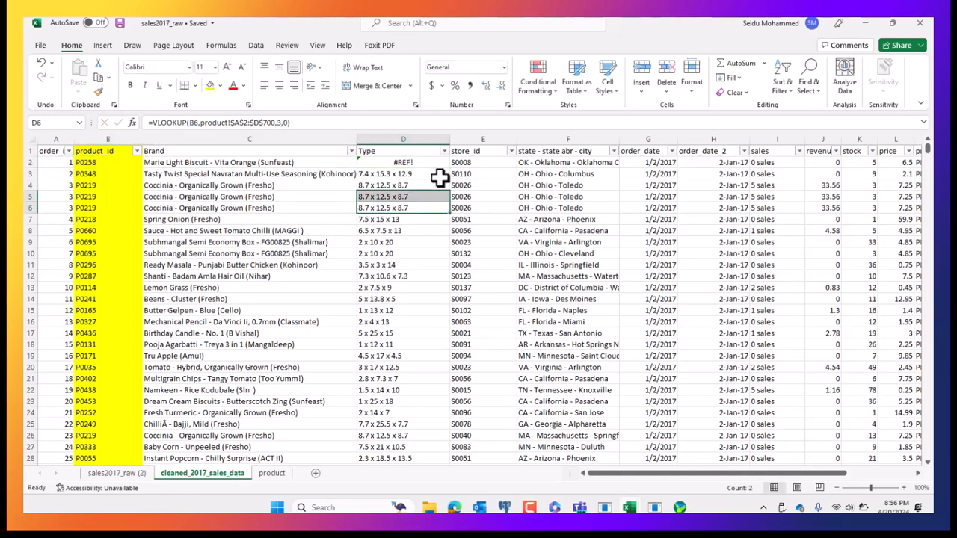
Set the column index of the VLOOKUP in D2 to 4 and slightly widen the Type column.
{"action": "left_click", "coordinate": [279, 122]}
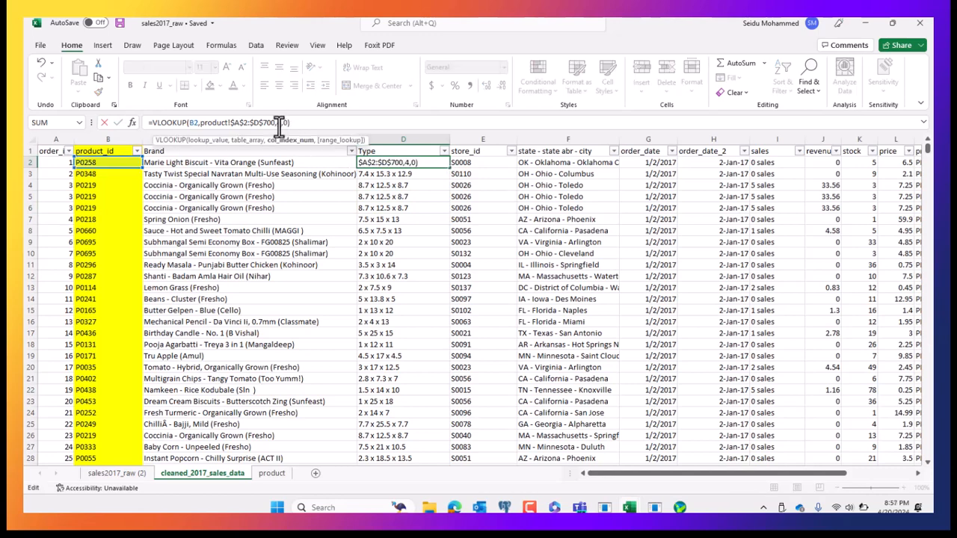
{"action": "key", "text": "Return"}
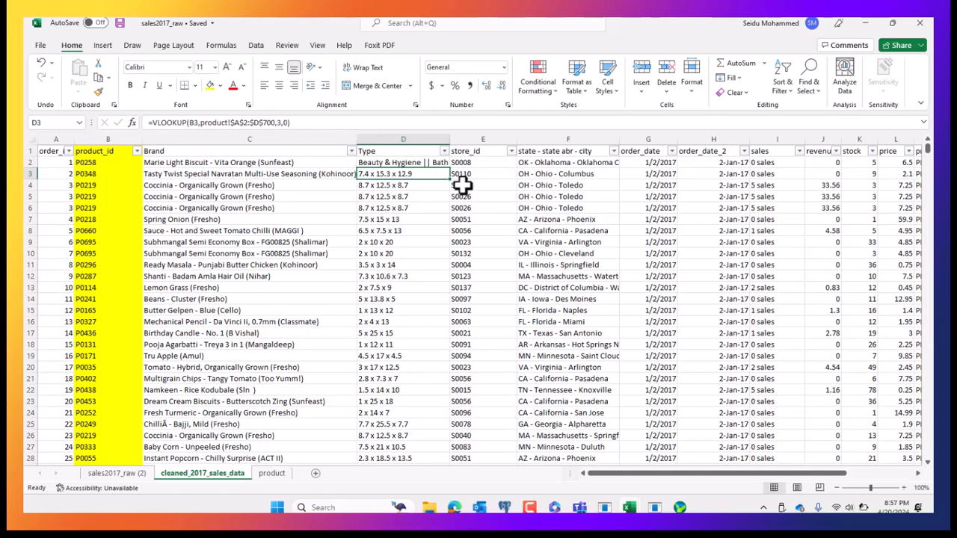
{"action": "left_click_drag", "start_coordinate": [481, 136], "coordinate": [484, 136]}
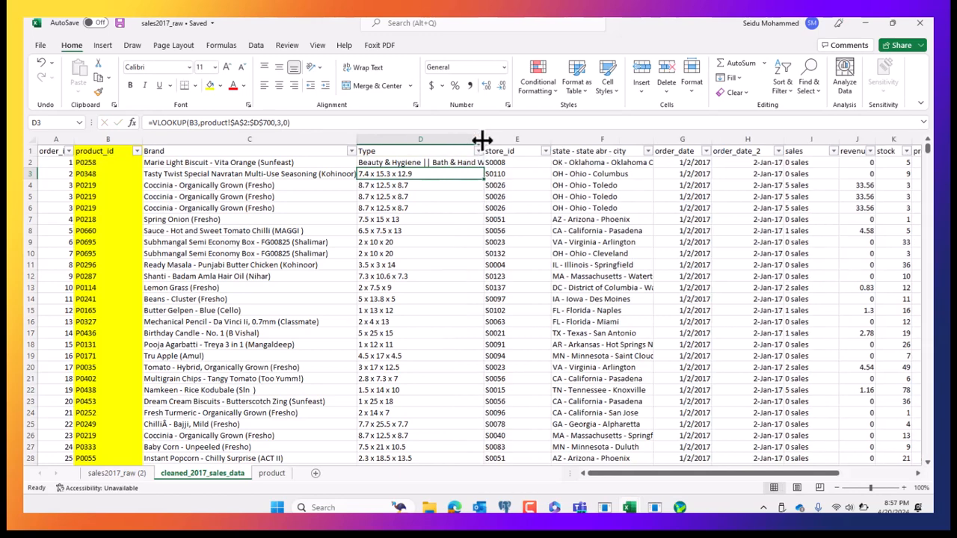
{"action": "left_click", "coordinate": [434, 209]}
{"action": "left_click", "coordinate": [430, 165]}
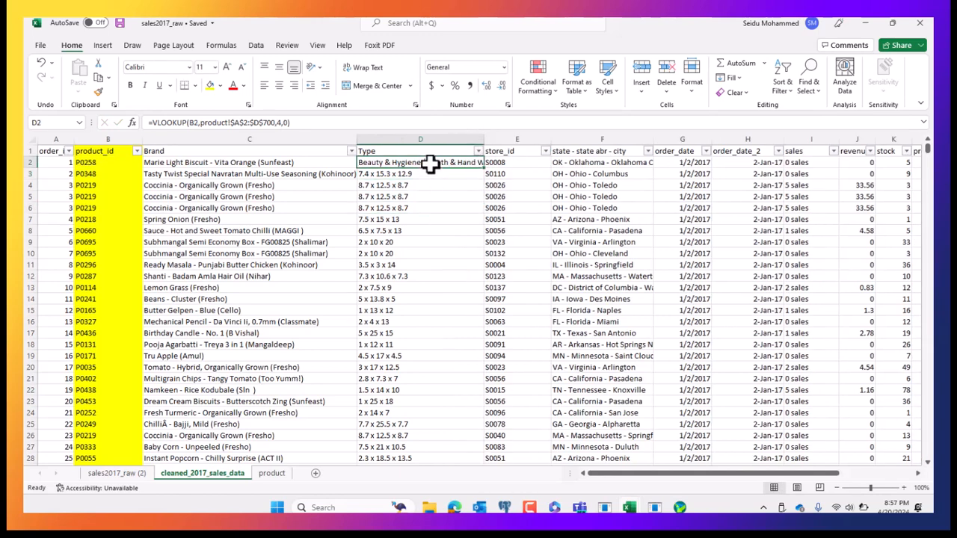
Compare the product sheet's column order, from product_id to type, with the VLOOKUP in D2, dismissing the low-battery notice.
{"action": "left_click", "coordinate": [272, 476]}
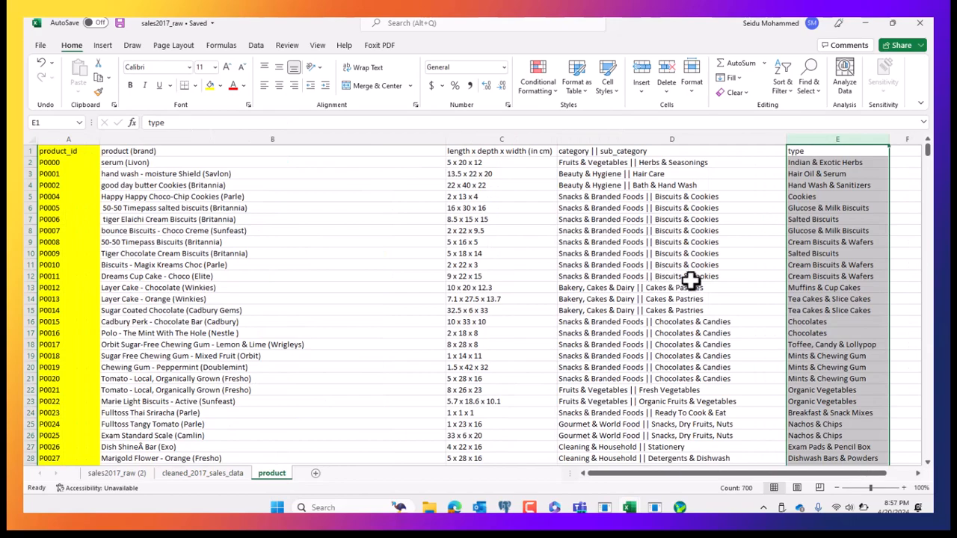
{"action": "left_click_drag", "start_coordinate": [729, 472], "coordinate": [745, 473]}
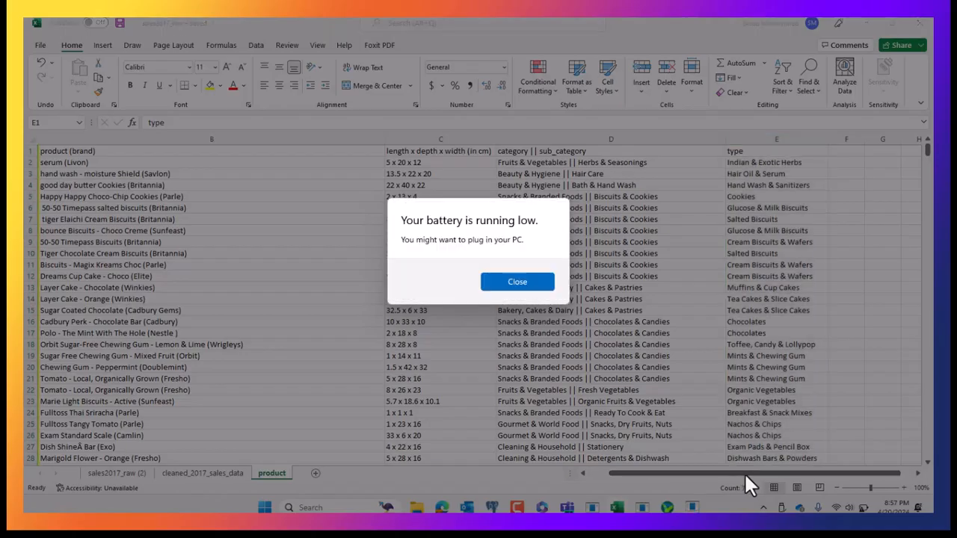
{"action": "left_click", "coordinate": [523, 281]}
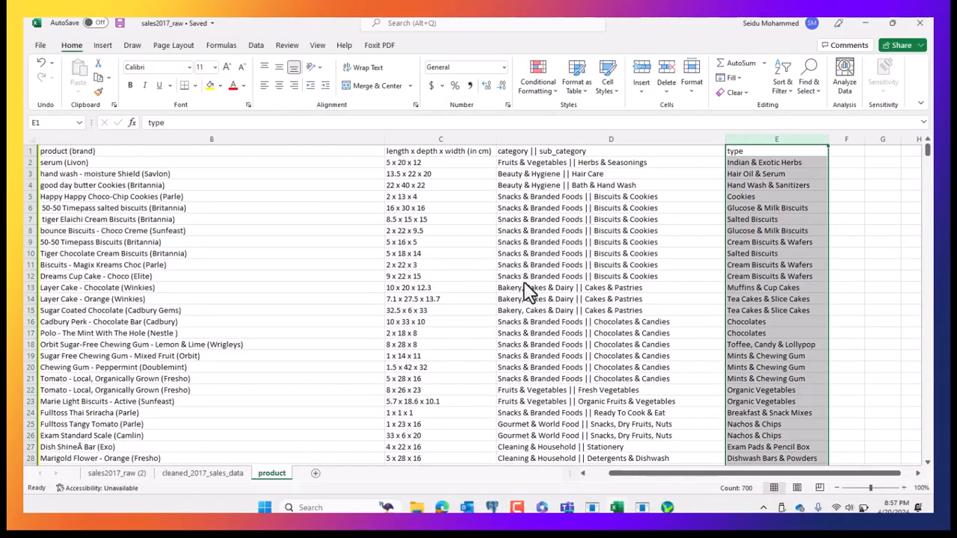
{"action": "left_click_drag", "start_coordinate": [613, 472], "coordinate": [372, 484]}
{"action": "left_click", "coordinate": [219, 476]}
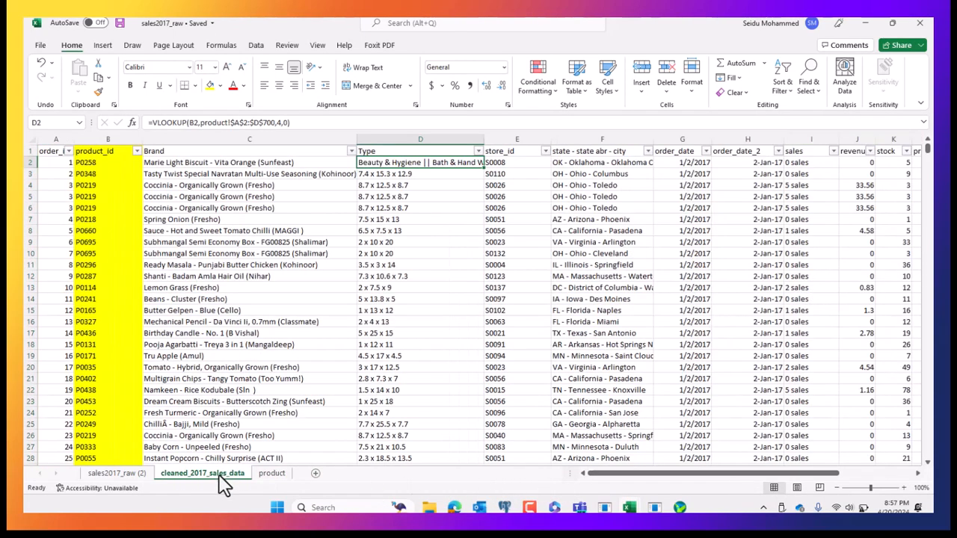
{"action": "left_click", "coordinate": [272, 473]}
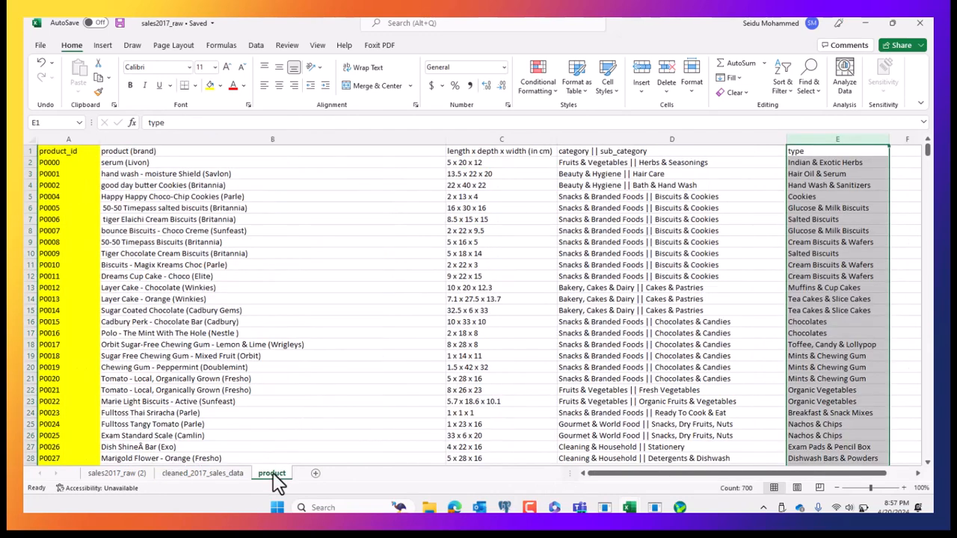
{"action": "left_click", "coordinate": [309, 139]}
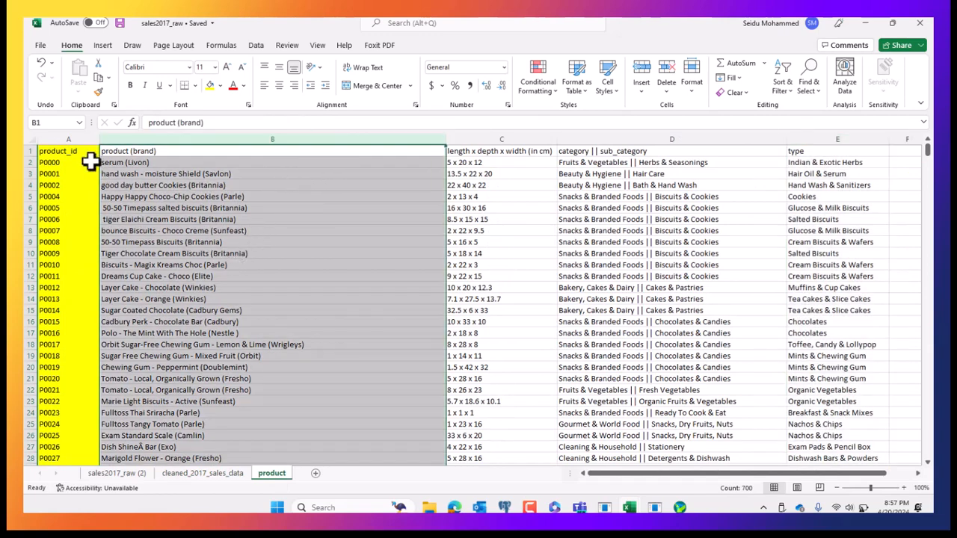
{"action": "left_click", "coordinate": [67, 165]}
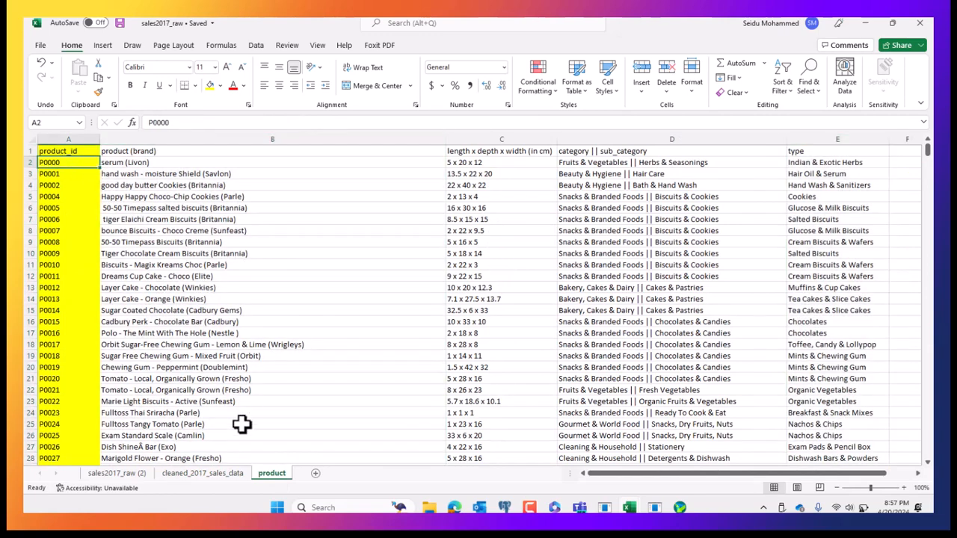
{"action": "left_click", "coordinate": [202, 474]}
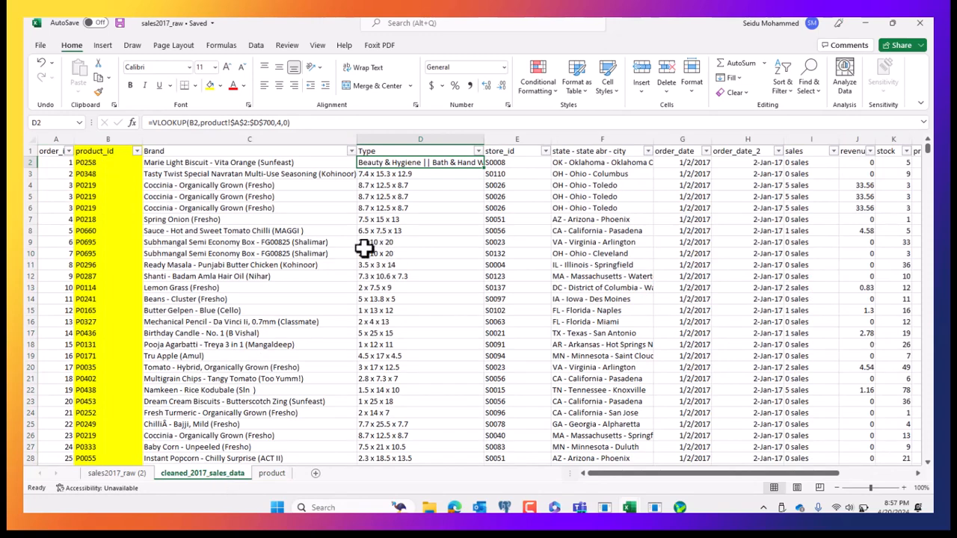
Compare the Brand VLOOKUP in C2 with the Type VLOOKUP in D2 and the Type formulas below it.
{"action": "left_click", "coordinate": [412, 208]}
{"action": "left_click", "coordinate": [410, 162]}
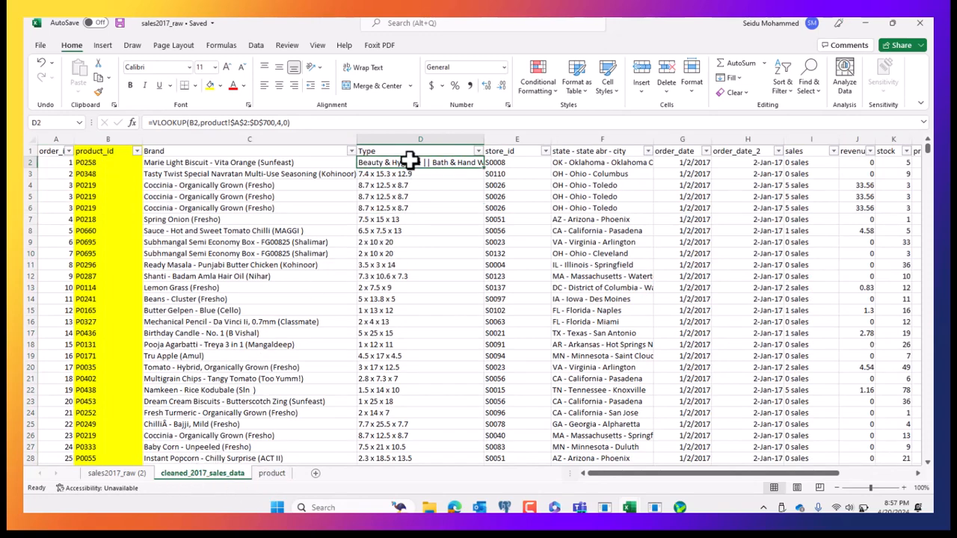
{"action": "left_click", "coordinate": [195, 123]}
{"action": "left_click", "coordinate": [272, 162]}
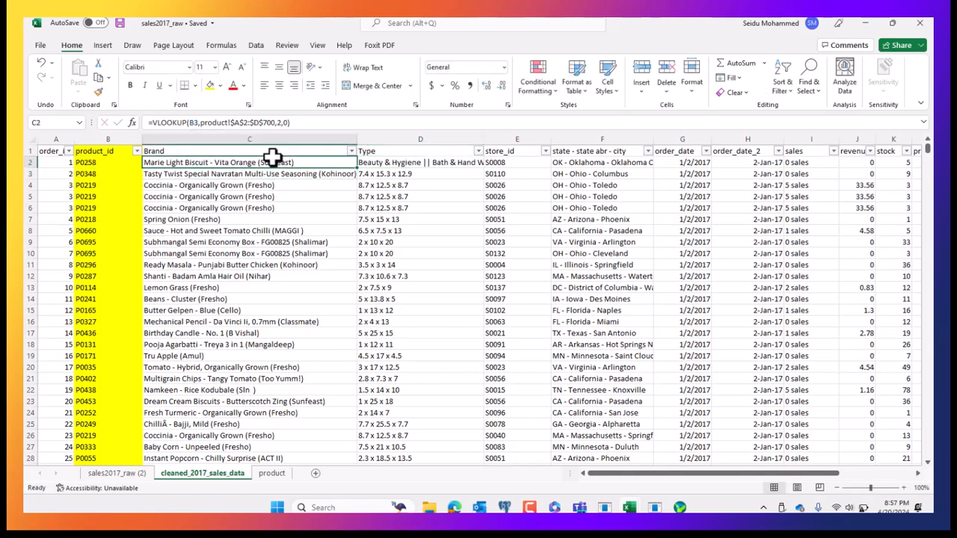
{"action": "left_click", "coordinate": [412, 162]}
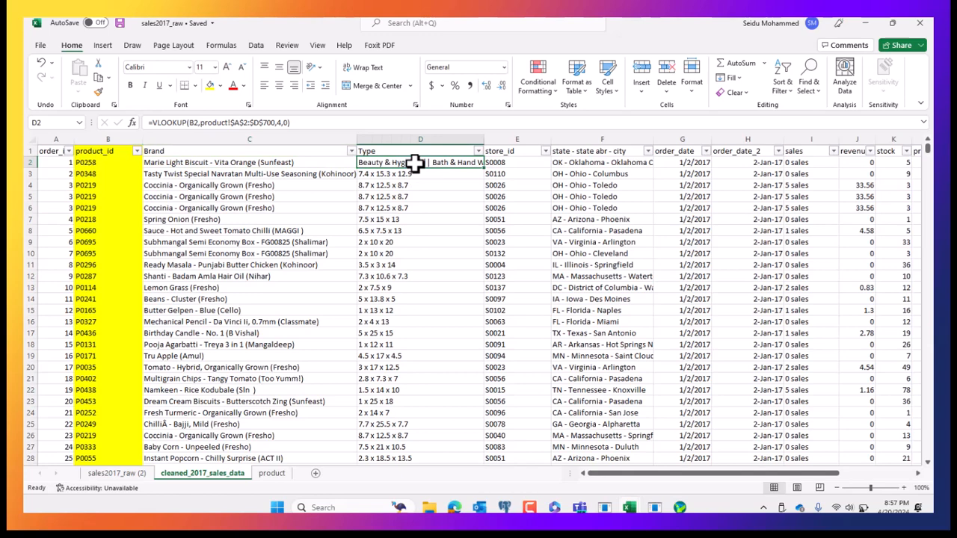
{"action": "left_click", "coordinate": [530, 160]}
{"action": "left_click", "coordinate": [575, 160]}
{"action": "left_click", "coordinate": [441, 221]}
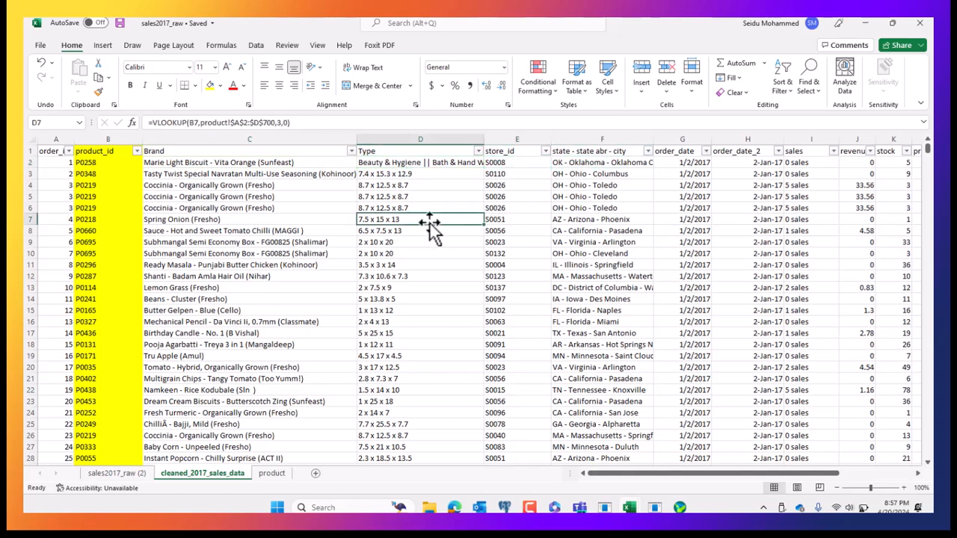
Fill the VLOOKUP from D2 down the whole Type column of cleaned_2017_sales_data.
{"action": "left_click", "coordinate": [433, 162]}
{"action": "left_click", "coordinate": [416, 210]}
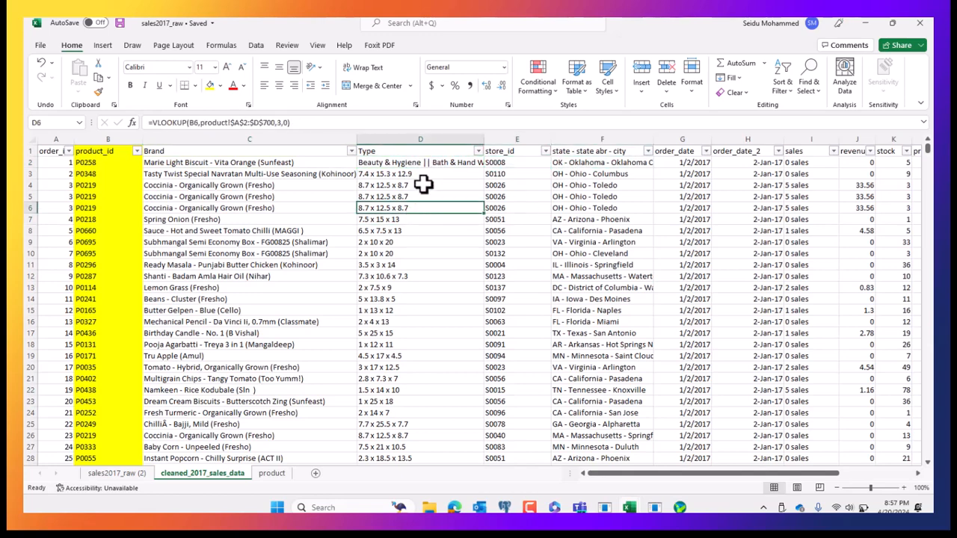
{"action": "left_click", "coordinate": [455, 164]}
{"action": "double_click", "coordinate": [485, 170]}
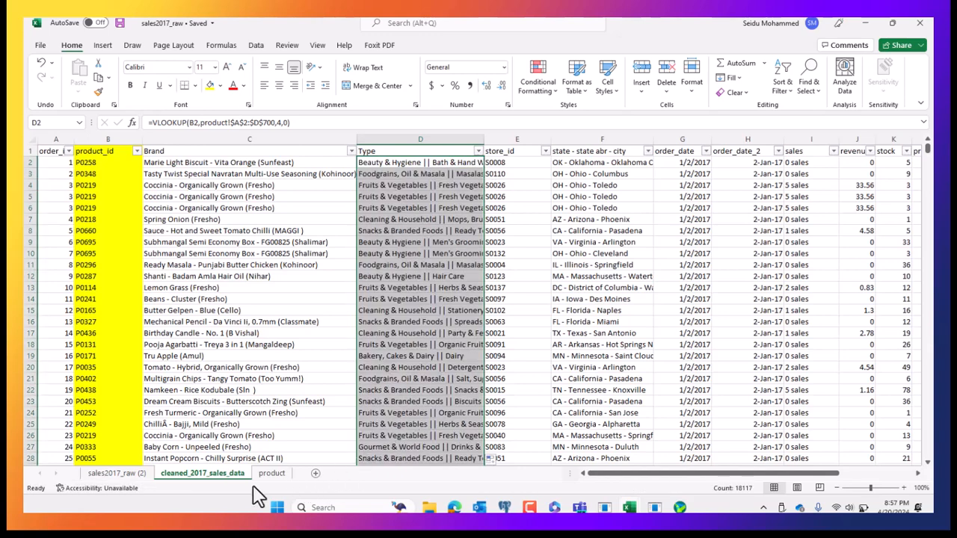
Compare the category || sub_category and type columns on the product sheet with the filled Type column in cleaned_2017_sales_data.
{"action": "left_click", "coordinate": [271, 473]}
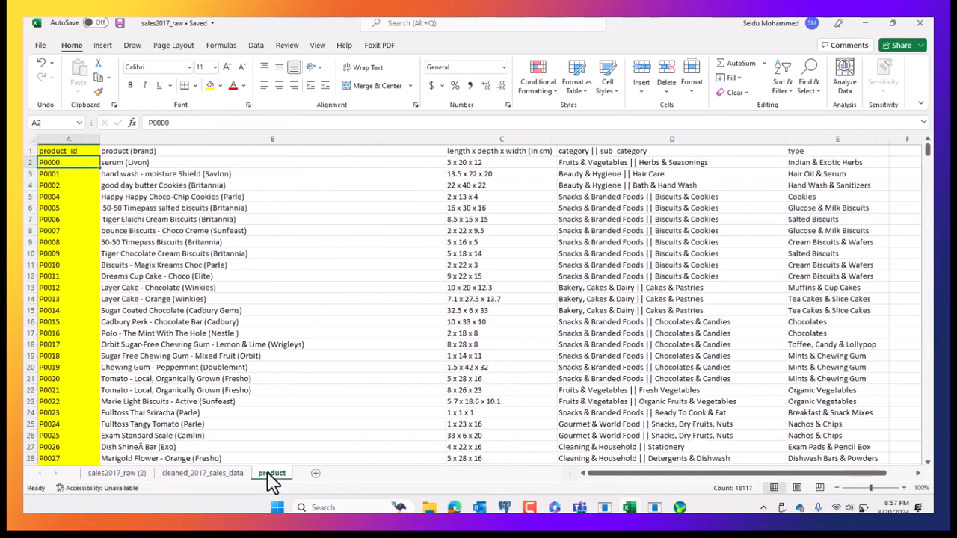
{"action": "left_click", "coordinate": [652, 164]}
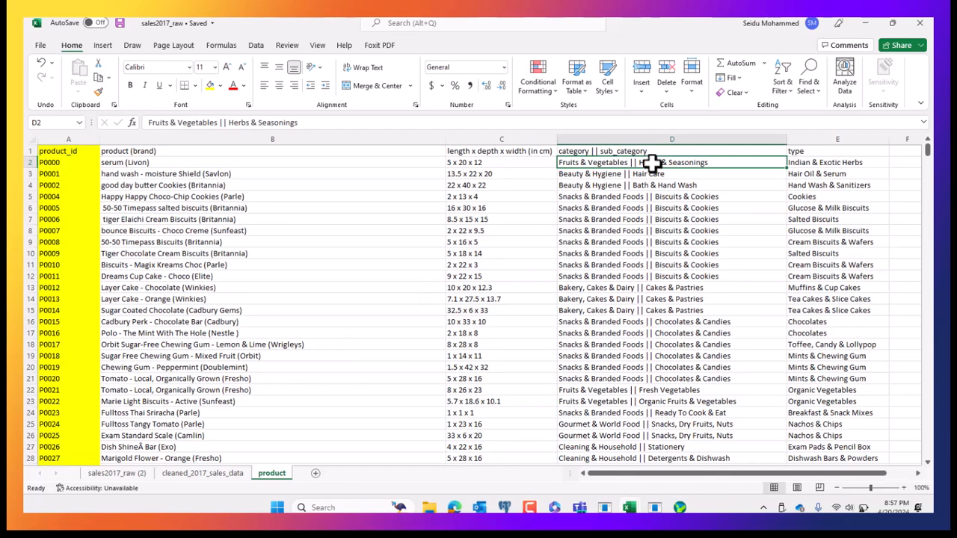
{"action": "left_click", "coordinate": [800, 162]}
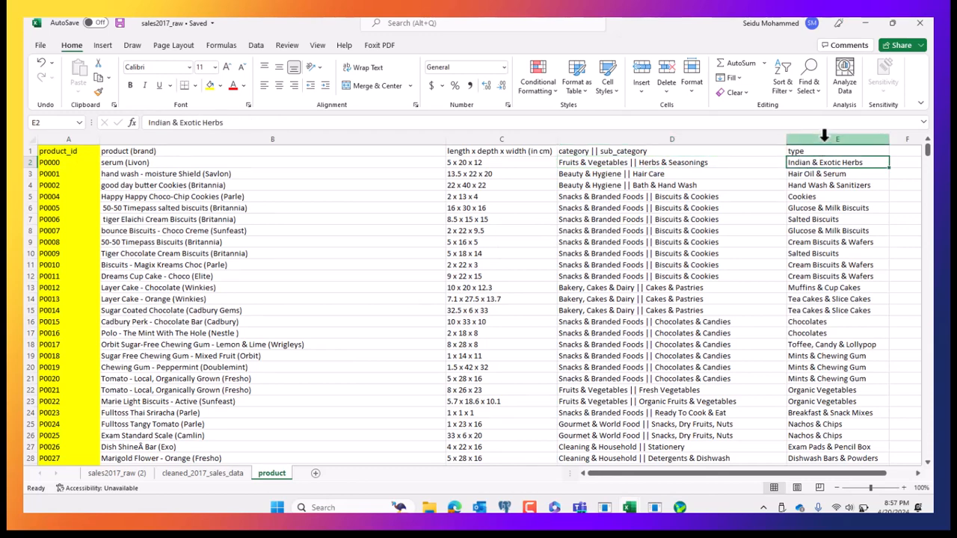
{"action": "left_click", "coordinate": [823, 140]}
{"action": "left_click", "coordinate": [679, 172]}
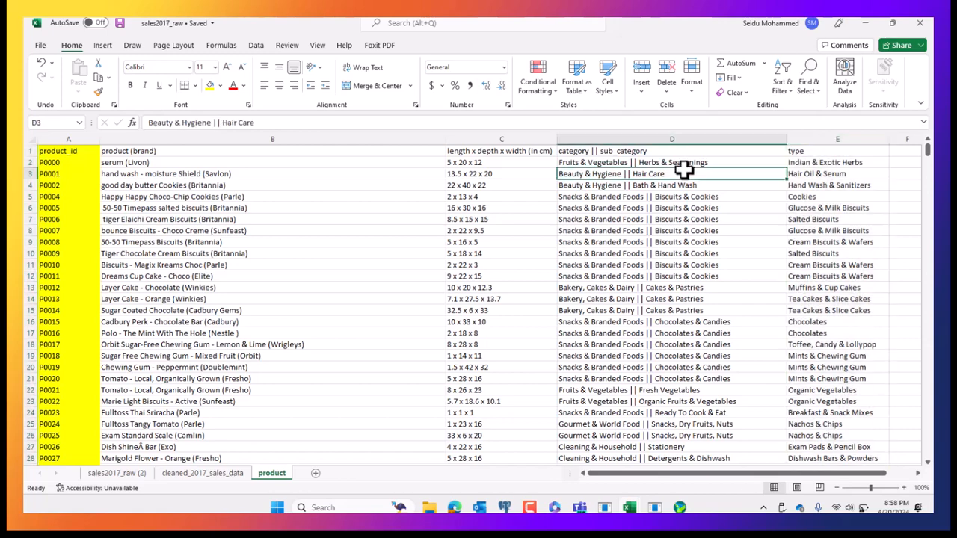
{"action": "left_click", "coordinate": [662, 163]}
{"action": "left_click", "coordinate": [212, 473]}
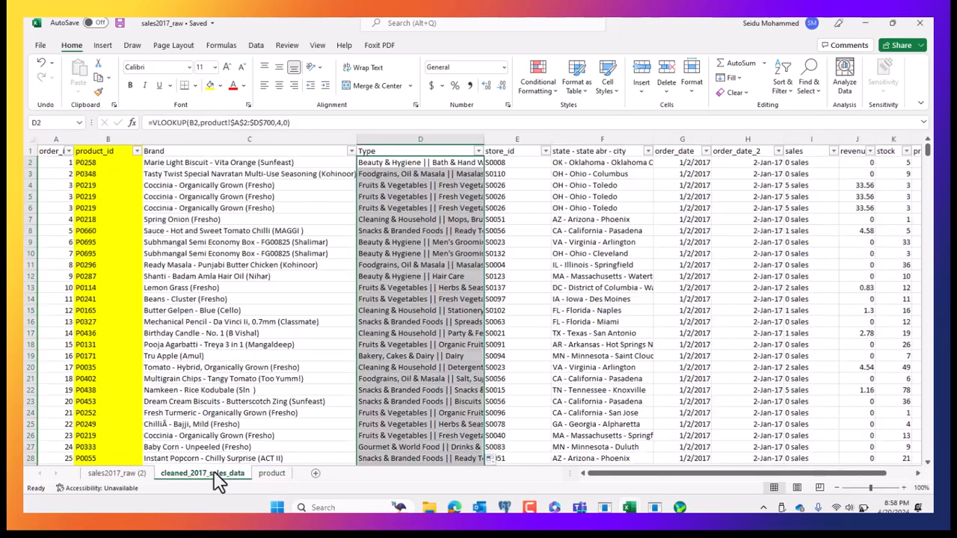
{"action": "left_click", "coordinate": [273, 476]}
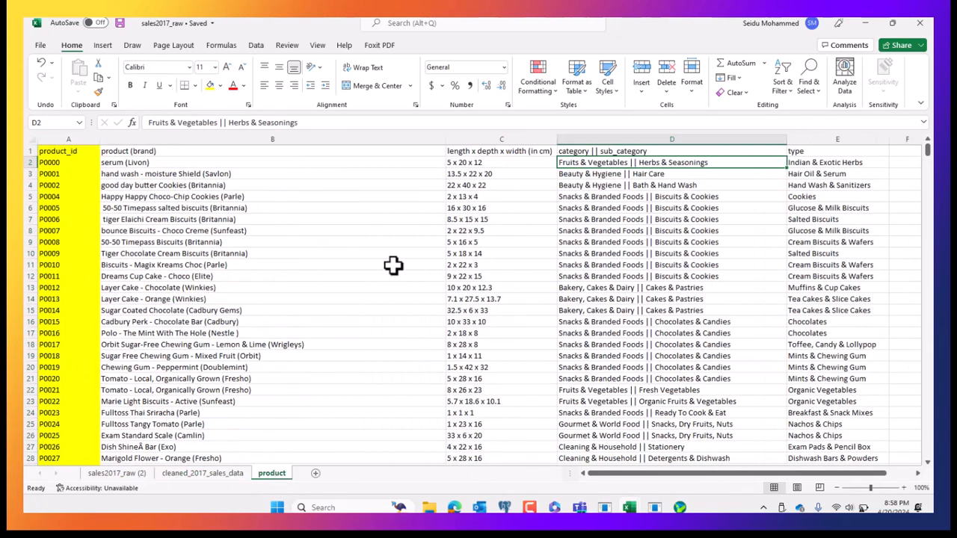
{"action": "left_click", "coordinate": [169, 476]}
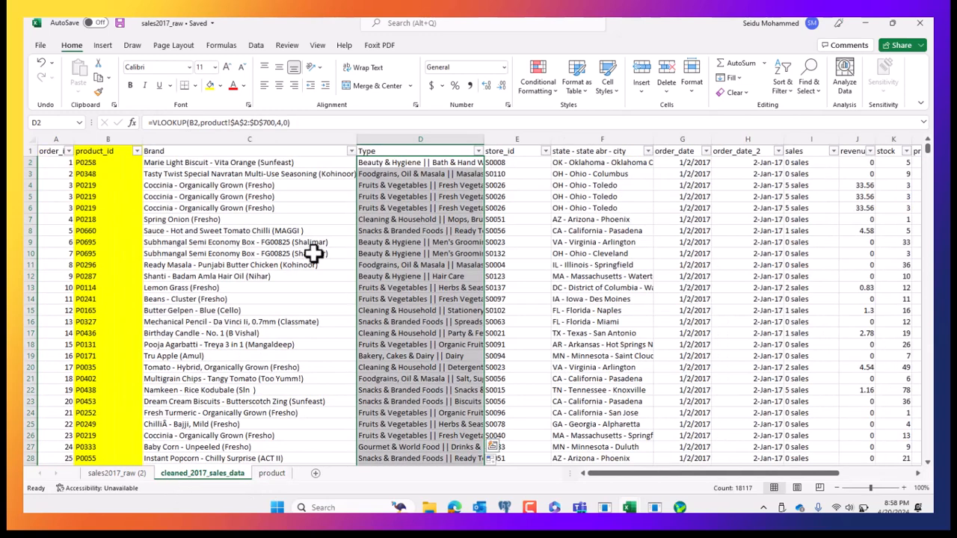
Widen the Type column in cleaned_2017_sales_data further to show more of the category text and inspect the formula in D8.
{"action": "left_click", "coordinate": [414, 253]}
{"action": "left_click", "coordinate": [424, 162]}
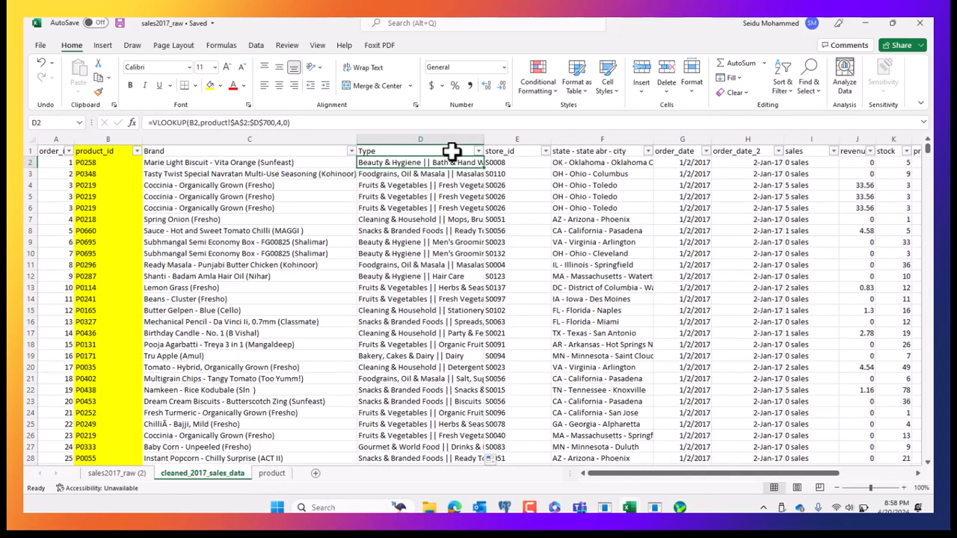
{"action": "left_click_drag", "start_coordinate": [485, 145], "coordinate": [510, 141]}
{"action": "left_click", "coordinate": [441, 232]}
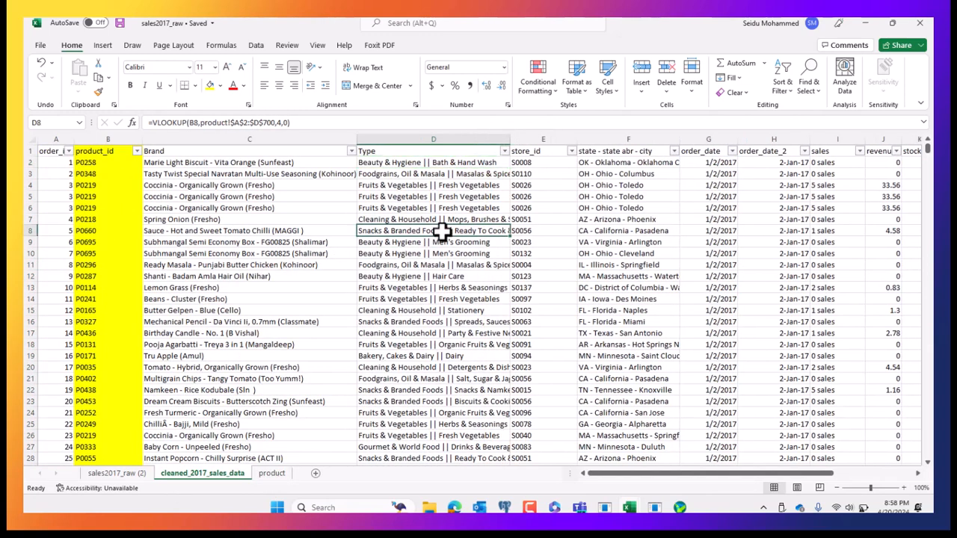
Try column index 2 (product brand) in D2's VLOOKUP and the index that returns the length x depth x width column.
{"action": "left_click", "coordinate": [470, 162]}
{"action": "left_click", "coordinate": [279, 122]}
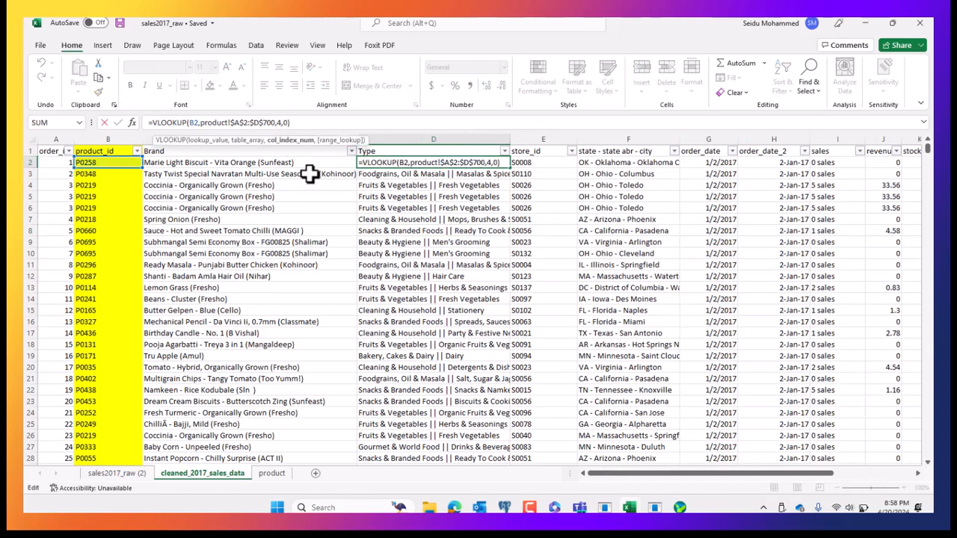
{"action": "key", "text": "BackSpace"}
{"action": "type", "text": "4"}
{"action": "key", "text": "Return"}
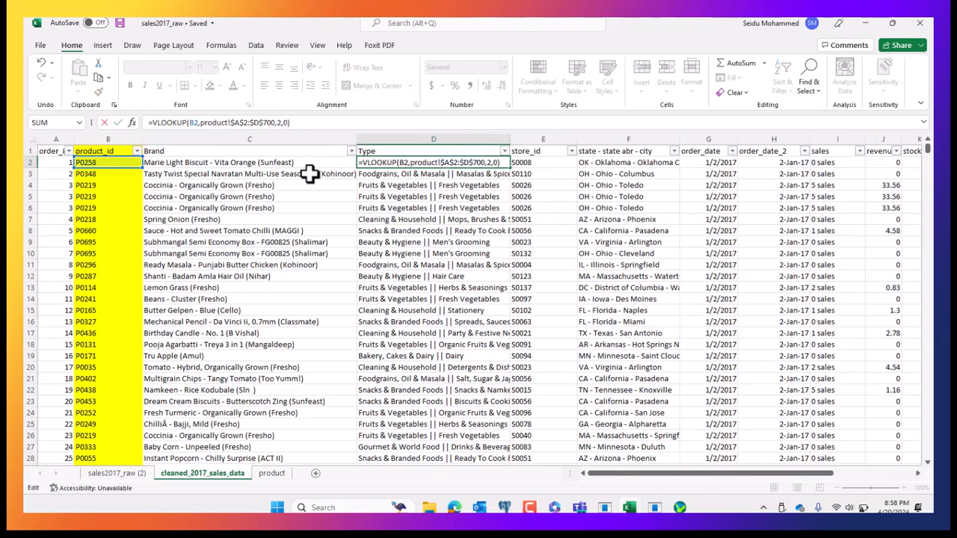
{"action": "left_click", "coordinate": [412, 159]}
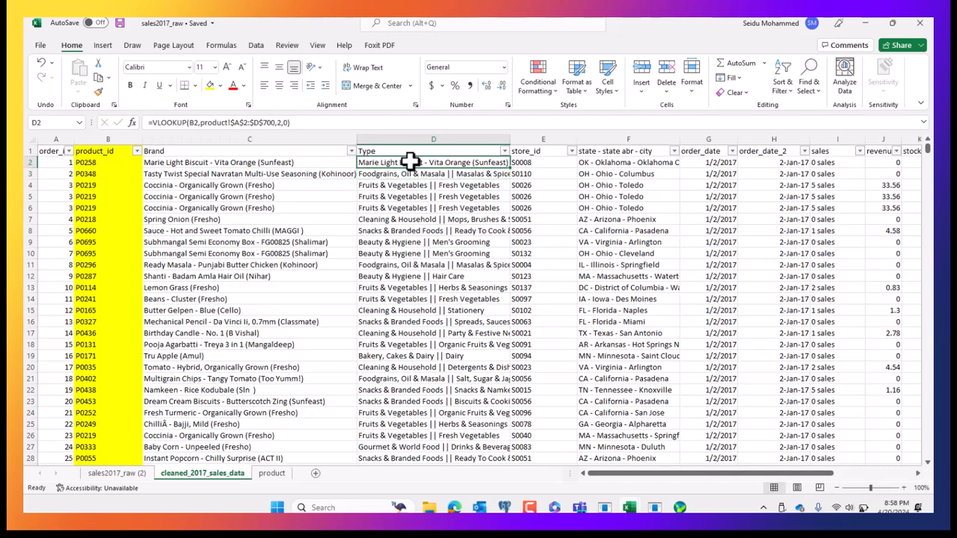
{"action": "left_click", "coordinate": [284, 122]}
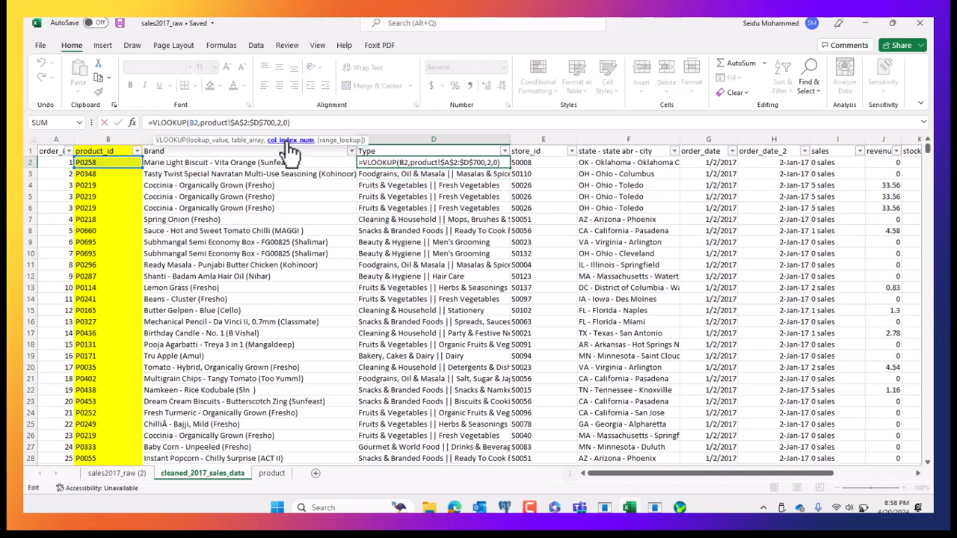
{"action": "key", "text": "Return"}
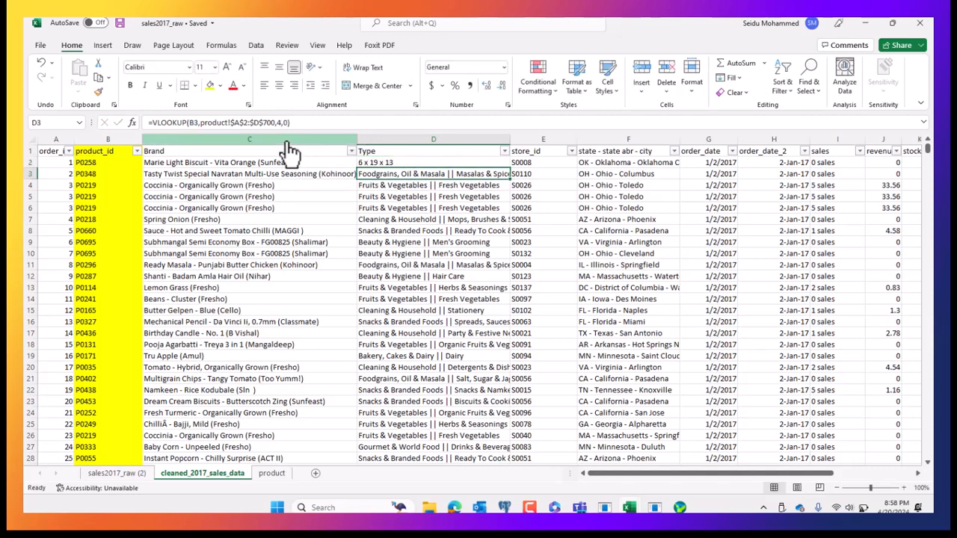
Try column index 5 in D4's VLOOKUP while keeping the table range $A$2:$D$700, and check what it returns.
{"action": "left_click", "coordinate": [280, 122]}
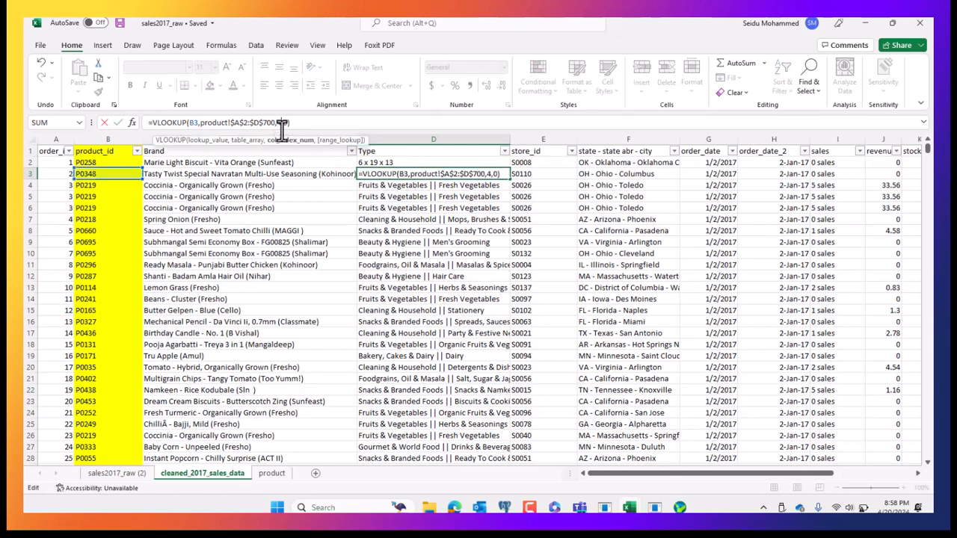
{"action": "key", "text": "Return"}
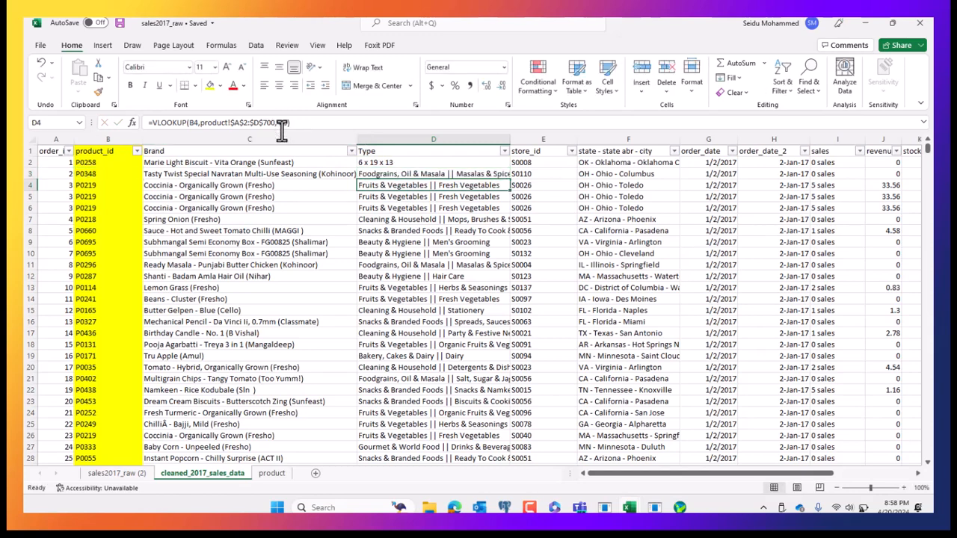
{"action": "left_click", "coordinate": [278, 123]}
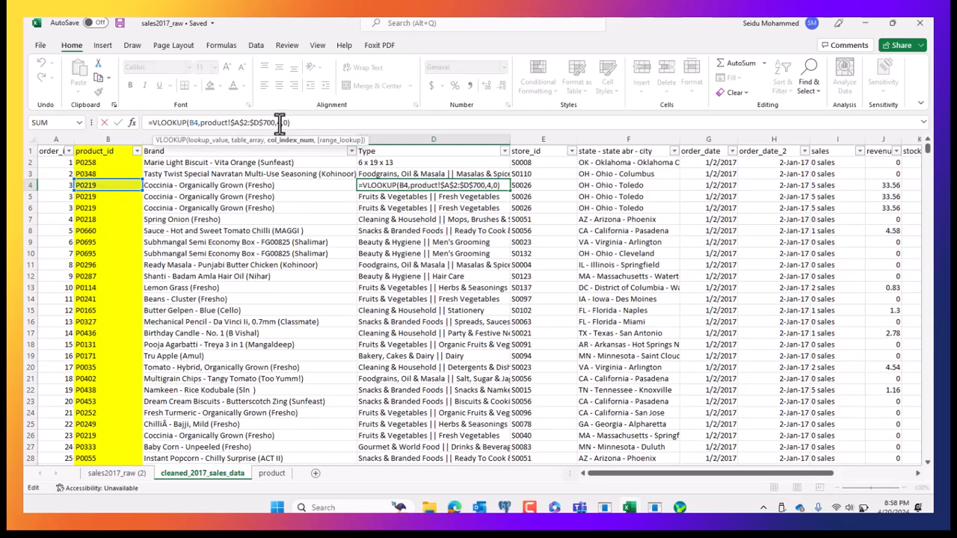
{"action": "key", "text": "Return"}
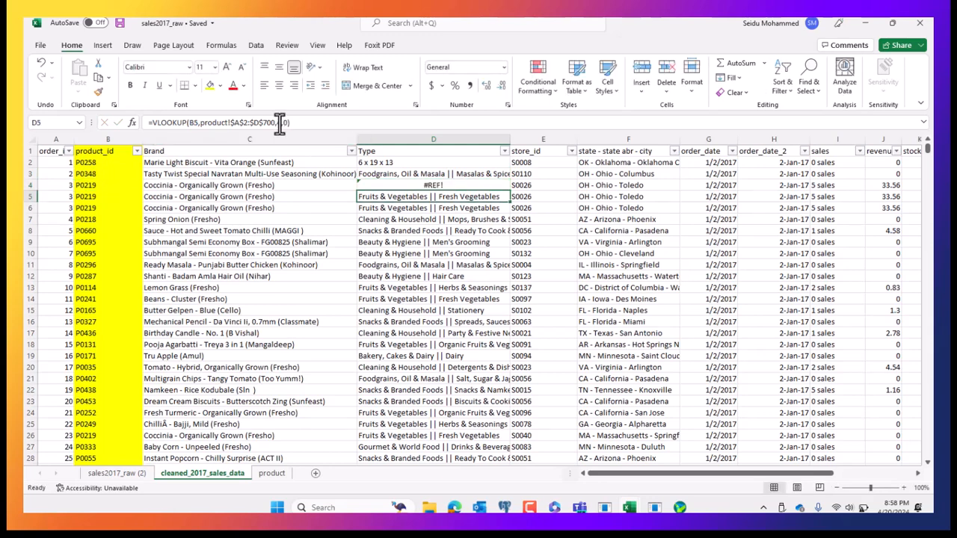
{"action": "left_click", "coordinate": [371, 241]}
{"action": "left_click", "coordinate": [430, 184]}
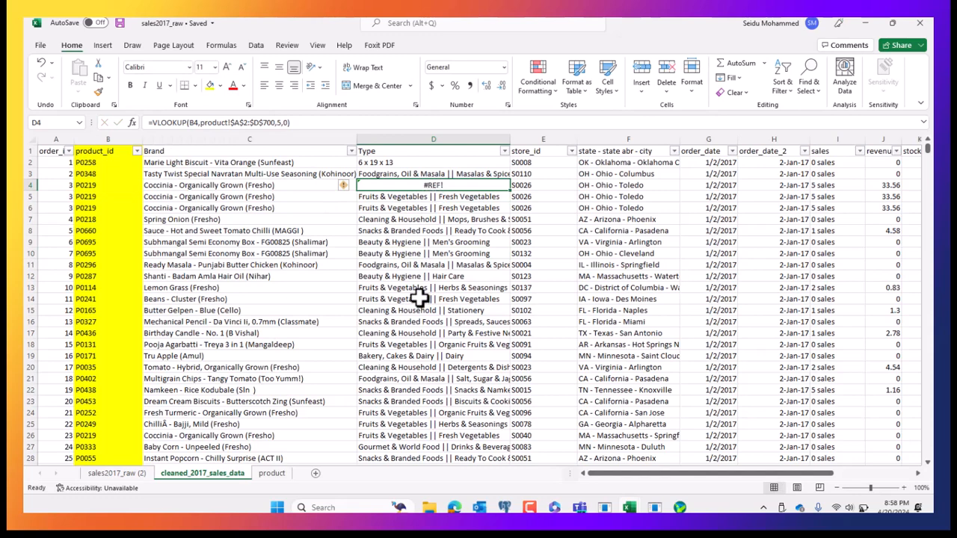
Examine the column order on the product sheet, comparing the category || sub_category column with the type column.
{"action": "left_click", "coordinate": [271, 473]}
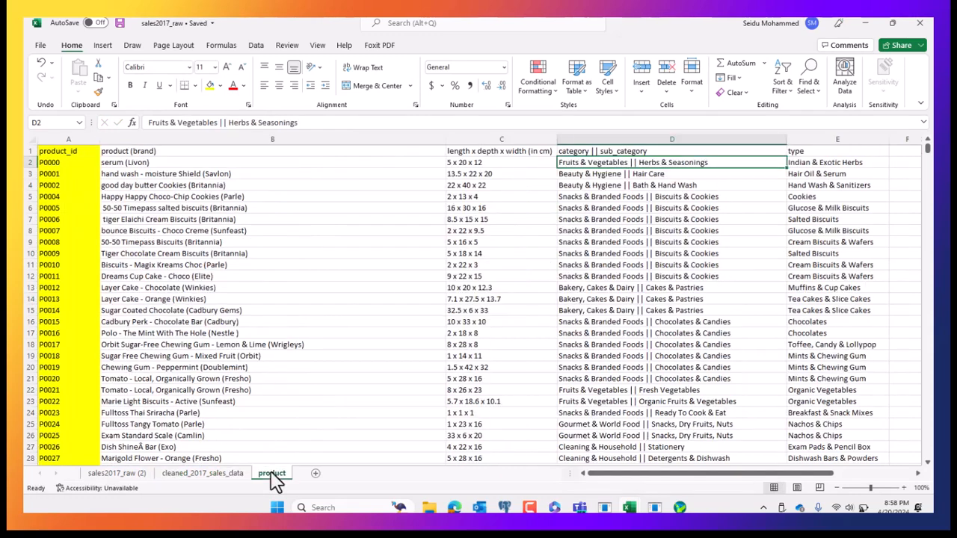
{"action": "left_click", "coordinate": [245, 242]}
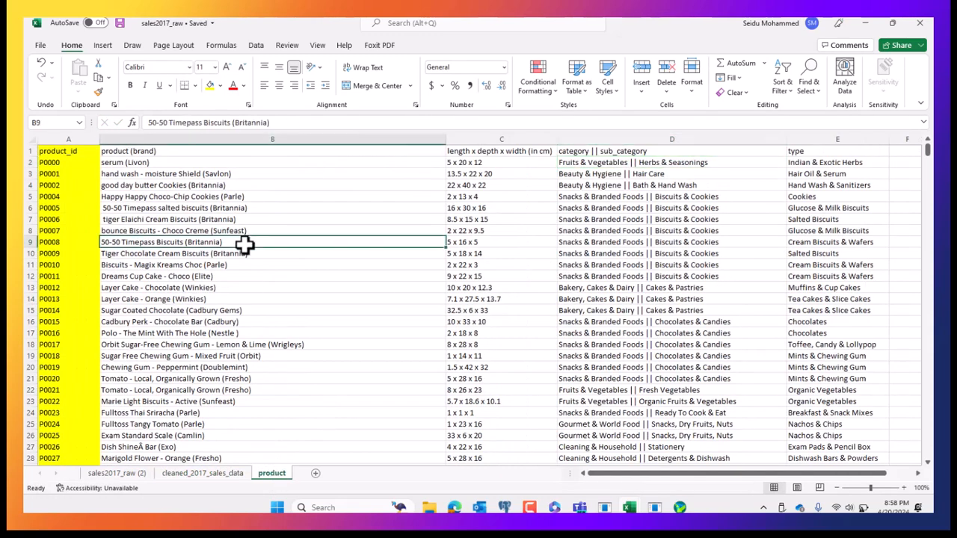
{"action": "left_click", "coordinate": [902, 153]}
{"action": "left_click", "coordinate": [779, 161]}
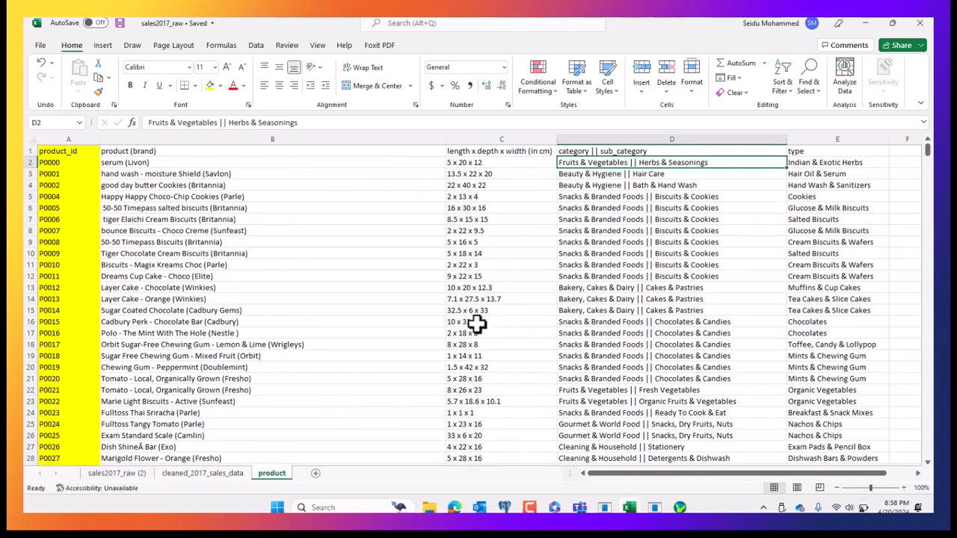
{"action": "left_click", "coordinate": [671, 292]}
{"action": "left_click", "coordinate": [814, 135]}
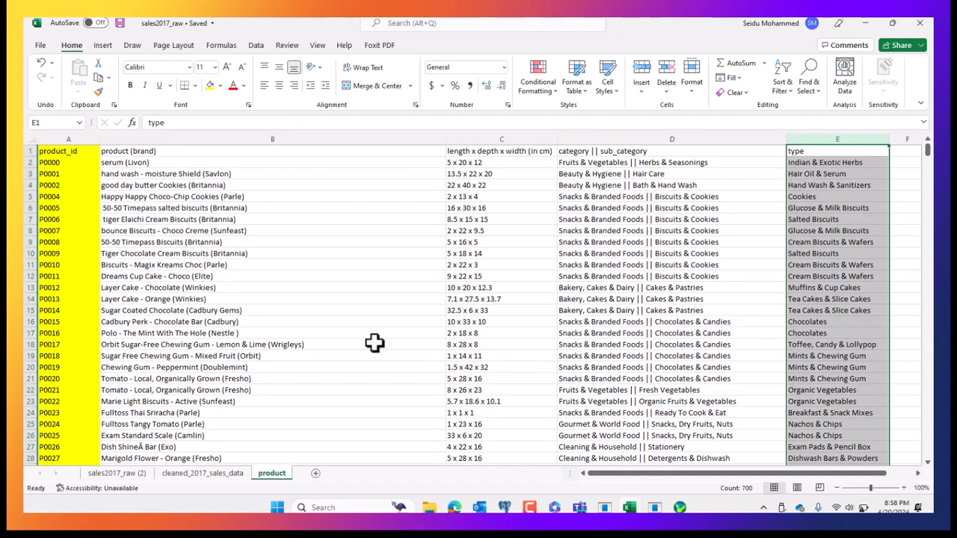
Undo the column index change in D4 and the last column index change in D2 of cleaned_2017_sales_data.
{"action": "left_click", "coordinate": [193, 473]}
{"action": "left_click", "coordinate": [497, 241]}
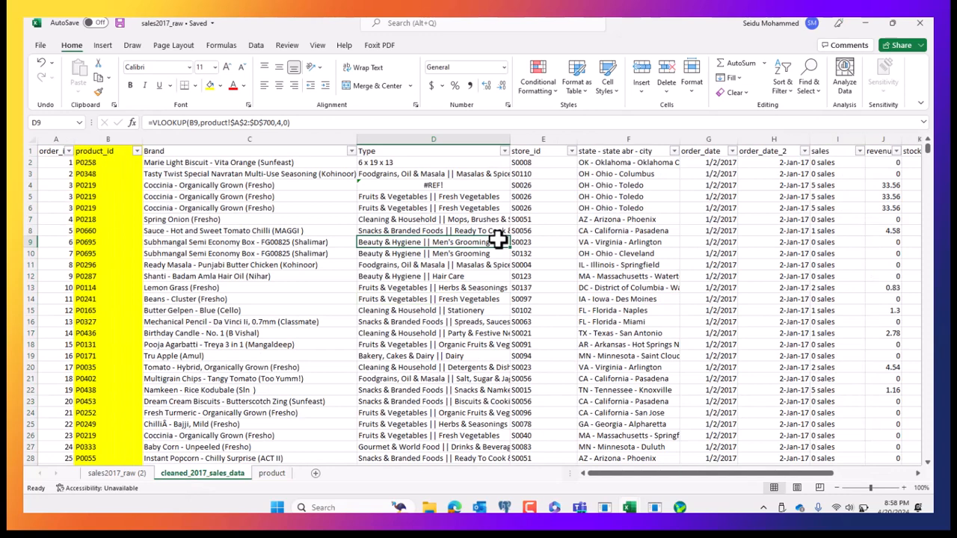
{"action": "left_click", "coordinate": [402, 165]}
{"action": "key", "text": "ctrl+z"}
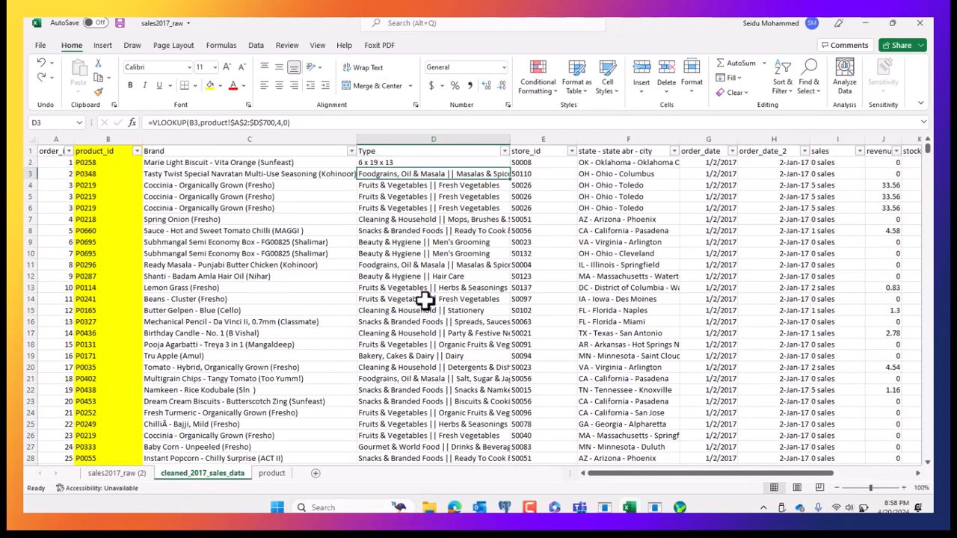
{"action": "key", "text": "ctrl+z"}
{"action": "left_click", "coordinate": [438, 253]}
{"action": "left_click", "coordinate": [445, 166]}
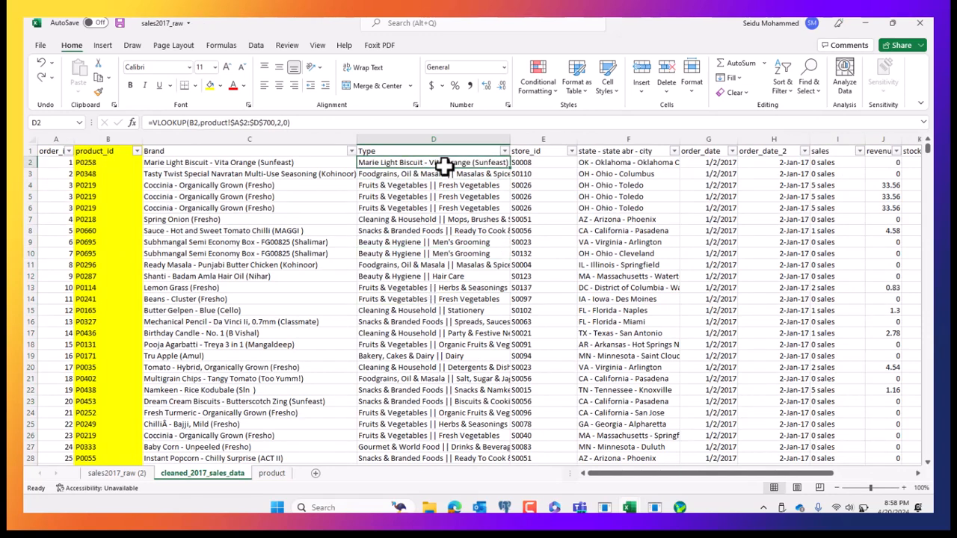
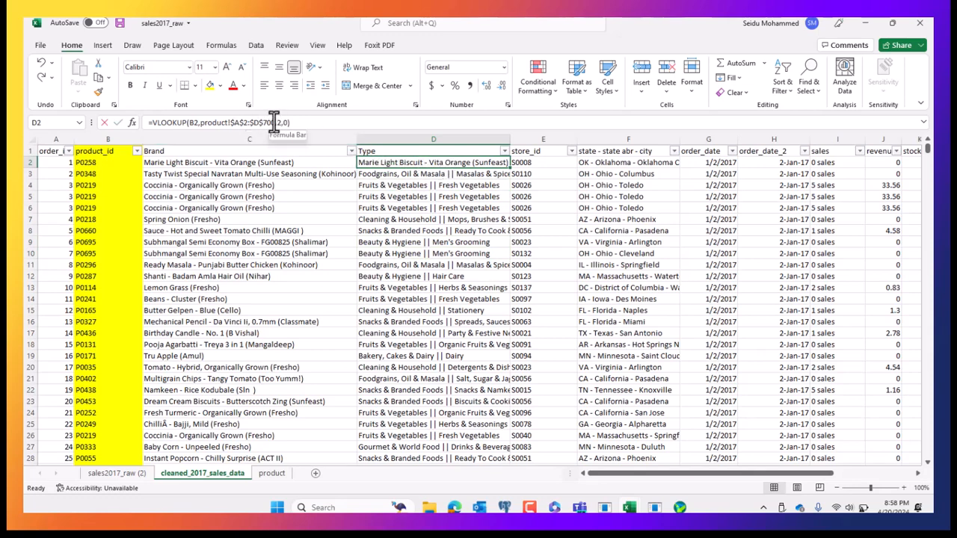
Compare the table range in D2's VLOOKUP with the position of the type column on the product sheet.
{"action": "left_click_drag", "start_coordinate": [276, 123], "coordinate": [231, 127]}
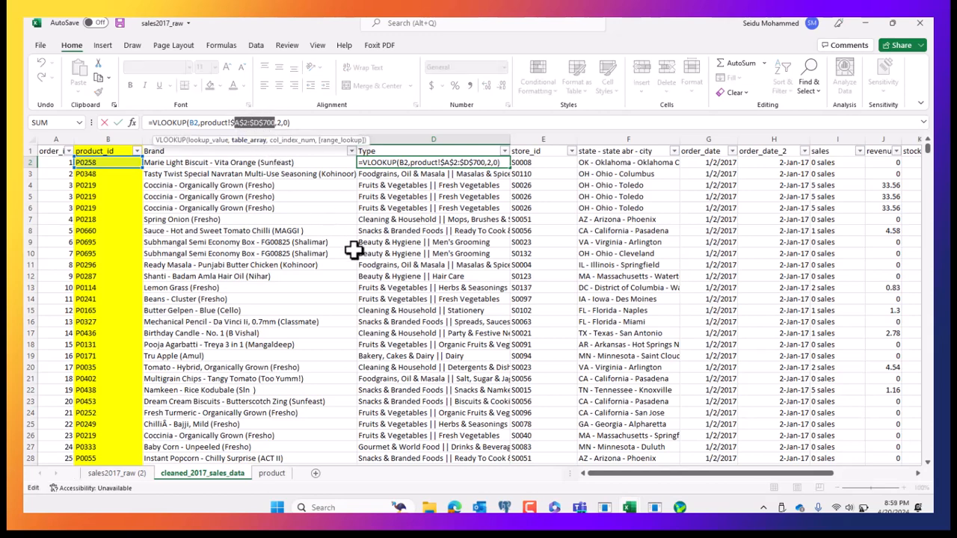
{"action": "key", "text": "Escape"}
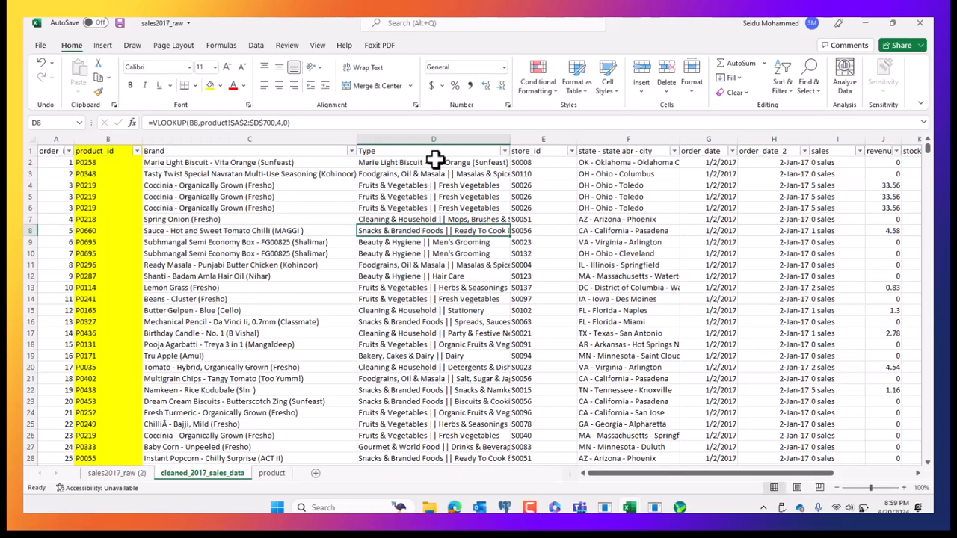
{"action": "double_click", "coordinate": [434, 162]}
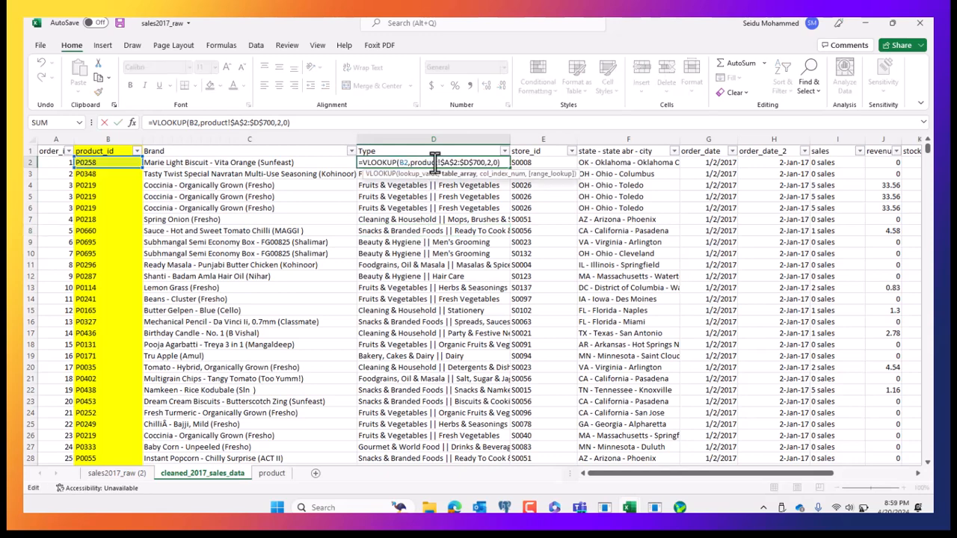
{"action": "left_click", "coordinate": [272, 476]}
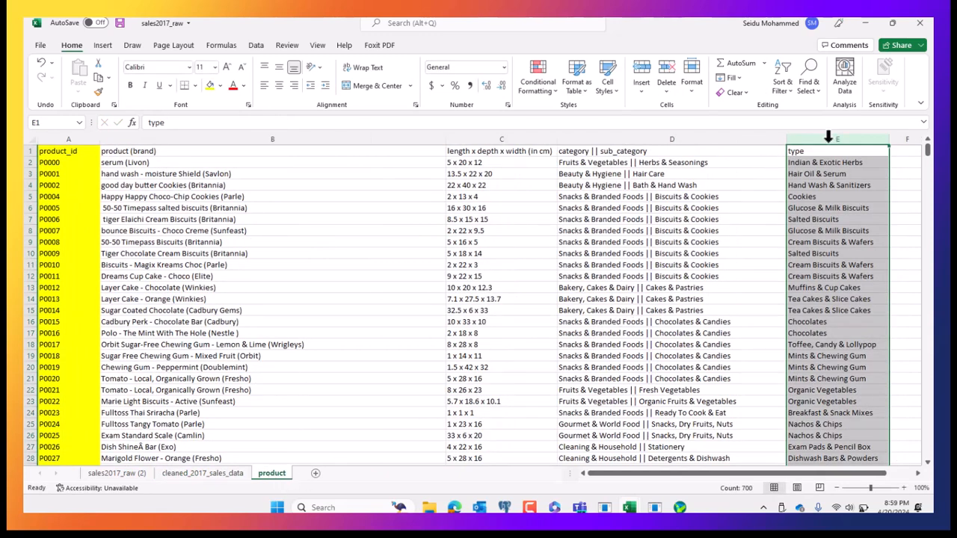
{"action": "left_click", "coordinate": [828, 208]}
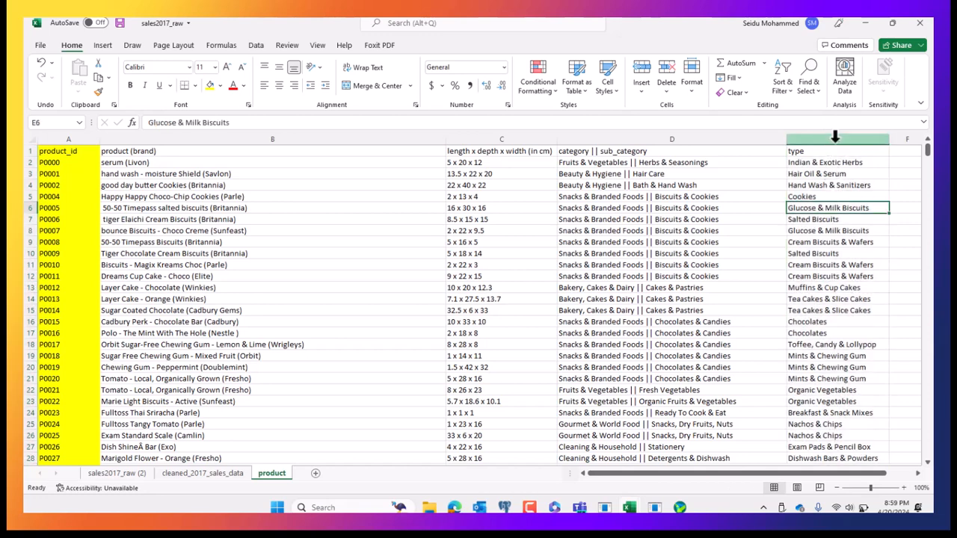
{"action": "left_click", "coordinate": [831, 141]}
{"action": "left_click", "coordinate": [202, 474]}
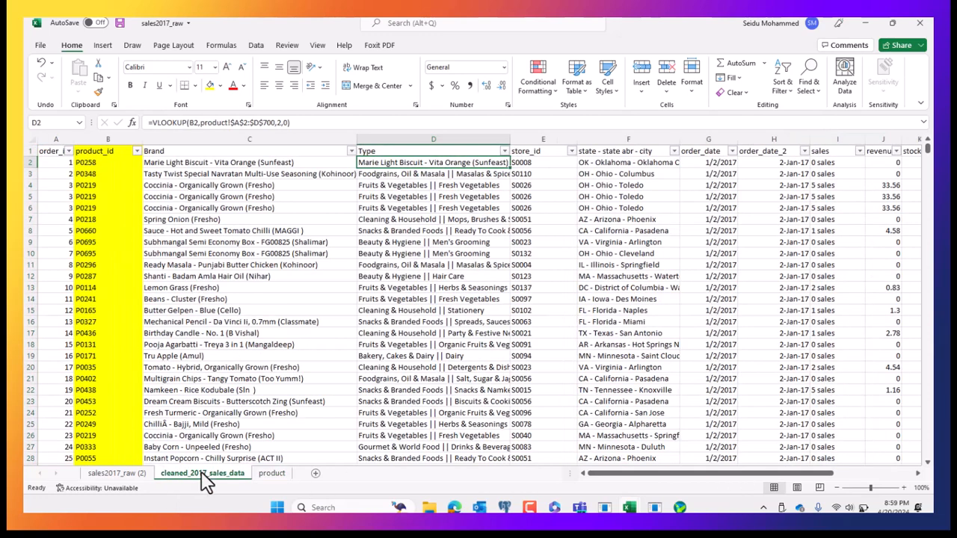
Extend D2's VLOOKUP table range to product!$A$2:$E$700 and set its column index to 5.
{"action": "left_click", "coordinate": [422, 309]}
{"action": "left_click", "coordinate": [479, 166]}
{"action": "left_click", "coordinate": [281, 124]}
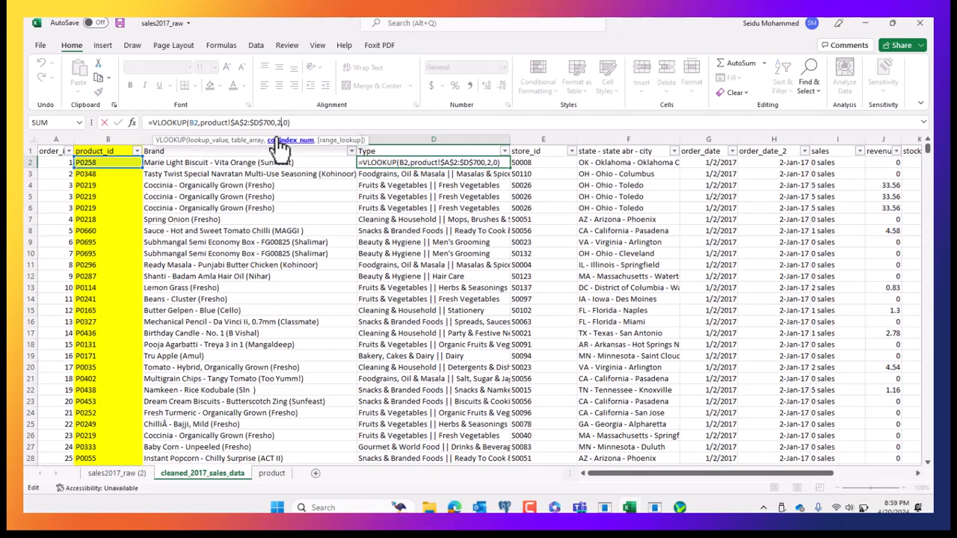
{"action": "left_click", "coordinate": [260, 123]}
{"action": "left_click", "coordinate": [117, 123]}
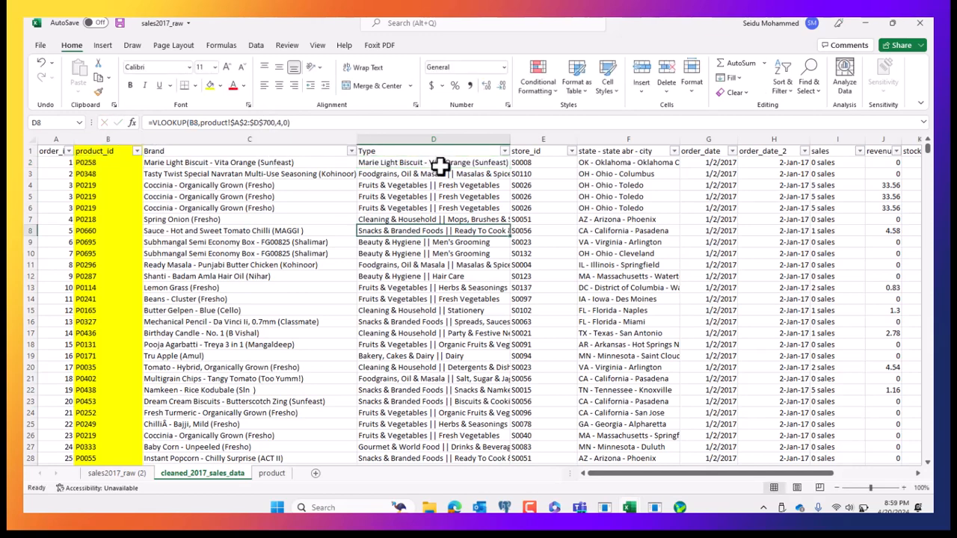
{"action": "left_click", "coordinate": [278, 124]}
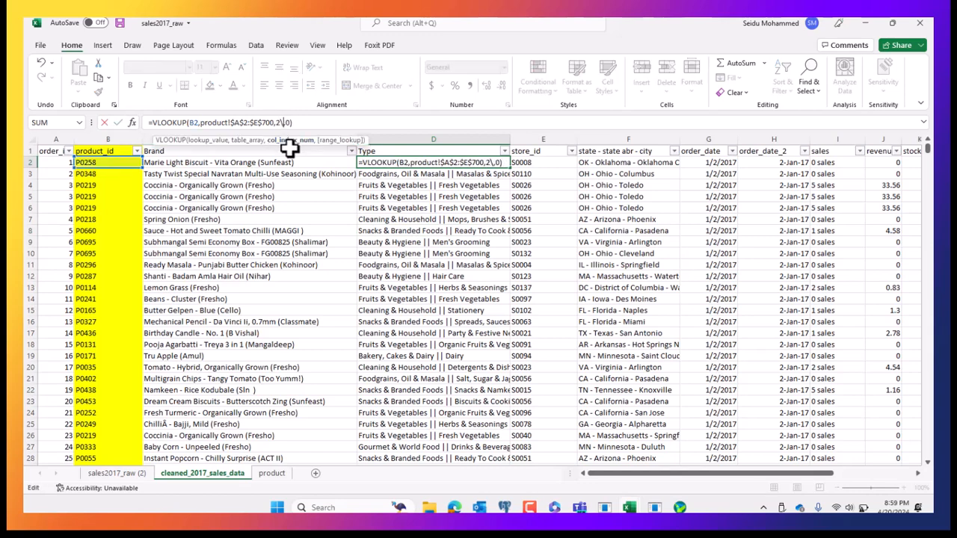
{"action": "key", "text": "Return"}
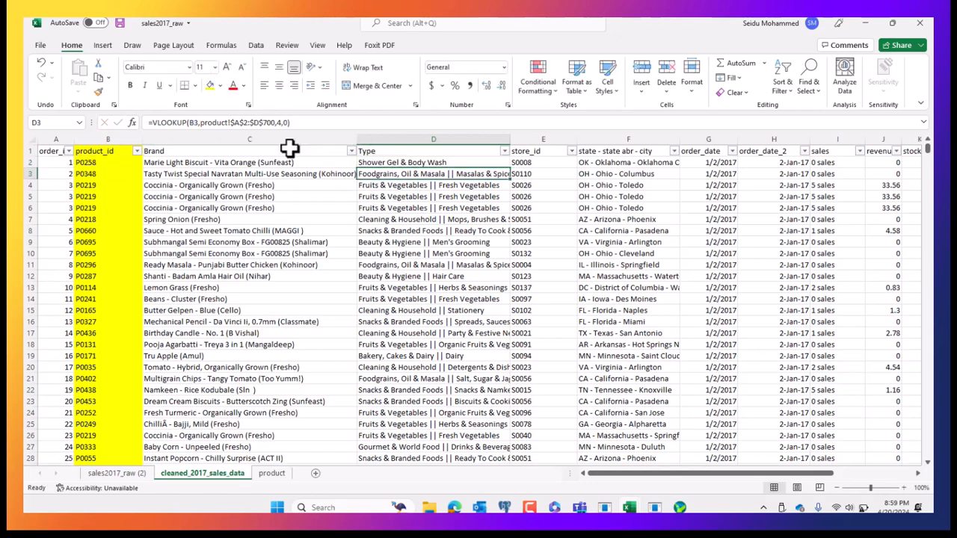
{"action": "left_click", "coordinate": [444, 275]}
{"action": "left_click", "coordinate": [463, 163]}
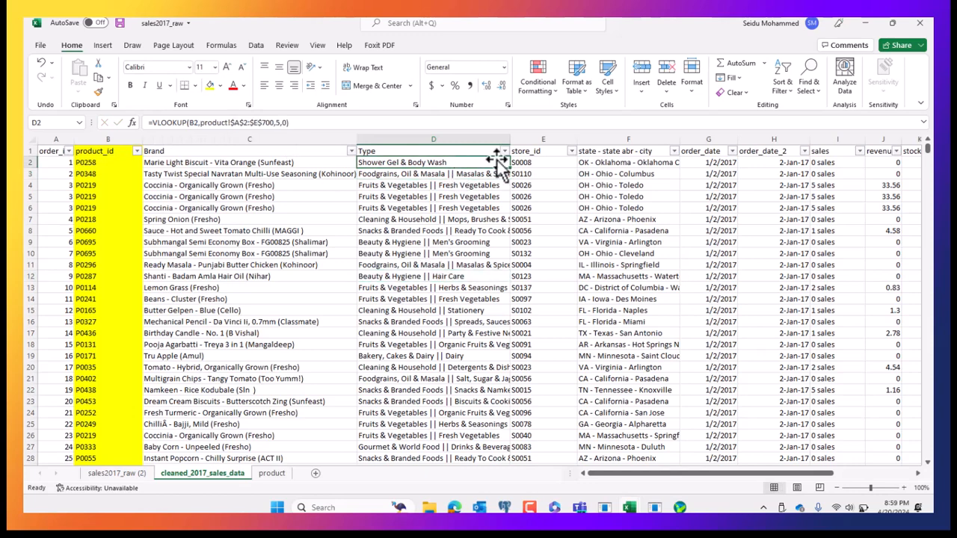
Fill the corrected VLOOKUP from D2 down the whole Type column.
{"action": "double_click", "coordinate": [510, 167]}
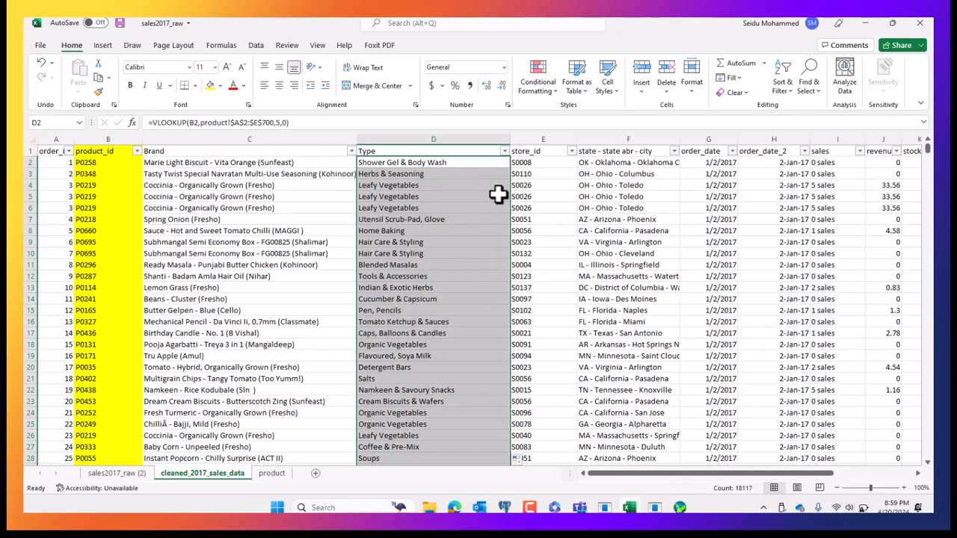
{"action": "left_click", "coordinate": [496, 196]}
{"action": "left_click", "coordinate": [443, 162]}
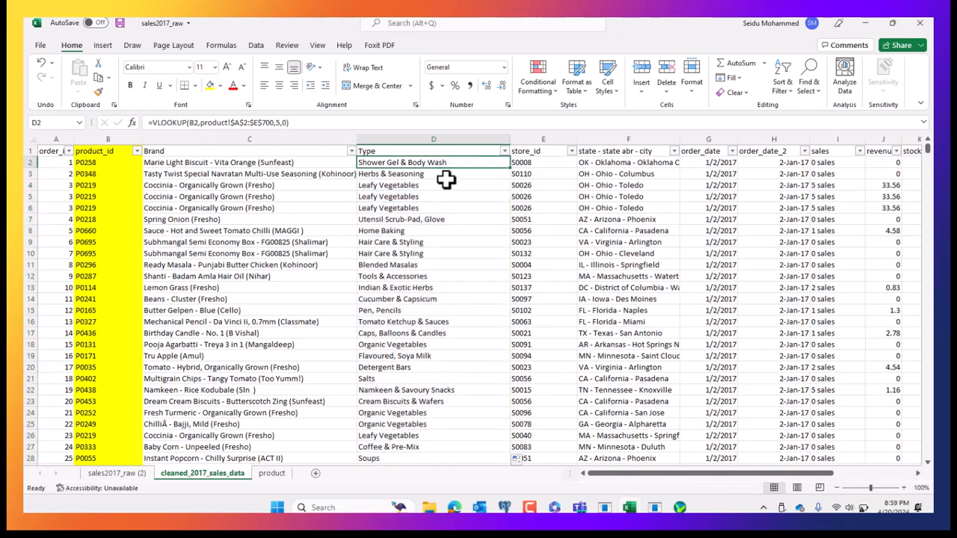
Check the refilled formulas in the Type column and save the workbook.
{"action": "left_click", "coordinate": [454, 219]}
{"action": "left_click", "coordinate": [426, 138]}
{"action": "left_click", "coordinate": [436, 228]}
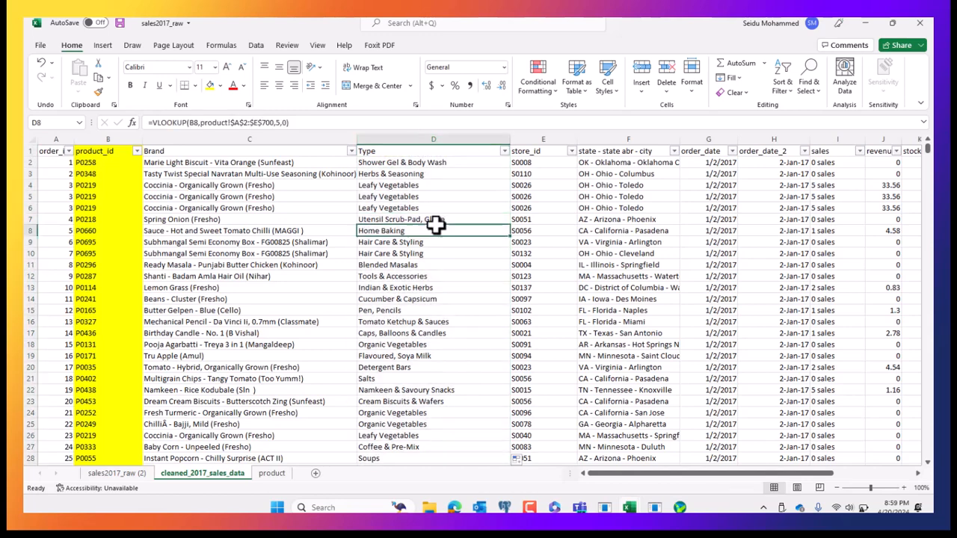
{"action": "key", "text": "ctrl+s"}
{"action": "left_click", "coordinate": [416, 331]}
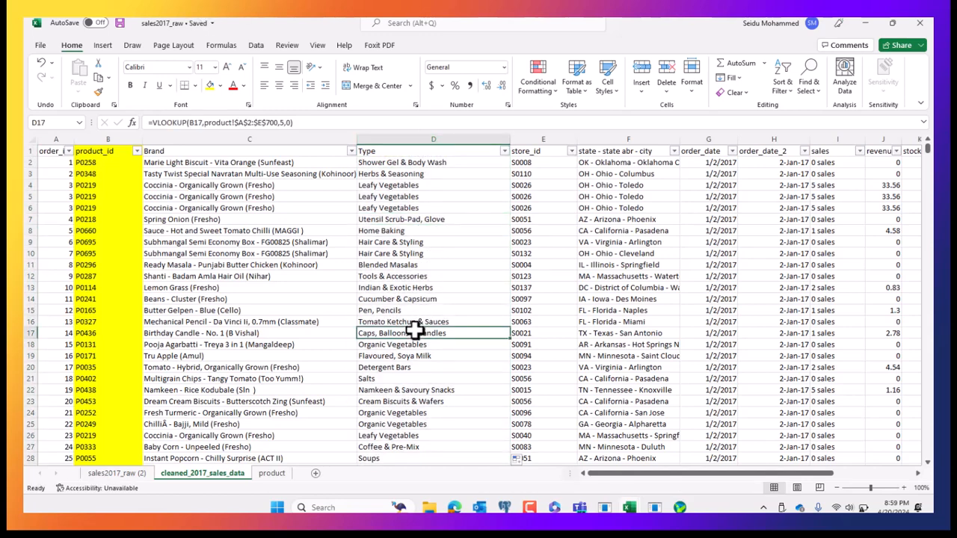
{"action": "left_click", "coordinate": [864, 508]}
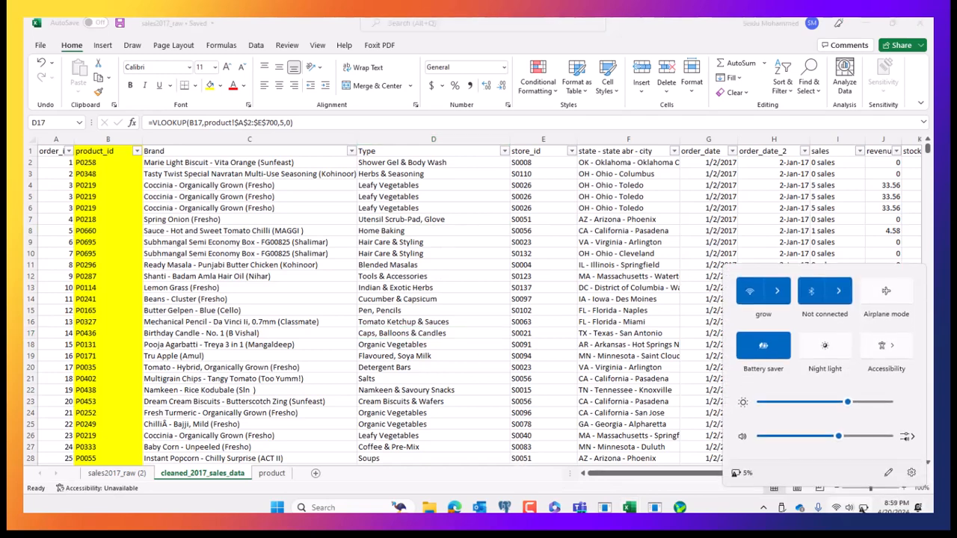
{"action": "left_click", "coordinate": [530, 286]}
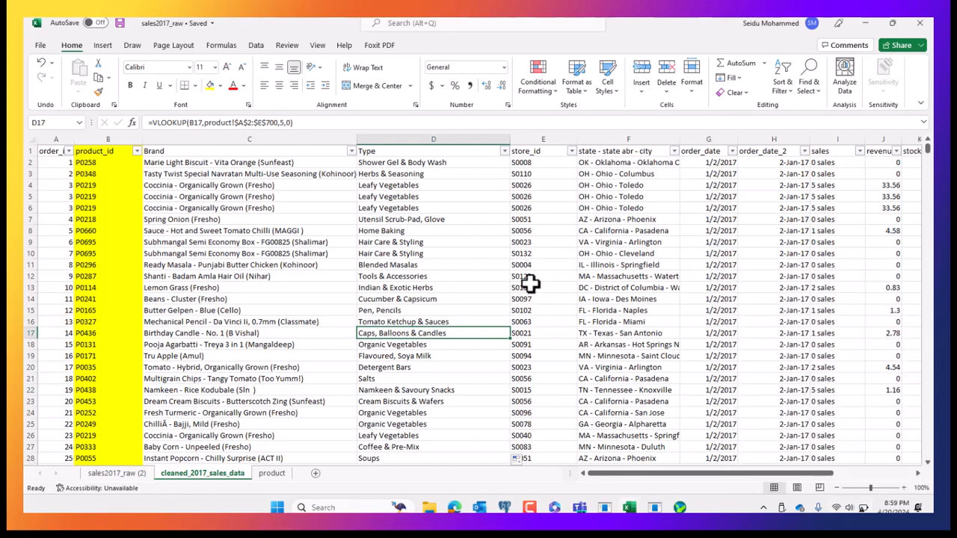
{"action": "left_click", "coordinate": [530, 287]}
{"action": "left_click", "coordinate": [272, 474]}
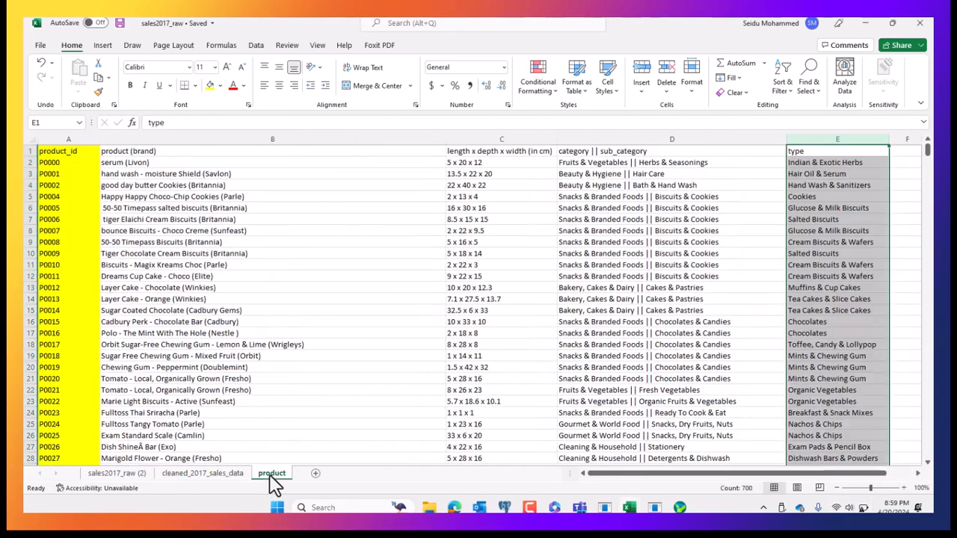
{"action": "left_click", "coordinate": [216, 475]}
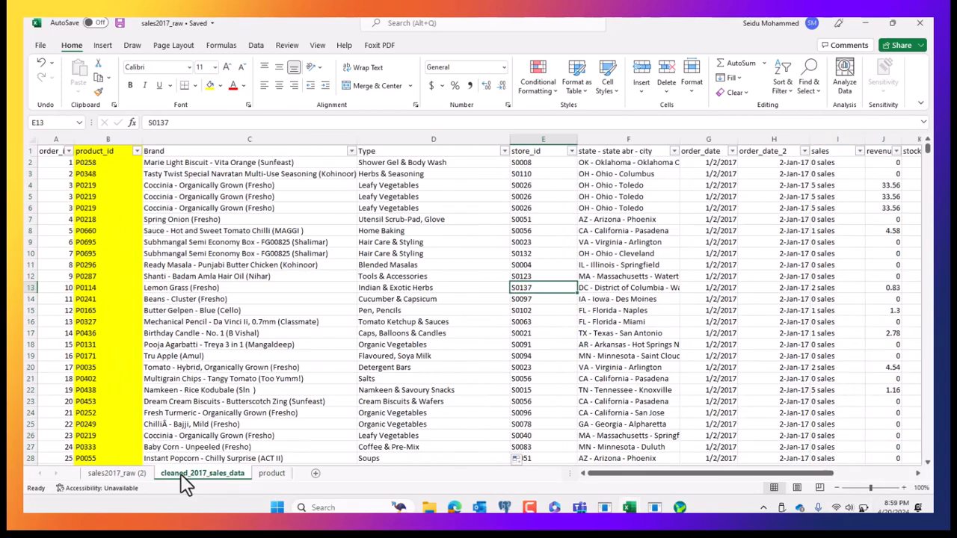
{"action": "left_click", "coordinate": [483, 217]}
{"action": "left_click", "coordinate": [478, 139]}
{"action": "left_click", "coordinate": [541, 139]}
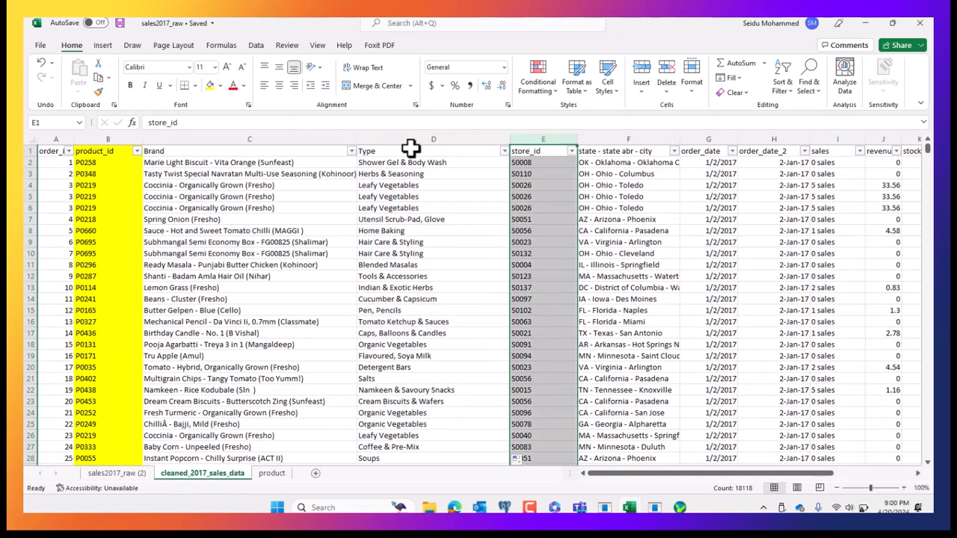
Insert a blank column before Brand on the cleaned sales sheet and head it Xlookup-Brand.
{"action": "left_click", "coordinate": [201, 136]}
{"action": "right_click", "coordinate": [200, 138]}
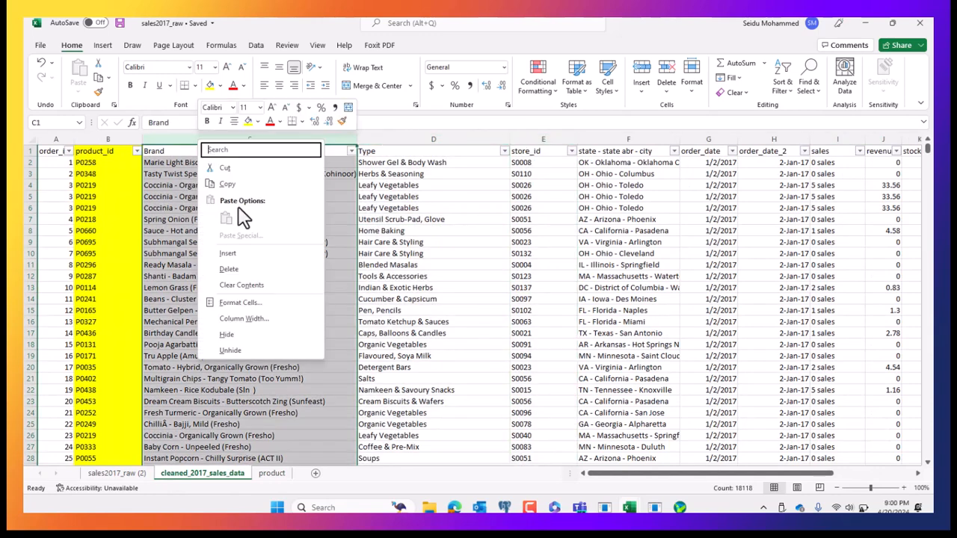
{"action": "left_click", "coordinate": [231, 253]}
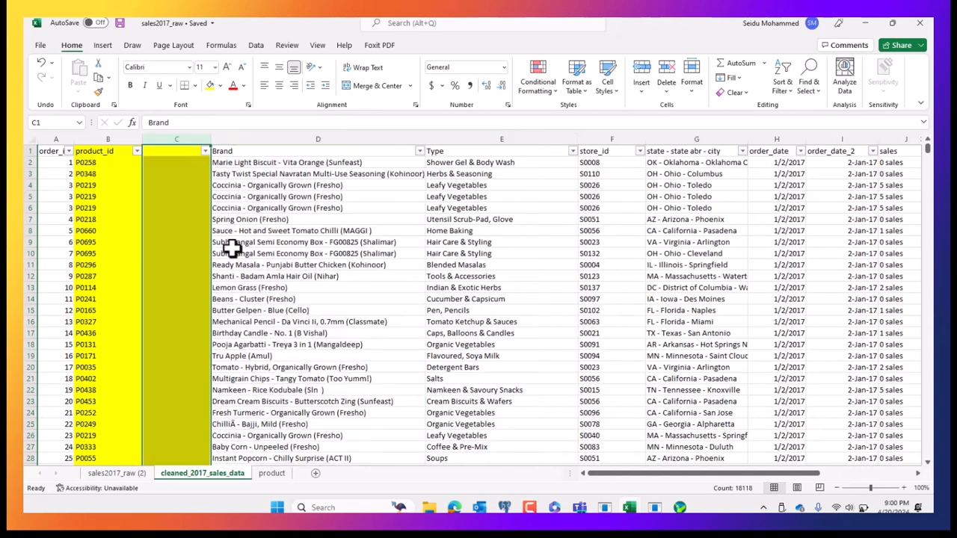
{"action": "left_click", "coordinate": [196, 153]}
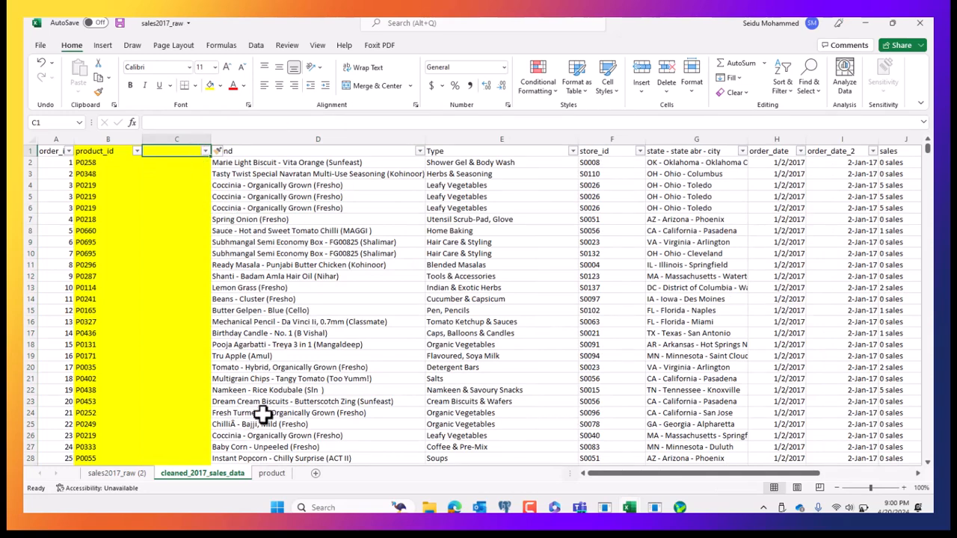
{"action": "type", "text": "x"}
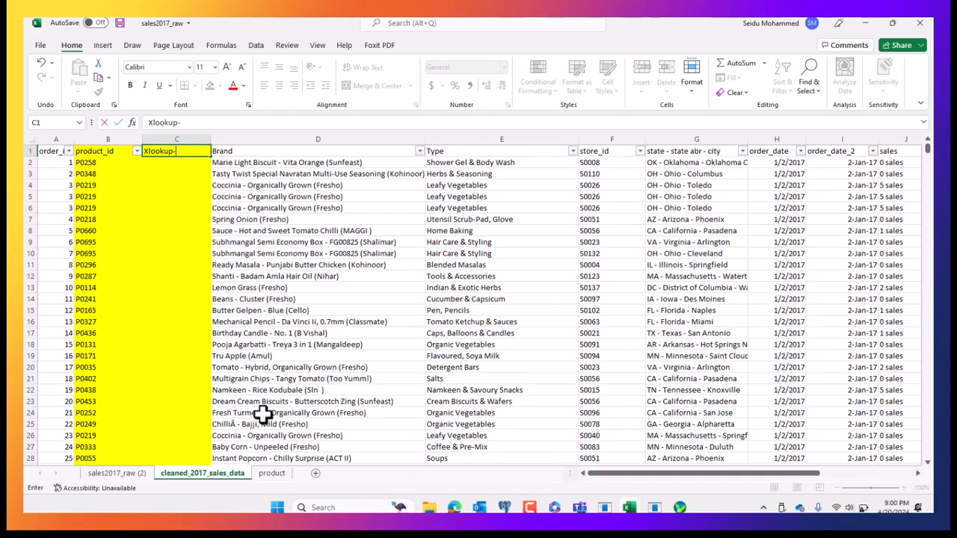
{"action": "type", "text": "lookup-Brand"}
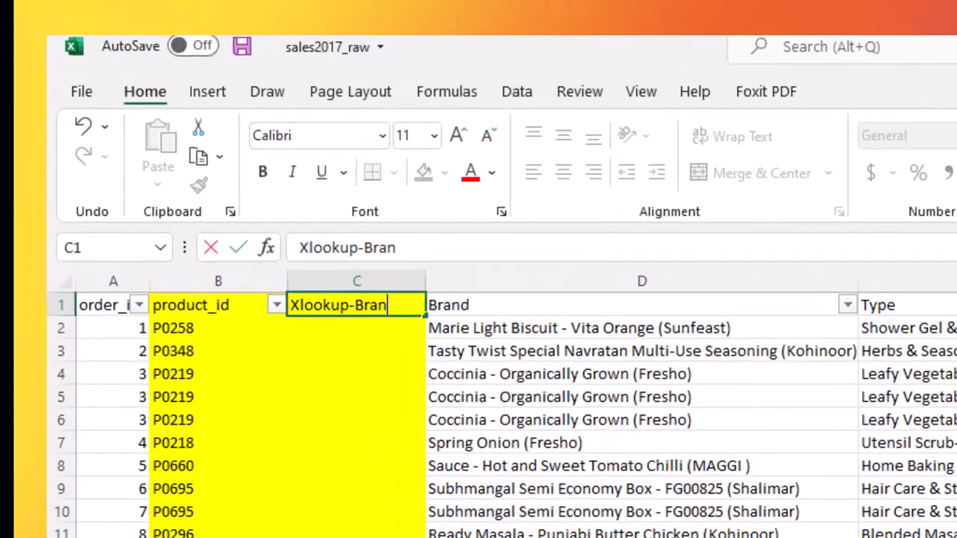
{"action": "key", "text": "Return"}
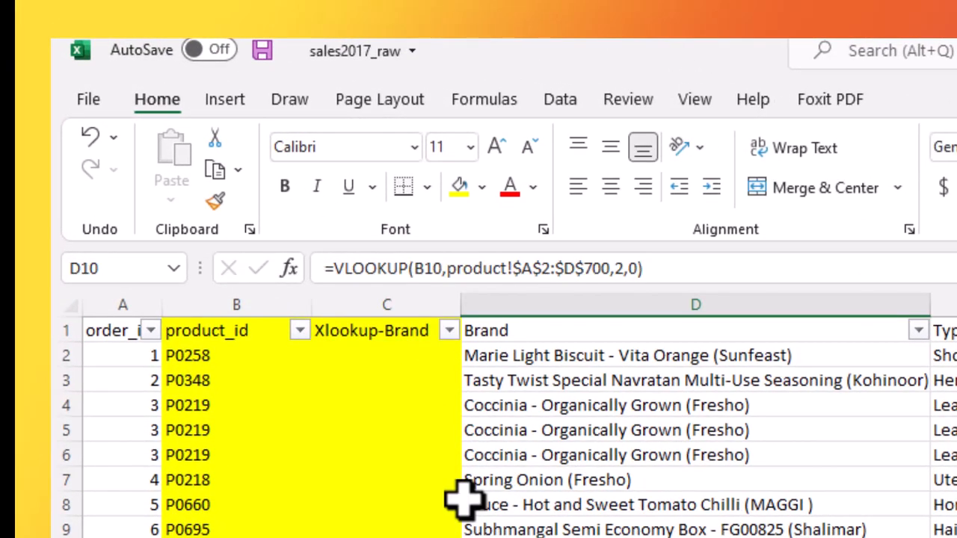
Start an XLOOKUP formula in C2 with the product ID in B2 as the lookup value.
{"action": "left_click", "coordinate": [388, 347]}
{"action": "type", "text": "="}
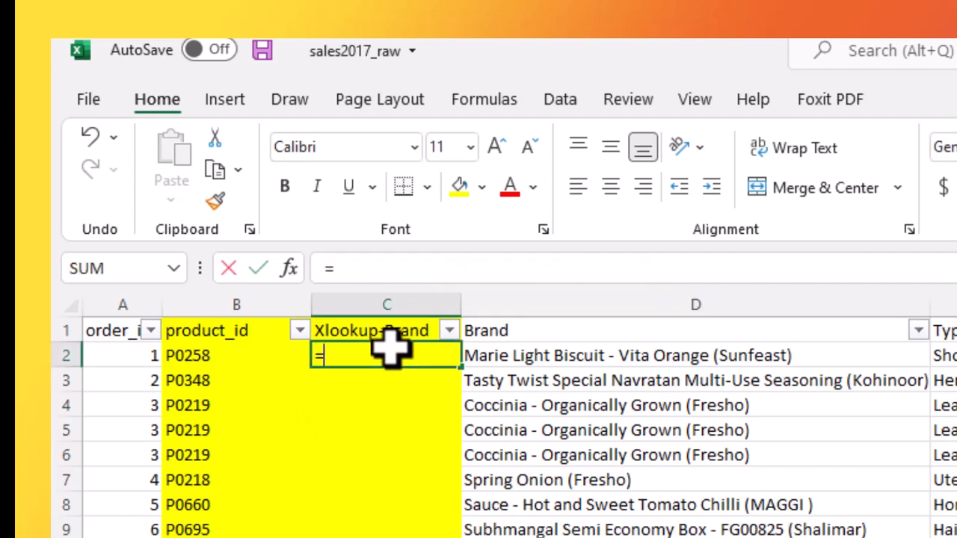
{"action": "type", "text": "xl"}
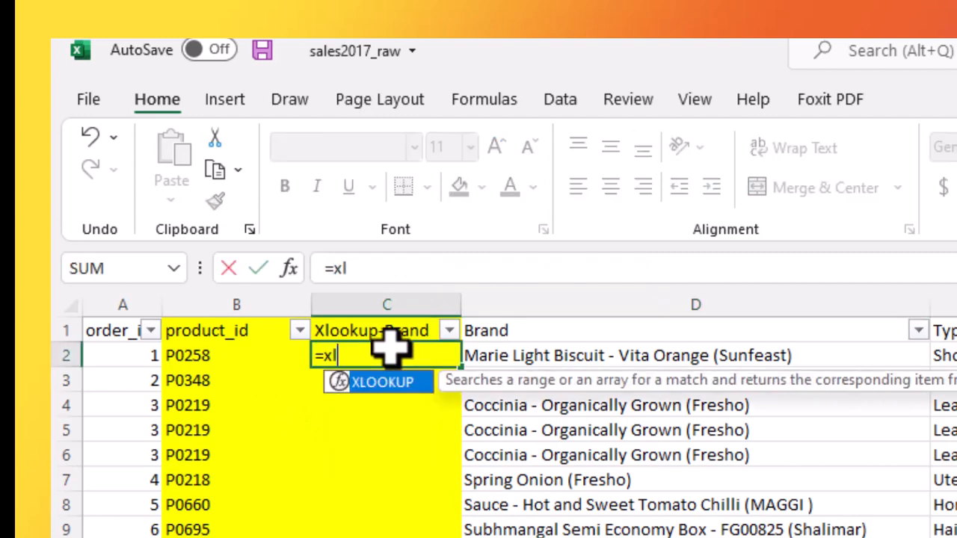
{"action": "type", "text": "ooku"}
{"action": "type", "text": "p("}
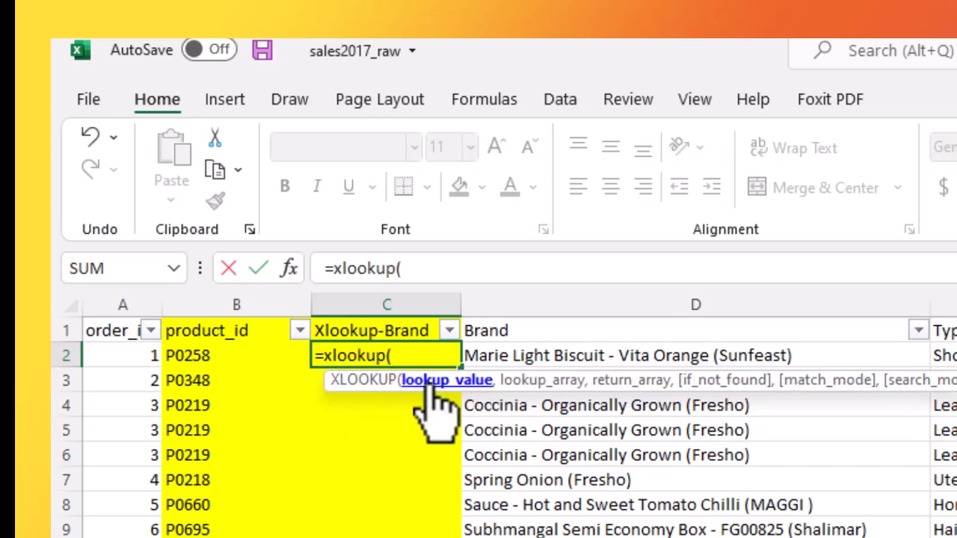
{"action": "left_click", "coordinate": [192, 356]}
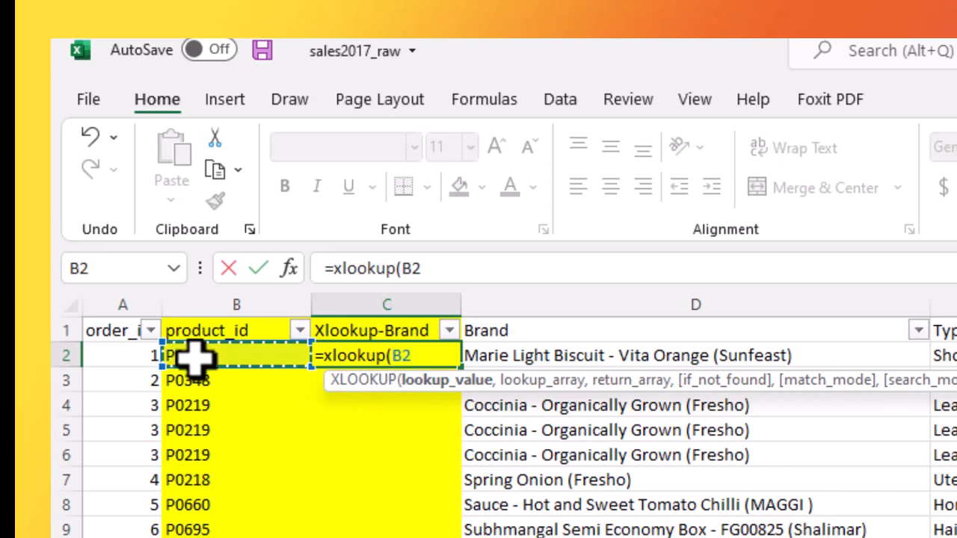
{"action": "type", "text": ","}
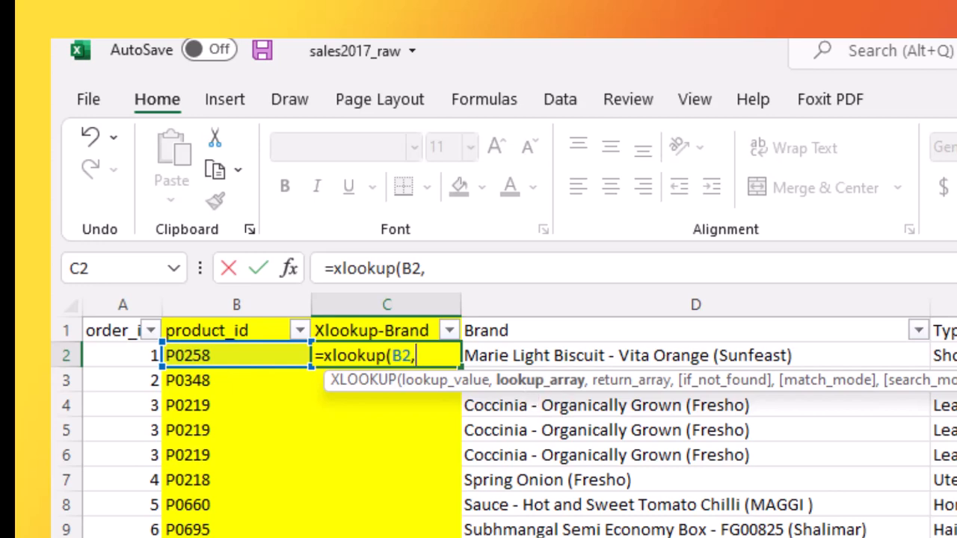
Complete C2's XLOOKUP with product!A:A as the lookup array and product!B:B as the return array.
{"action": "key", "text": "ctrl+Page_Down"}
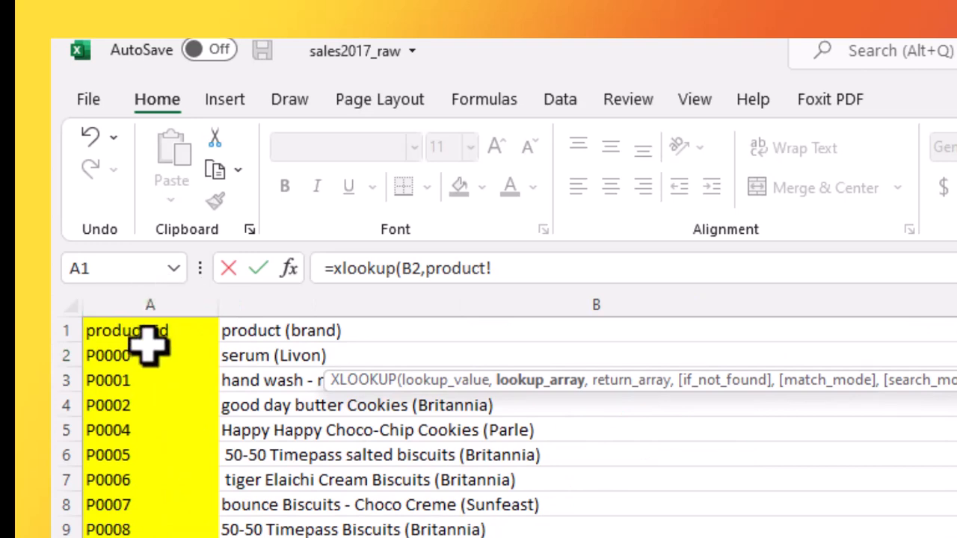
{"action": "left_click", "coordinate": [168, 303]}
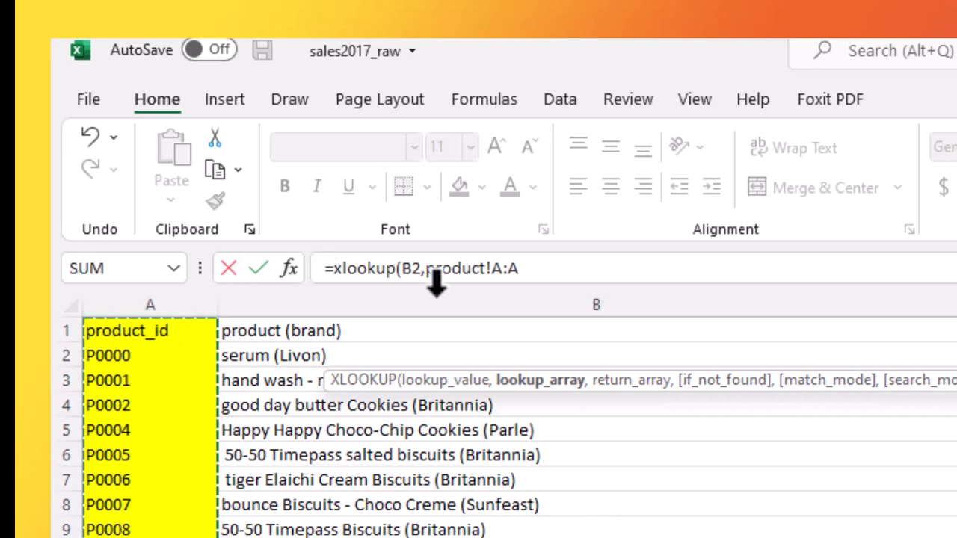
{"action": "left_click", "coordinate": [535, 271]}
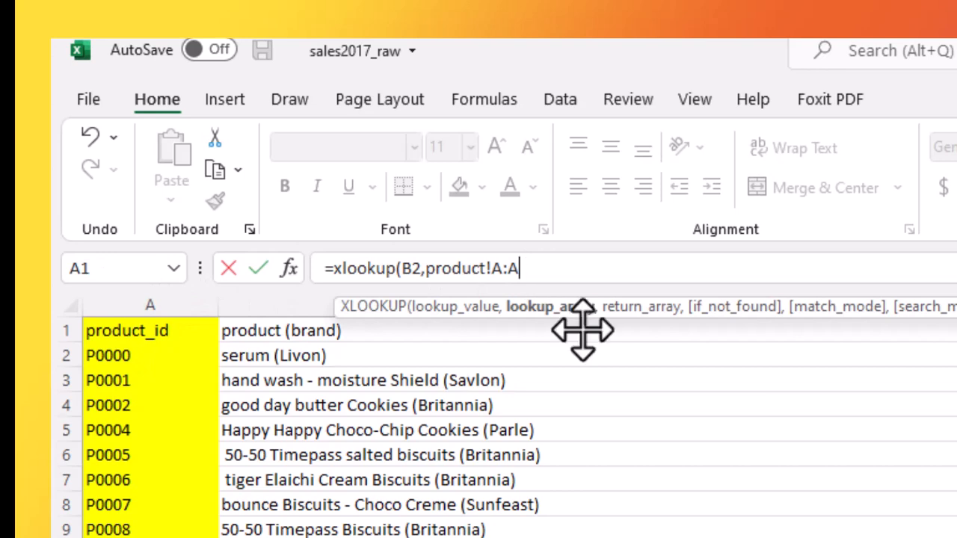
{"action": "type", "text": ","}
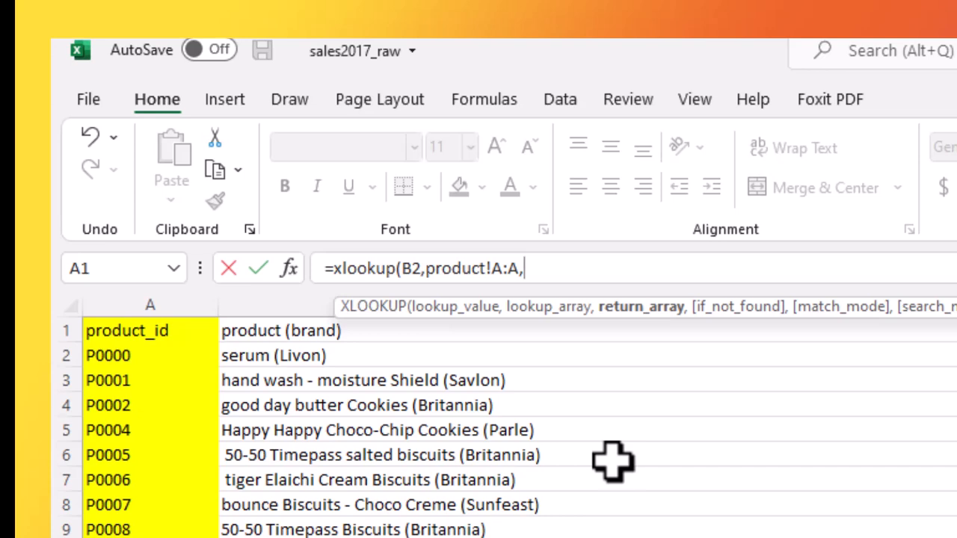
{"action": "left_click", "coordinate": [271, 297]}
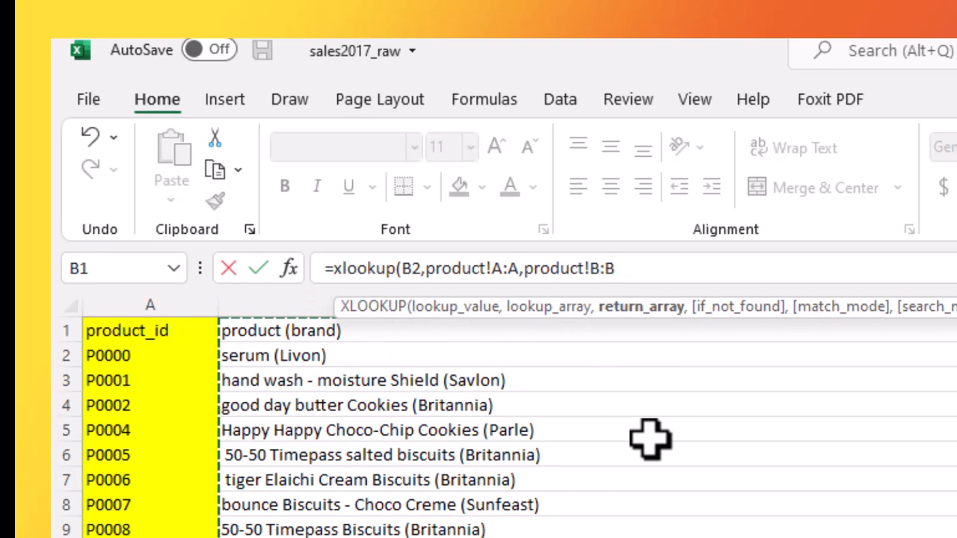
{"action": "type", "text": ","}
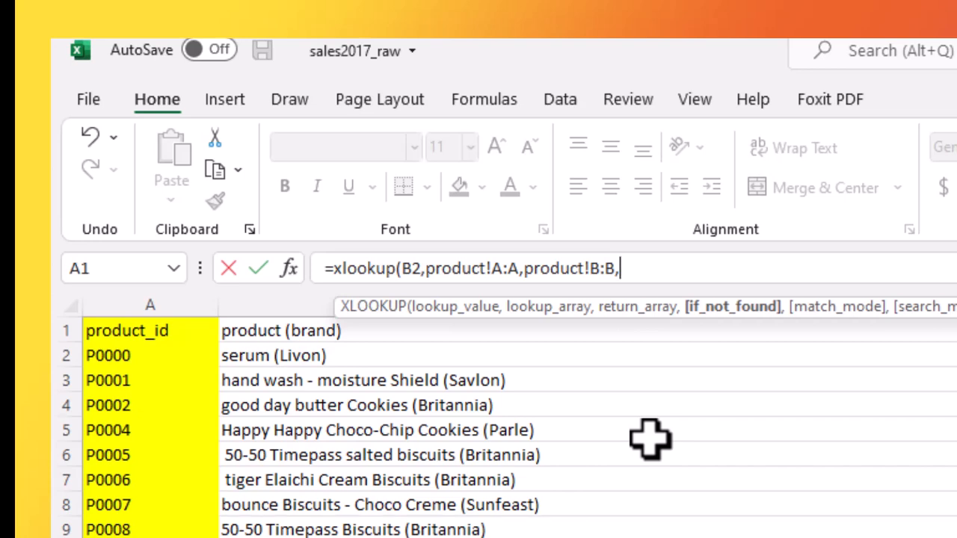
{"action": "key", "text": "BackSpace"}
{"action": "type", "text": ")"}
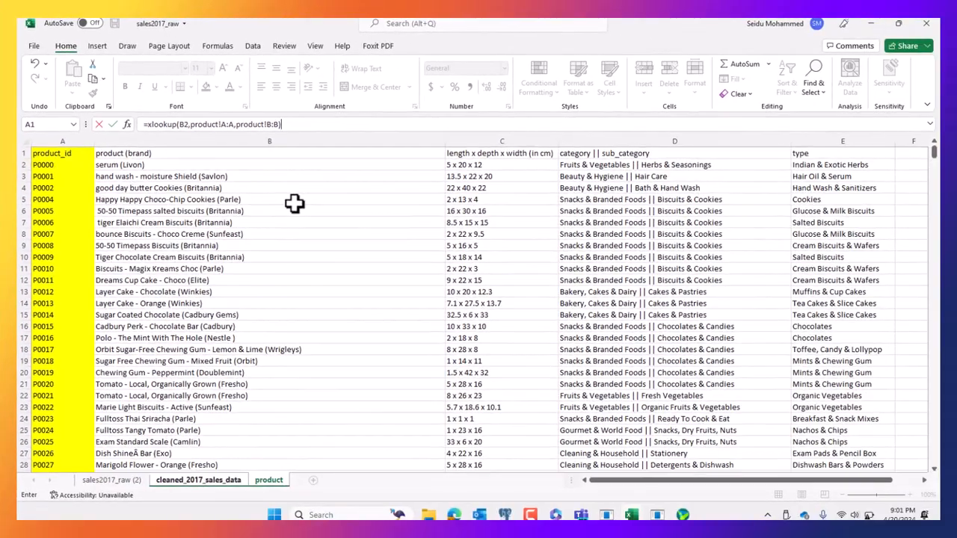
{"action": "key", "text": "Return"}
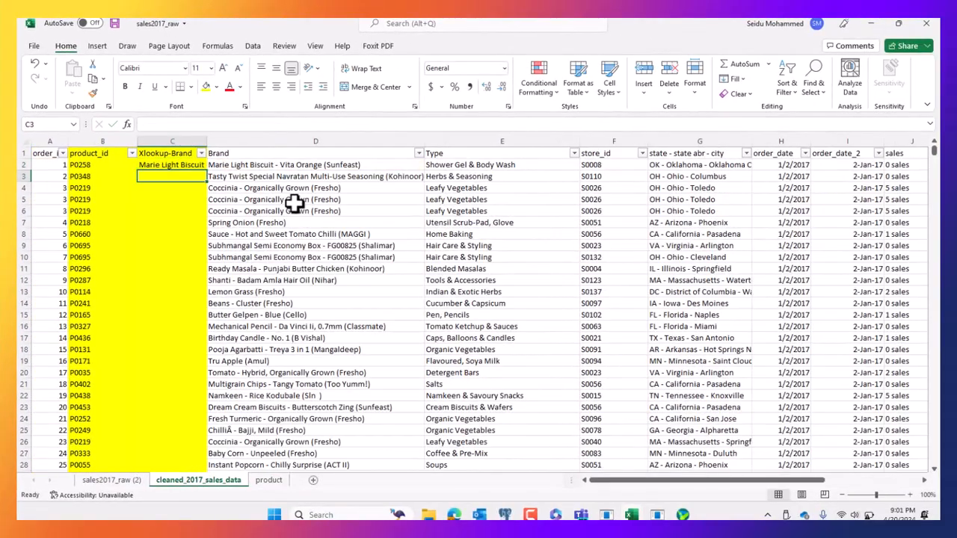
Autofit the Xlookup-Brand column's width and fill the XLOOKUP from C2 down the whole column.
{"action": "double_click", "coordinate": [207, 141]}
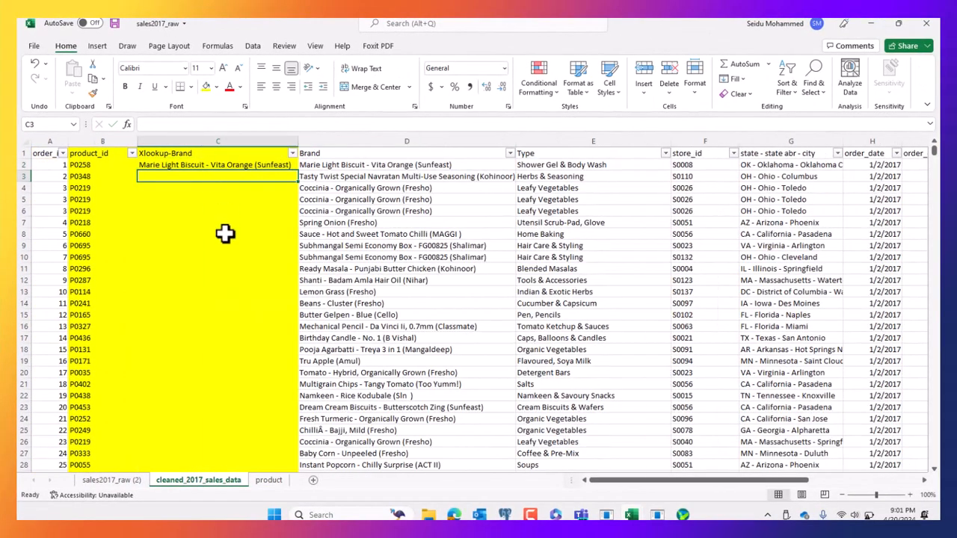
{"action": "left_click", "coordinate": [257, 164]}
{"action": "left_click", "coordinate": [261, 199]}
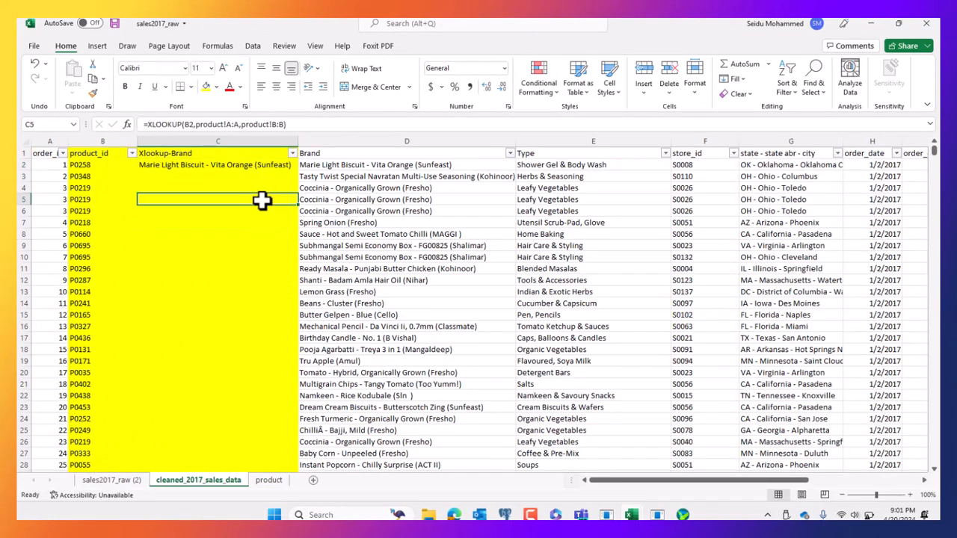
{"action": "left_click", "coordinate": [256, 165]}
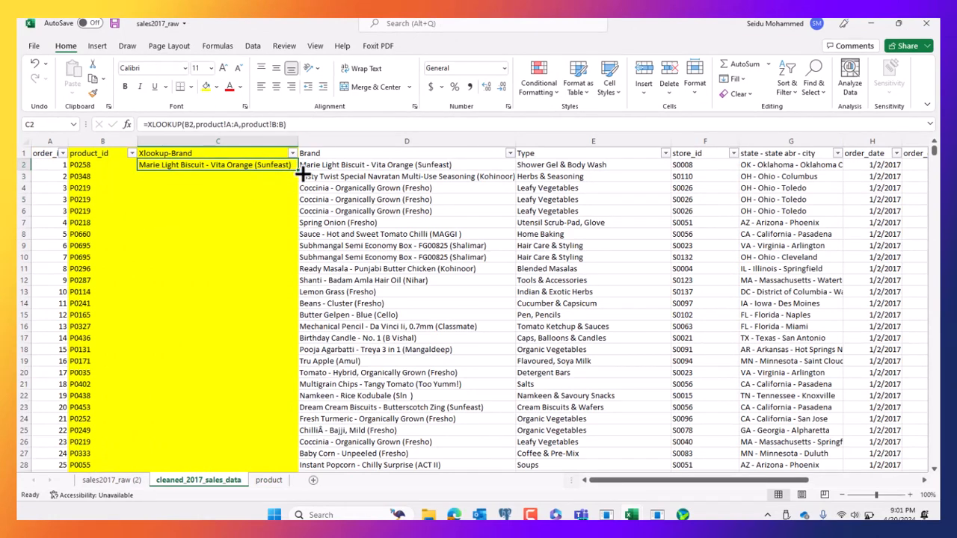
{"action": "double_click", "coordinate": [301, 172]}
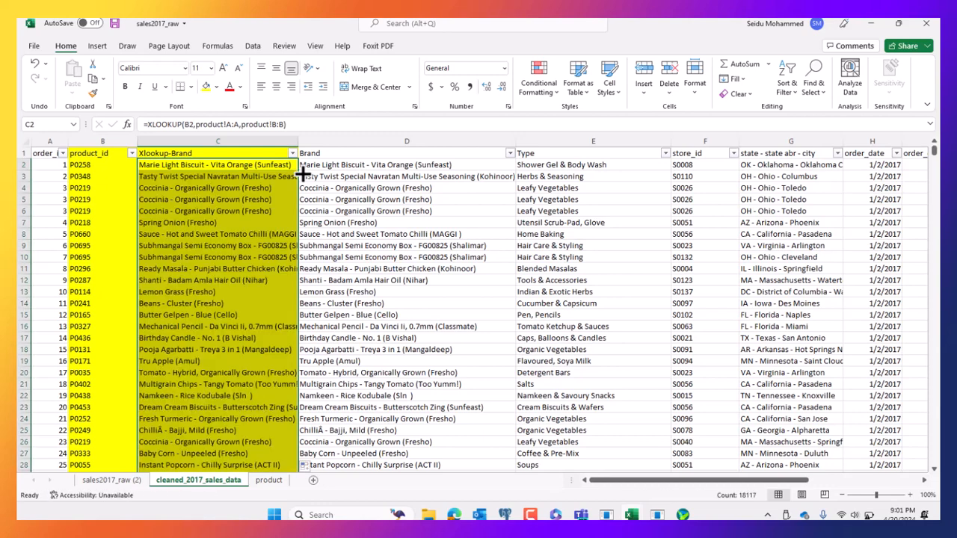
Examine the distinct values in the Xlookup-Brand column's filter list for lookup errors without applying a filter.
{"action": "left_click", "coordinate": [292, 152]}
{"action": "scroll", "coordinate": [245, 302], "scroll_direction": "down", "scroll_amount": 10}
{"action": "left_click_drag", "start_coordinate": [289, 297], "coordinate": [285, 374]}
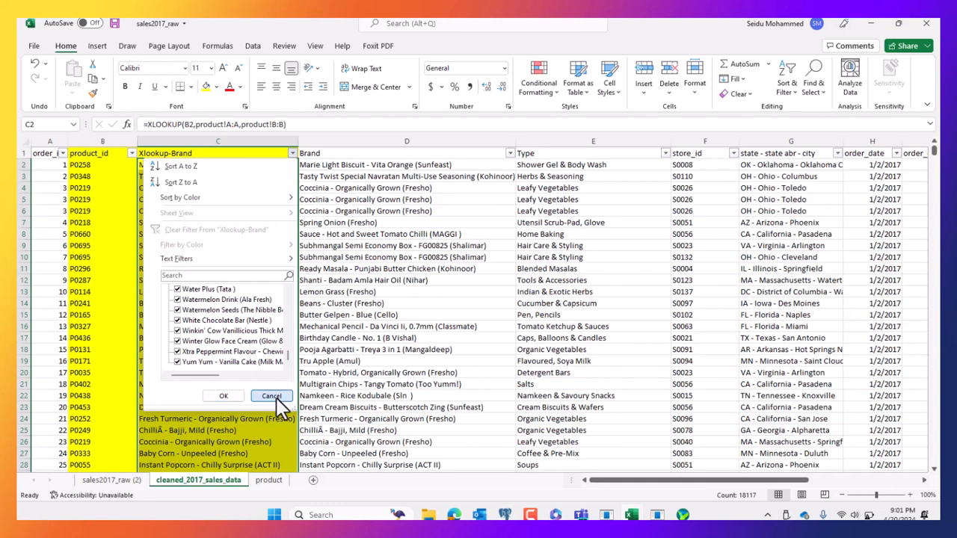
{"action": "left_click", "coordinate": [272, 397]}
{"action": "left_click", "coordinate": [269, 268]}
{"action": "left_click", "coordinate": [257, 132]}
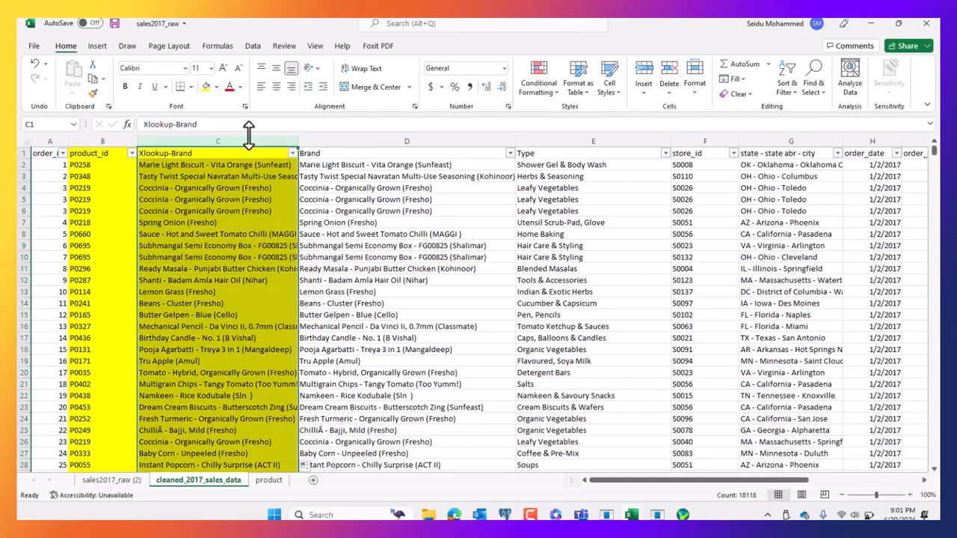
{"action": "left_click", "coordinate": [265, 187]}
{"action": "left_click", "coordinate": [259, 132]}
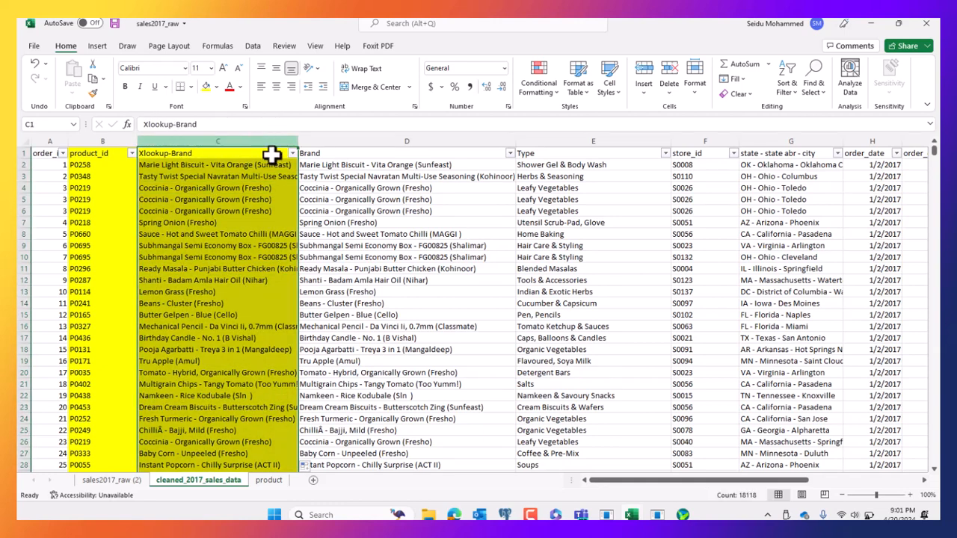
{"action": "left_click", "coordinate": [292, 152]}
{"action": "scroll", "coordinate": [290, 370], "scroll_direction": "down", "scroll_amount": 3}
{"action": "scroll", "coordinate": [286, 336], "scroll_direction": "down", "scroll_amount": 5}
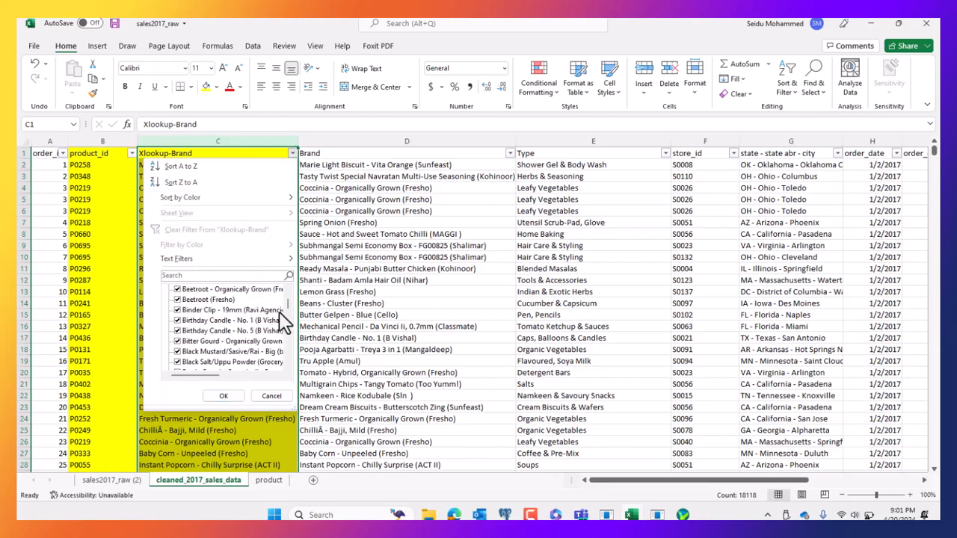